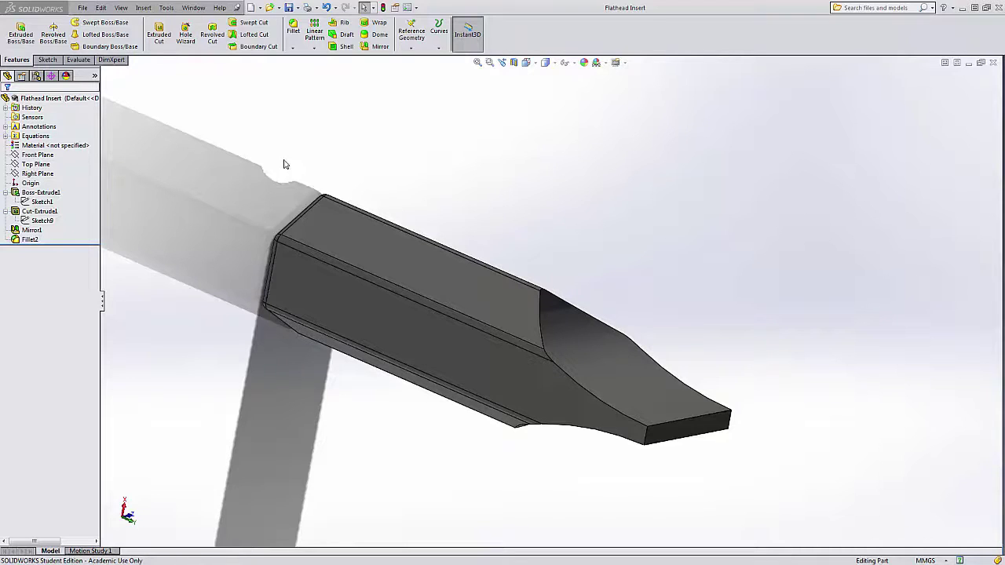
# Examine the finished flathead insert's tip, hexagonal shank and filleted edges from several angles
pyautogui.moveTo(585, 161); pyautogui.dragTo(543, 123, button='middle')
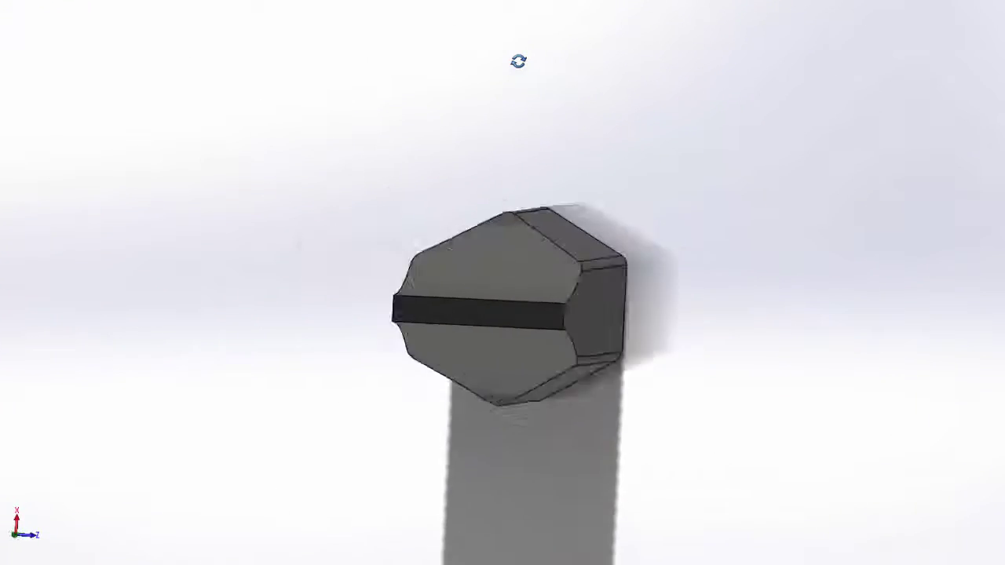
pyautogui.moveTo(519, 61); pyautogui.dragTo(675, 14, button='middle')
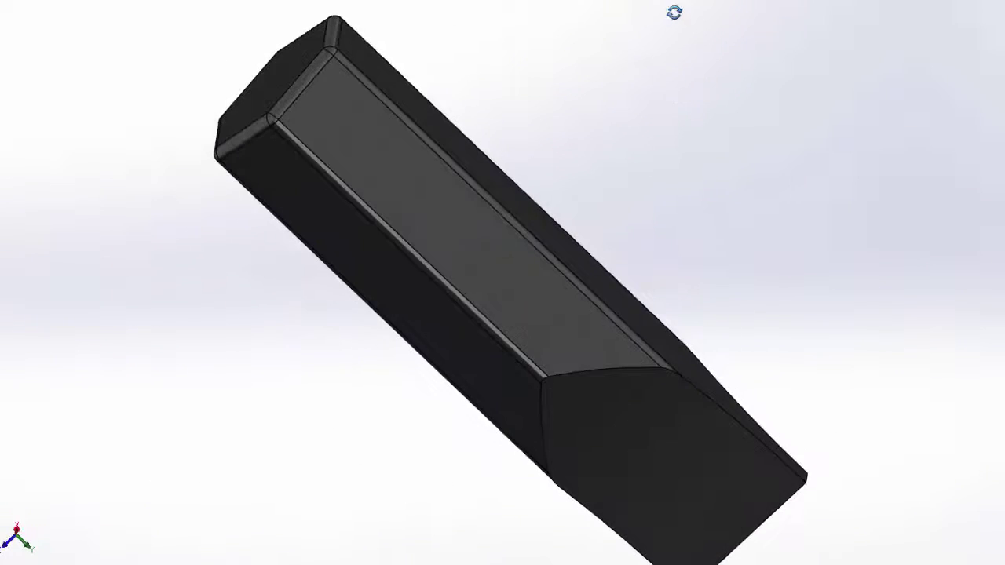
pyautogui.moveTo(651, 222); pyautogui.dragTo(685, 138, button='middle')
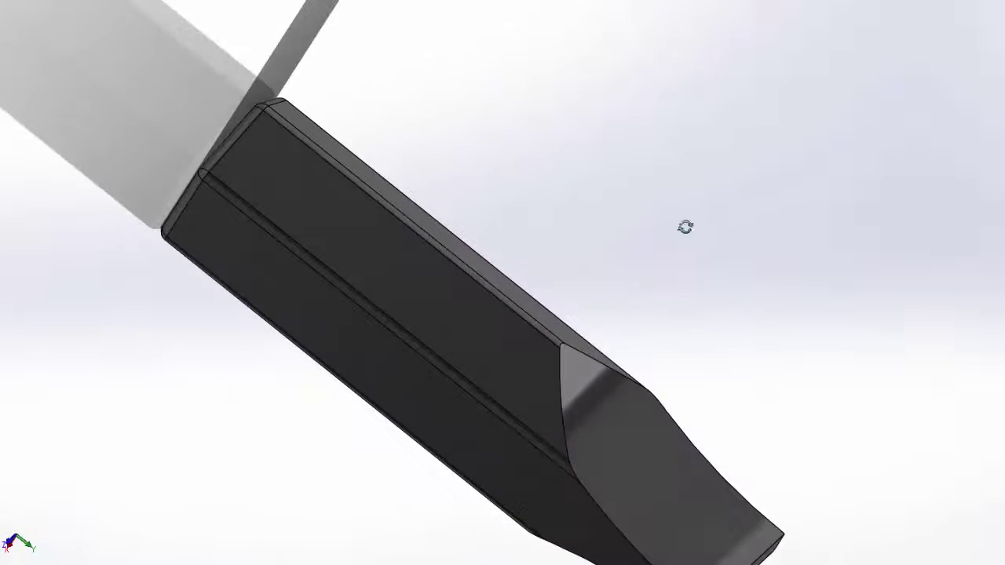
pyautogui.moveTo(685, 227); pyautogui.dragTo(671, 121, button='middle')
pyautogui.scroll(-1, 671, 121)
pyautogui.scroll(5, 668, 348)
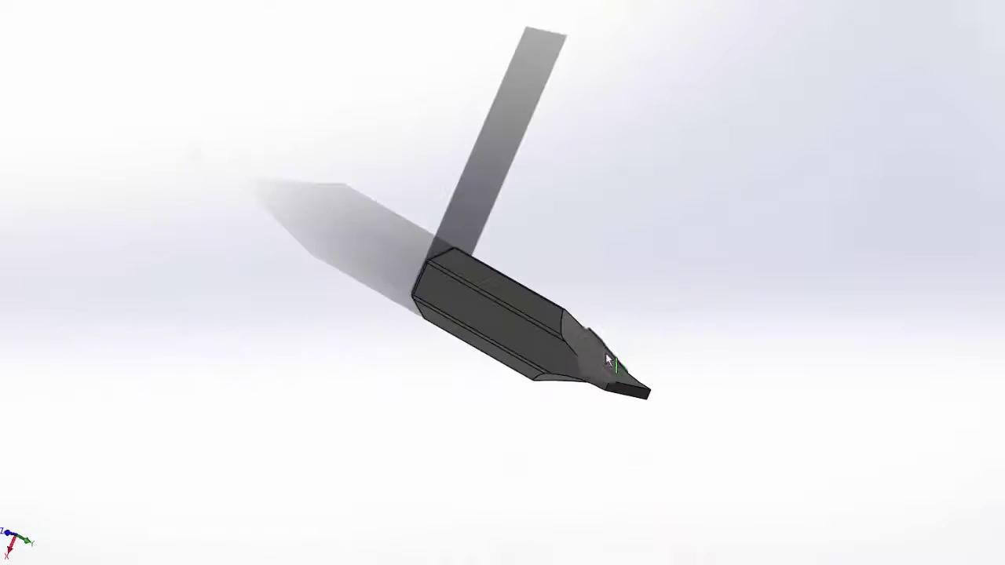
pyautogui.scroll(-3, 605, 352)
pyautogui.moveTo(579, 337); pyautogui.dragTo(545, 352, button='middle')
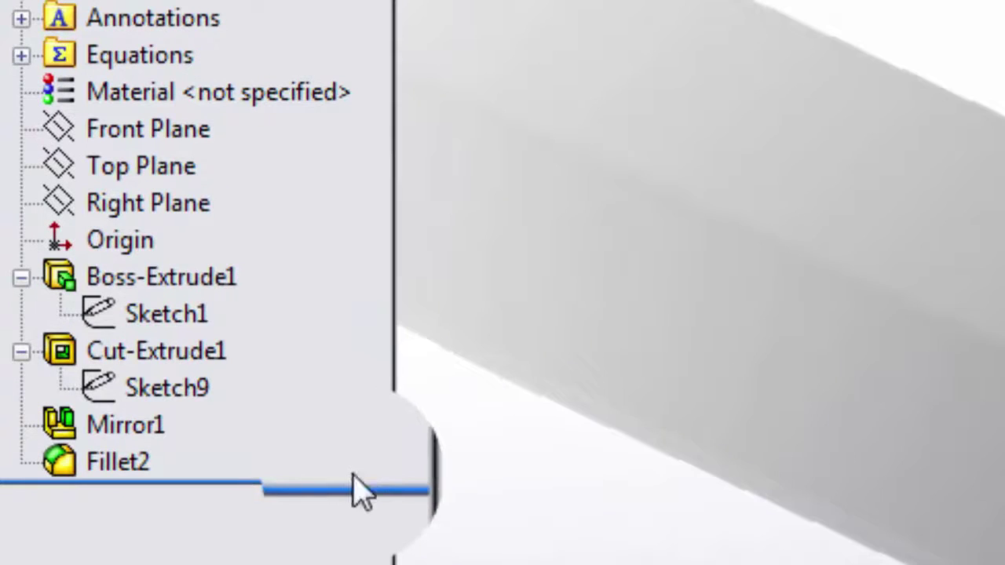
# Roll the history back to just after Boss-Extrude1, then forward through Cut-Extrude1, Mirror1 and Fillet2 to review each stage
pyautogui.moveTo(373, 479); pyautogui.dragTo(373, 334)
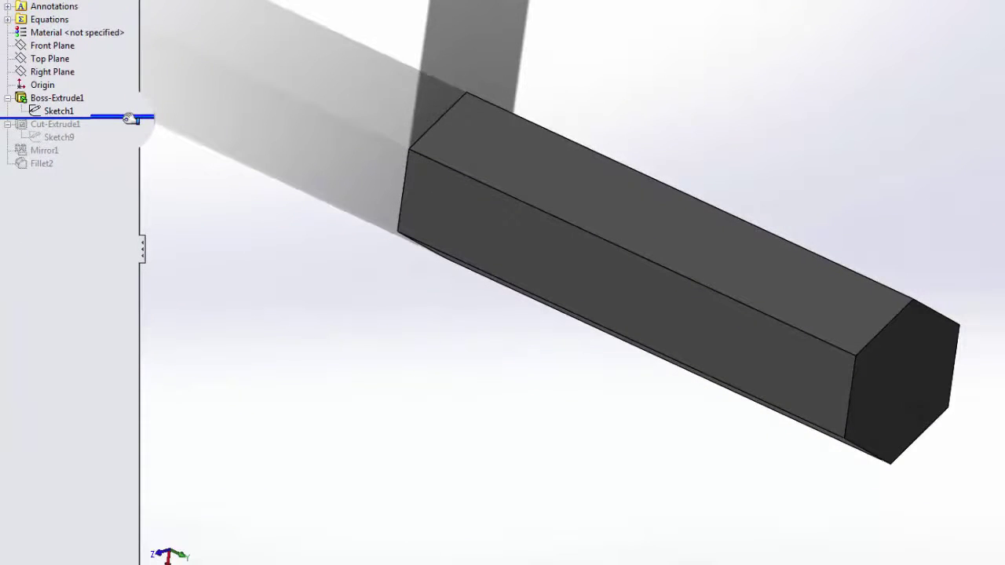
pyautogui.moveTo(130, 118); pyautogui.dragTo(128, 144)
pyautogui.moveTo(375, 252)
pyautogui.mouseDown(button='middle')
pyautogui.moveTo(421, 91)
pyautogui.moveTo(393, 240)
pyautogui.moveTo(438, 132)
pyautogui.mouseUp(button='middle')
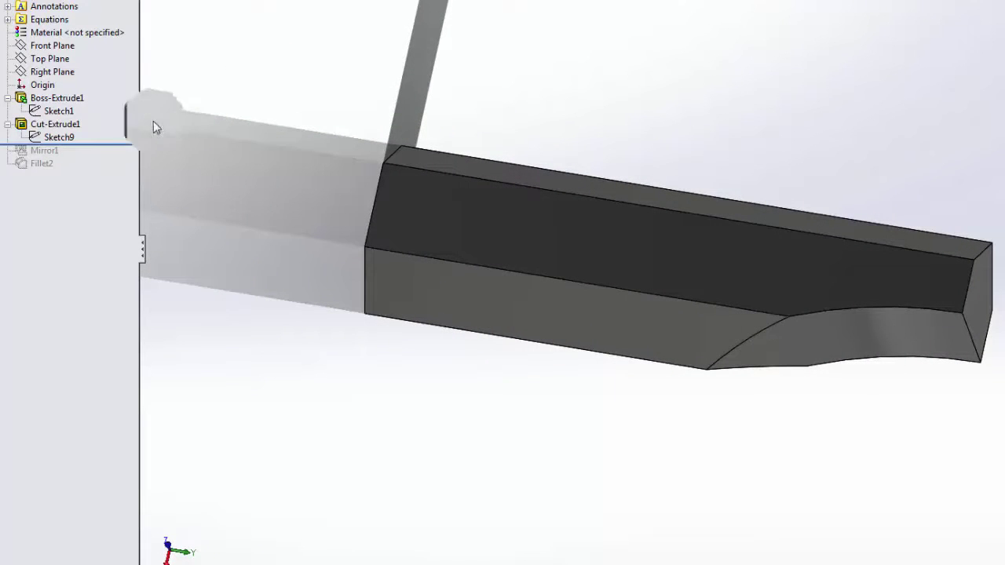
pyautogui.moveTo(120, 146); pyautogui.dragTo(127, 157)
pyautogui.moveTo(614, 80); pyautogui.dragTo(578, 189, button='middle')
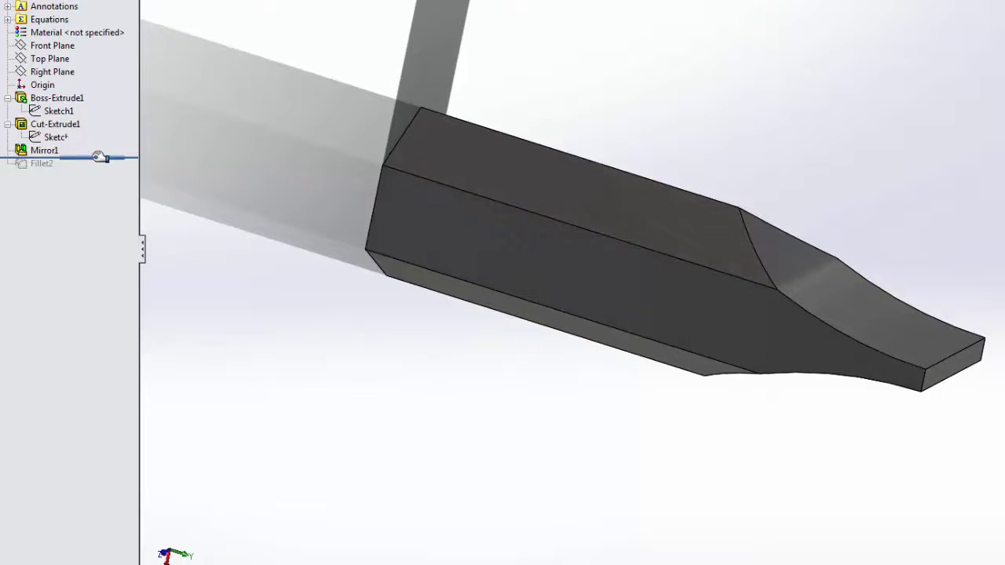
pyautogui.moveTo(100, 157); pyautogui.dragTo(97, 171)
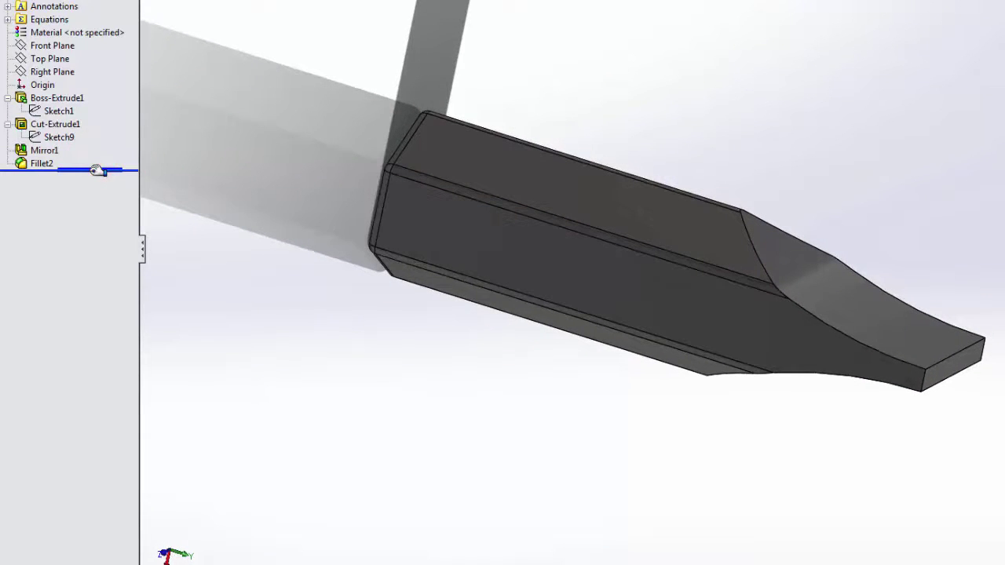
# Roll the history back to just after Boss-Extrude1 and open its hexagon sketch, Sketch1, for editing
pyautogui.moveTo(96, 171); pyautogui.dragTo(112, 117)
pyautogui.moveTo(570, 204); pyautogui.dragTo(506, 168, button='middle')
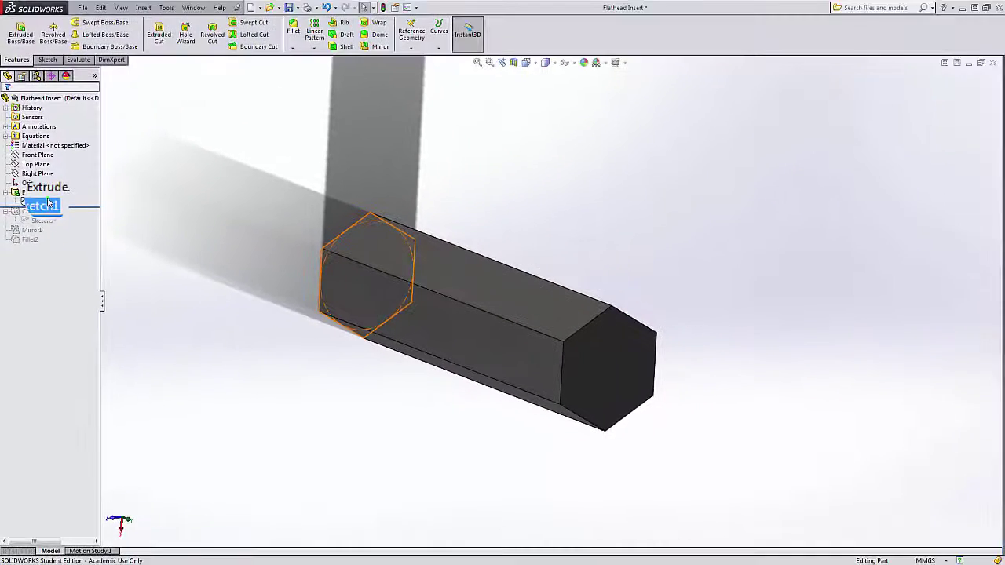
pyautogui.rightClick(59, 123)
pyautogui.click(54, 170)
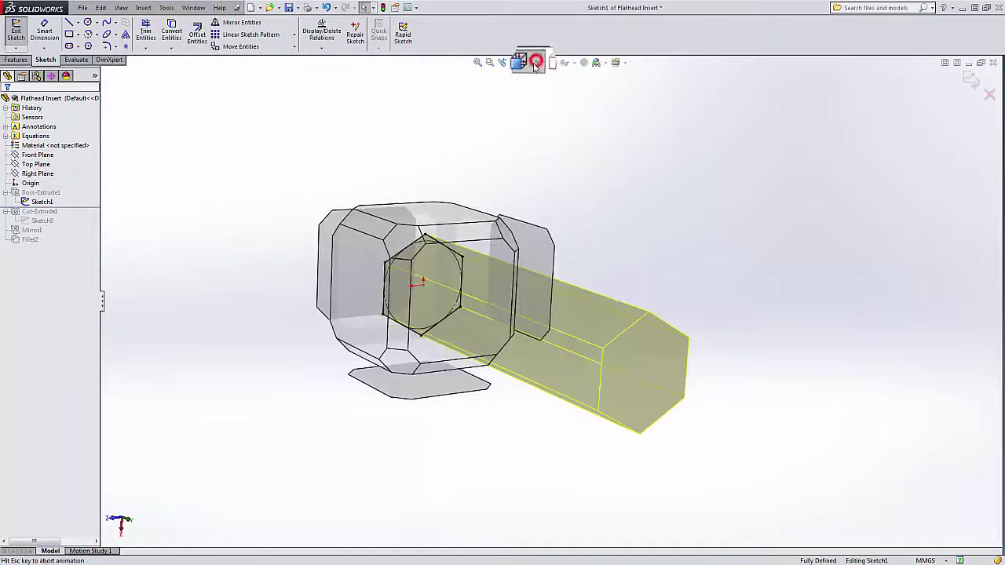
# View the hexagon sketch straight on and move its 6.50 HEX TYP dimension text closer to the profile
pyautogui.click(526, 62)
pyautogui.click(581, 116)
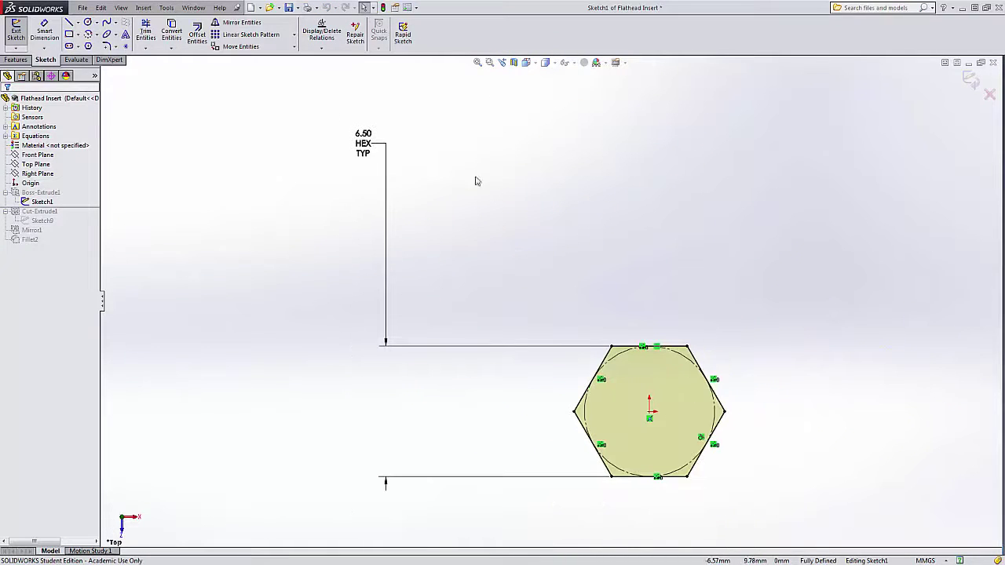
pyautogui.moveTo(363, 135); pyautogui.dragTo(449, 405)
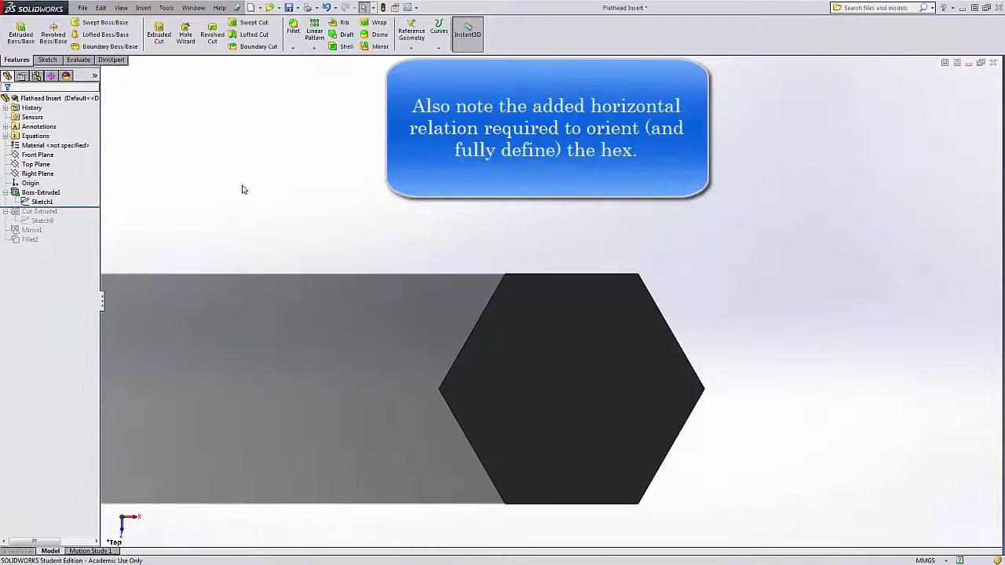
# Roll the history forward to include Cut-Extrude1 and inspect the curved cut at the end of the hexagonal bar
pyautogui.moveTo(90, 206); pyautogui.dragTo(90, 225)
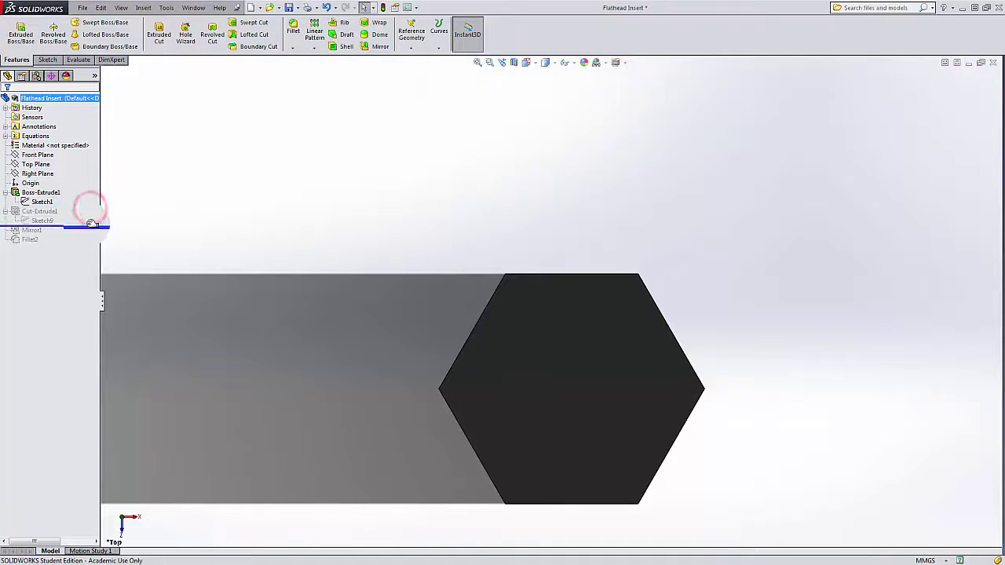
pyautogui.scroll(5, 385, 225)
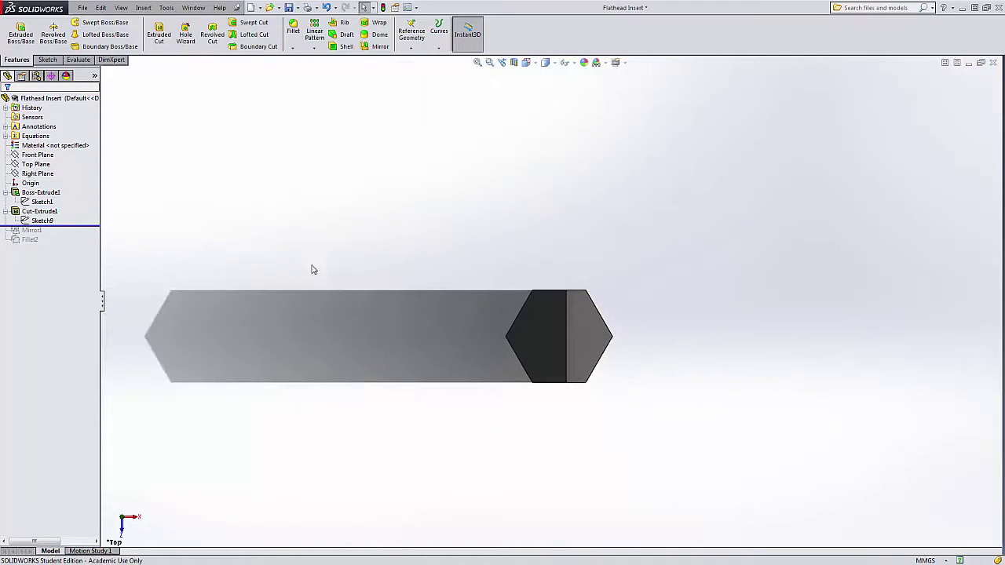
pyautogui.moveTo(311, 269); pyautogui.dragTo(440, 129, button='middle')
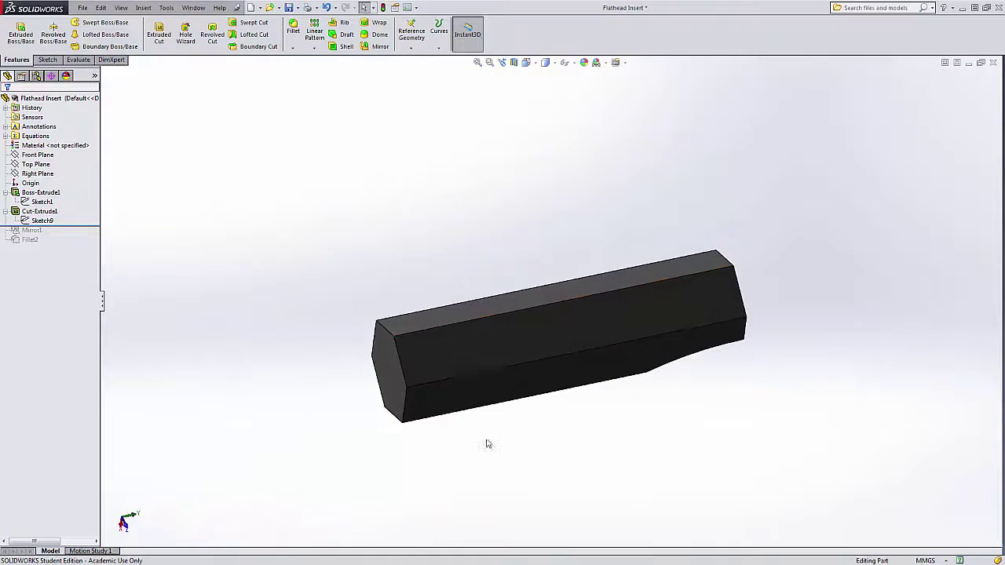
pyautogui.moveTo(487, 444)
pyautogui.mouseDown(button='middle')
pyautogui.moveTo(485, 328)
pyautogui.moveTo(424, 236)
pyautogui.mouseUp(button='middle')
pyautogui.rightClick(46, 224)
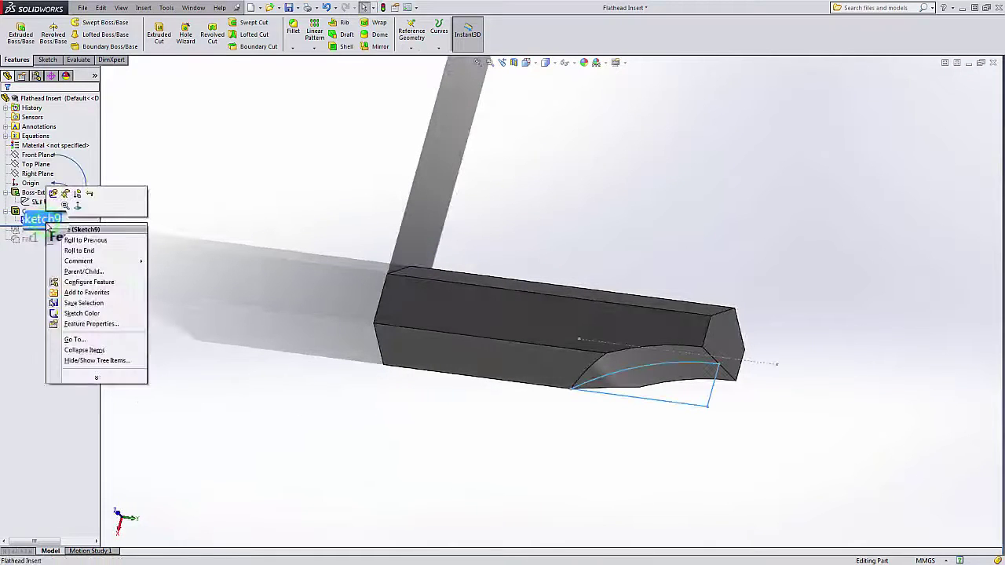
pyautogui.click(322, 413)
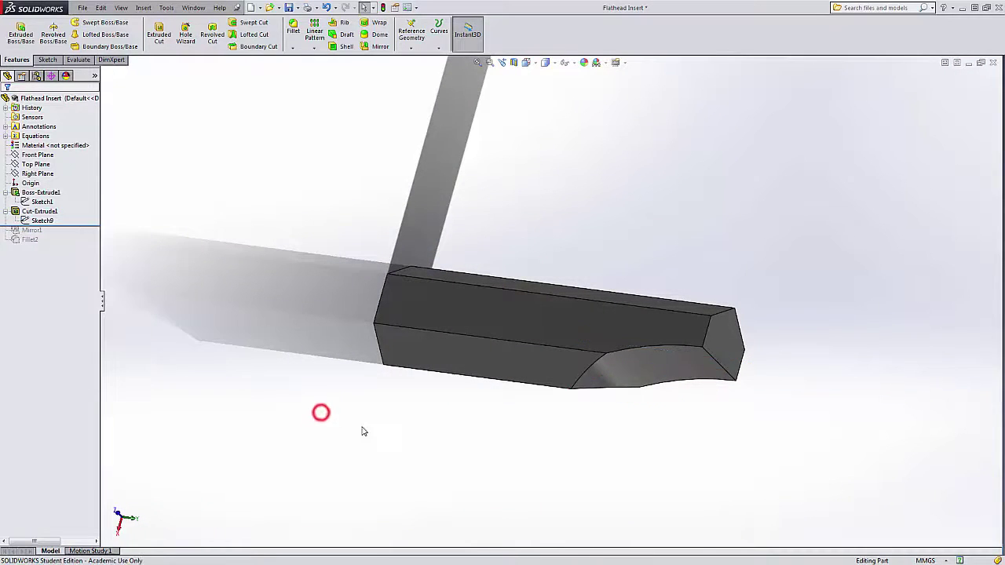
pyautogui.moveTo(322, 413)
pyautogui.mouseDown(button='middle')
pyautogui.moveTo(376, 114)
pyautogui.moveTo(411, 215)
pyautogui.moveTo(497, 130)
pyautogui.moveTo(433, 204)
pyautogui.moveTo(64, 167)
pyautogui.mouseUp(button='middle')
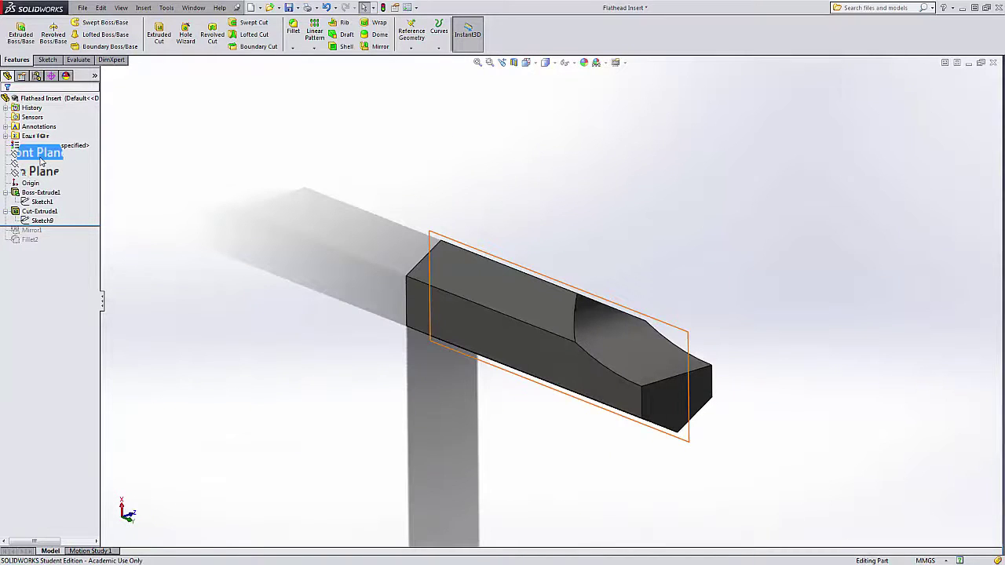
# Open Sketch9, the profile of Cut-Extrude1, for editing and view it straight on
pyautogui.rightClick(44, 220)
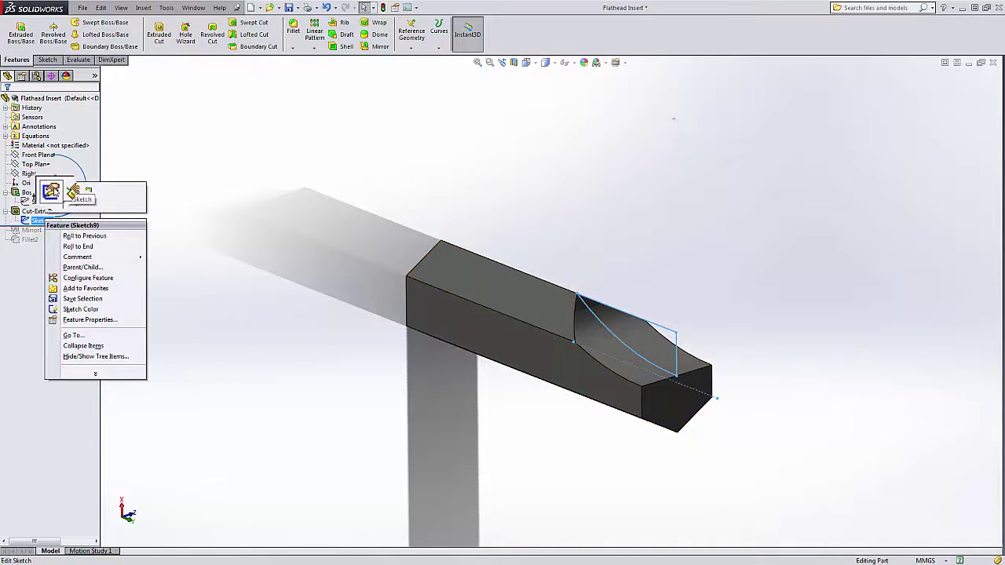
pyautogui.click(52, 191)
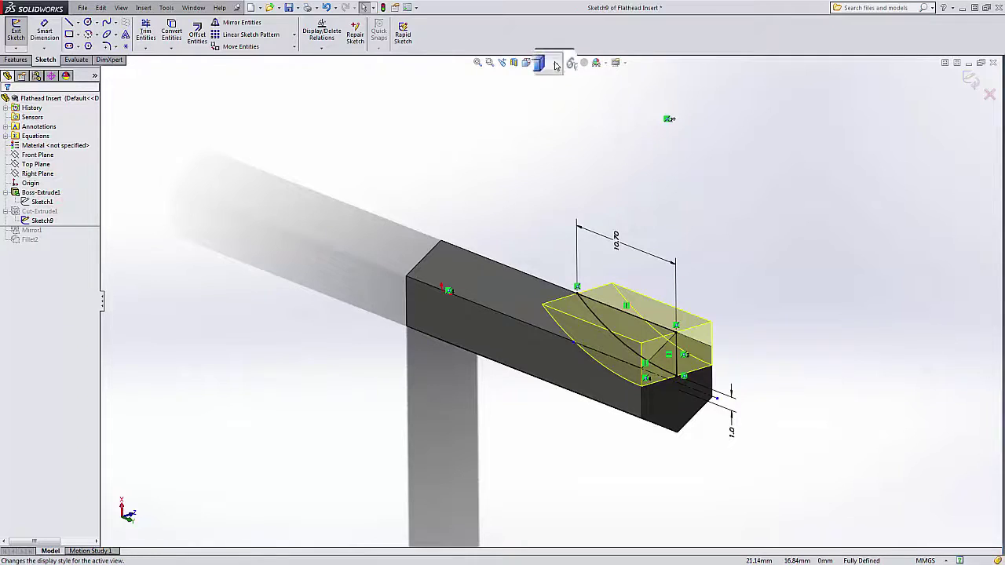
pyautogui.click(526, 62)
pyautogui.click(581, 103)
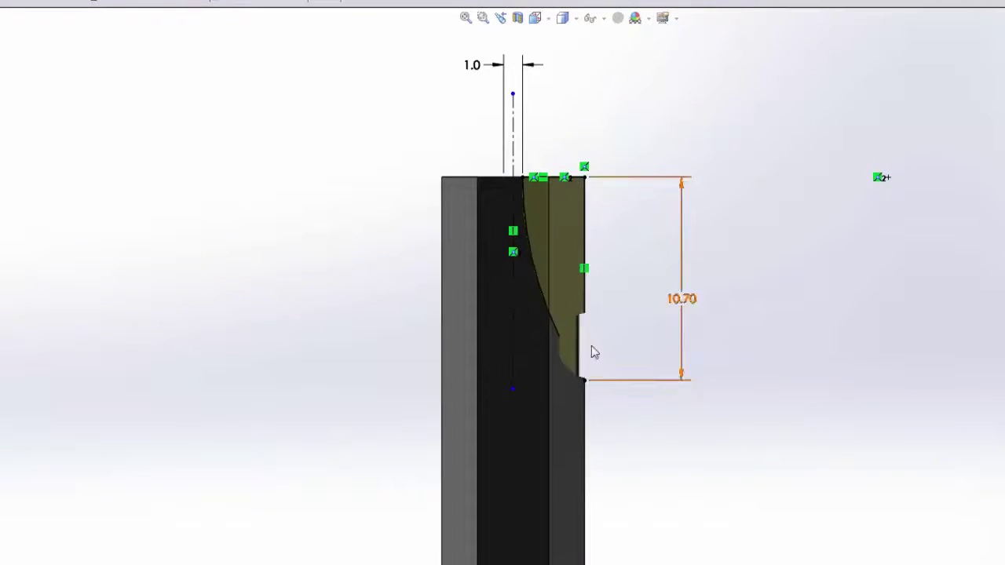
# Set the display style to Hidden Lines Visible to show the cut profile against the bar's edges
pyautogui.scroll(-2, 543, 175)
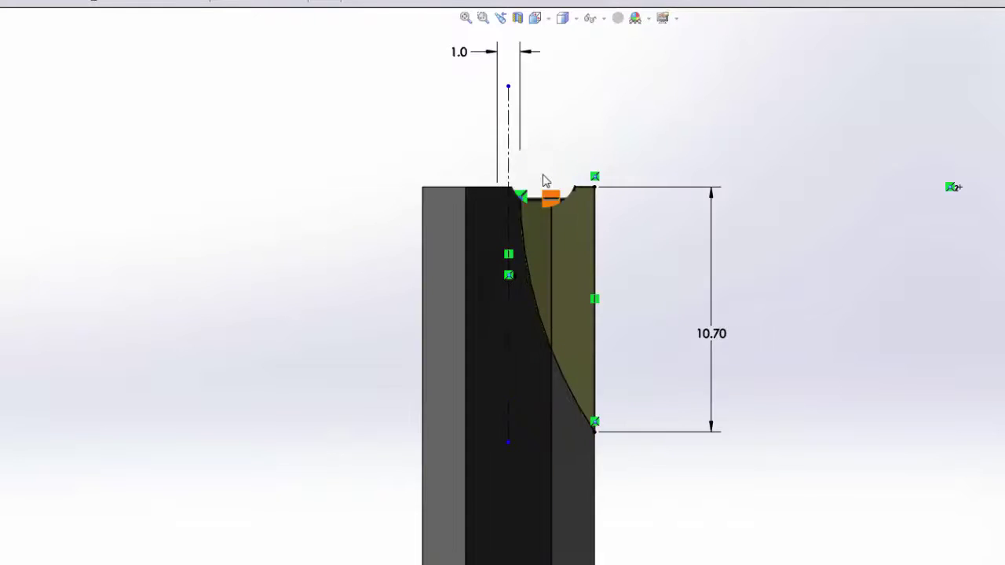
pyautogui.scroll(2, 567, 381)
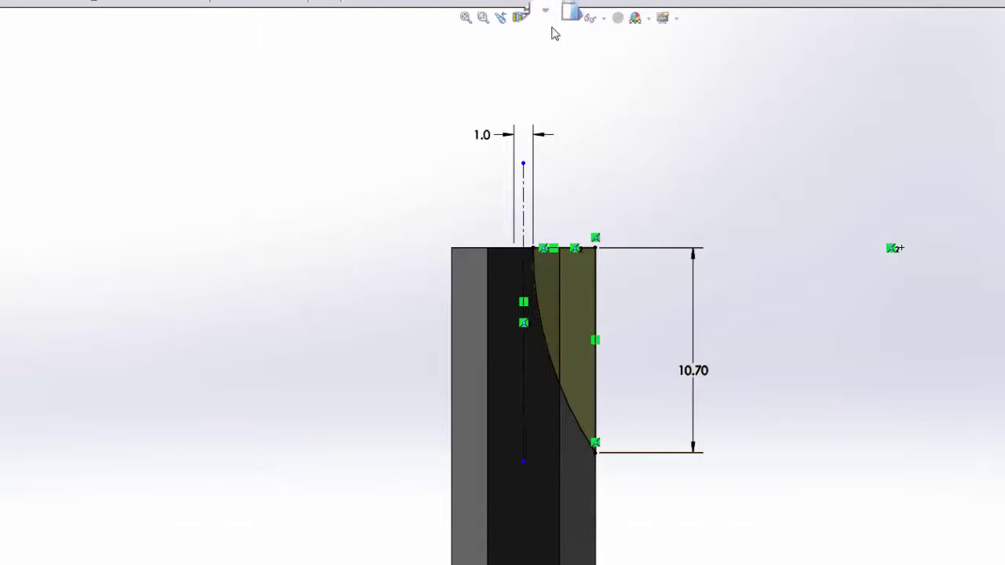
pyautogui.click(577, 19)
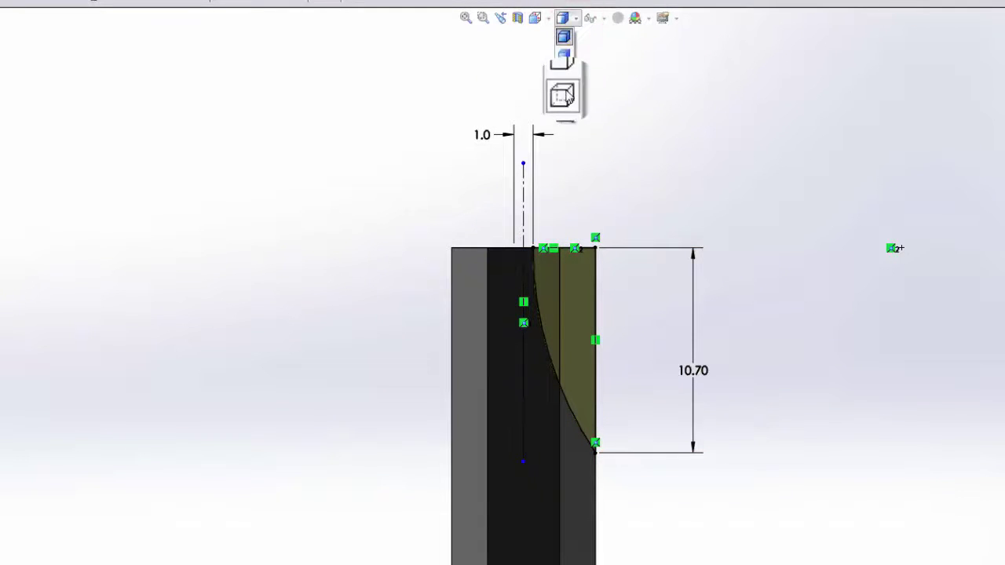
pyautogui.click(564, 93)
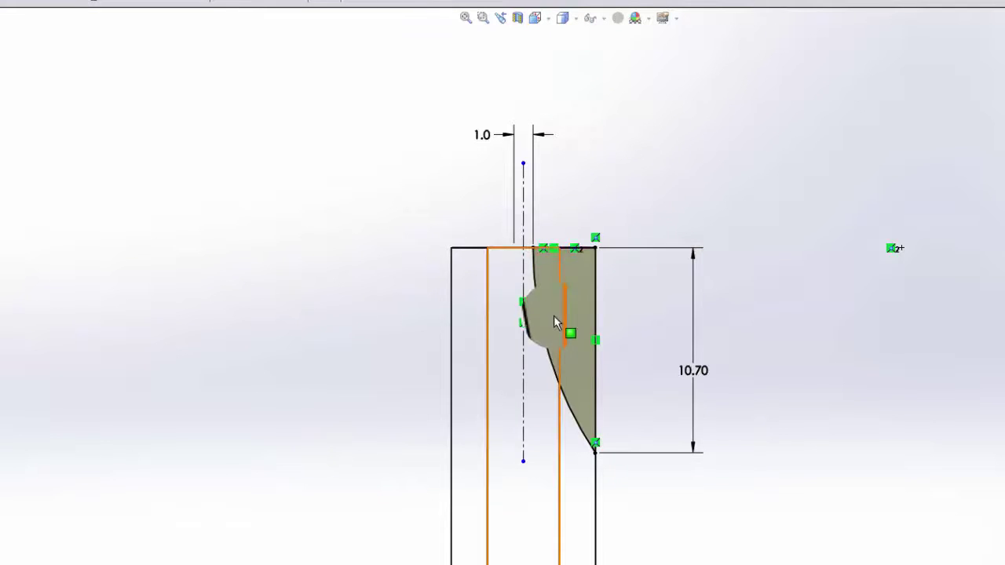
pyautogui.scroll(-2, 554, 315)
pyautogui.scroll(1, 554, 316)
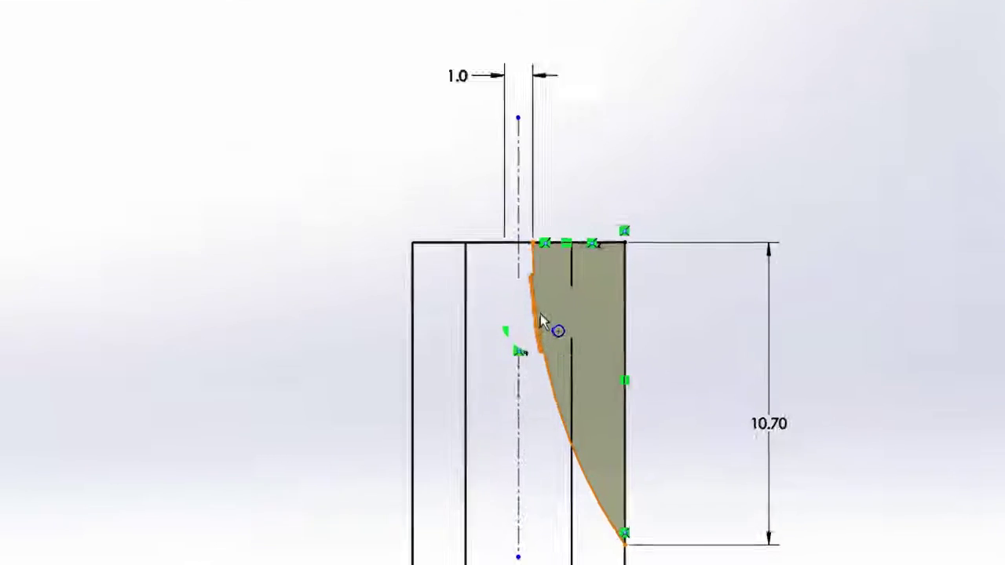
# Examine the cut sketch's arc, corner point, vertical centerline, relations and its width and length dimensions
pyautogui.click(532, 277)
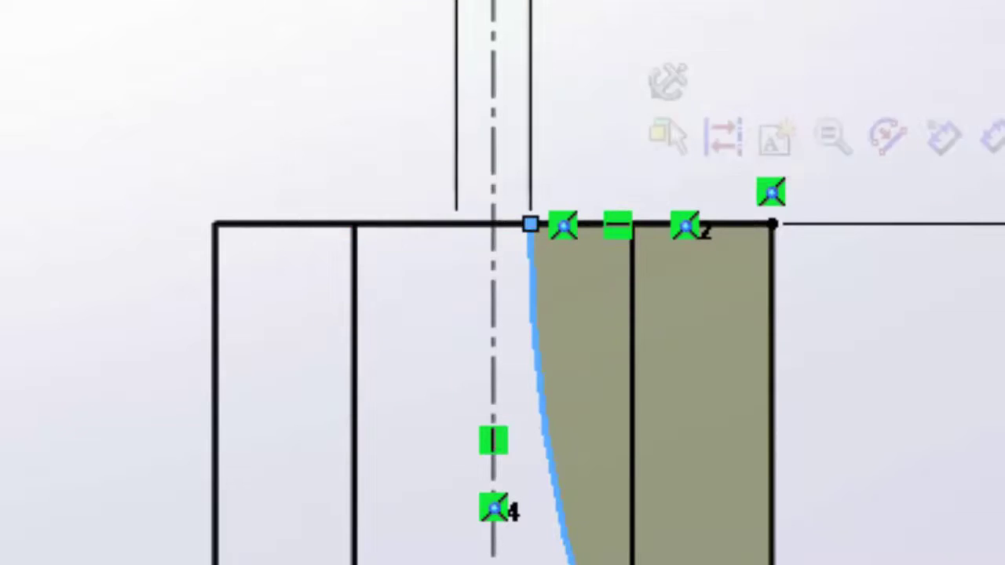
pyautogui.press('Escape')
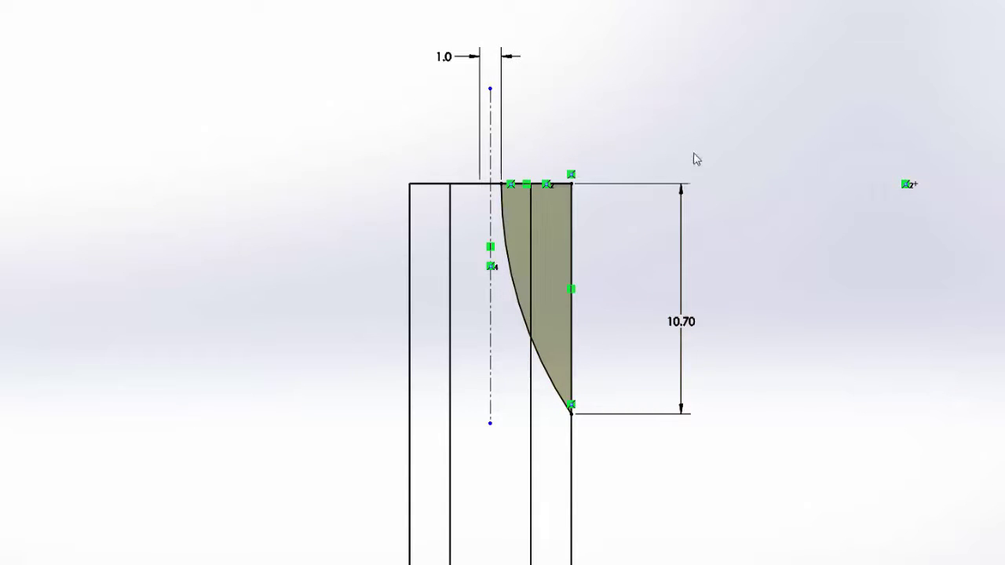
pyautogui.click(574, 184)
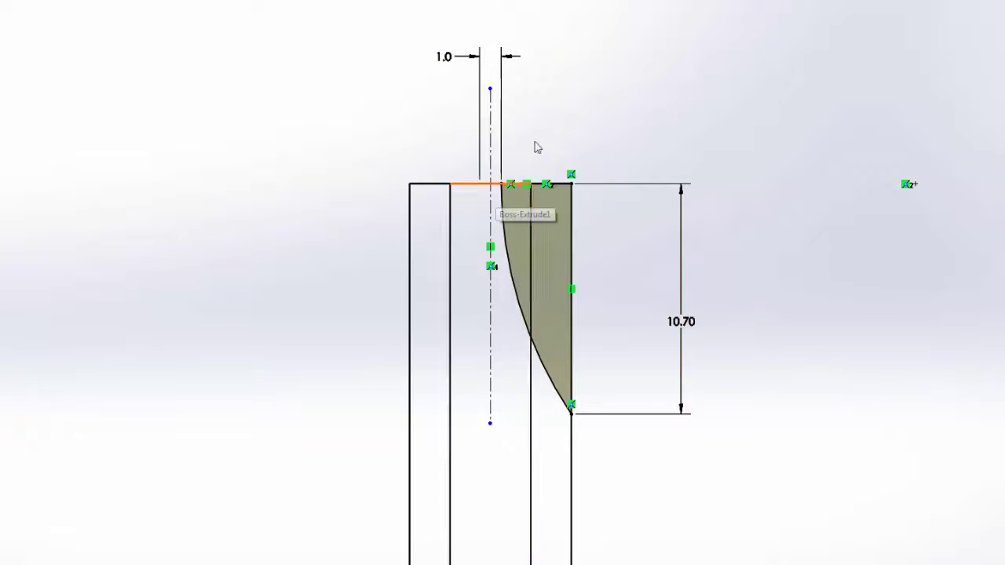
pyautogui.scroll(-2, 541, 120)
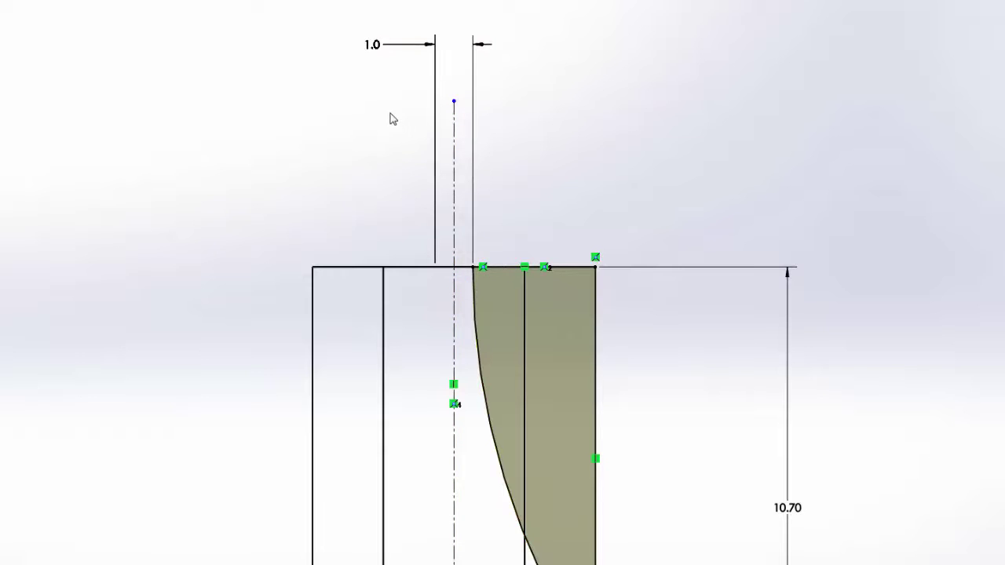
pyautogui.scroll(7, 476, 239)
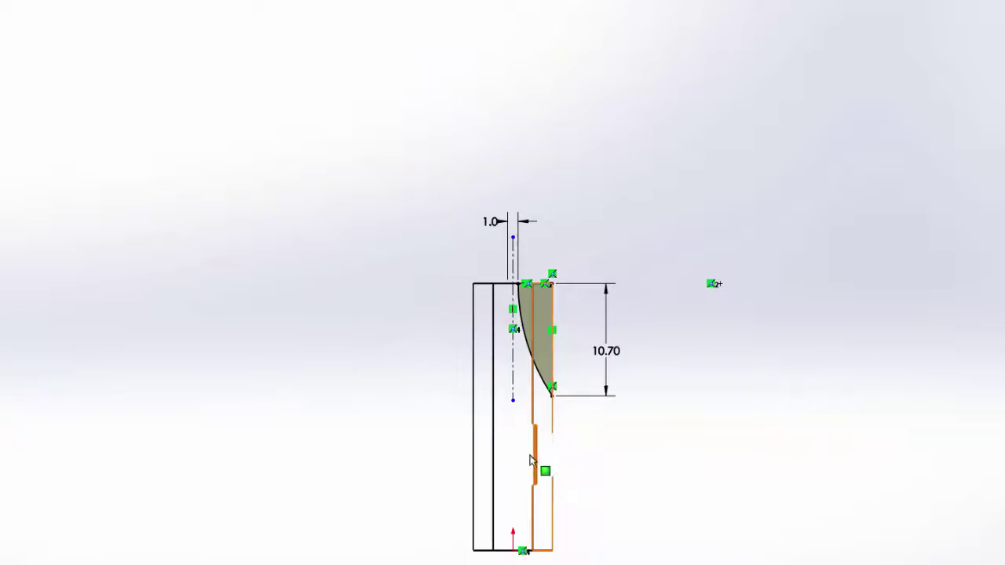
pyautogui.scroll(-1, 529, 508)
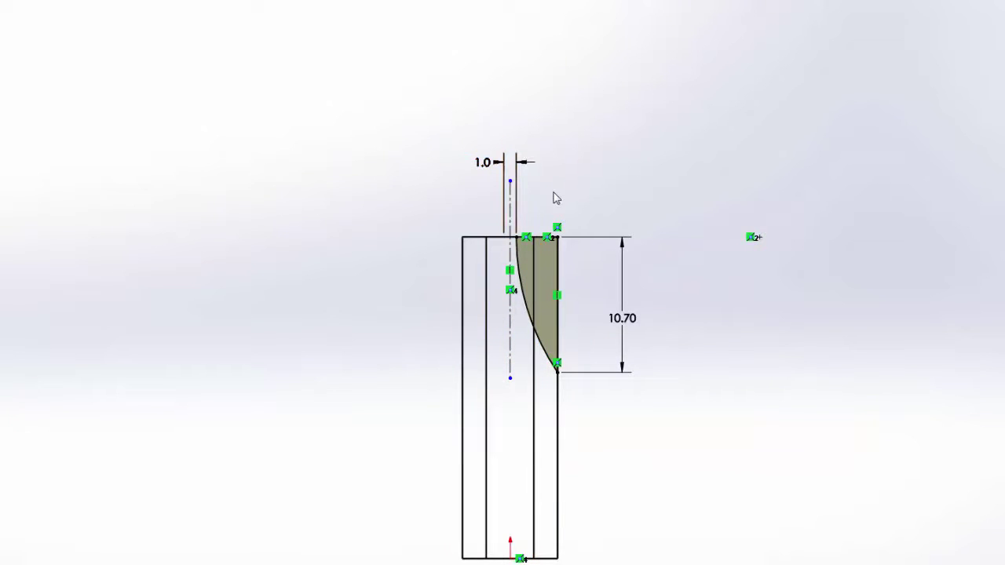
pyautogui.scroll(-2, 529, 215)
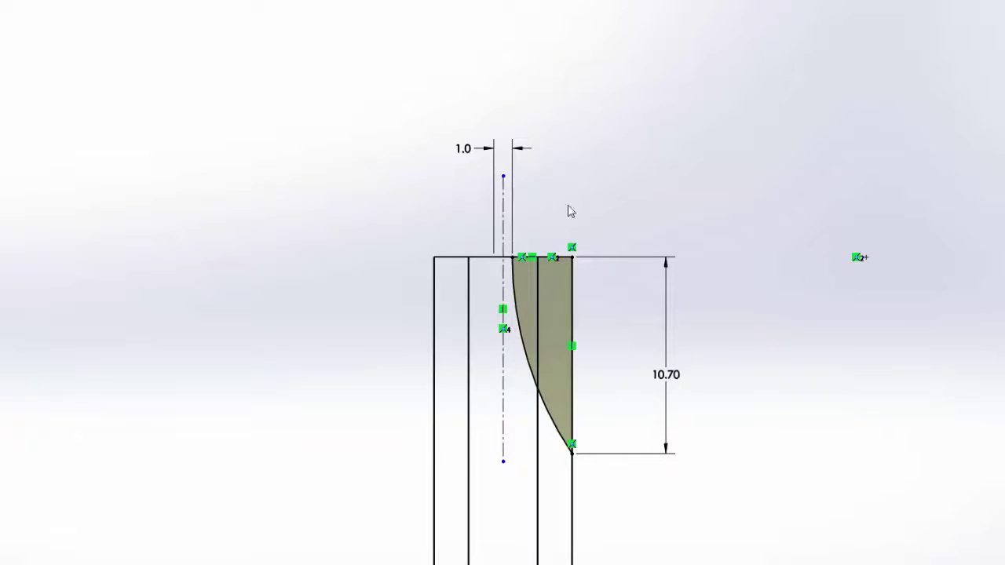
pyautogui.scroll(-2, 585, 206)
pyautogui.scroll(-1, 599, 196)
pyautogui.scroll(1, 599, 196)
pyautogui.scroll(-1, 600, 195)
pyautogui.scroll(1, 600, 196)
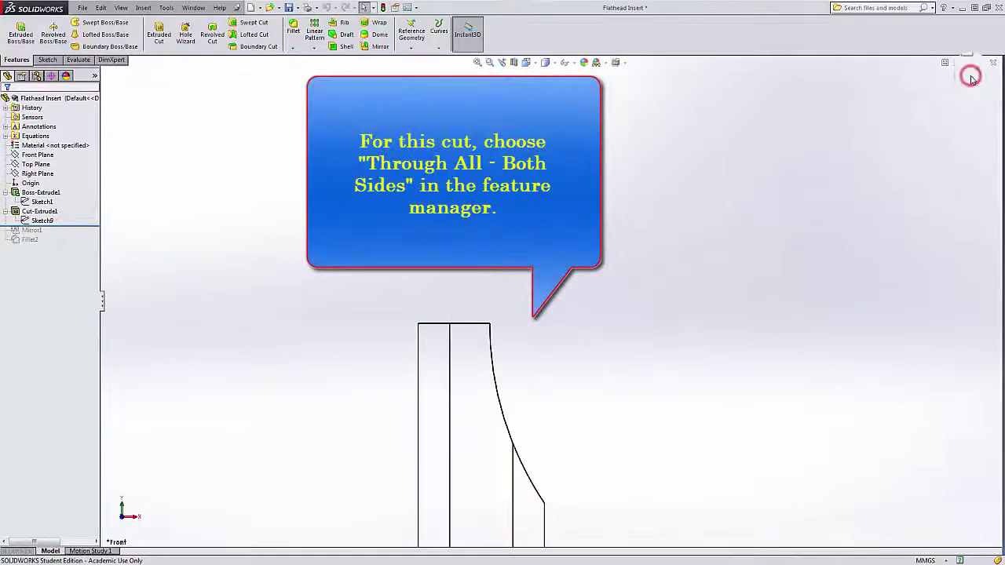
# Roll the history forward to include Mirror1 and inspect the mirrored curved cuts on both sides of the flathead tip
pyautogui.scroll(5, 751, 307)
pyautogui.moveTo(638, 419); pyautogui.dragTo(596, 353, button='middle')
pyautogui.click(545, 66)
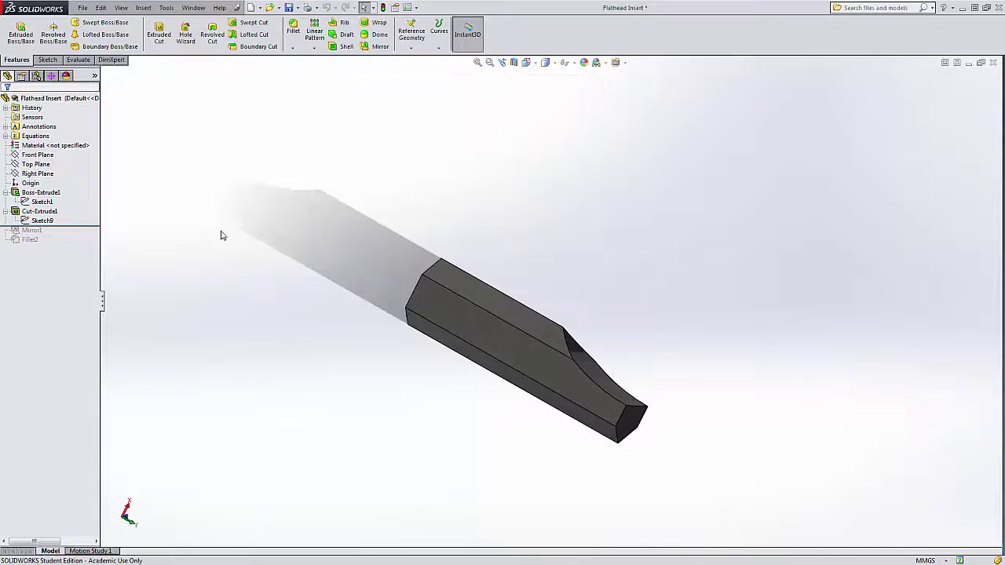
pyautogui.moveTo(95, 227); pyautogui.dragTo(86, 234)
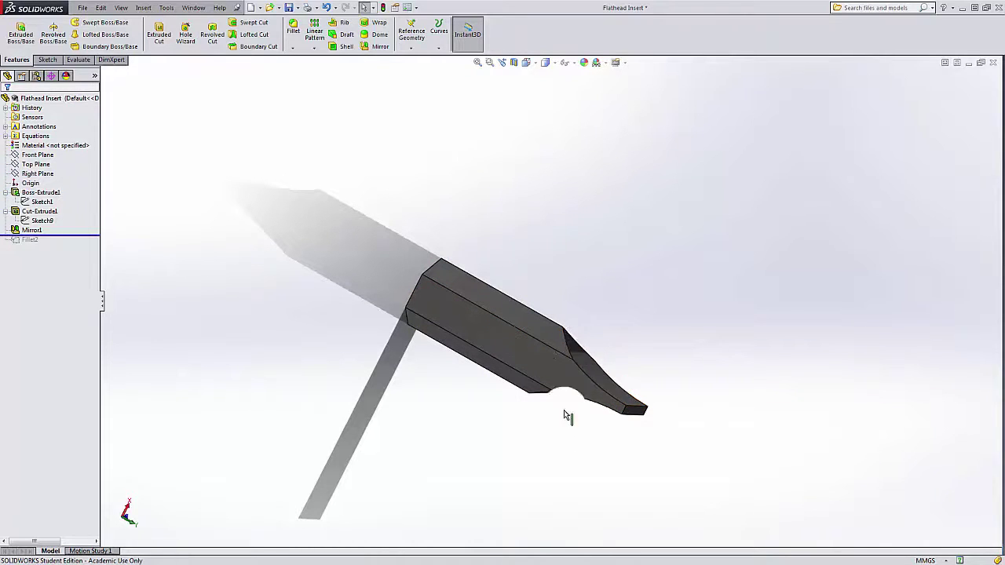
pyautogui.moveTo(564, 417); pyautogui.dragTo(589, 350, button='middle')
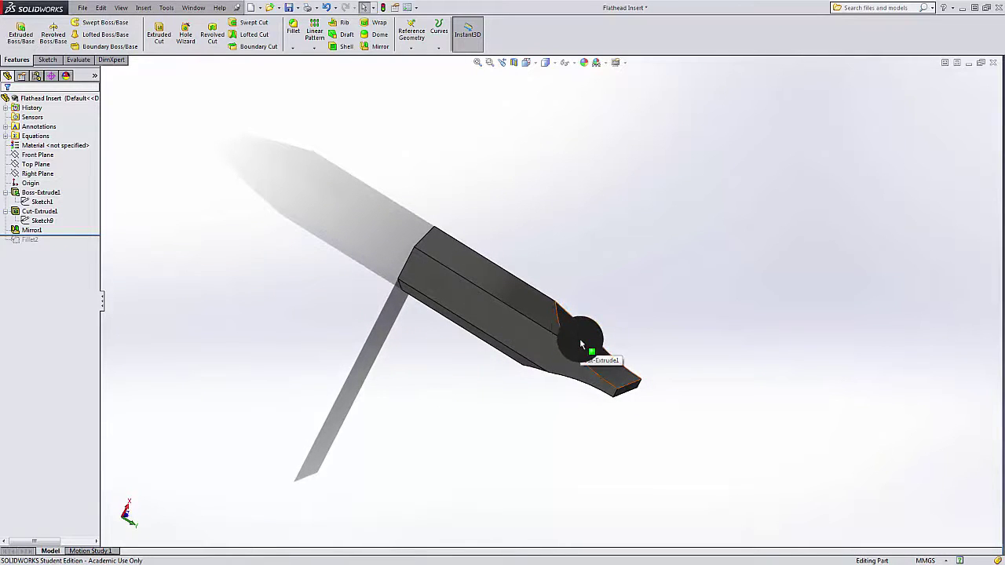
pyautogui.moveTo(550, 440); pyautogui.dragTo(550, 352, button='middle')
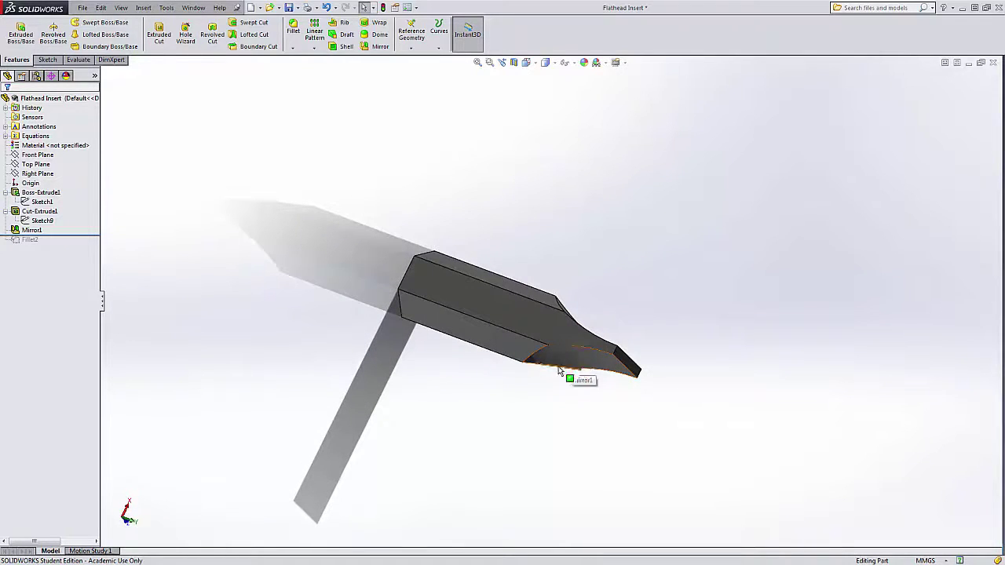
pyautogui.click(269, 294)
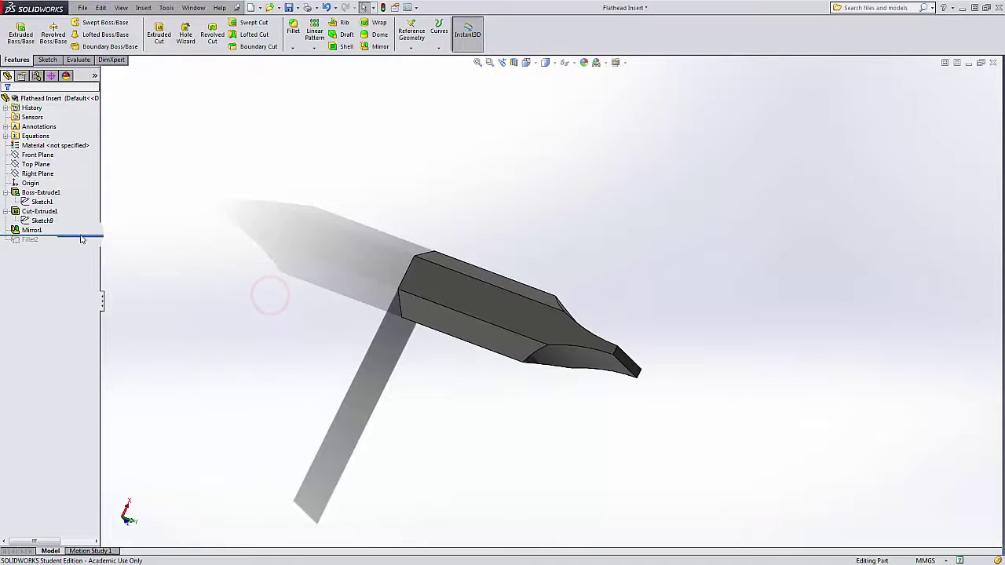
# Roll the history forward to include Fillet2 and examine which edges of the hexagonal bar it rounds
pyautogui.moveTo(81, 235); pyautogui.dragTo(83, 244)
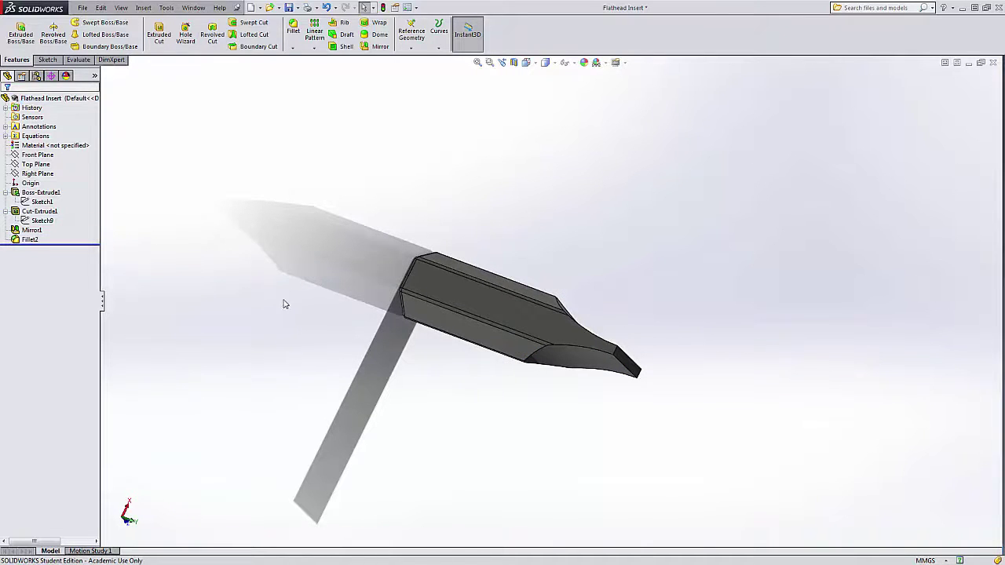
pyautogui.moveTo(245, 294); pyautogui.dragTo(328, 263, button='middle')
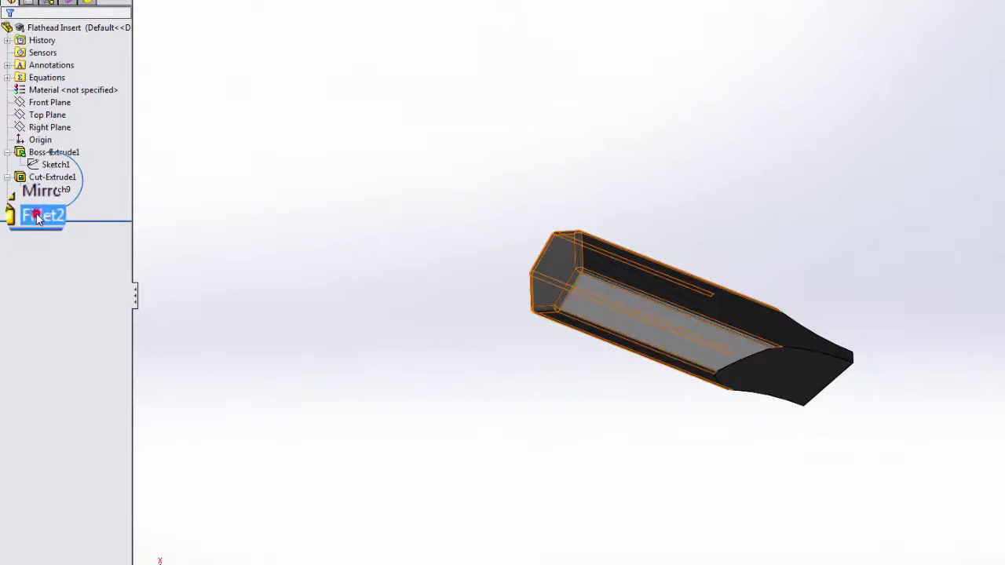
pyautogui.click(37, 213)
pyautogui.scroll(-3, 608, 279)
pyautogui.scroll(5, 609, 279)
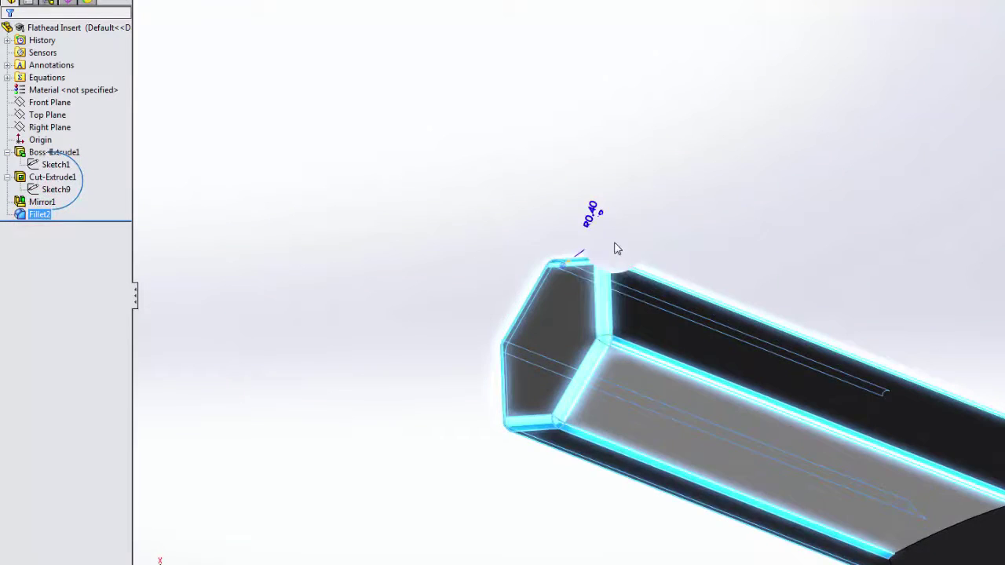
pyautogui.moveTo(765, 299); pyautogui.dragTo(674, 464, button='middle')
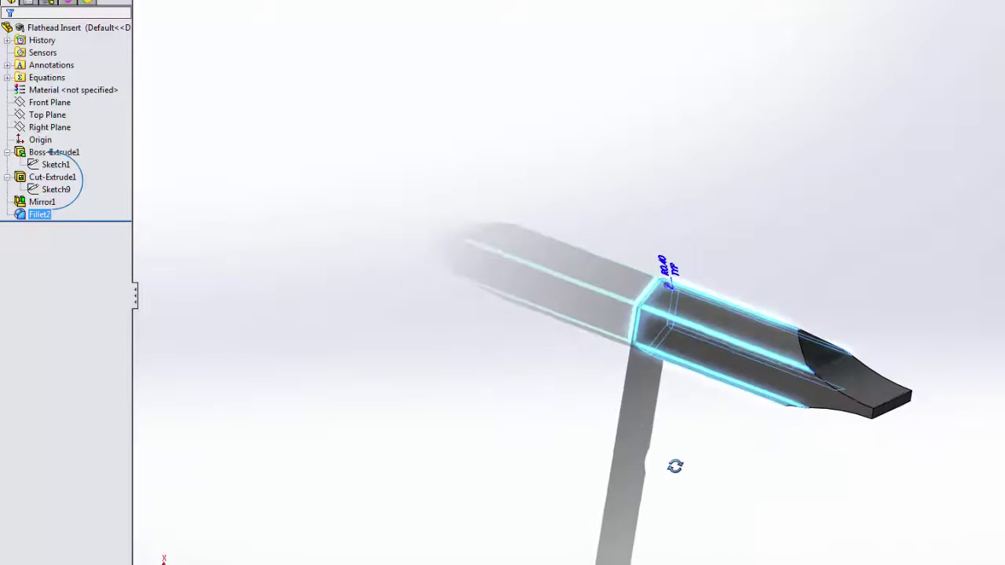
pyautogui.scroll(-3, 788, 344)
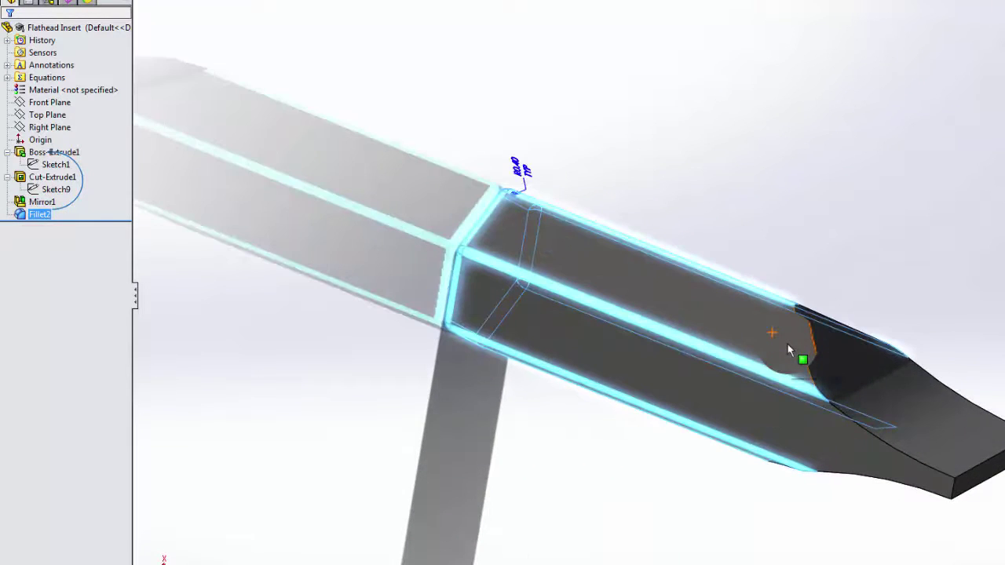
pyautogui.click(816, 265)
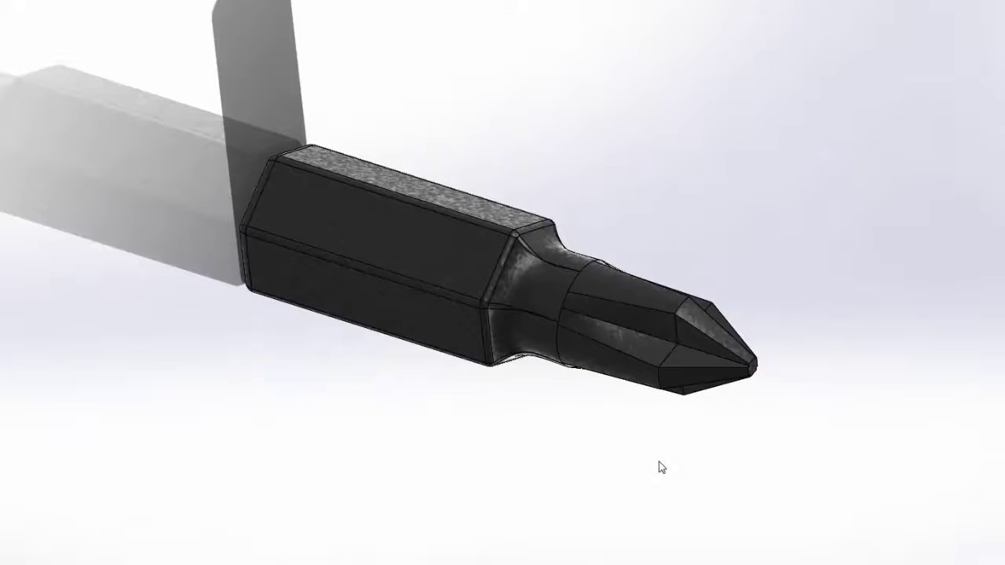
# Reveal the feature tree of the Phillips Insert part and roll its history back to just after Boss-Extrude1
pyautogui.moveTo(662, 468); pyautogui.dragTo(774, 242, button='middle')
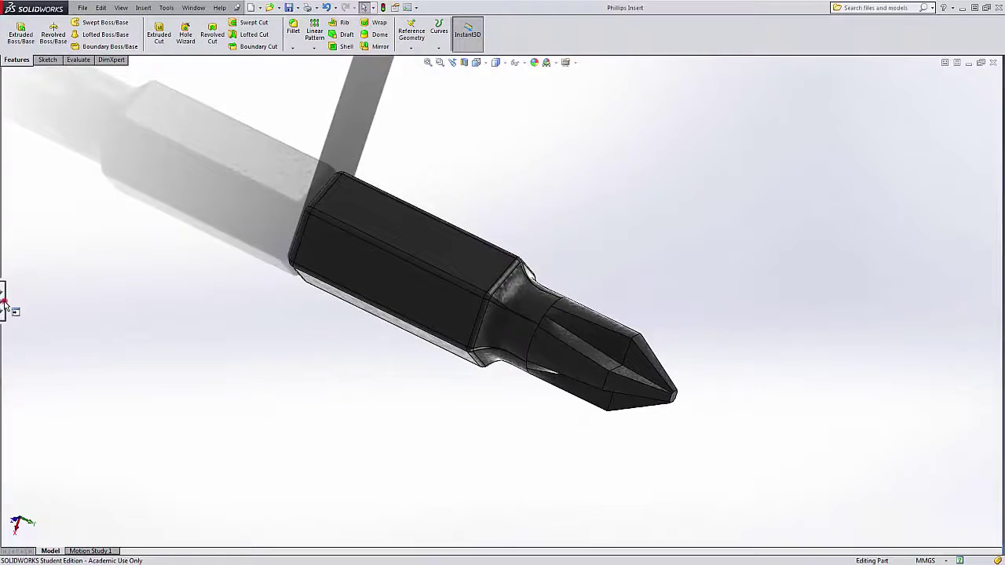
pyautogui.moveTo(4, 307); pyautogui.dragTo(104, 318)
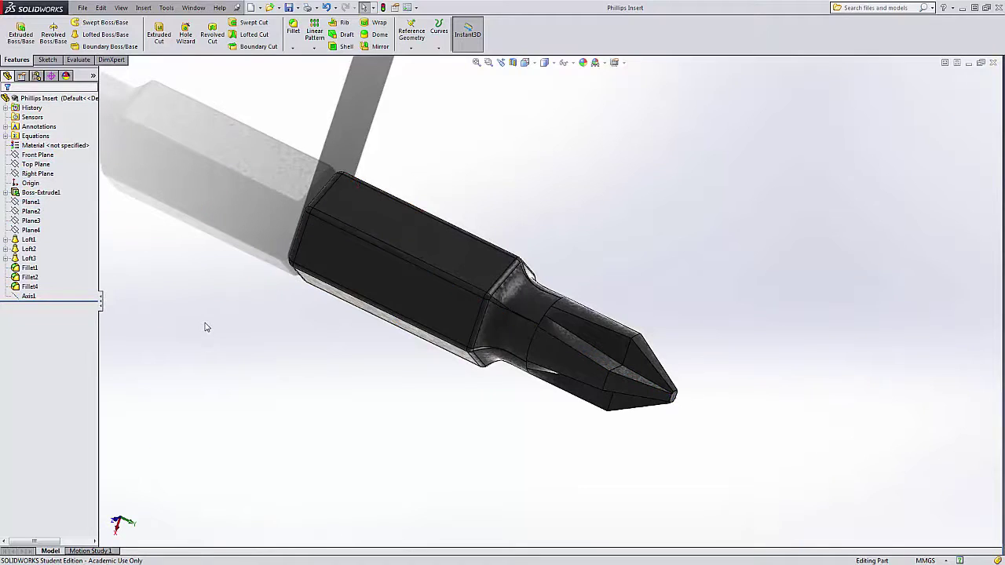
pyautogui.moveTo(94, 299); pyautogui.dragTo(95, 198)
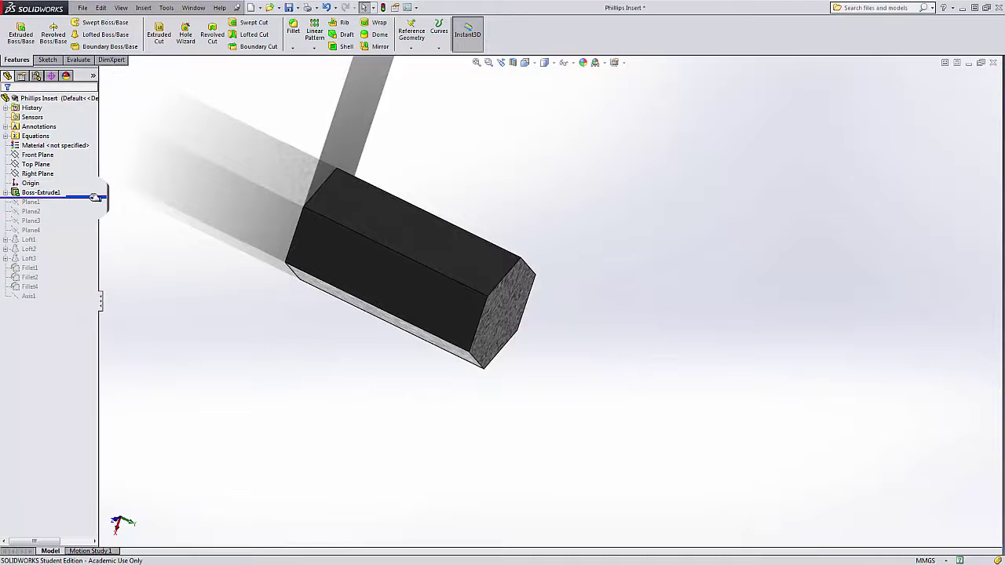
# Roll the history forward to include Plane4, show Plane1 through Plane4, and view their spacing along the bar
pyautogui.moveTo(95, 198); pyautogui.dragTo(90, 235)
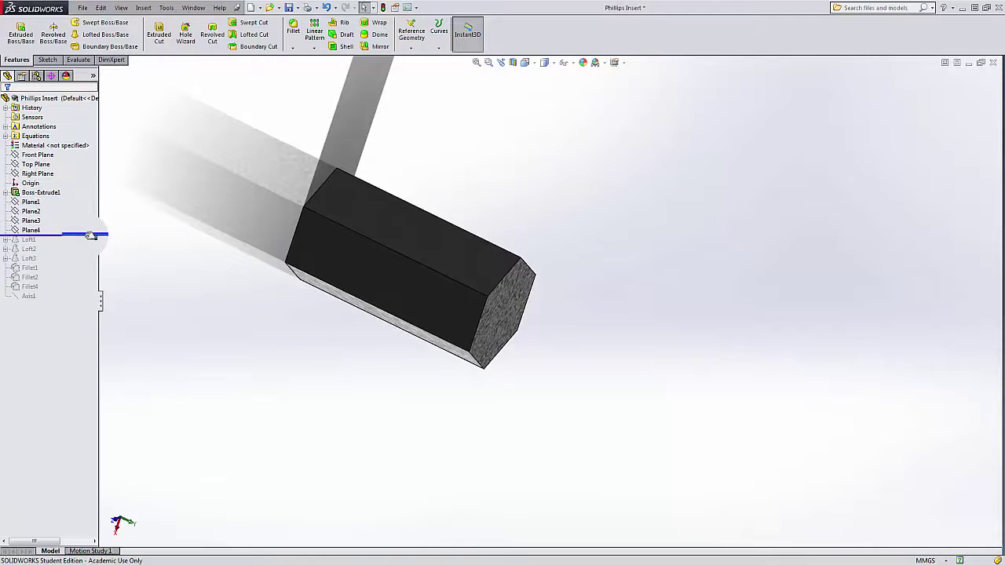
pyautogui.rightClick(30, 202)
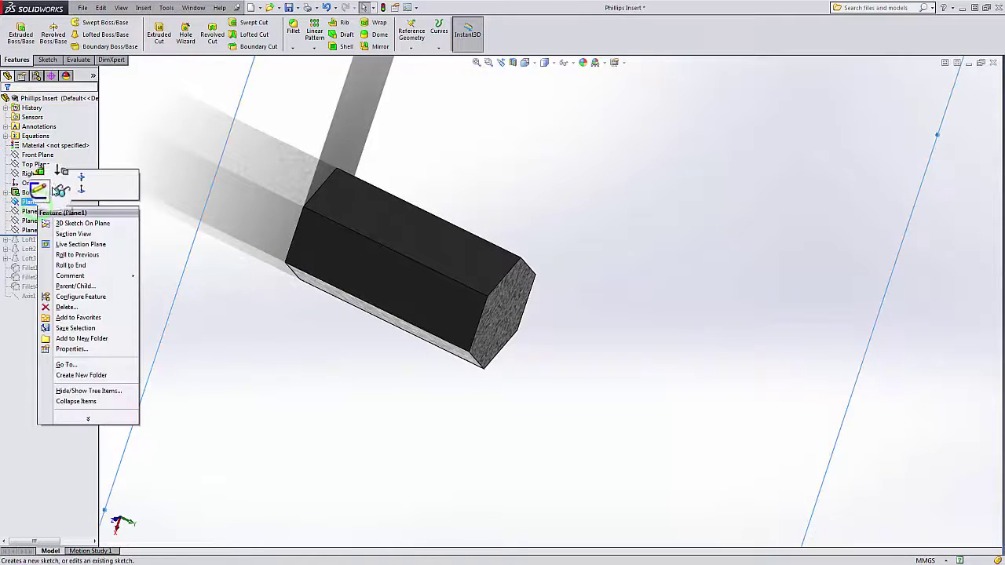
pyautogui.click(60, 192)
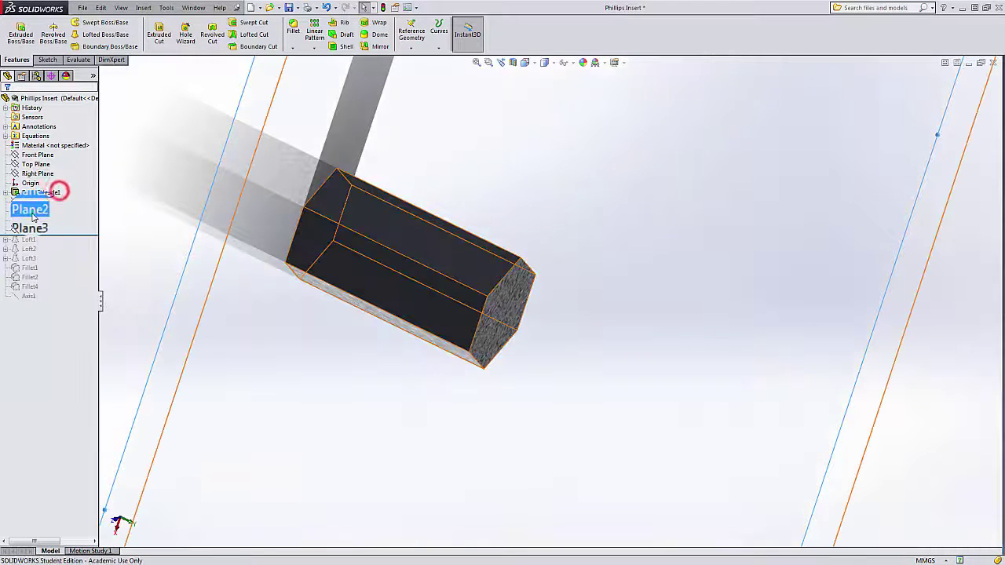
pyautogui.rightClick(33, 211)
pyautogui.click(53, 197)
pyautogui.rightClick(38, 222)
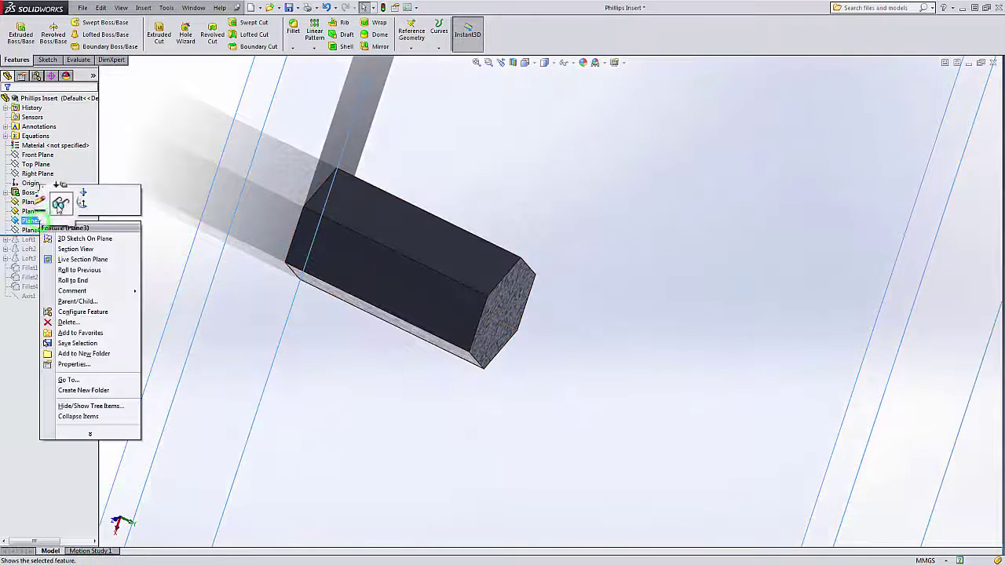
pyautogui.click(58, 204)
pyautogui.rightClick(31, 230)
pyautogui.click(59, 212)
pyautogui.scroll(4, 332, 291)
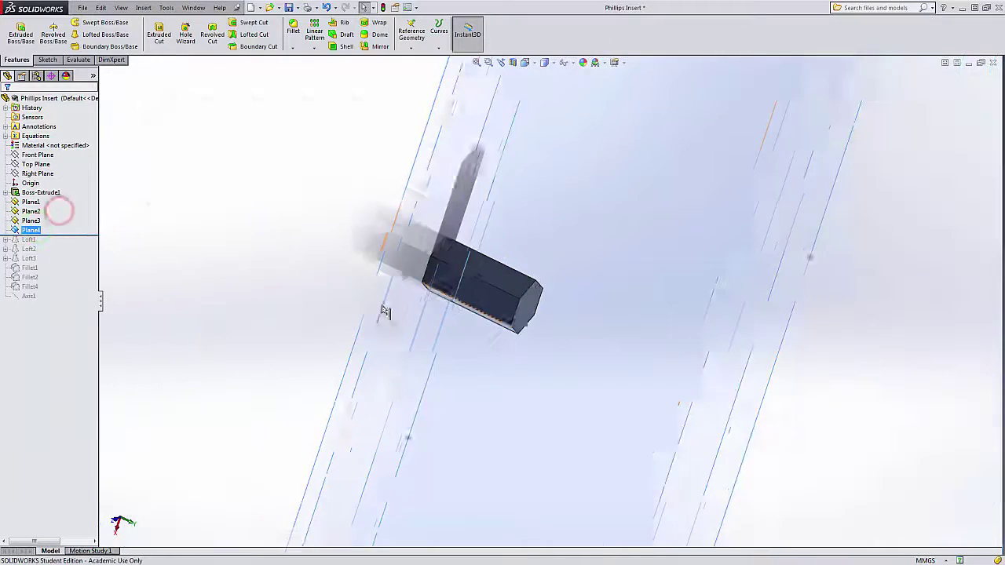
pyautogui.moveTo(427, 274); pyautogui.dragTo(422, 328, button='middle')
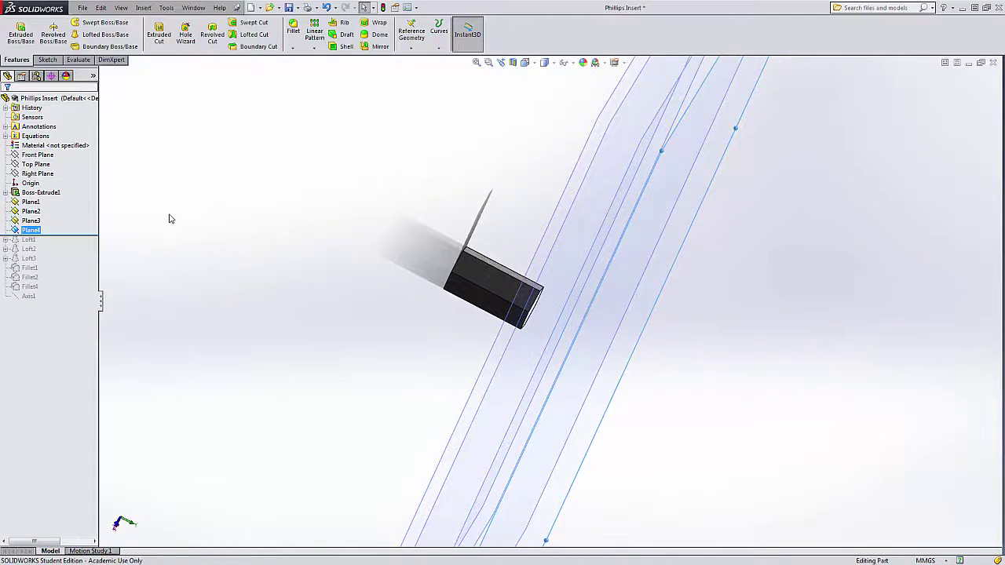
pyautogui.click(89, 230)
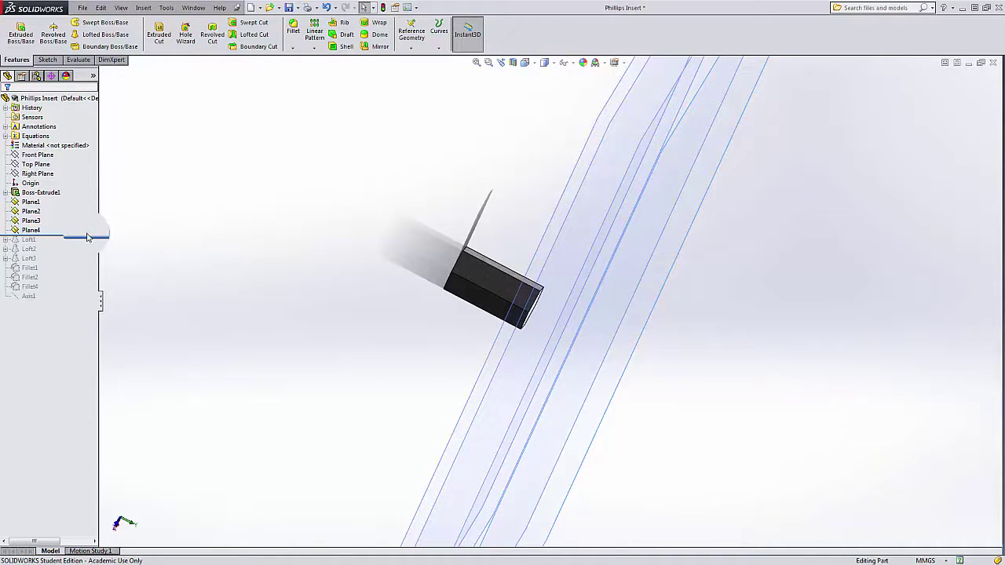
# Roll the history forward through Loft3, list the sketches behind Loft1, Loft2 and Loft3, and roll on past the fillets to Axis1
pyautogui.moveTo(88, 235); pyautogui.dragTo(85, 264)
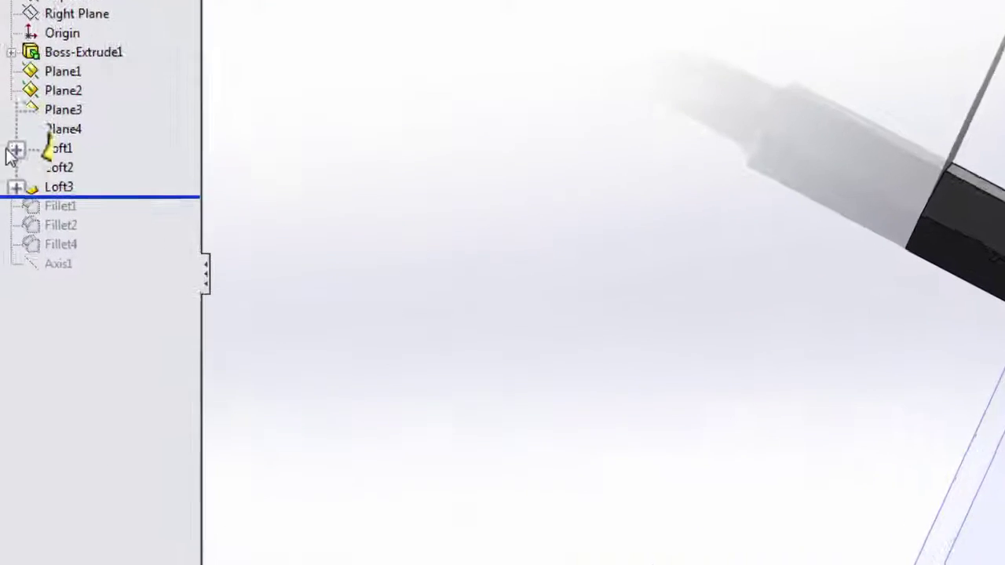
pyautogui.click(7, 211)
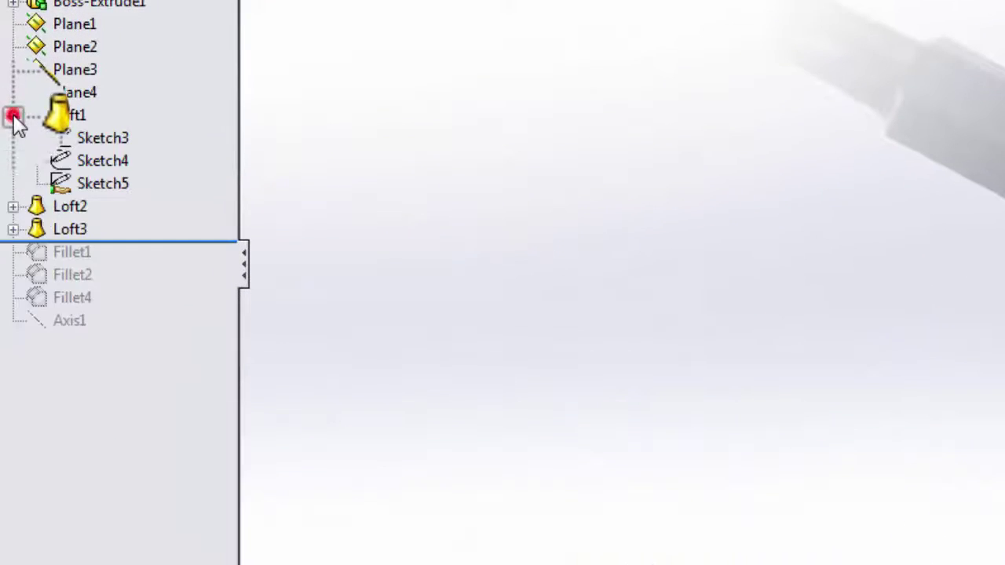
pyautogui.click(16, 205)
pyautogui.click(18, 275)
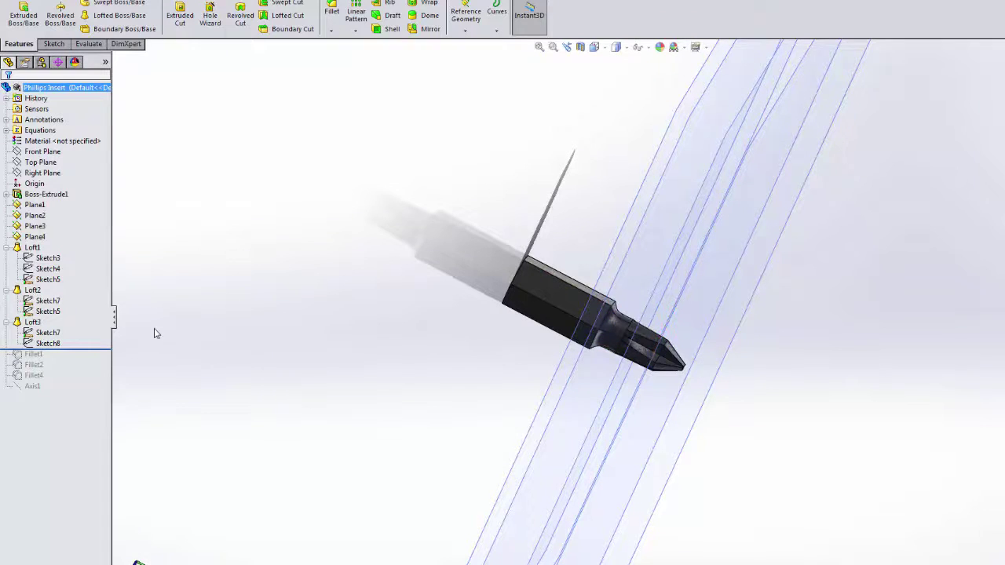
pyautogui.moveTo(107, 349); pyautogui.dragTo(105, 391)
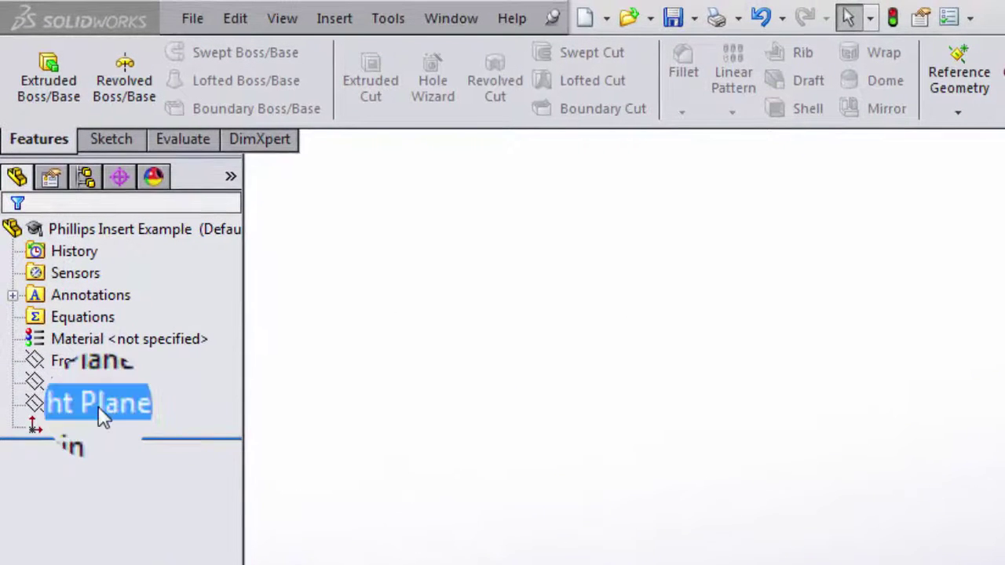
# Sketch a six-sided polygon about 30 mm across flats, centered on the origin of the Right Plane in Phillips Insert Example
pyautogui.click(98, 406)
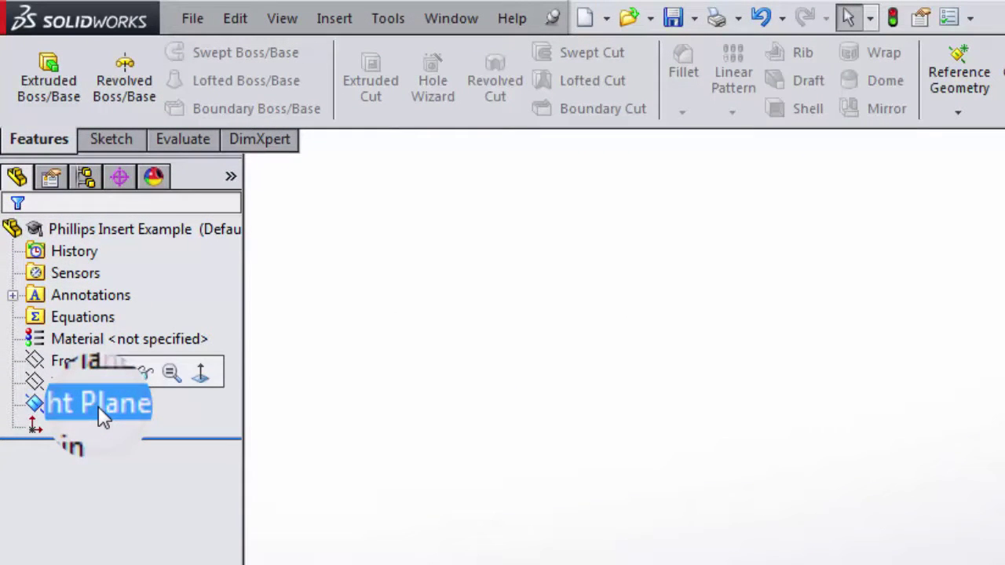
pyautogui.click(106, 139)
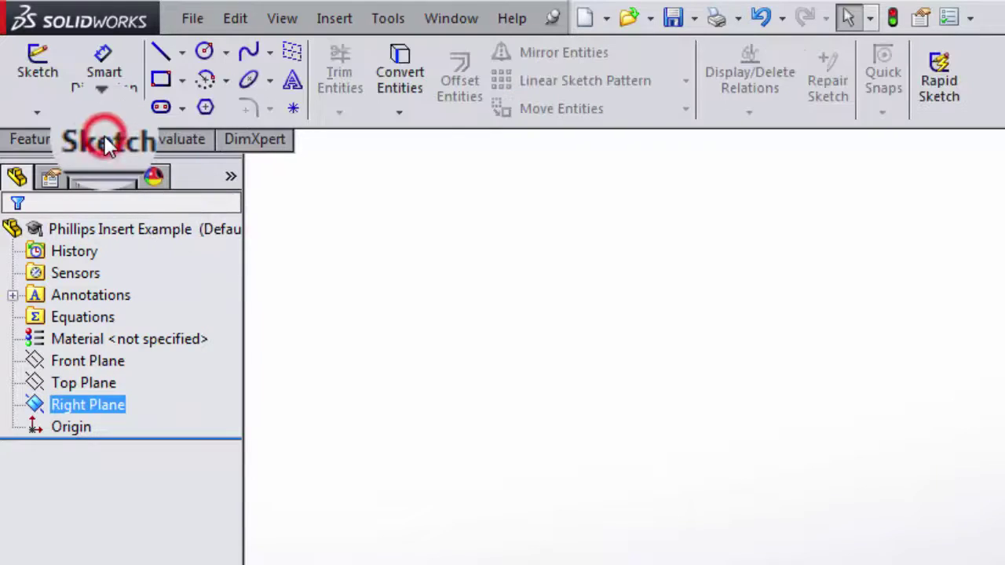
pyautogui.click(206, 107)
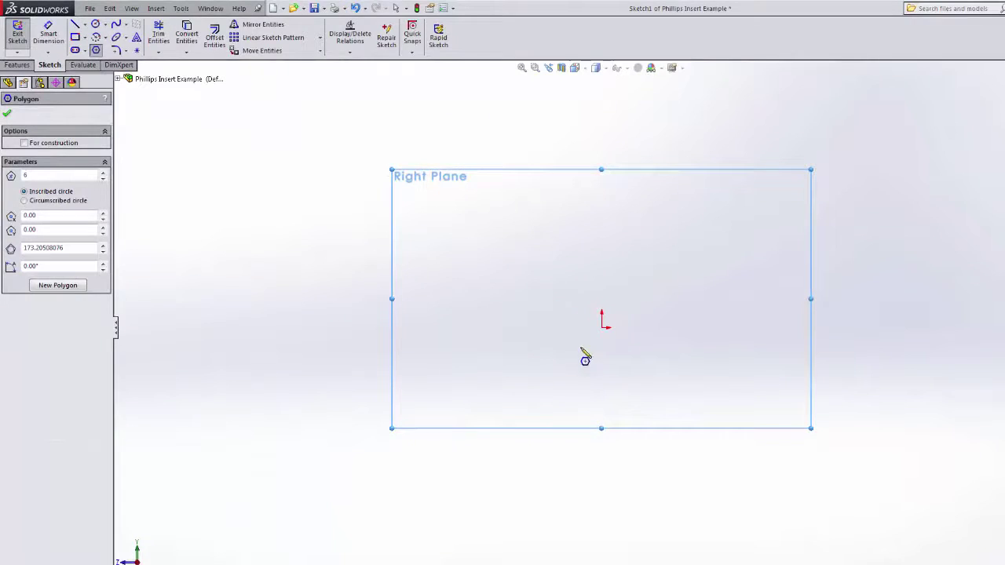
pyautogui.click(601, 328)
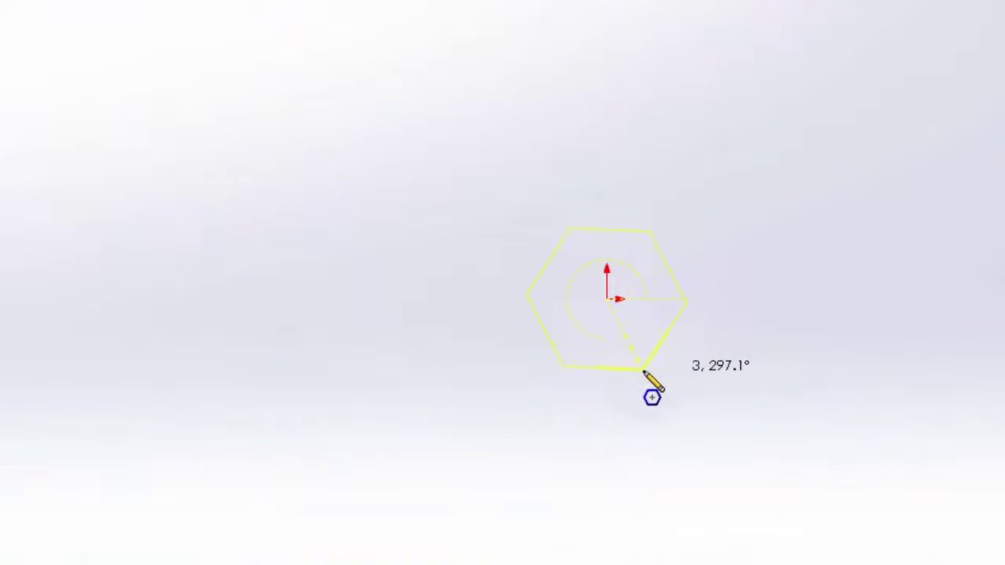
pyautogui.click(645, 369)
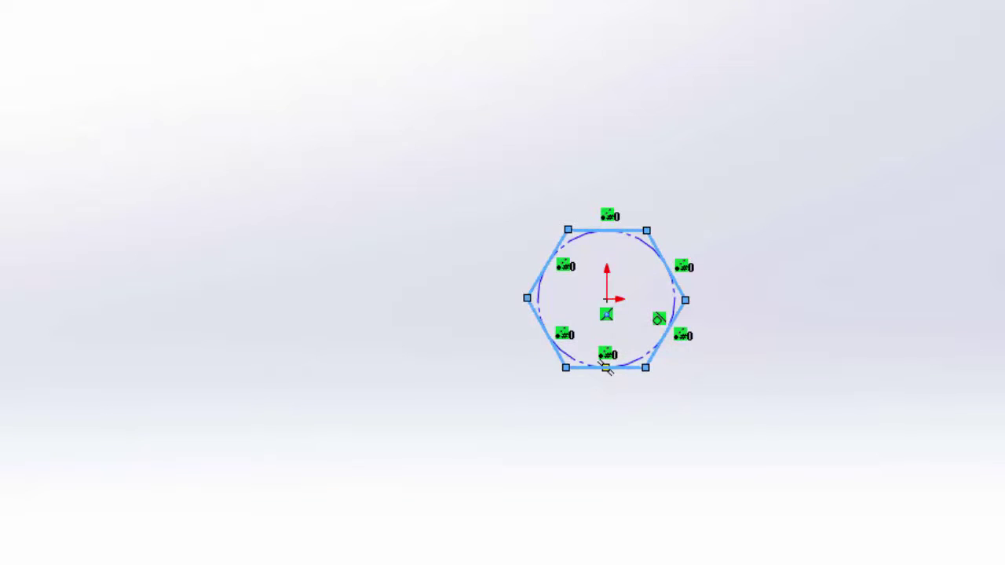
pyautogui.press('Escape')
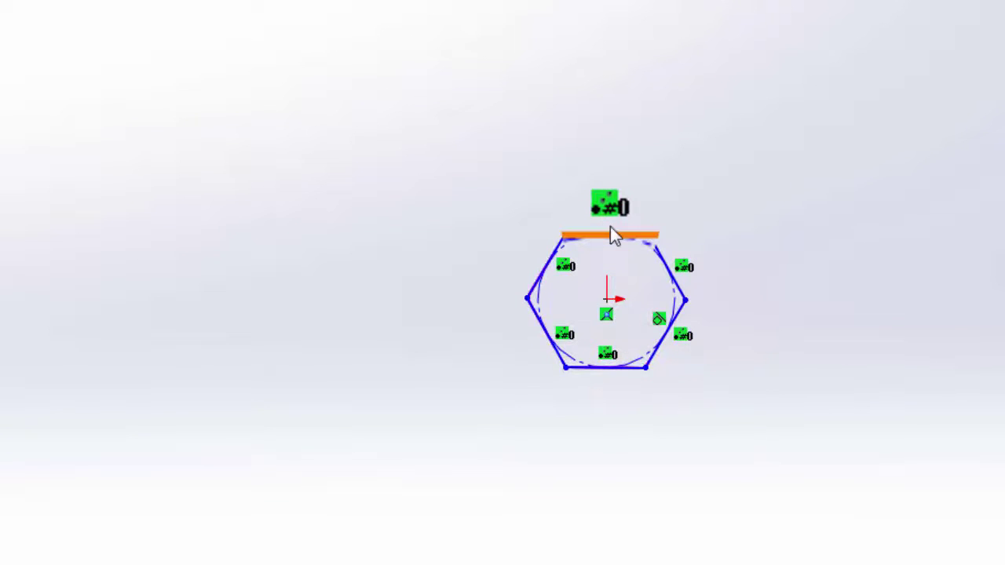
# Dimension the distance between the hexagon's upper and lower sides as 6.5 mm
pyautogui.click(611, 227)
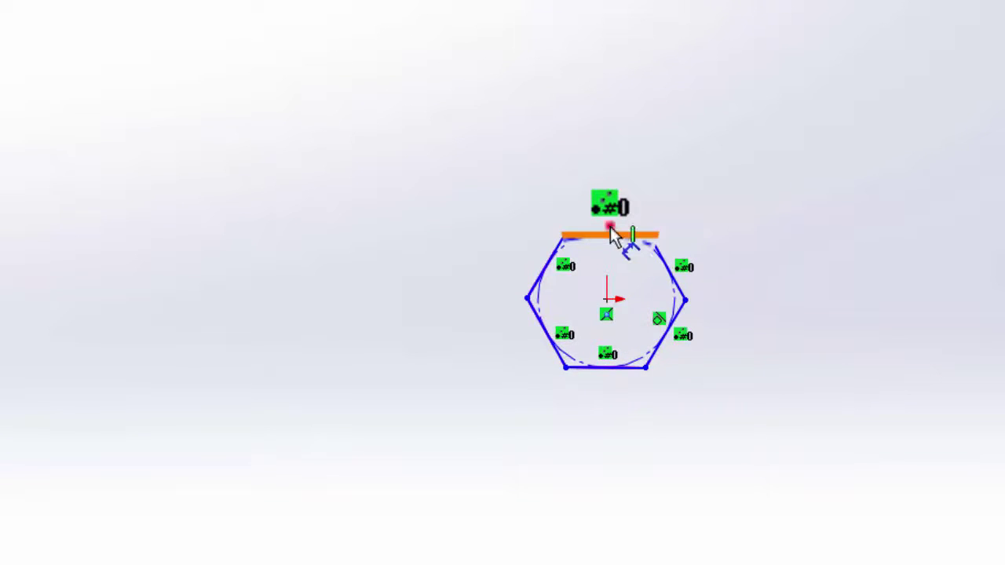
pyautogui.click(623, 369)
pyautogui.click(338, 296)
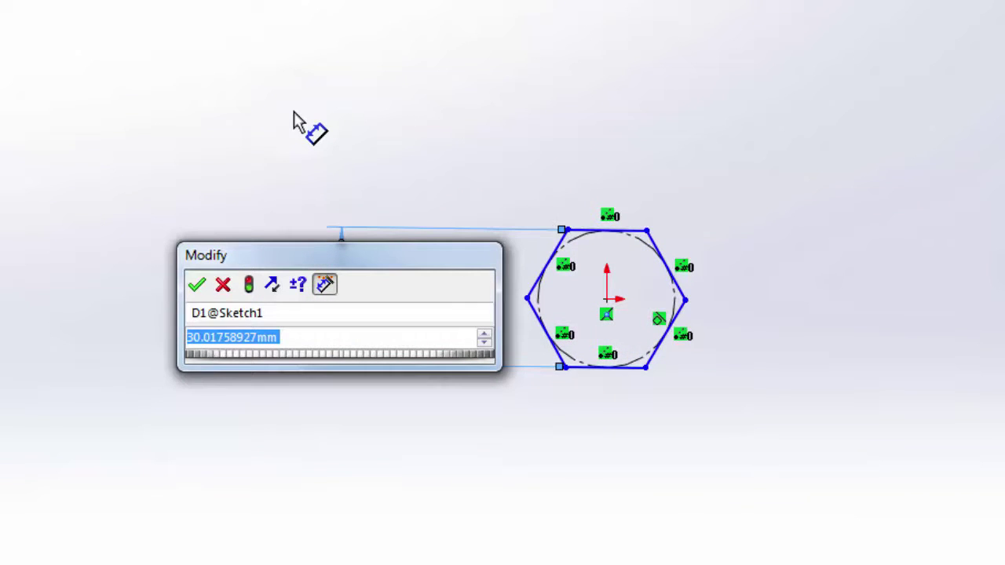
pyautogui.write('6.5')
pyautogui.press('Return')
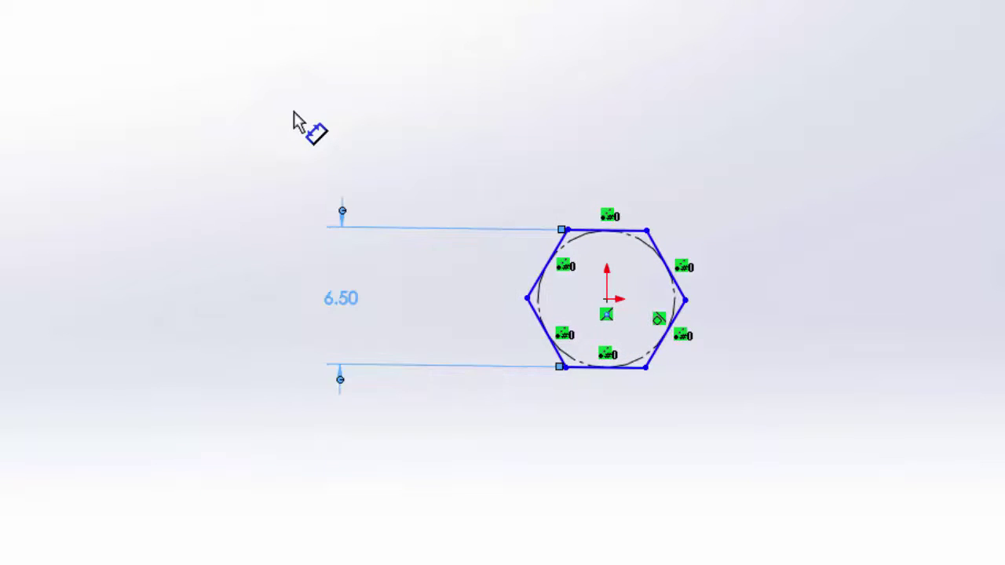
pyautogui.press('Escape')
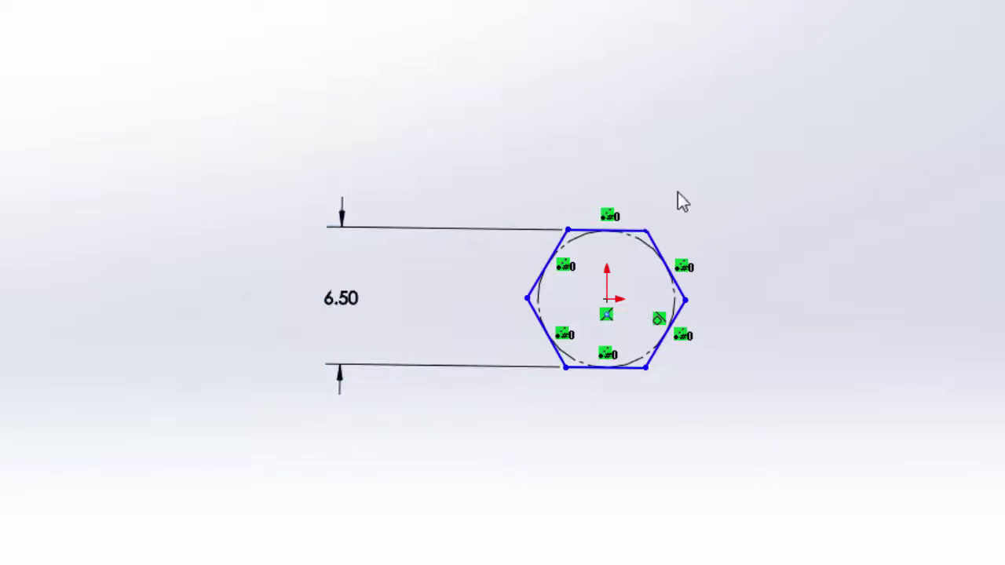
# Make the hexagon's upper side horizontal so the sketch is fully defined, and close the sketch
pyautogui.click(623, 231)
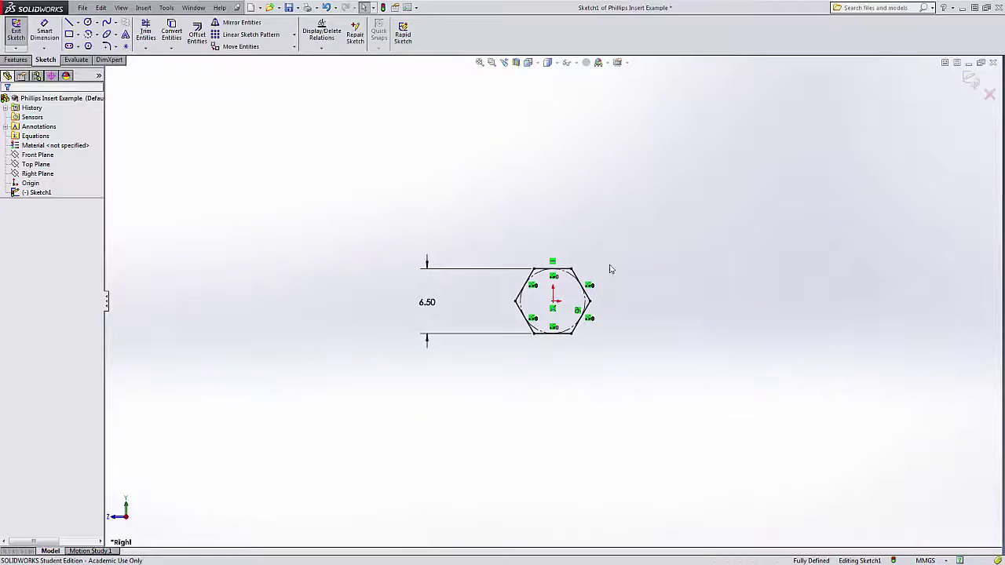
pyautogui.click(967, 84)
# Extrude the hexagon sketch as a blind boss 12.7 mm deep in the reversed direction
pyautogui.moveTo(689, 168)
pyautogui.mouseDown(button='middle')
pyautogui.moveTo(653, 207)
pyautogui.moveTo(661, 222)
pyautogui.mouseUp(button='middle')
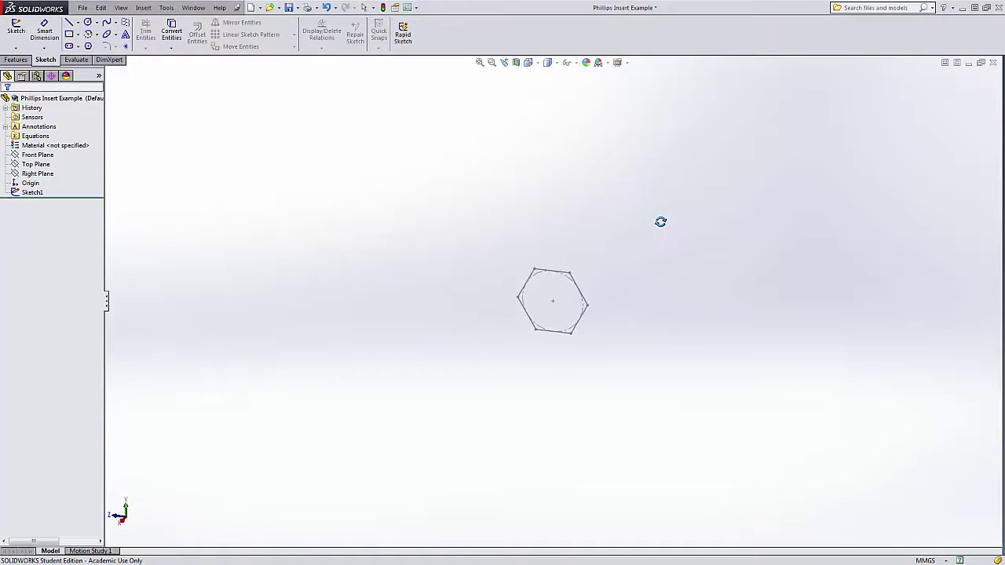
pyautogui.click(16, 60)
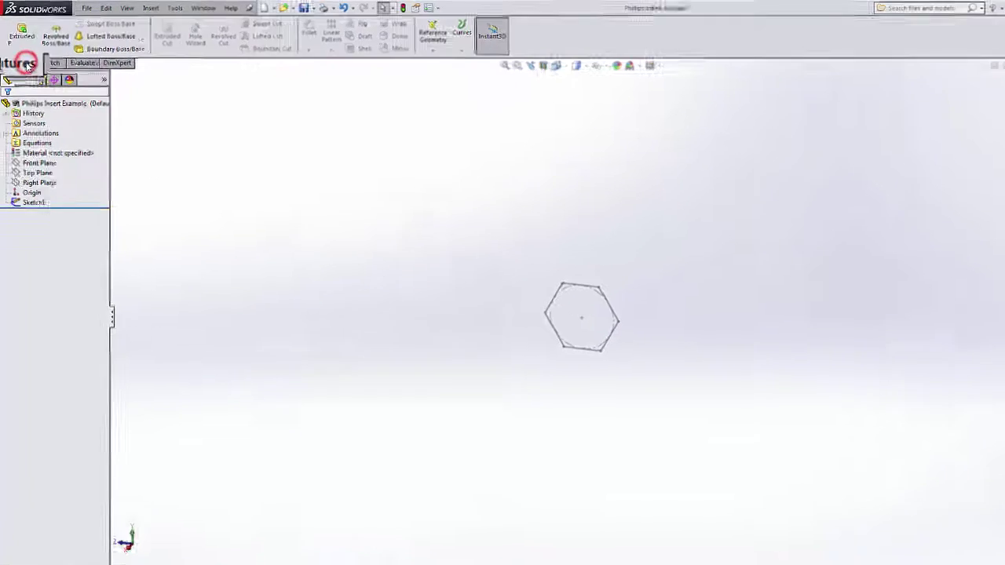
pyautogui.click(39, 47)
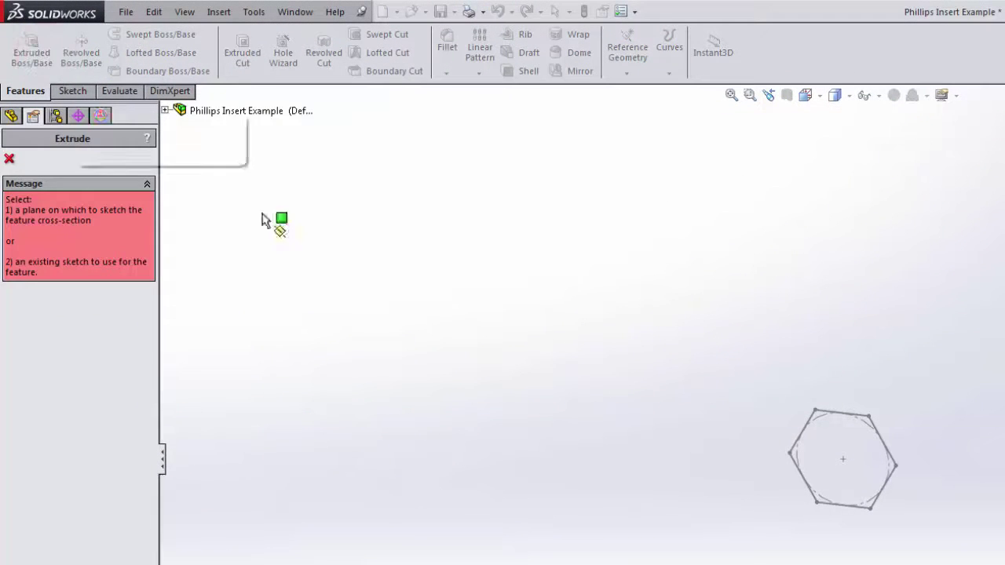
pyautogui.click(876, 425)
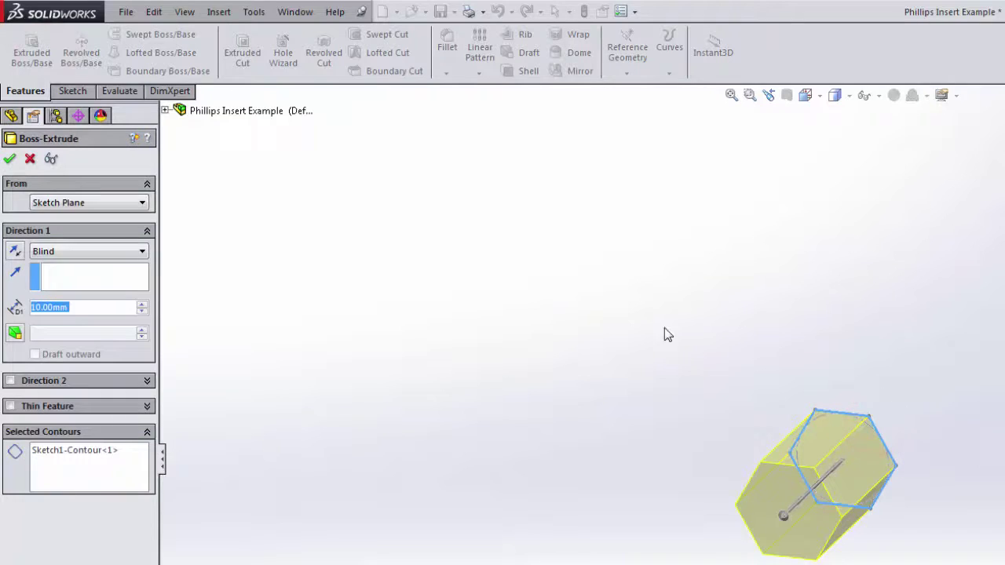
pyautogui.click(15, 251)
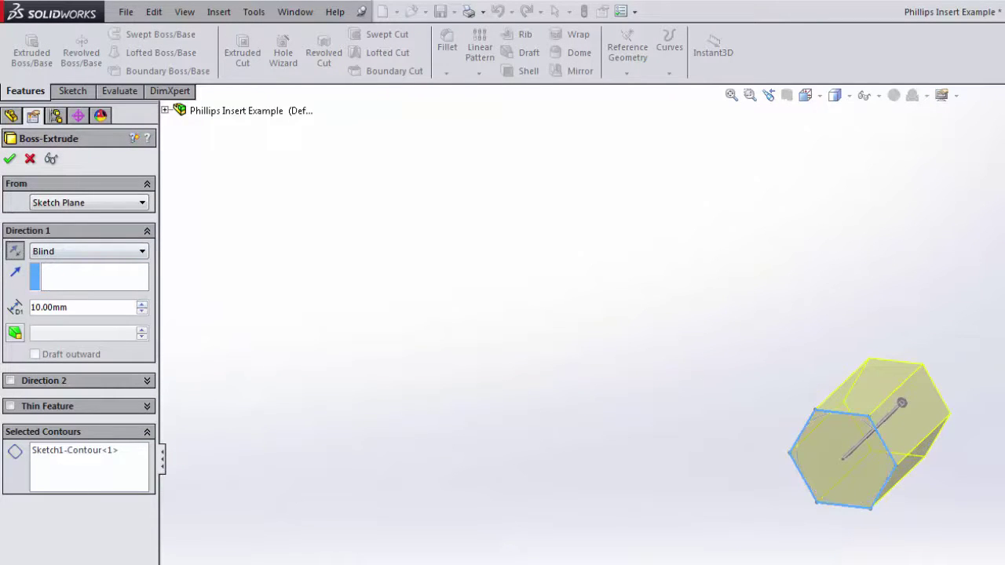
pyautogui.doubleClick(76, 307)
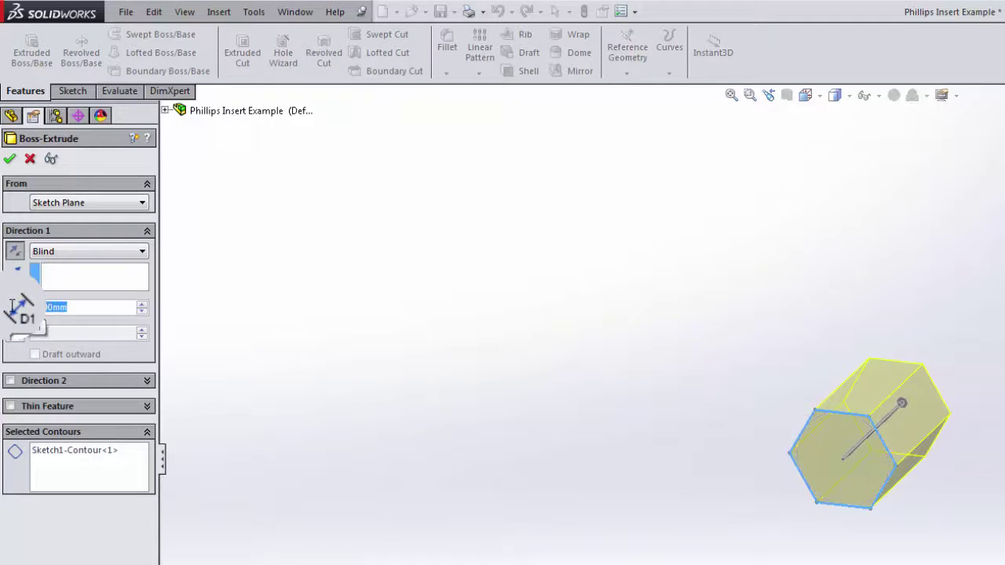
pyautogui.write('12.7')
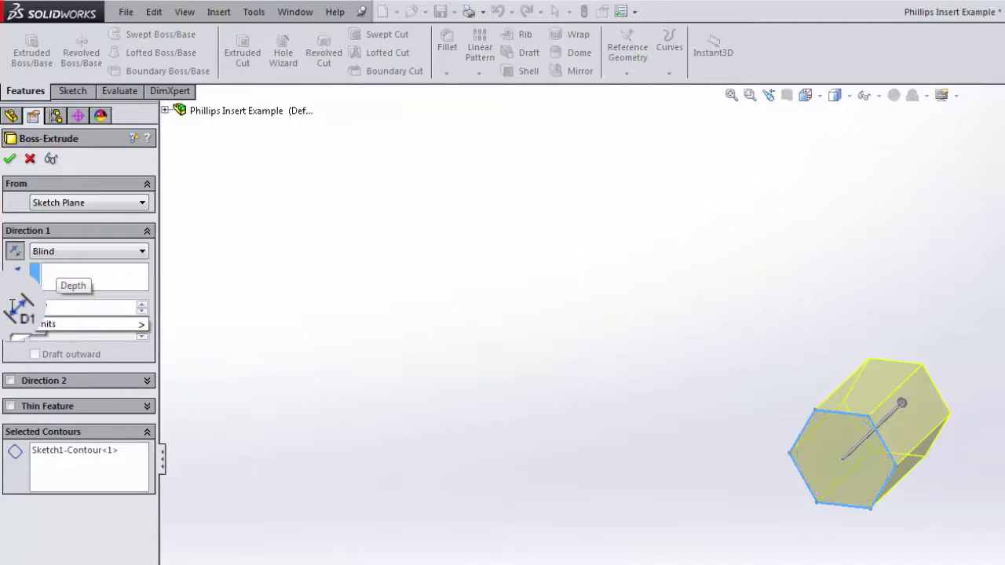
pyautogui.write('0')
pyautogui.press('Return')
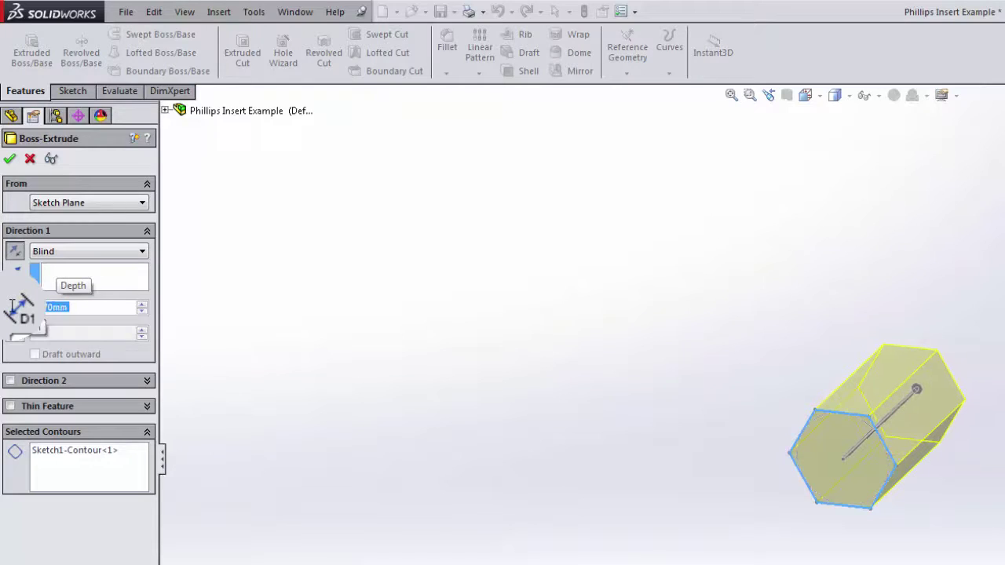
pyautogui.click(11, 161)
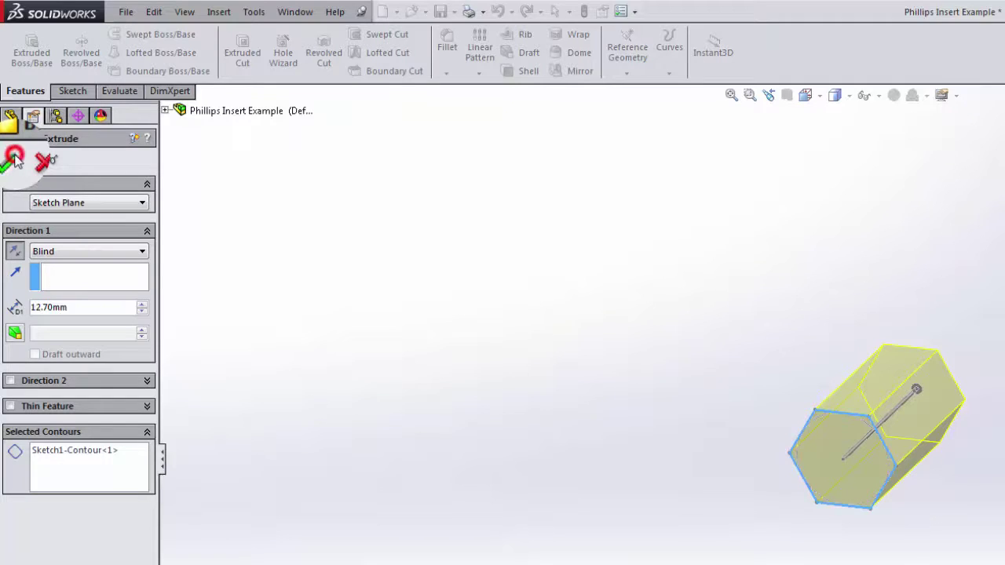
# Start a reference plane offset from the hexagonal bar's end face opposite the base sketch
pyautogui.moveTo(516, 353); pyautogui.dragTo(519, 307, button='middle')
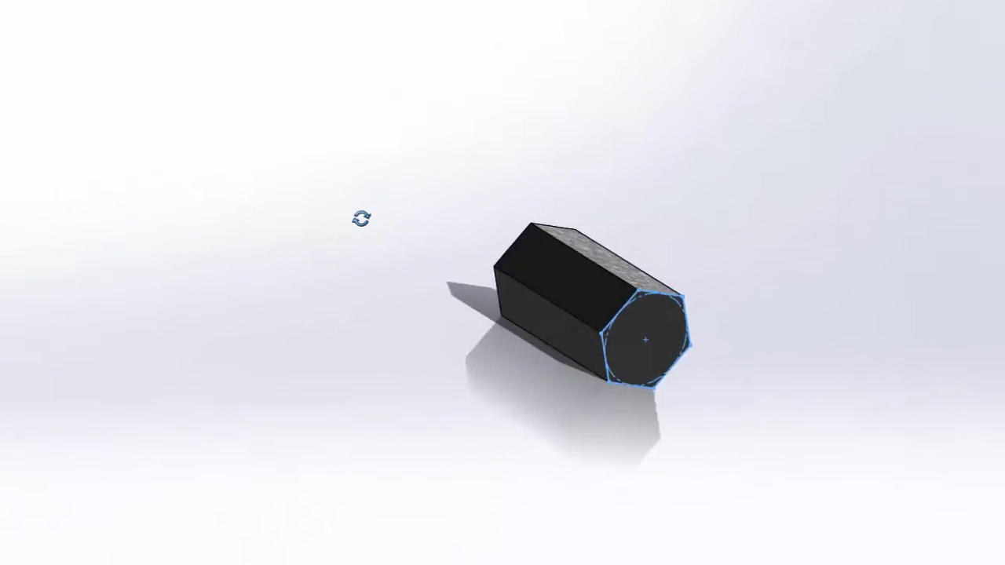
pyautogui.moveTo(361, 219); pyautogui.dragTo(1, 196, button='middle')
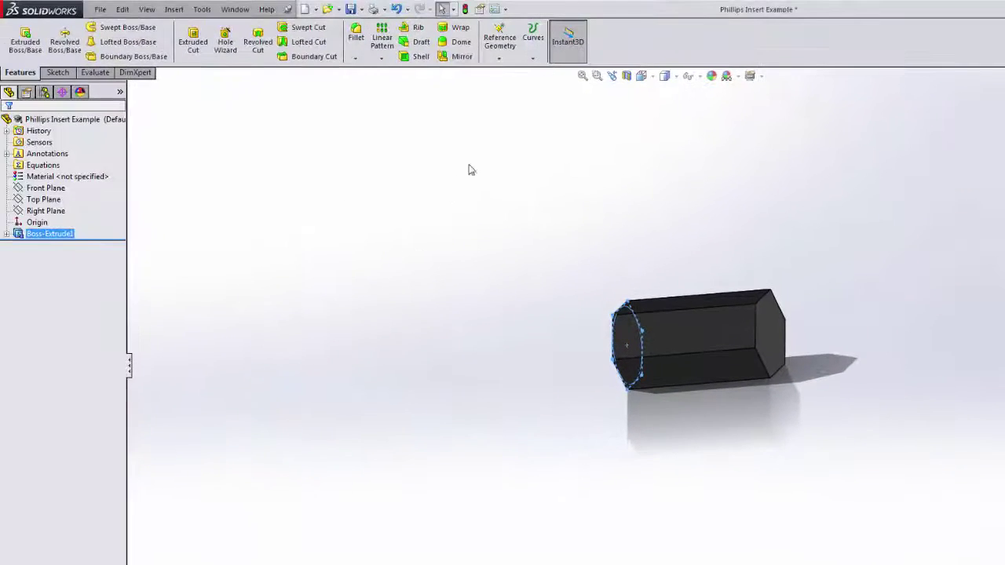
pyautogui.click(499, 58)
pyautogui.click(512, 72)
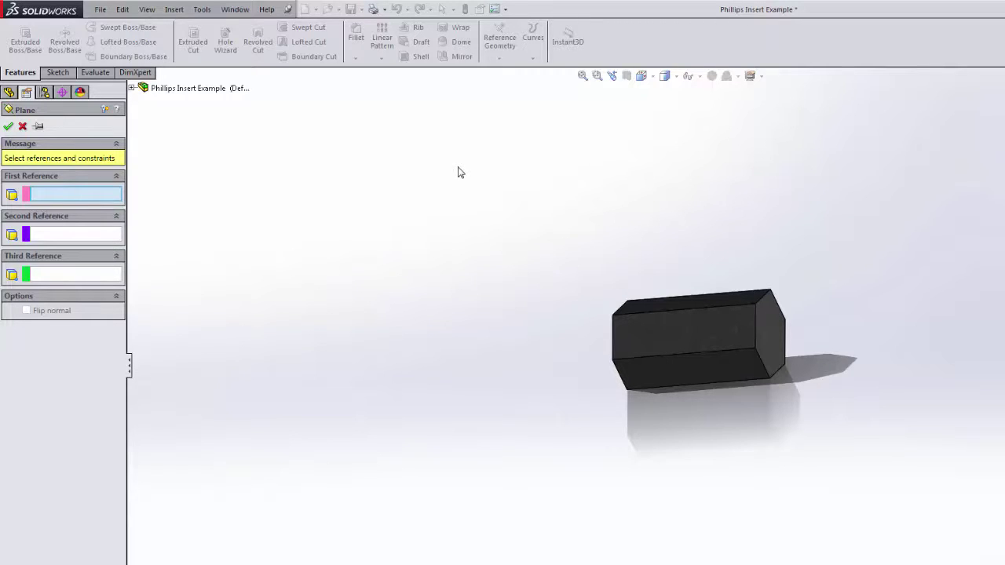
pyautogui.click(767, 315)
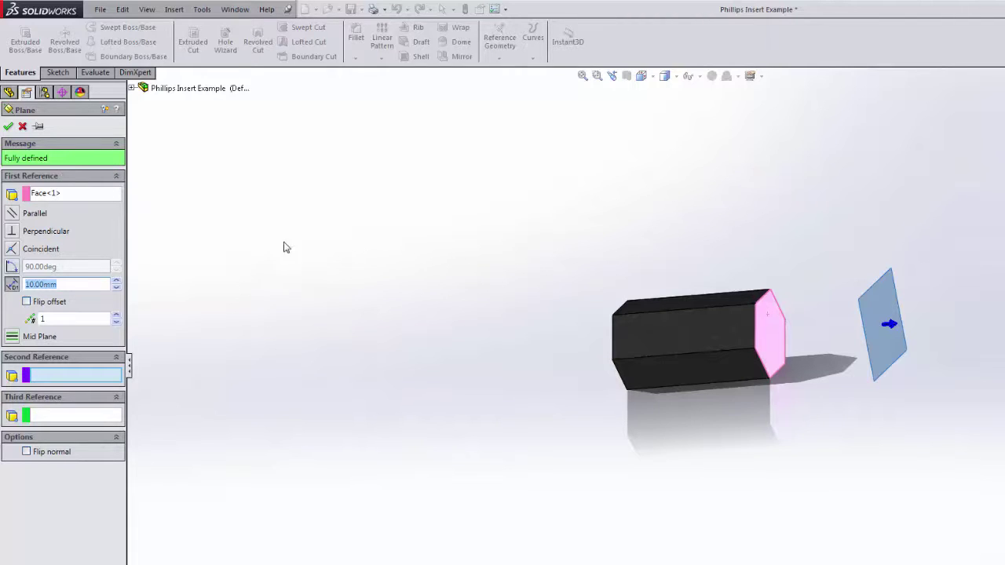
# Try defining the plane by an upper edge of the sketch end and a lower vertex of the opposite end instead of the face
pyautogui.click(63, 193)
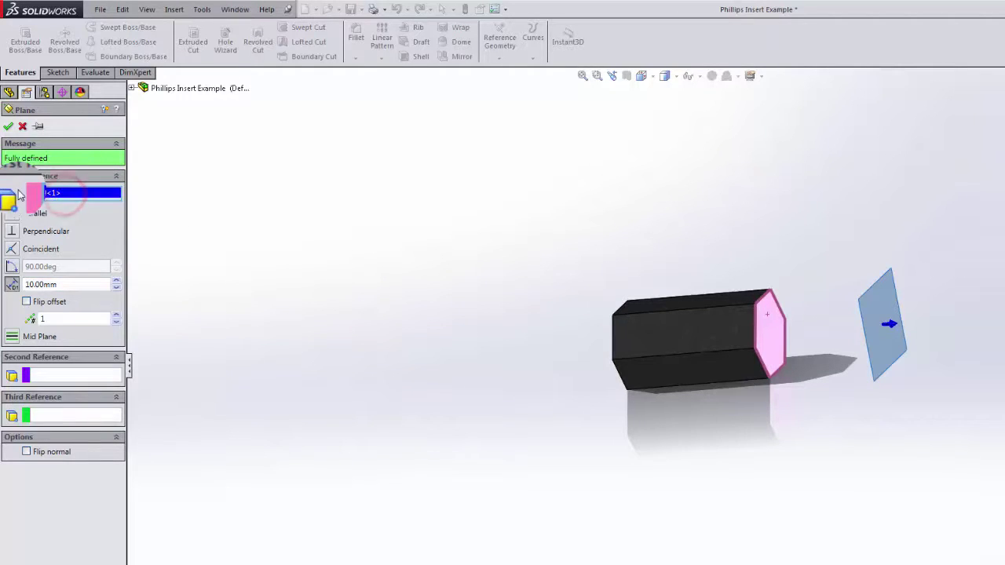
pyautogui.press('Delete')
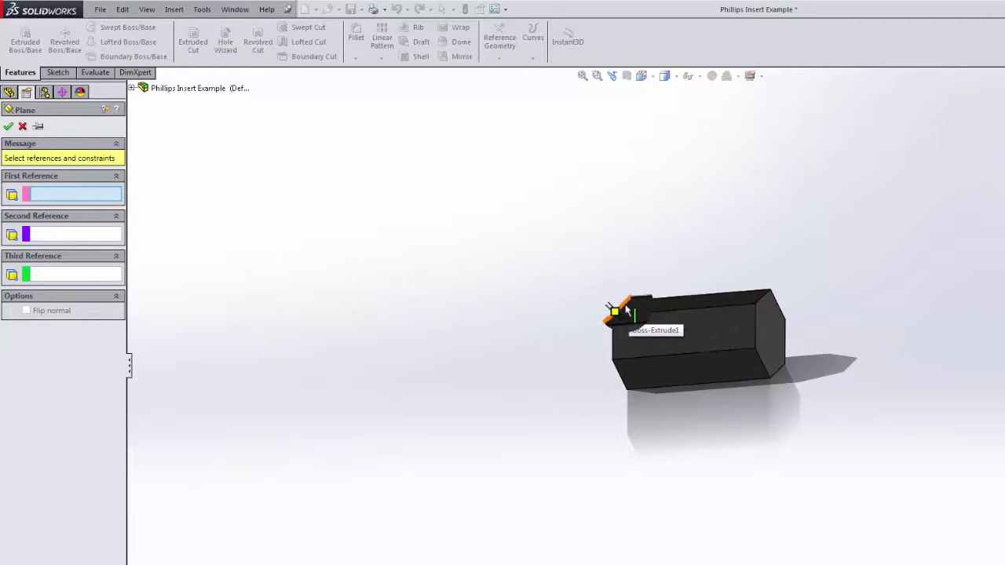
pyautogui.click(627, 309)
pyautogui.click(77, 288)
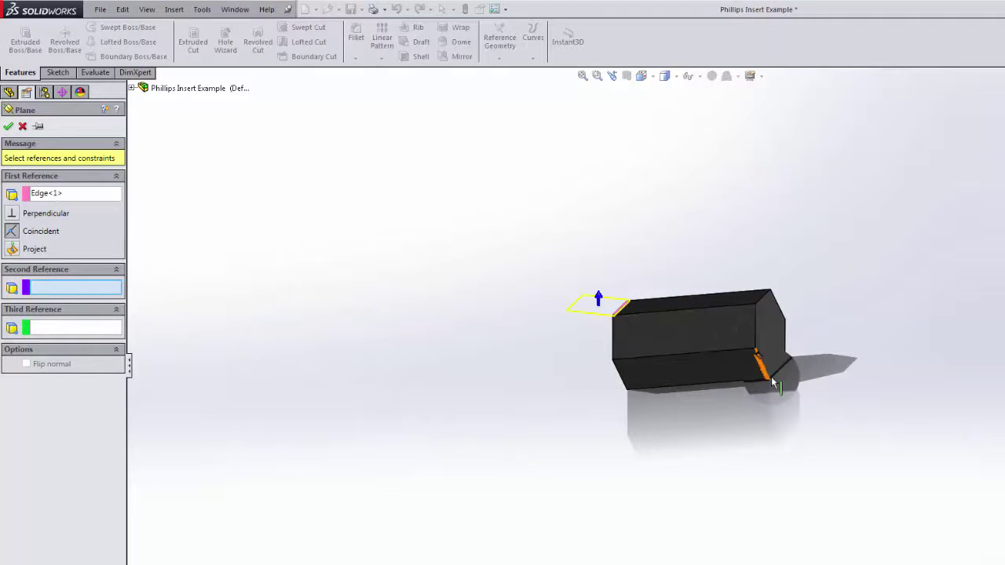
pyautogui.click(770, 379)
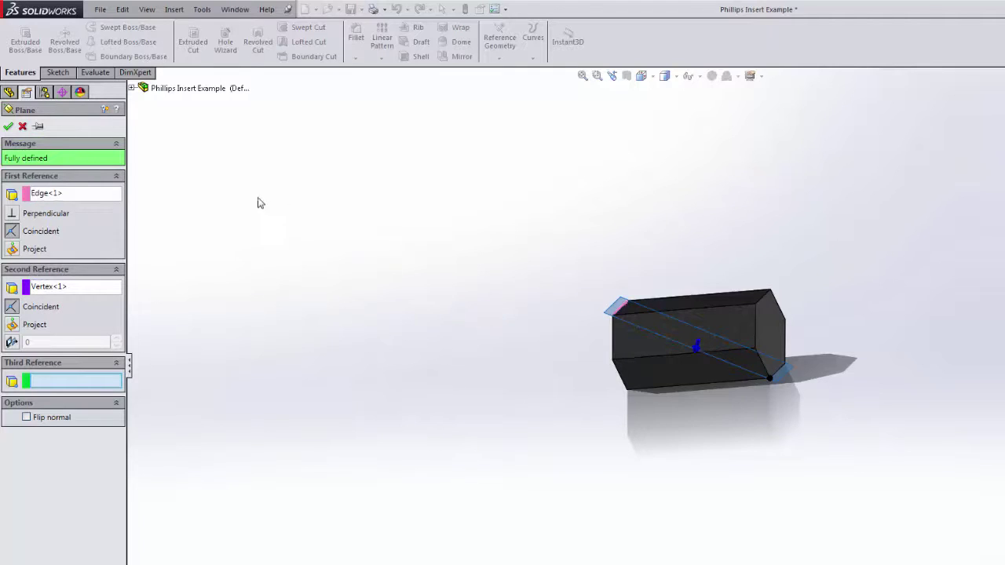
pyautogui.click(73, 193)
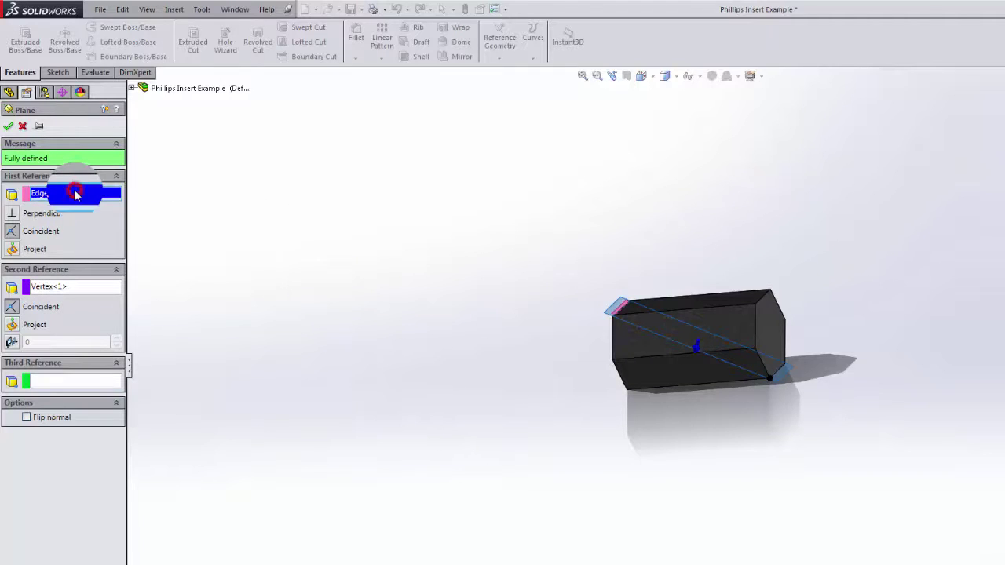
pyautogui.click(72, 288)
pyautogui.press('Delete')
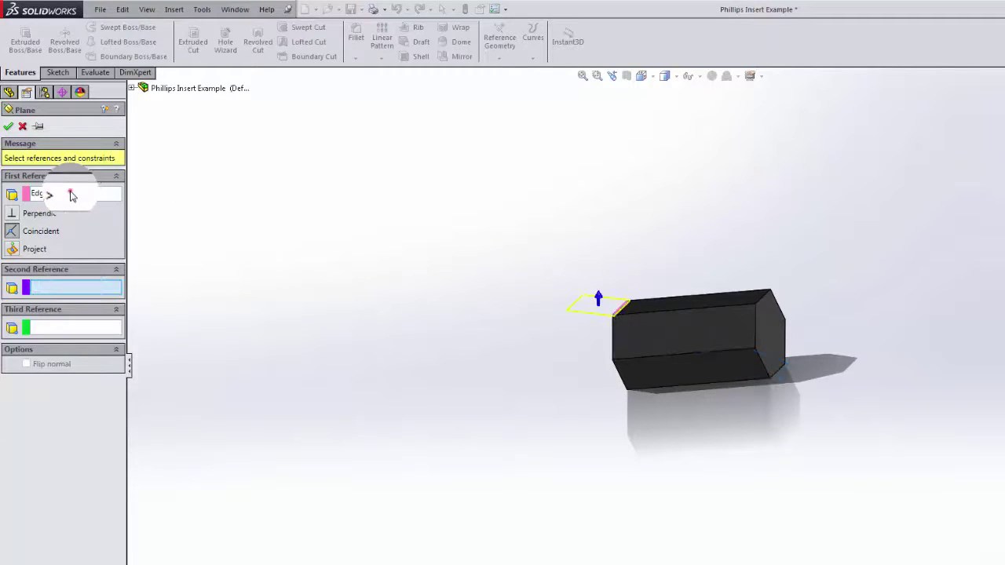
# Create the reference plane 1.3 mm outward from the bar's end face opposite the base sketch
pyautogui.click(71, 194)
pyautogui.click(768, 317)
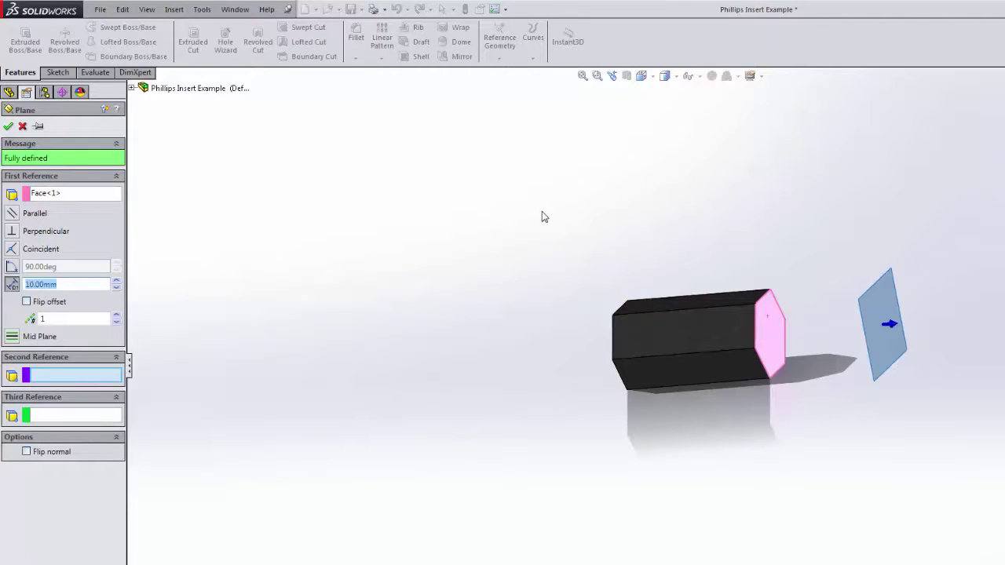
pyautogui.moveTo(81, 283); pyautogui.dragTo(22, 285)
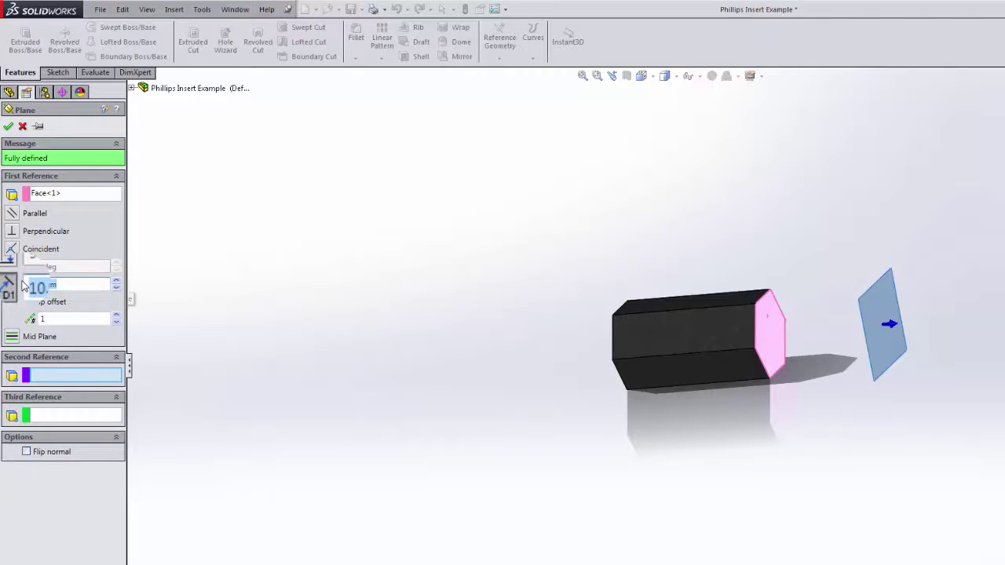
pyautogui.write('1.3')
pyautogui.click(9, 126)
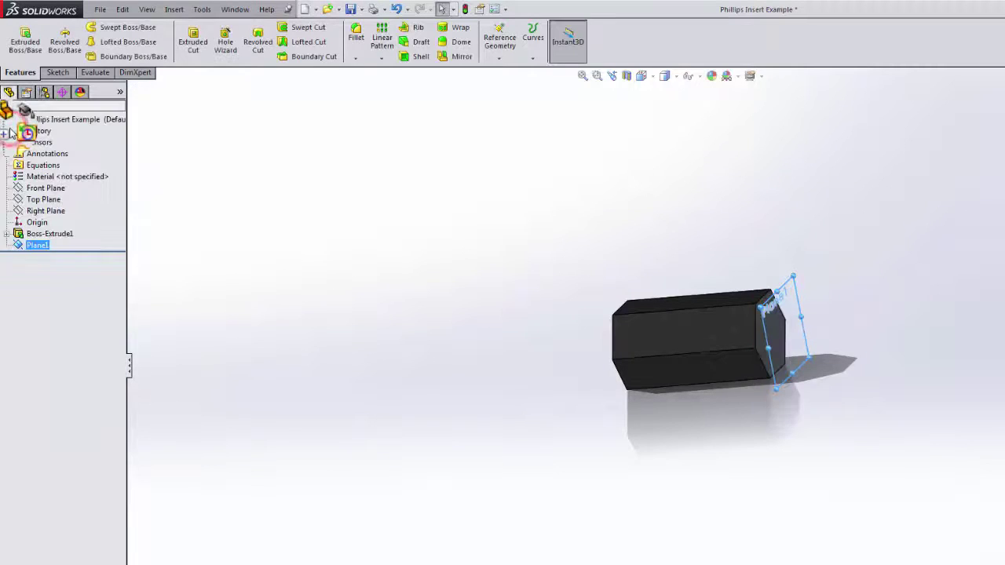
# Create a second reference plane offset 3.2 mm outward from the same end face, replacing Plane1 as its reference
pyautogui.click(509, 61)
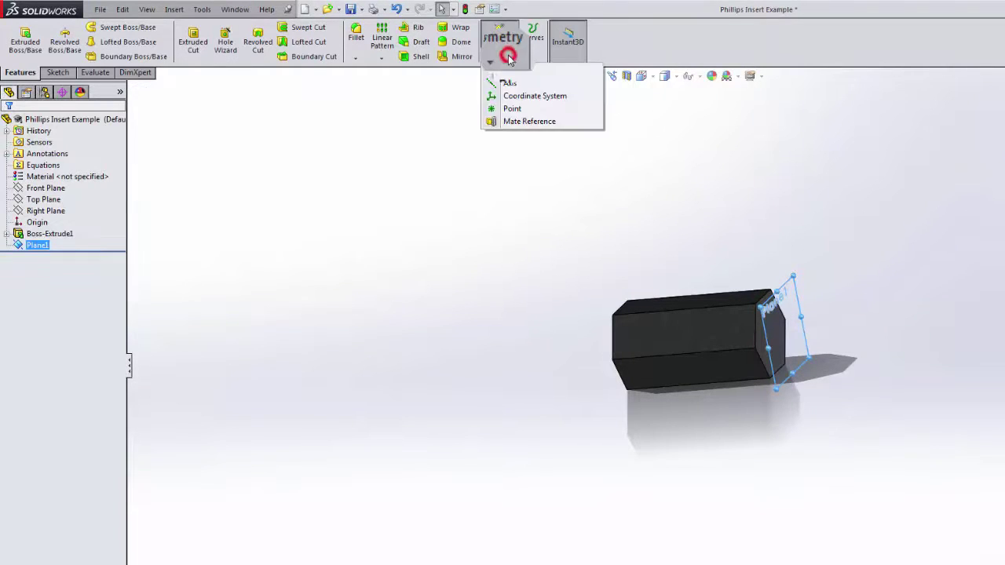
pyautogui.click(504, 79)
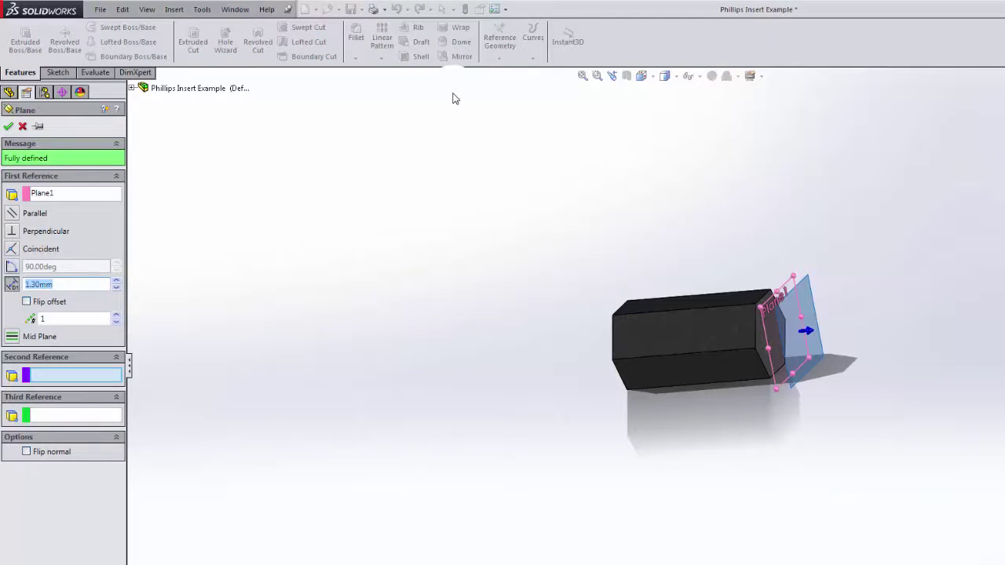
pyautogui.click(70, 282)
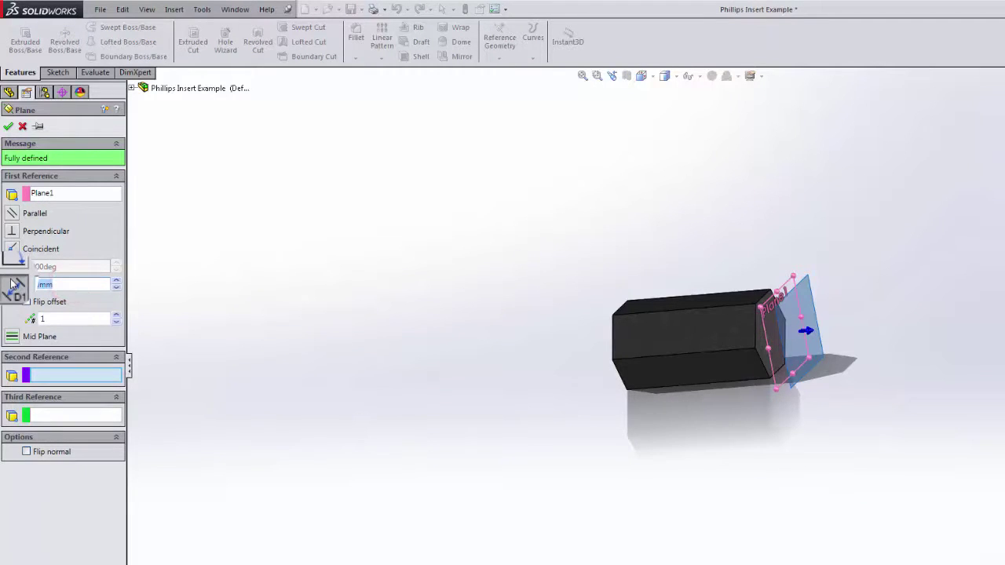
pyautogui.press('Return')
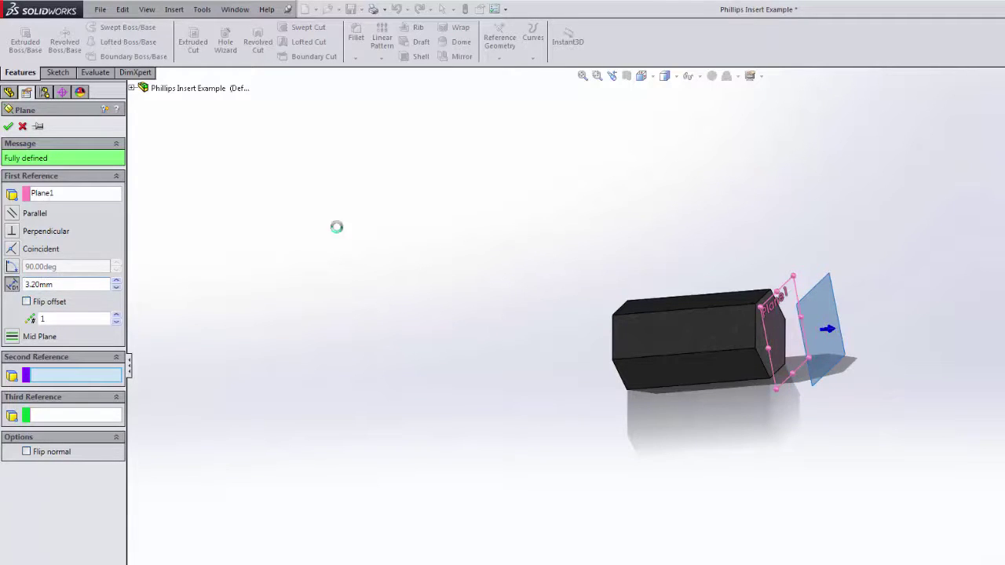
pyautogui.click(61, 192)
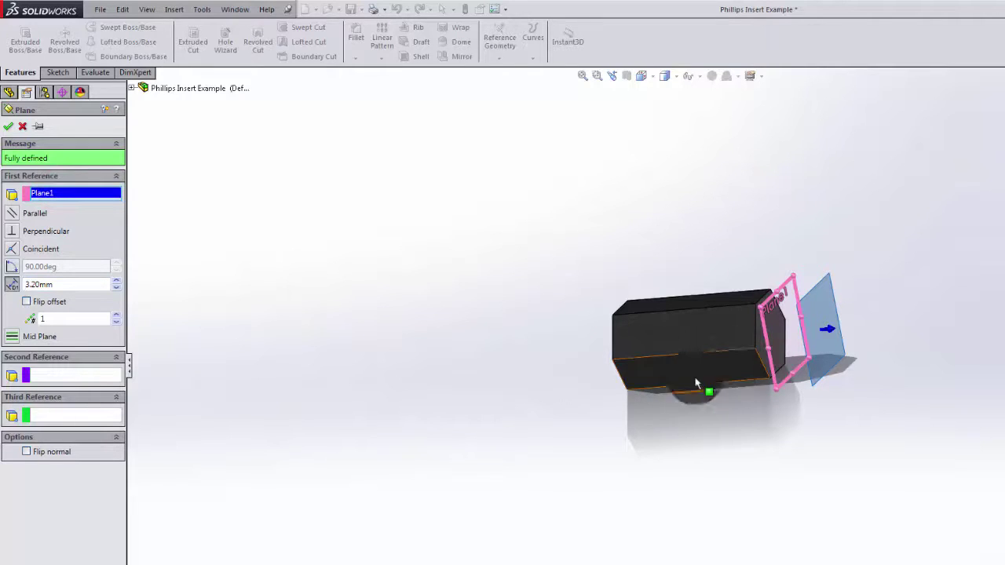
pyautogui.scroll(-2, 729, 367)
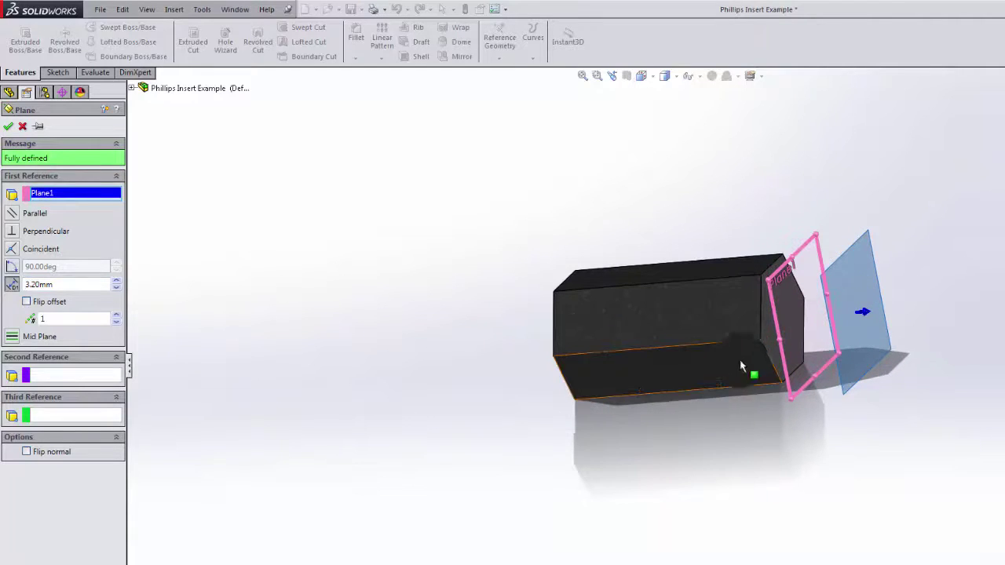
pyautogui.click(769, 336)
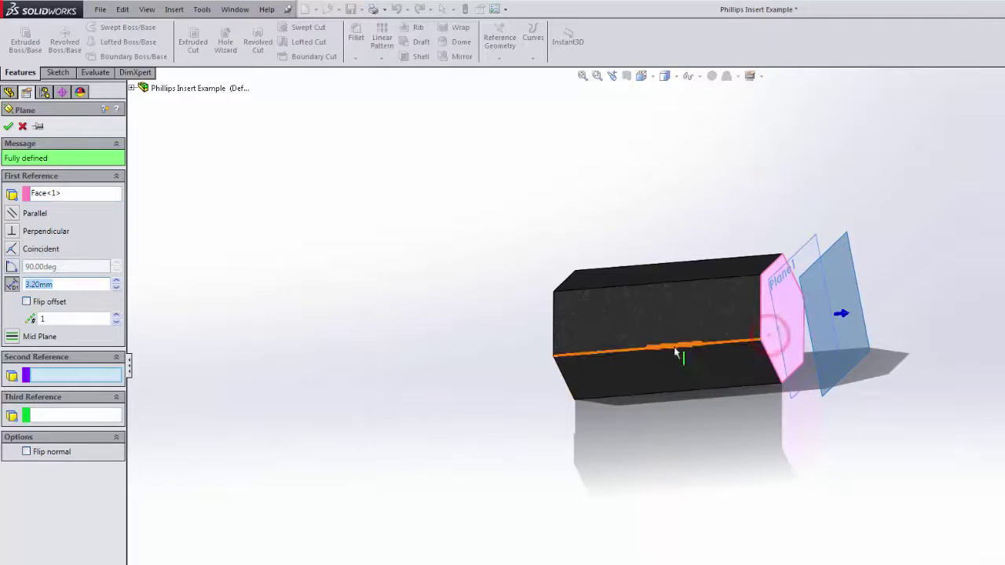
pyautogui.click(8, 127)
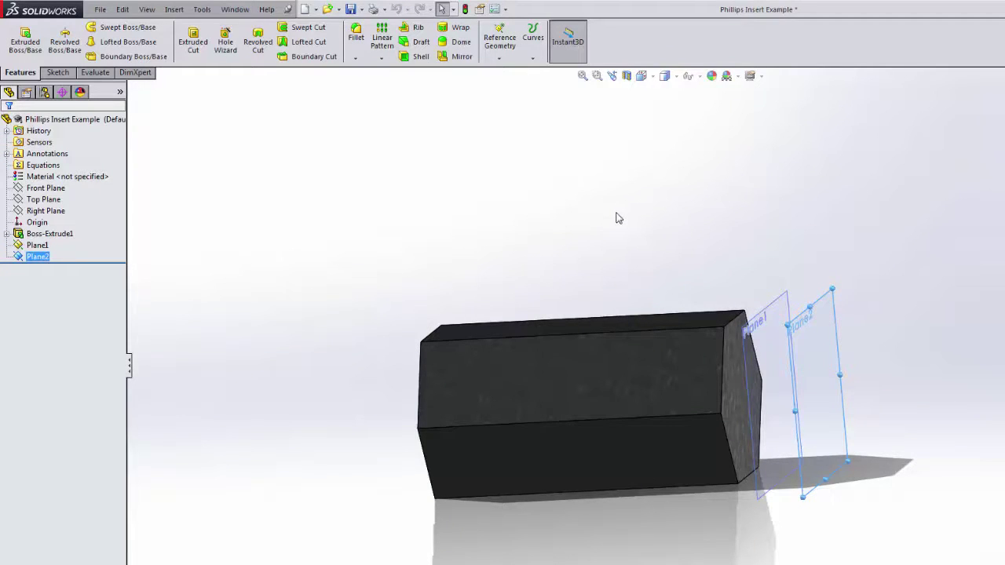
# Create a third reference plane offset 8.4 mm outward from the bar's end face, replacing Plane2 as its reference
pyautogui.click(498, 58)
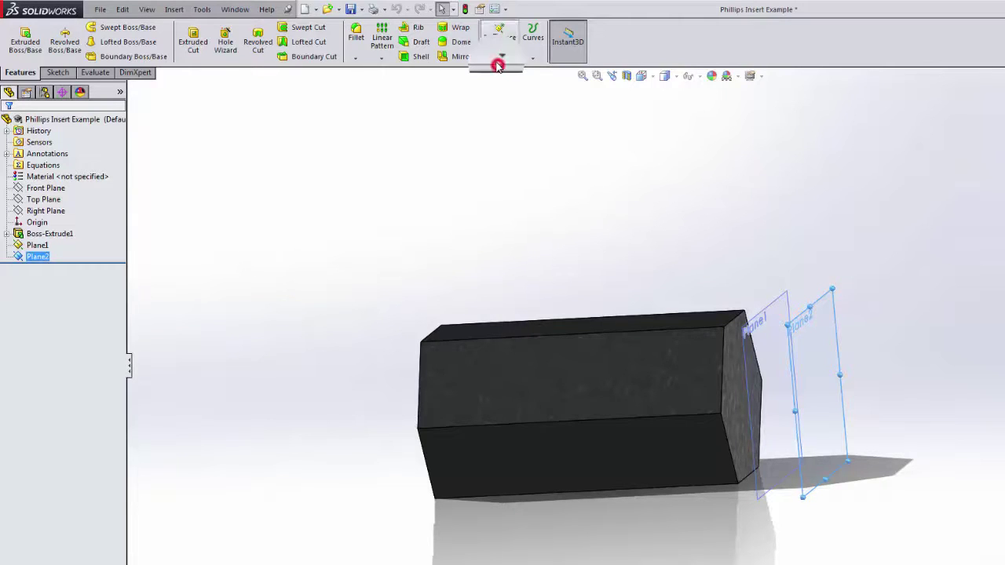
pyautogui.click(507, 74)
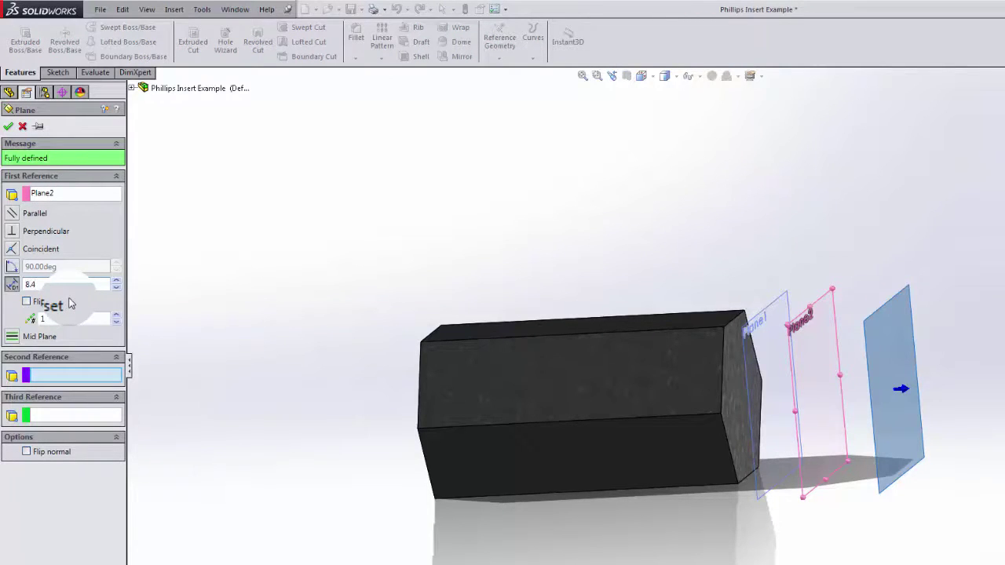
pyautogui.click(729, 378)
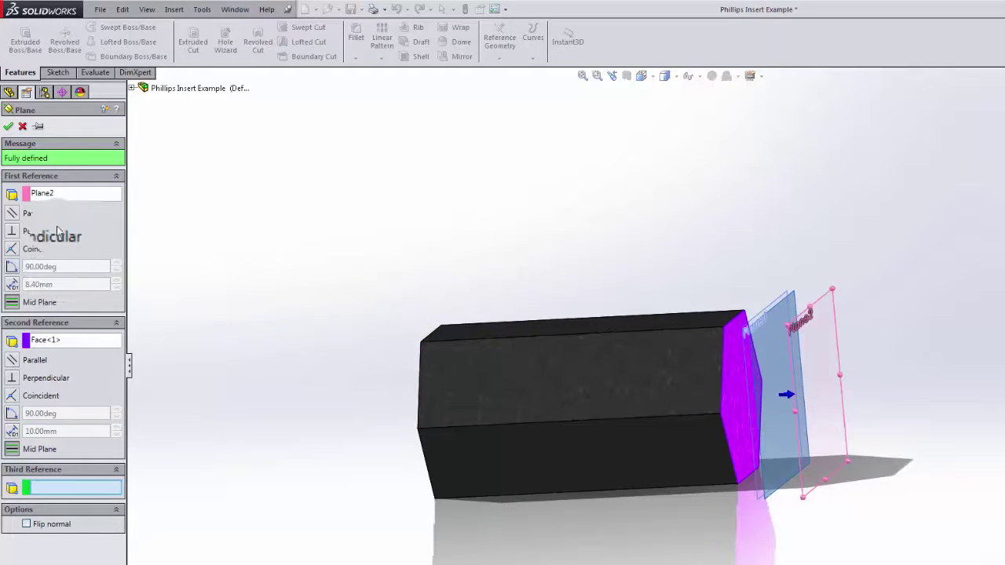
pyautogui.click(70, 342)
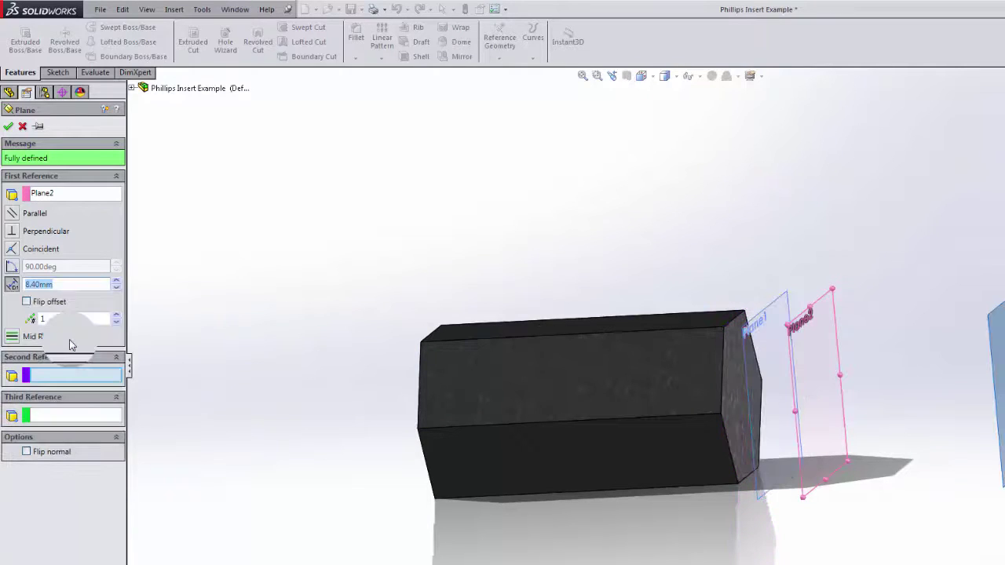
pyautogui.press('Delete')
pyautogui.click(69, 194)
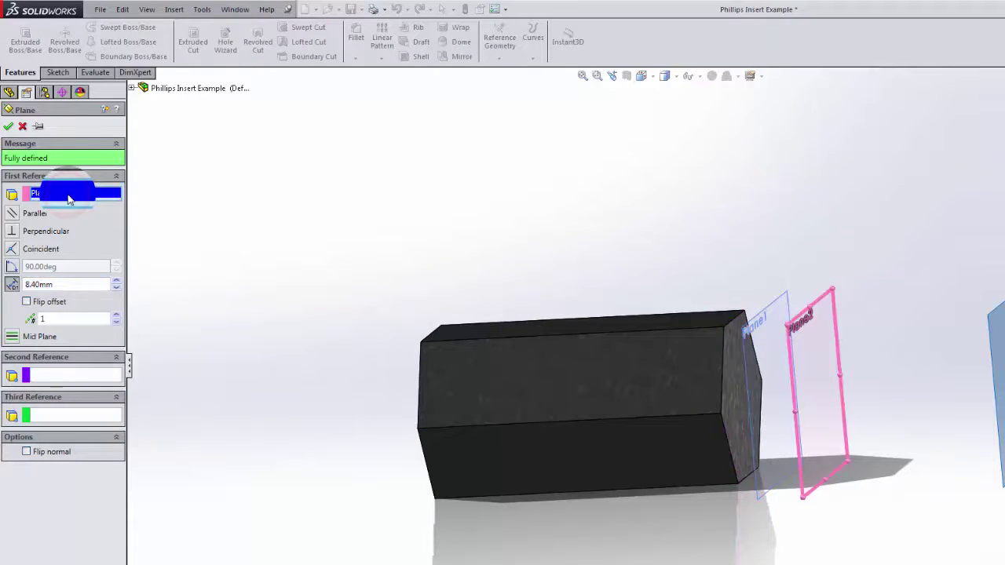
pyautogui.press('Delete')
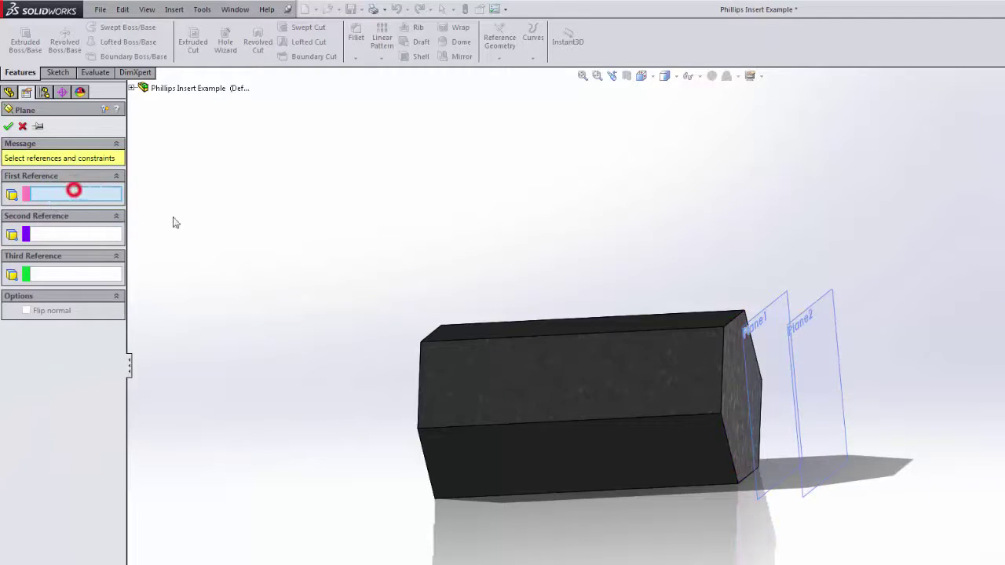
pyautogui.click(733, 410)
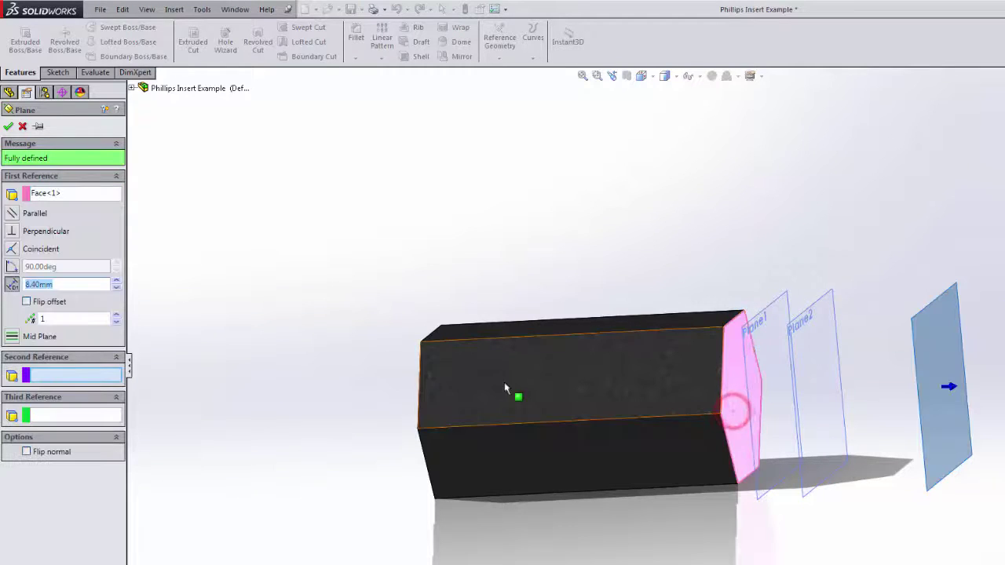
pyautogui.doubleClick(59, 284)
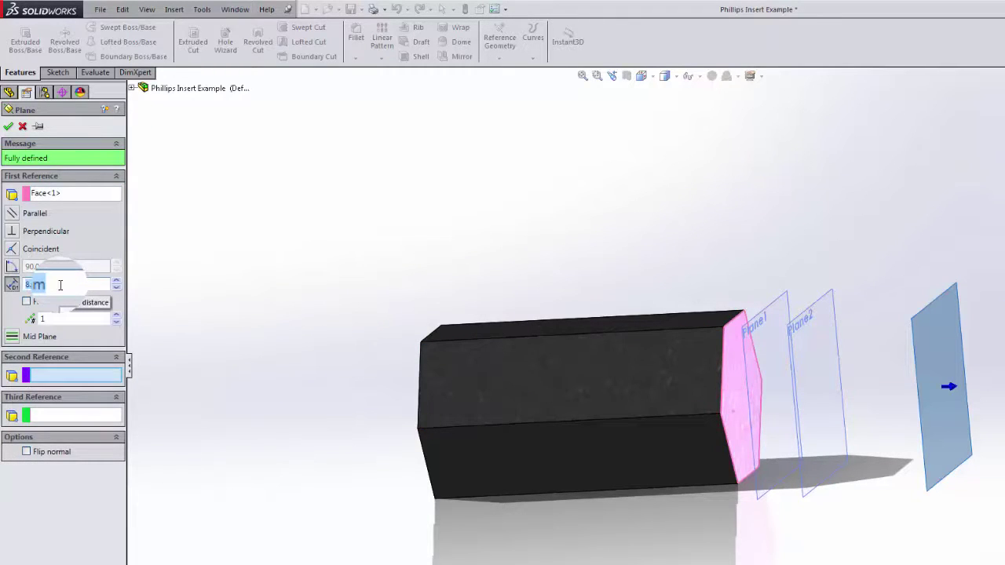
pyautogui.click(8, 126)
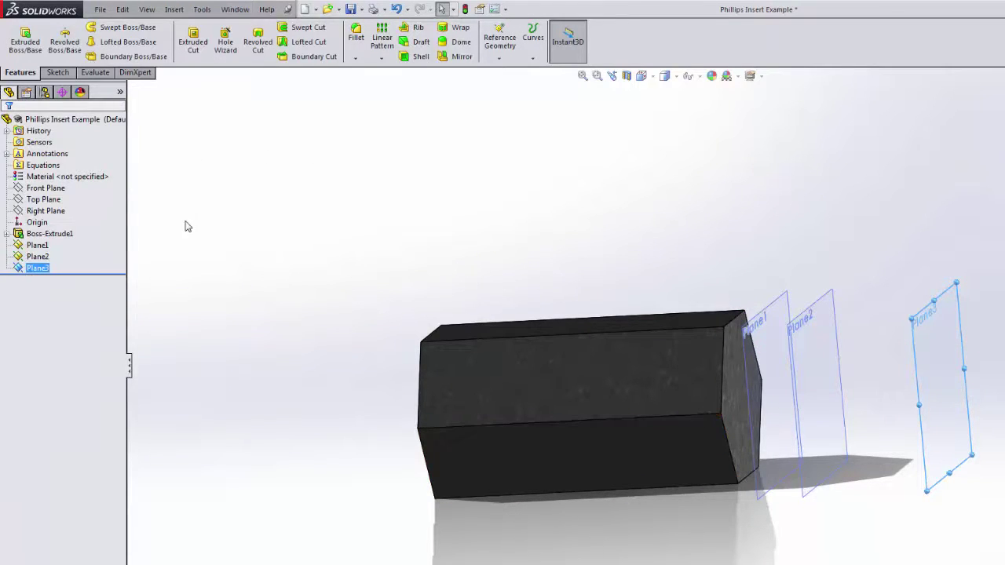
# Create a fourth reference plane offset 11.8 mm outward from the same end face, replacing Plane3 as its reference
pyautogui.click(499, 44)
pyautogui.click(509, 73)
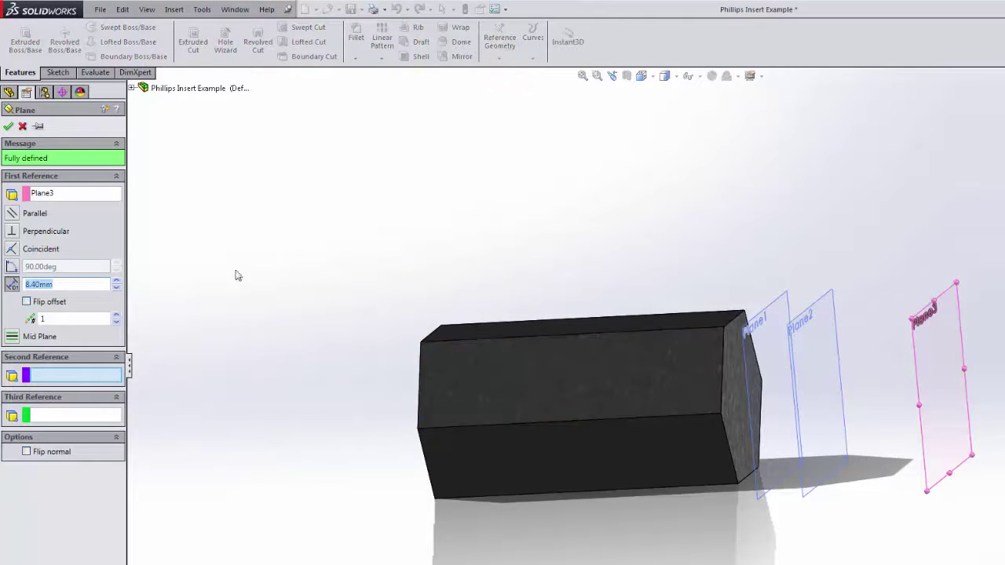
pyautogui.click(67, 193)
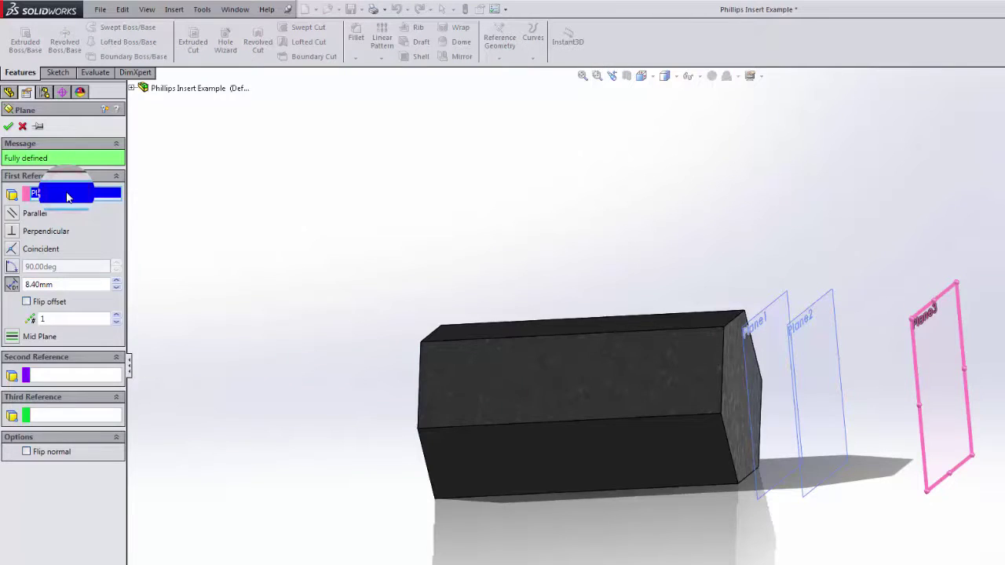
pyautogui.press('Delete')
pyautogui.click(732, 413)
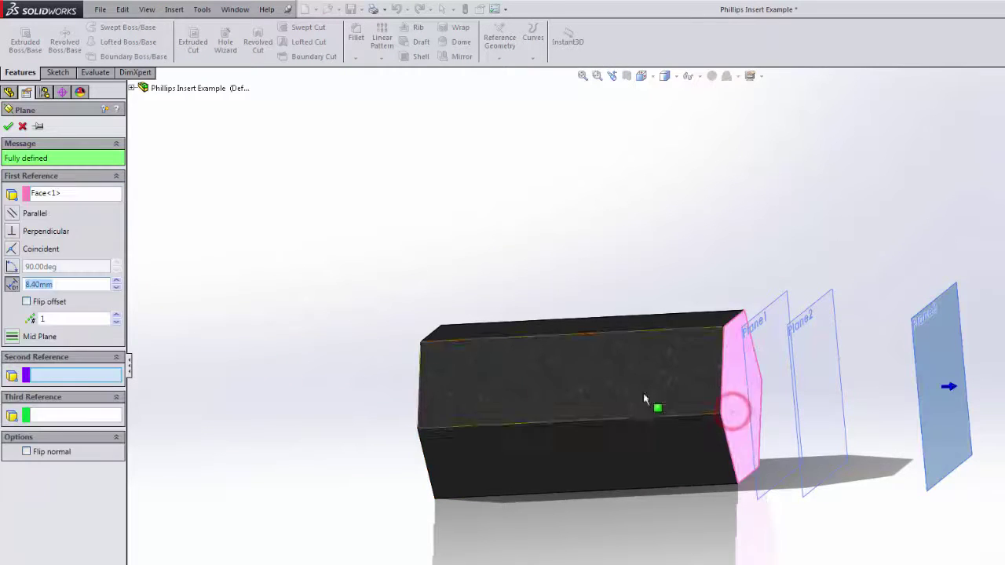
pyautogui.moveTo(66, 284); pyautogui.dragTo(3, 290)
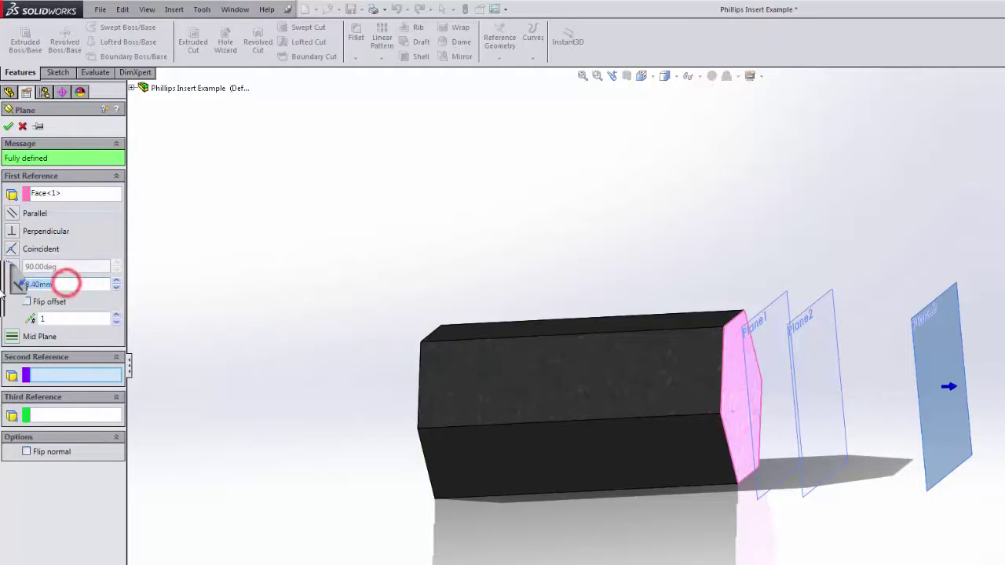
pyautogui.write('1')
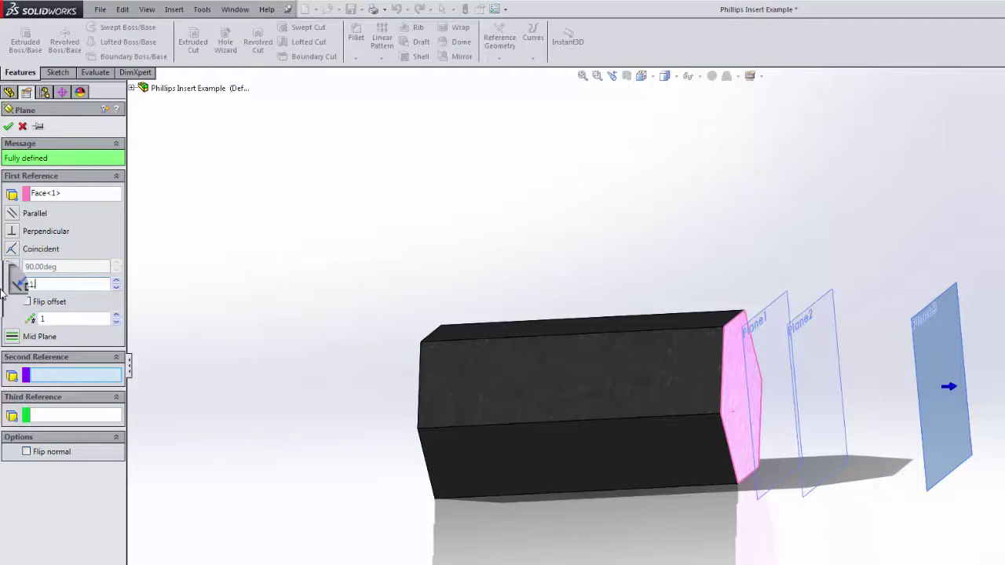
pyautogui.write('.8')
pyautogui.press('Return')
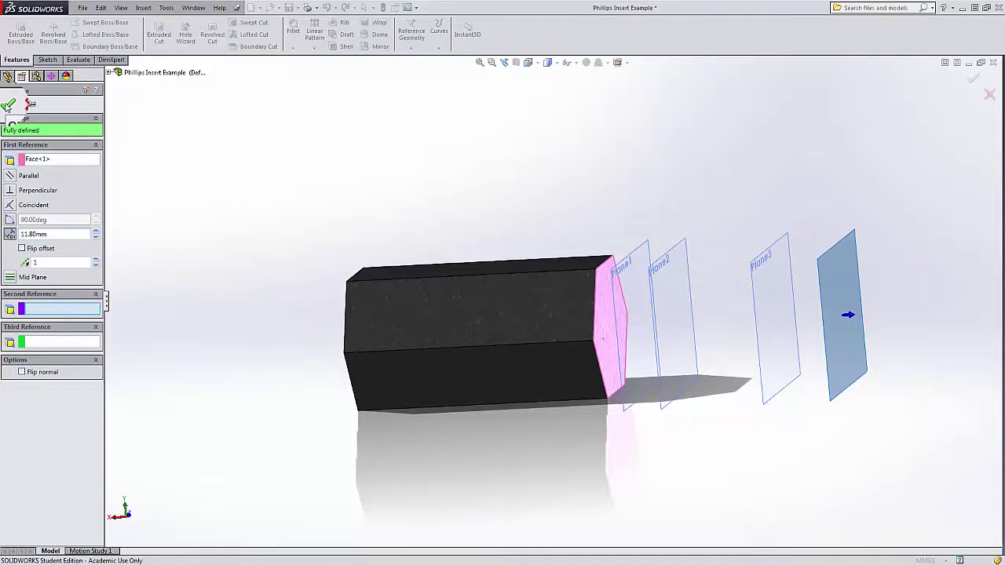
pyautogui.click(8, 105)
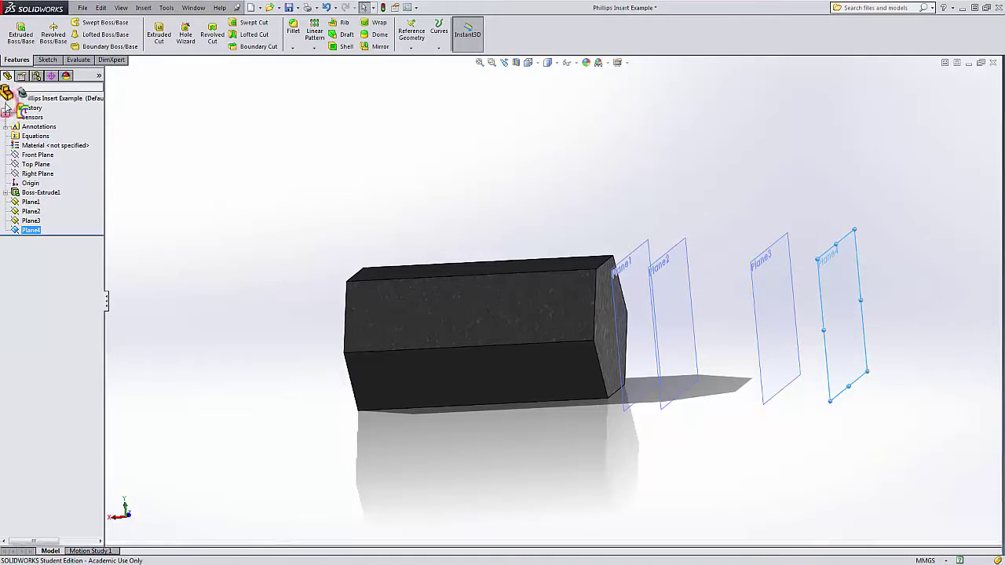
pyautogui.click(437, 197)
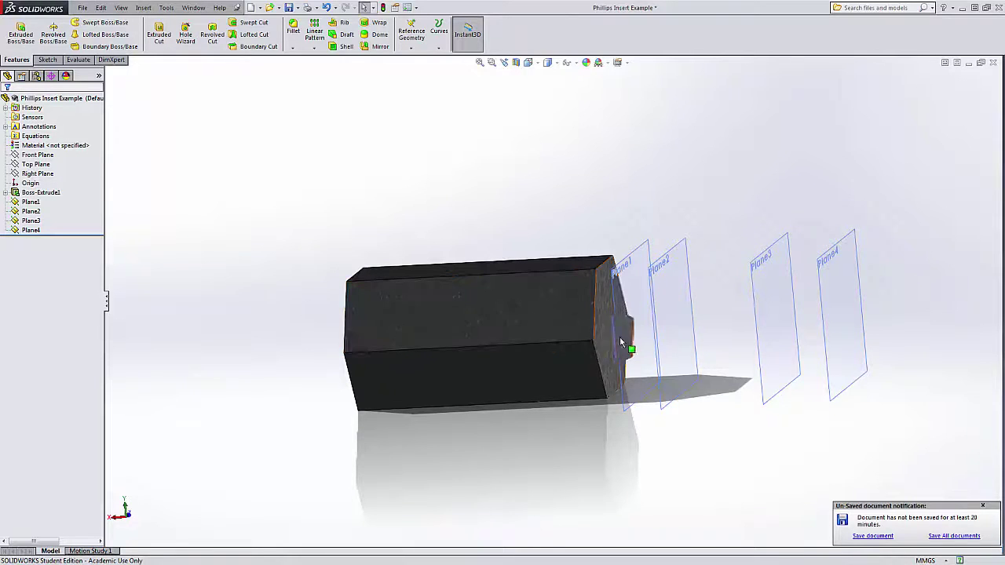
# Create a sketch on the bar's end face beside Plane1 by converting all six hexagon edges into sketch entities
pyautogui.moveTo(631, 346); pyautogui.dragTo(585, 343, button='middle')
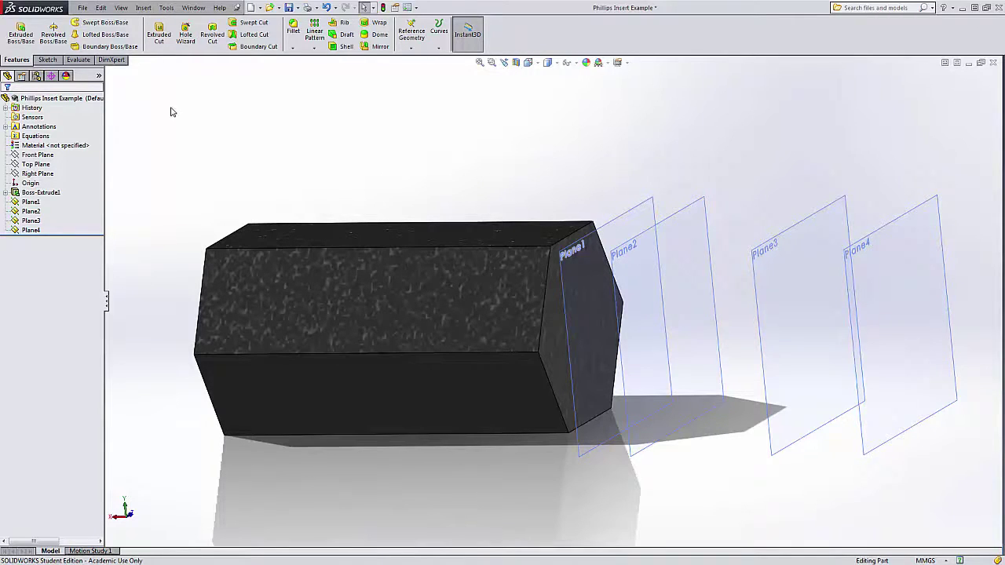
pyautogui.click(47, 60)
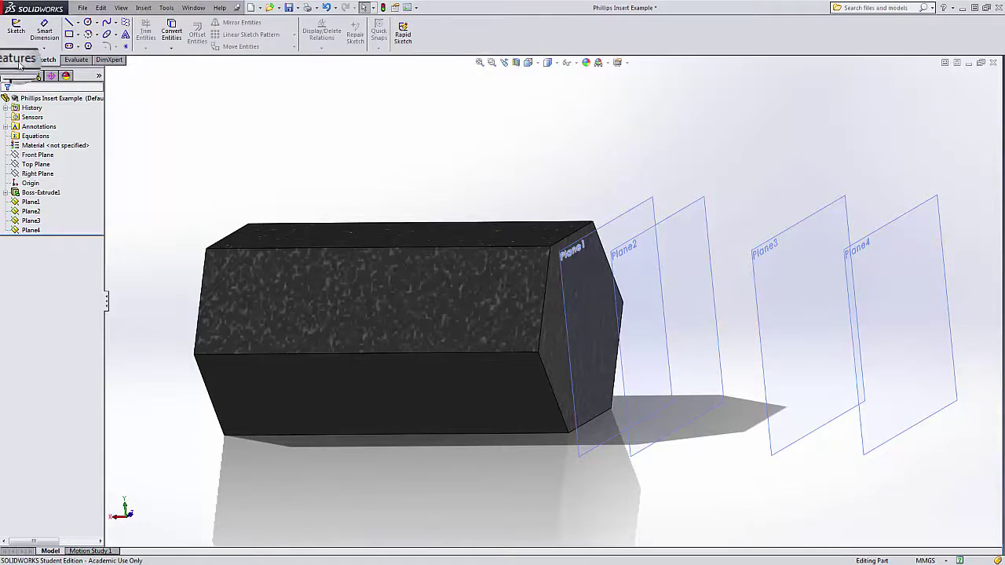
pyautogui.click(22, 34)
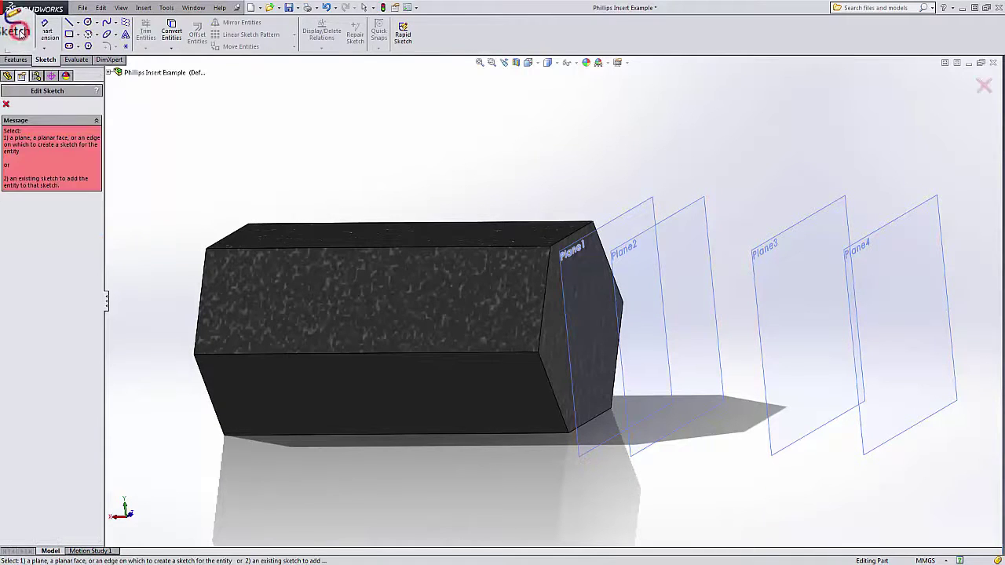
pyautogui.click(552, 337)
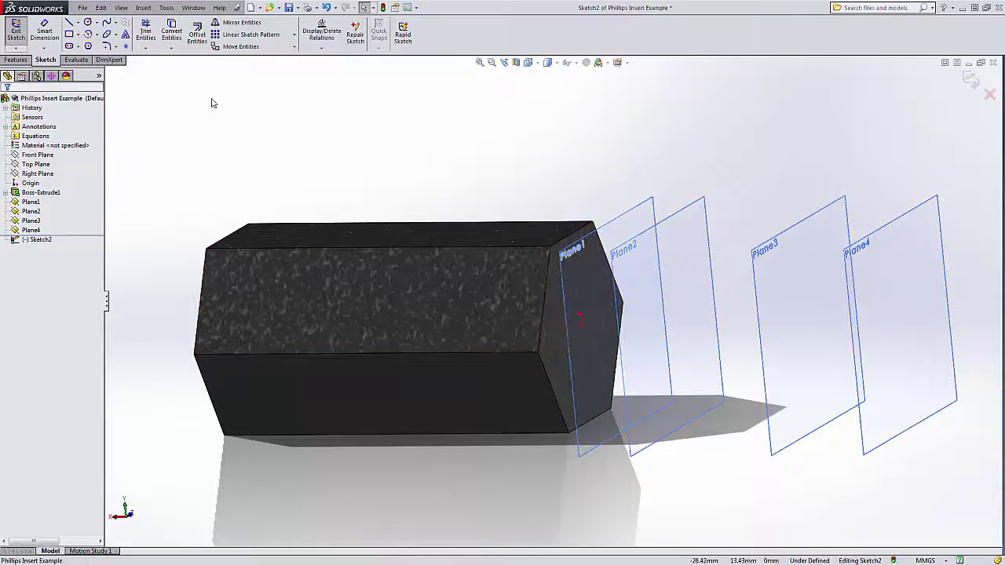
pyautogui.click(172, 31)
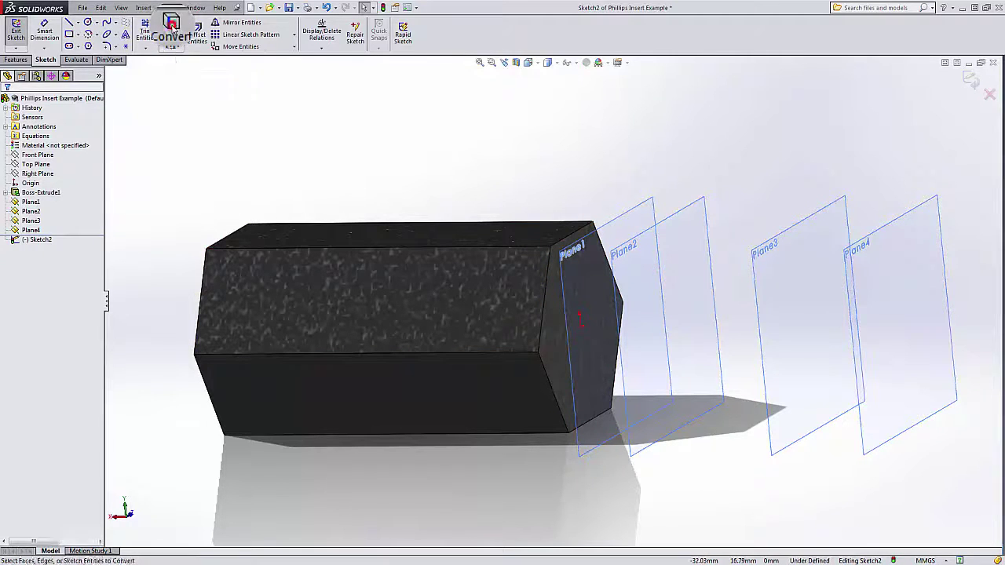
pyautogui.click(542, 317)
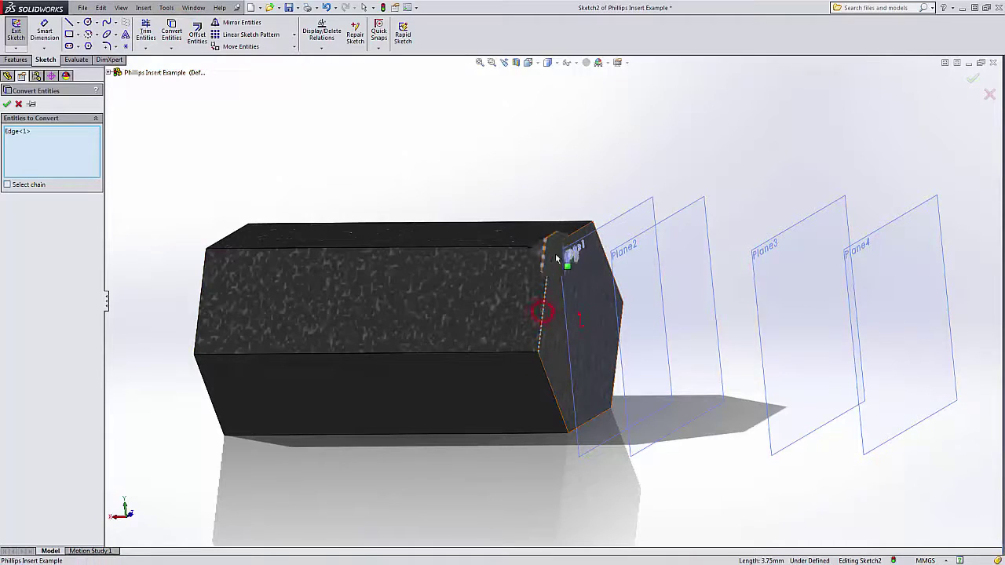
pyautogui.click(571, 234)
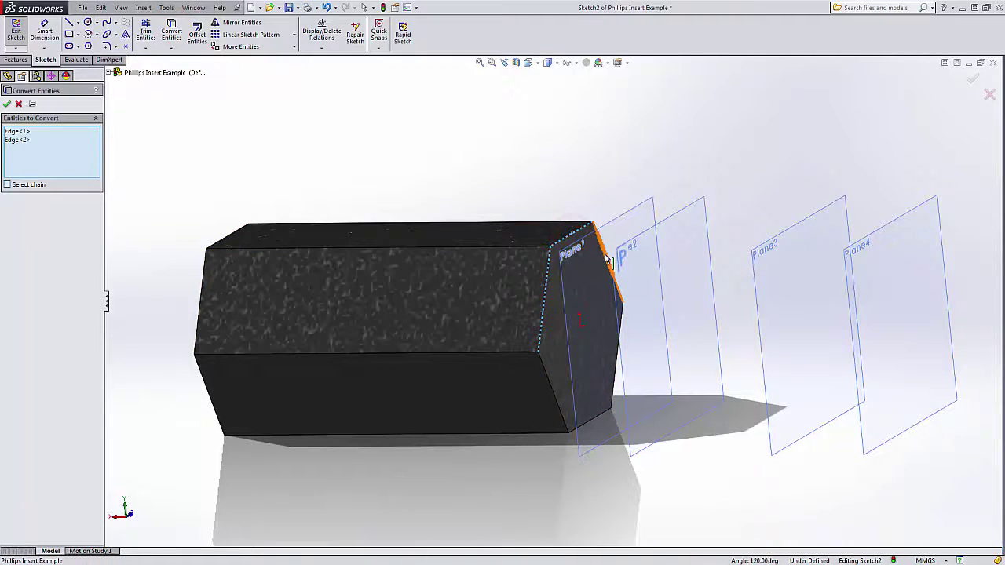
pyautogui.click(611, 258)
pyautogui.click(620, 348)
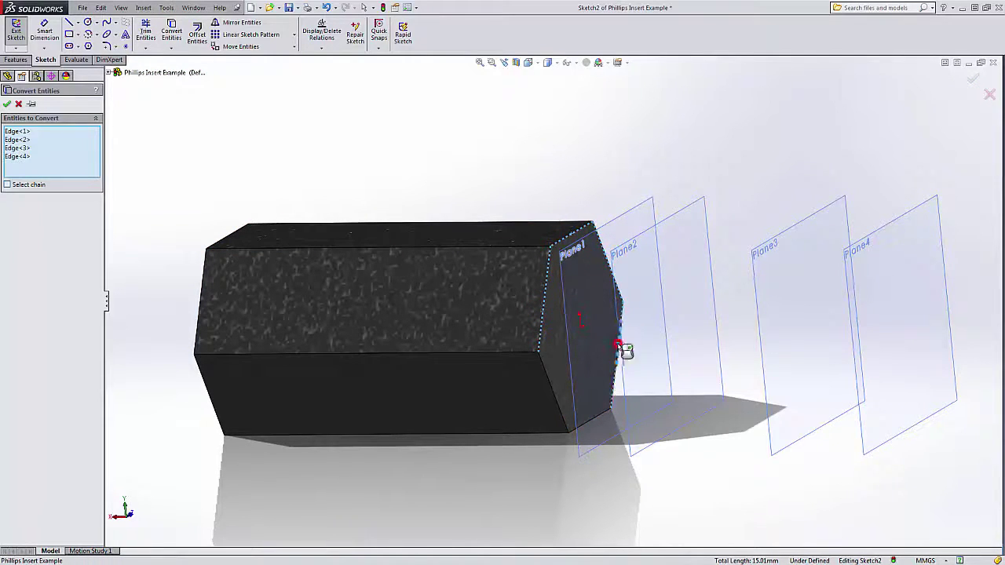
pyautogui.click(599, 415)
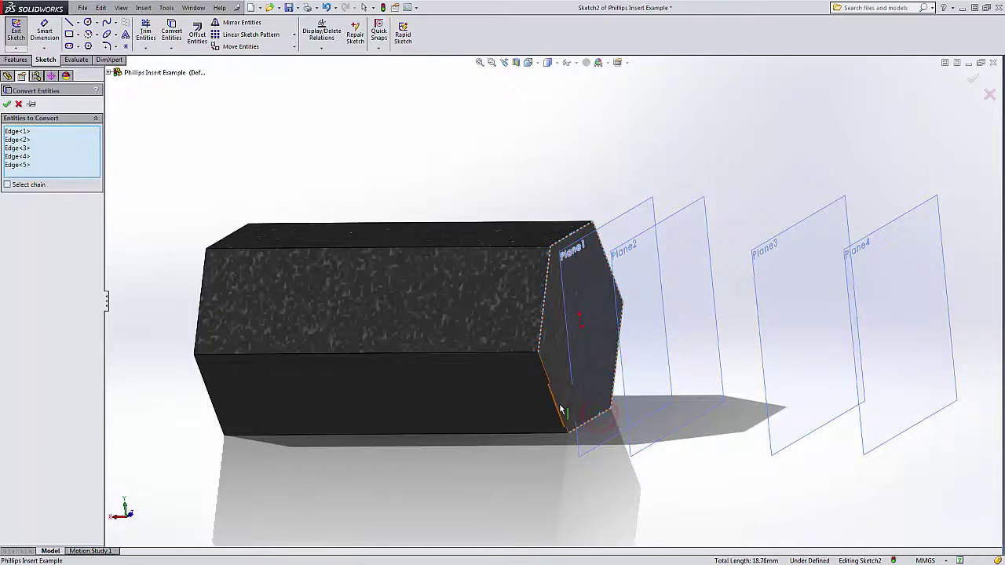
pyautogui.click(560, 410)
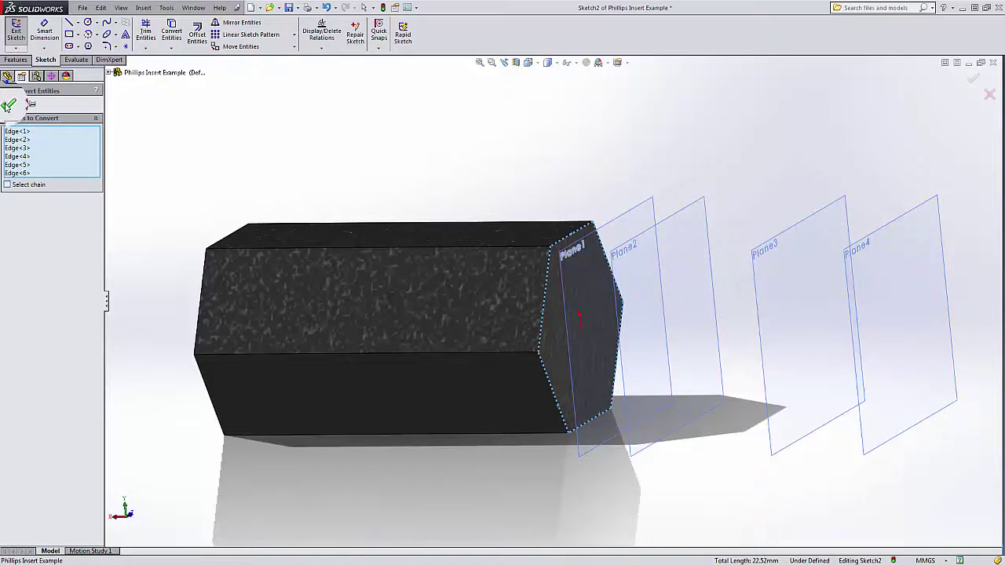
pyautogui.click(9, 104)
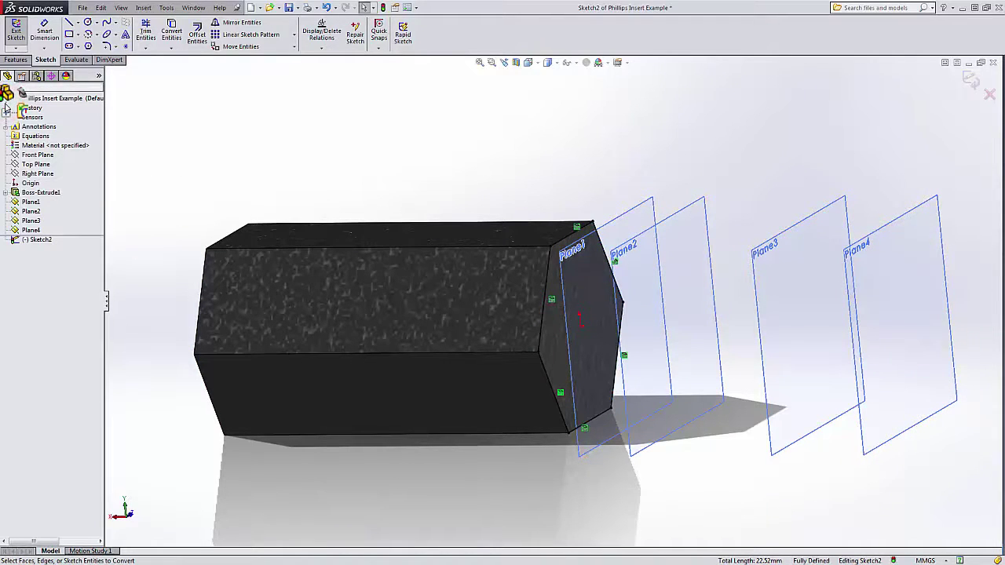
pyautogui.click(16, 31)
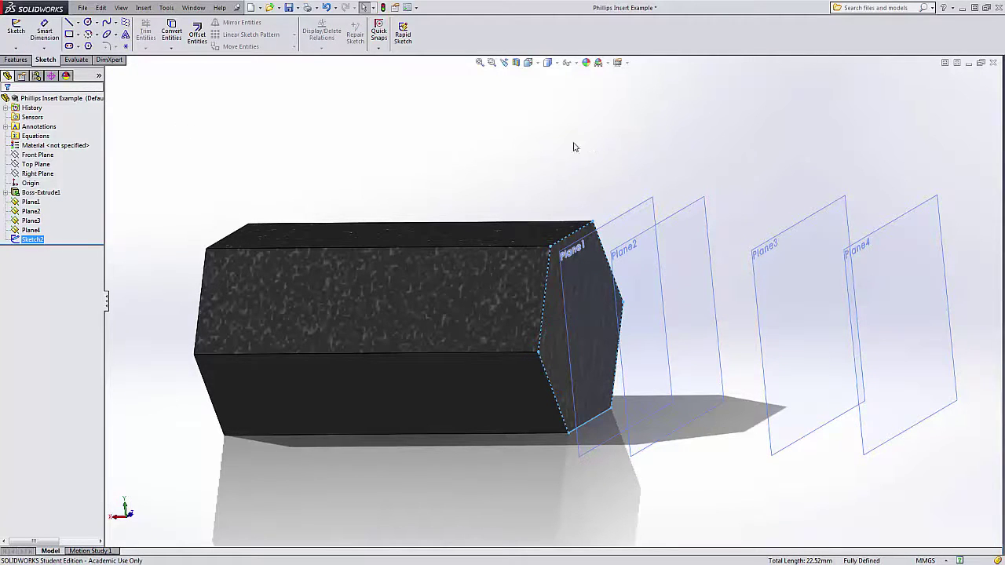
# Start a sketch on Plane1 and draw a circle about 3.8 mm in diameter centred on the origin
pyautogui.click(632, 217)
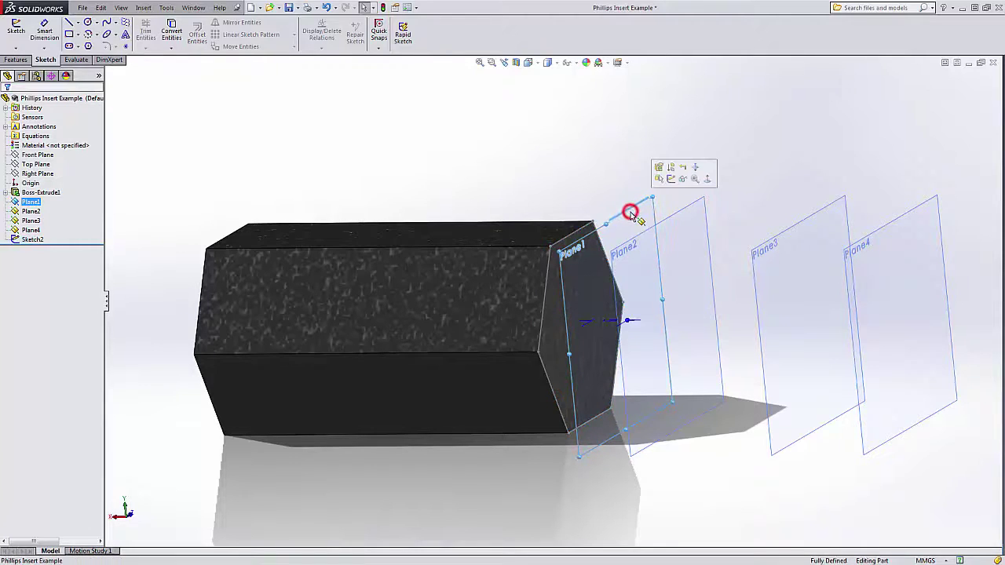
pyautogui.click(87, 22)
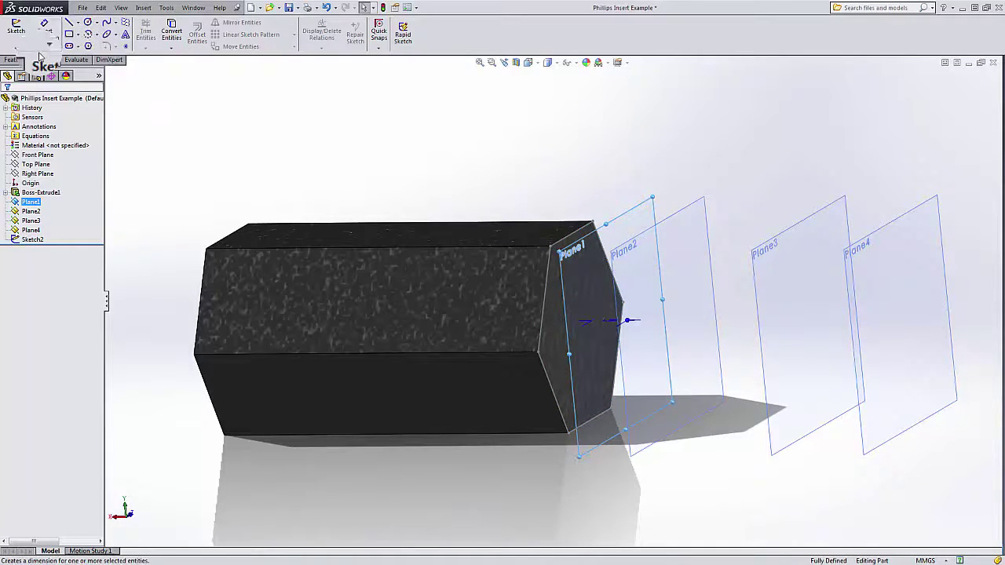
pyautogui.click(17, 33)
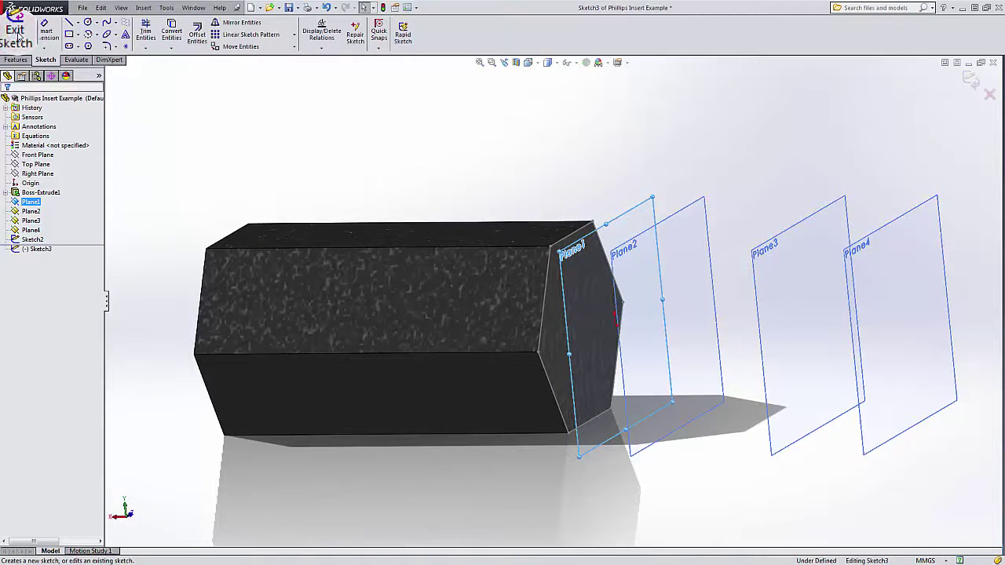
pyautogui.click(88, 23)
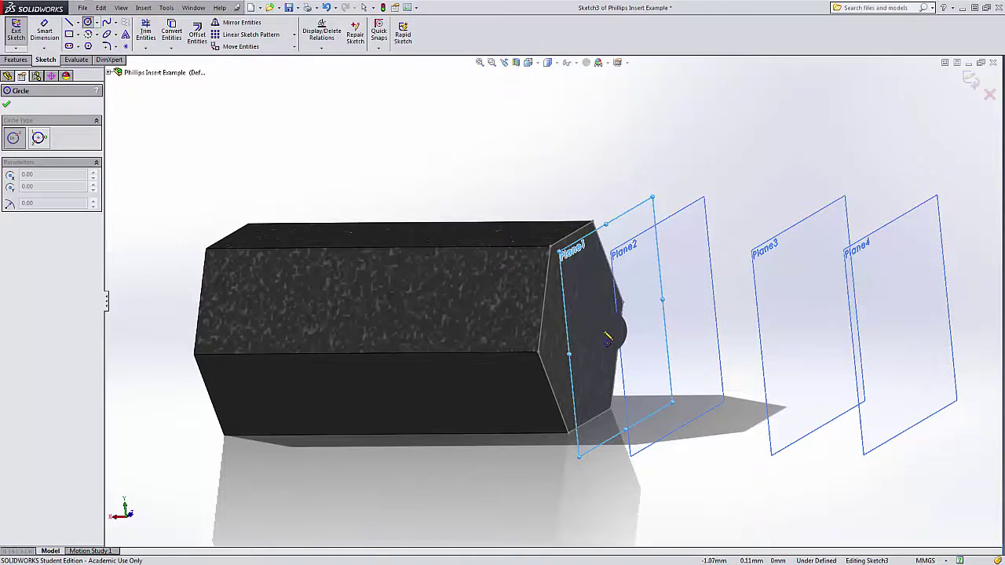
pyautogui.scroll(-2, 636, 338)
pyautogui.scroll(-4, 636, 339)
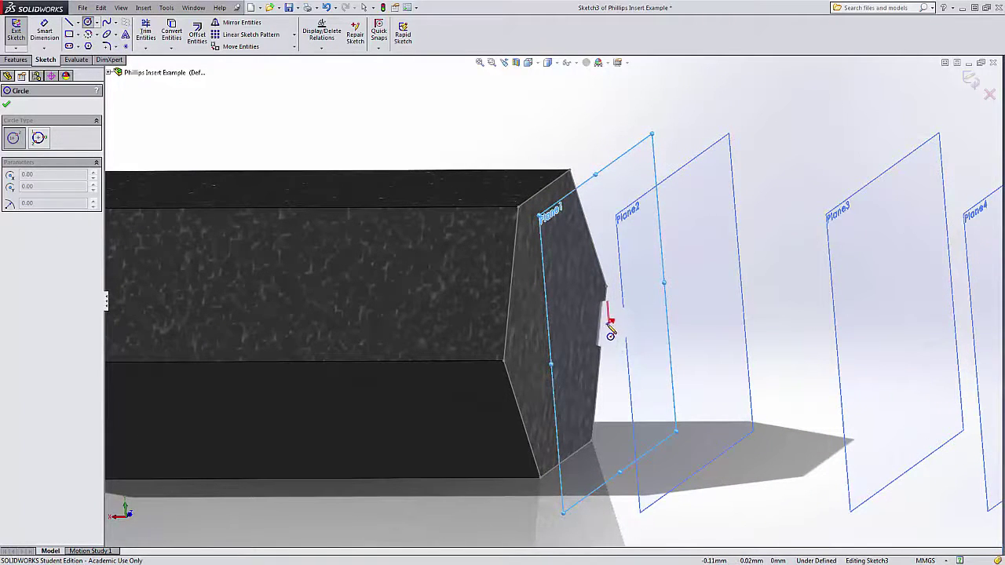
pyautogui.click(609, 322)
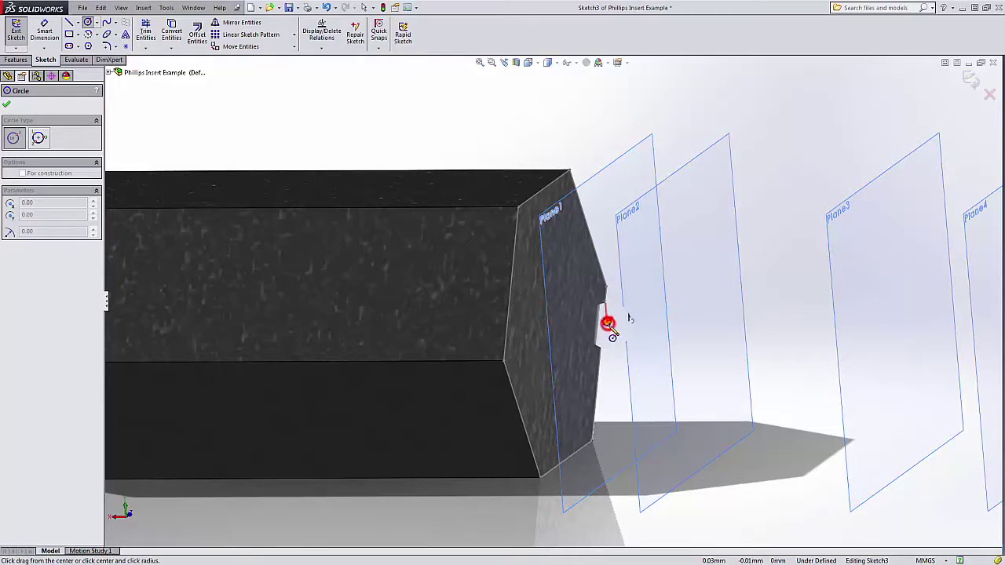
pyautogui.click(630, 392)
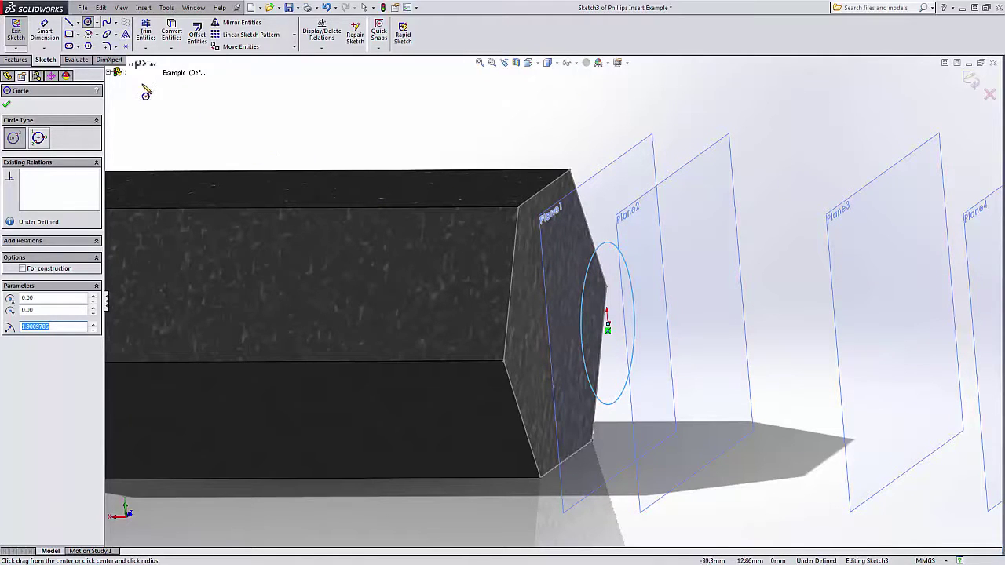
# Dimension the diameter of the circle on Plane1 and set it to 4.95 mm
pyautogui.click(45, 34)
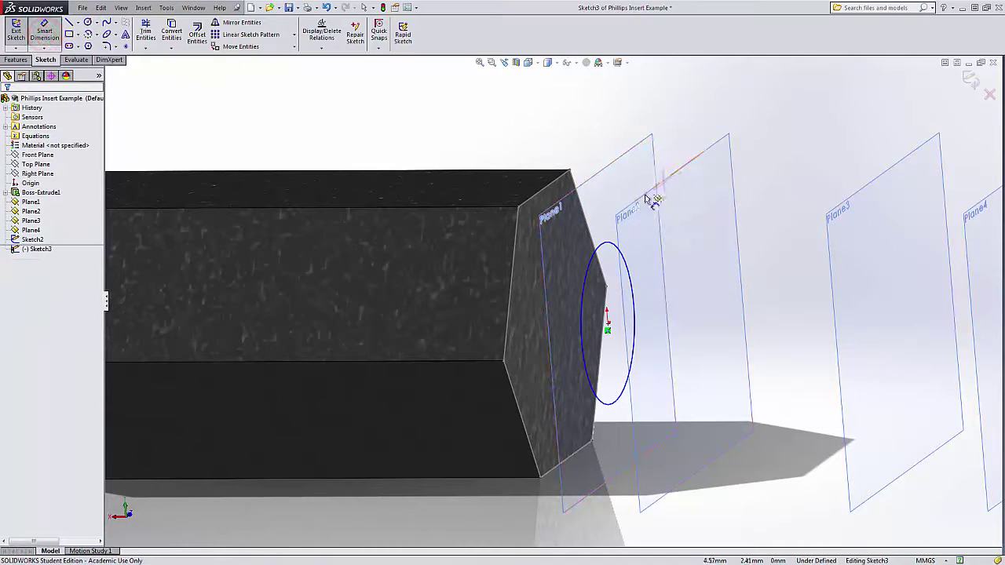
pyautogui.click(611, 240)
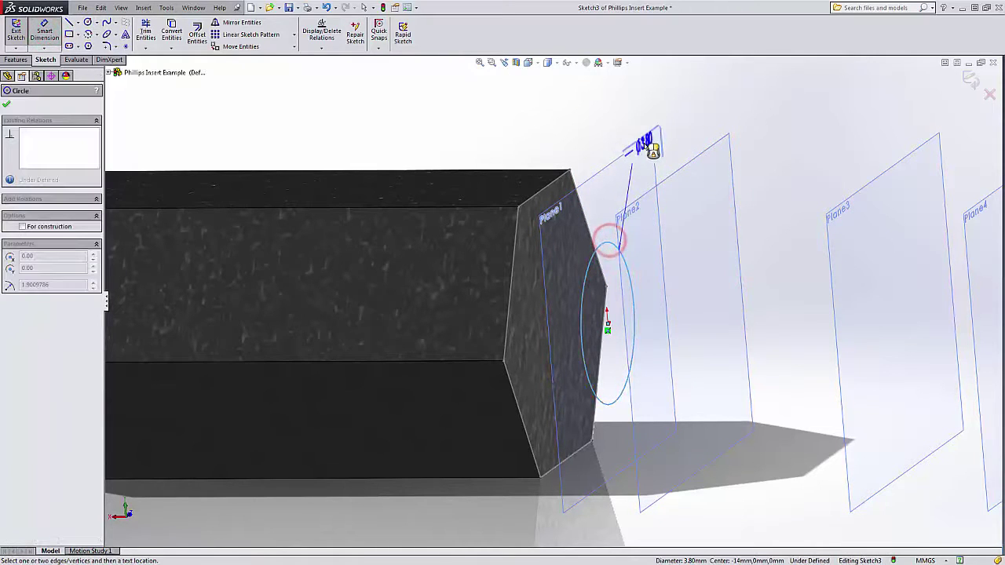
pyautogui.click(650, 157)
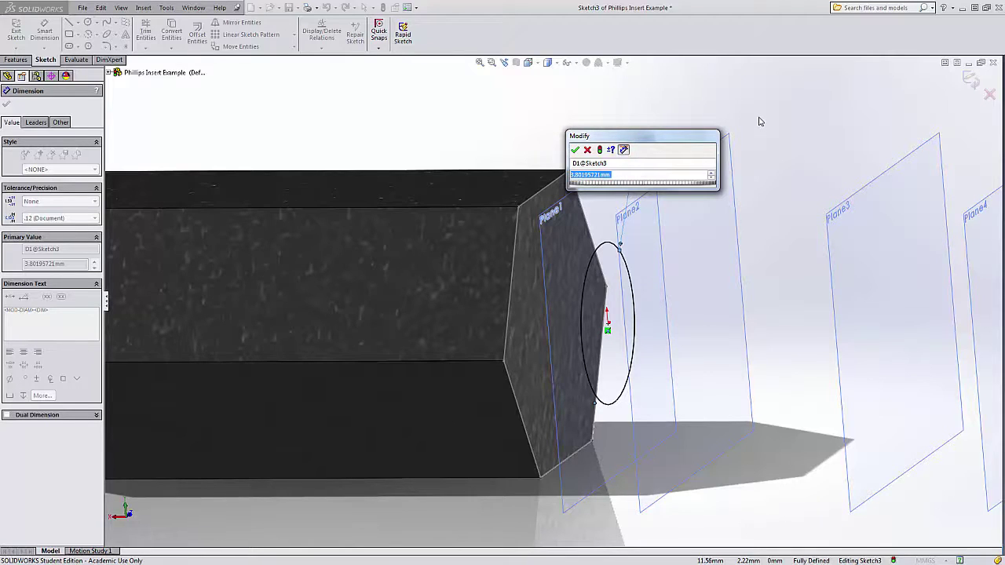
pyautogui.write('4.95')
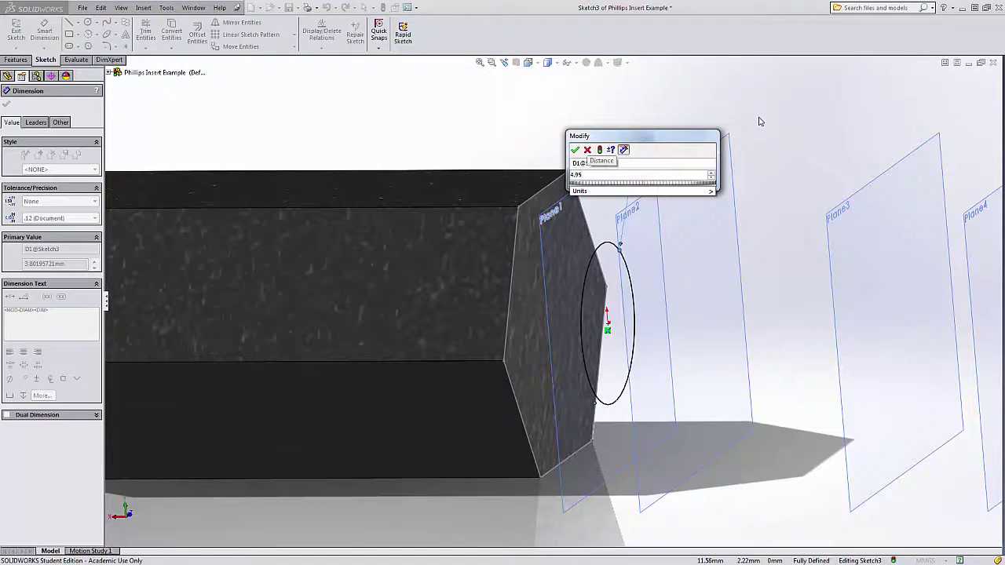
pyautogui.press('Return')
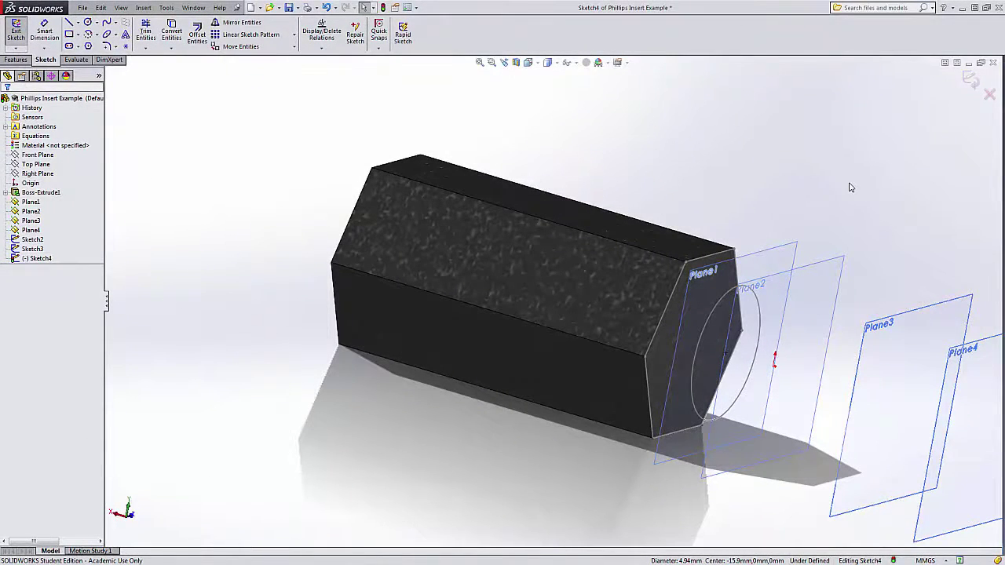
# In the Plane2 sketch, viewed normal to the plane, draw an origin-centred circle matching the Plane1 circle, about 2.475 mm in radius
pyautogui.click(835, 265)
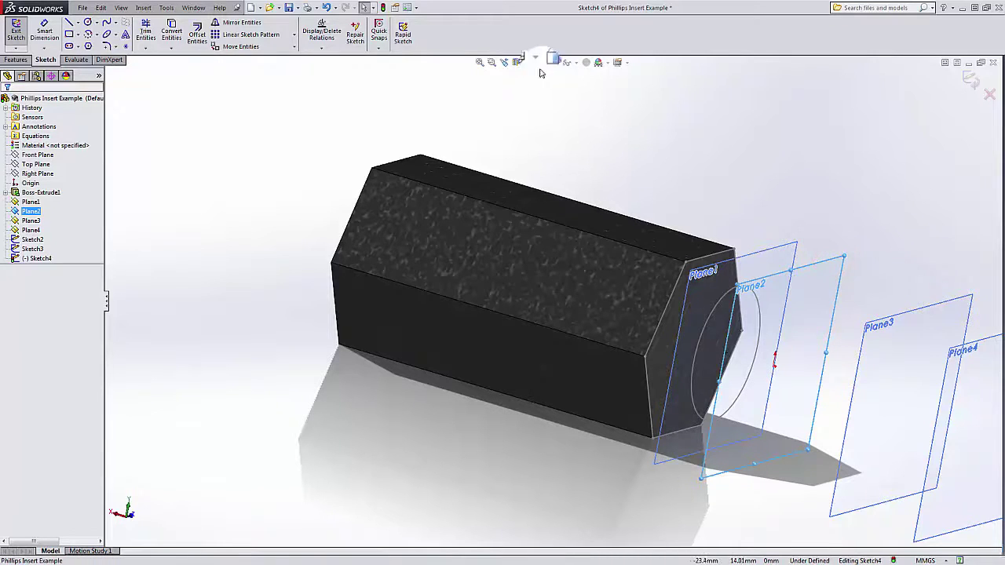
pyautogui.click(534, 66)
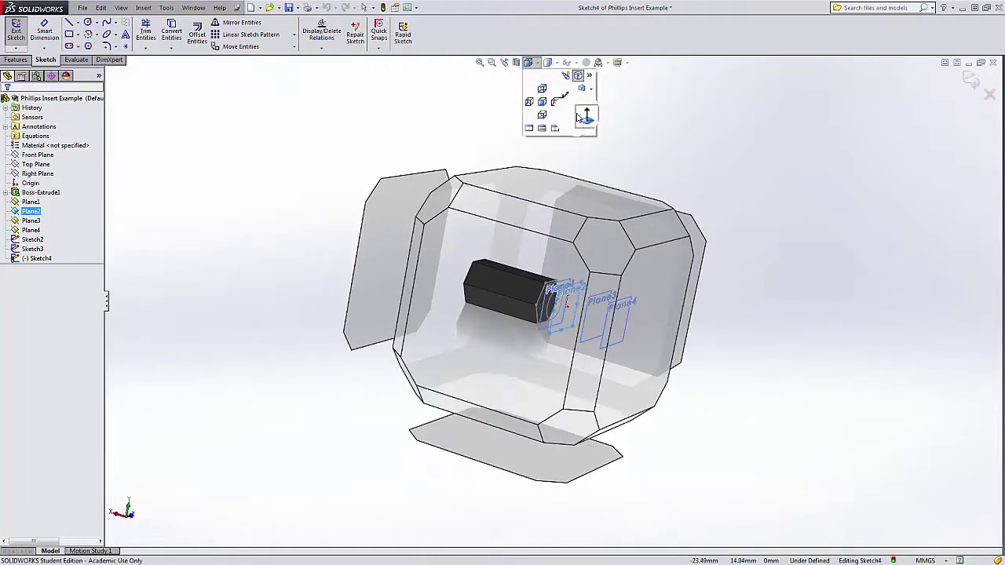
pyautogui.click(578, 116)
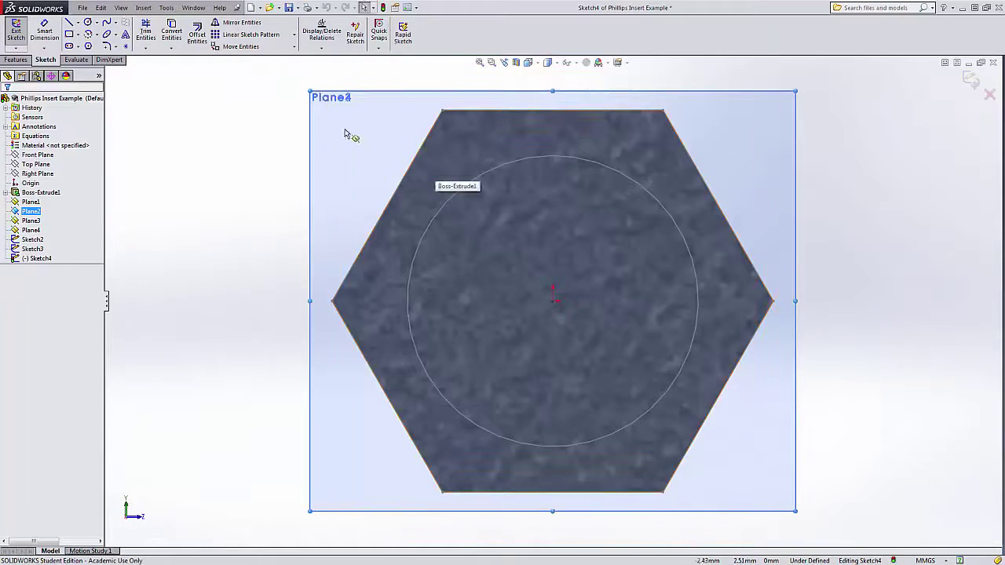
pyautogui.click(87, 22)
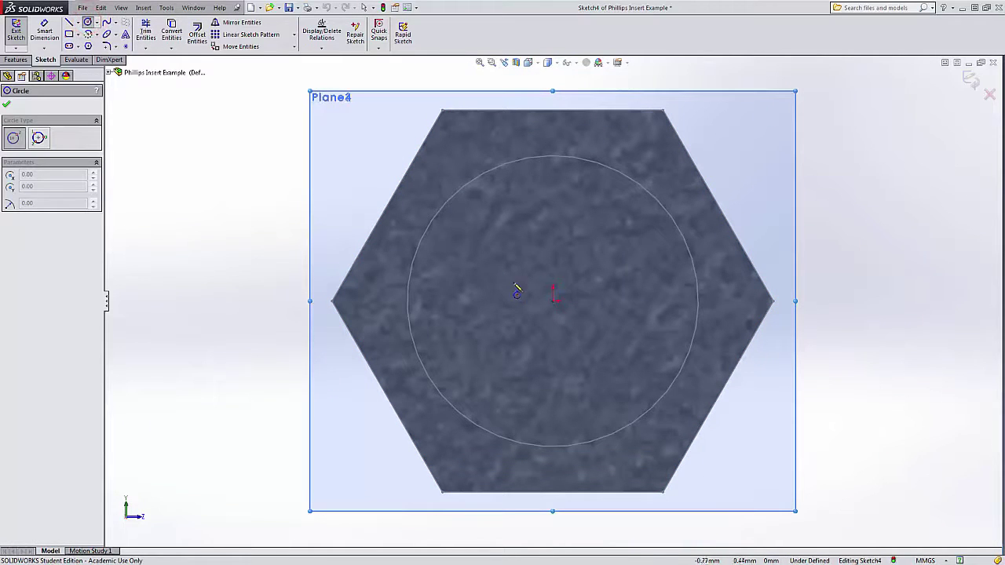
pyautogui.click(555, 300)
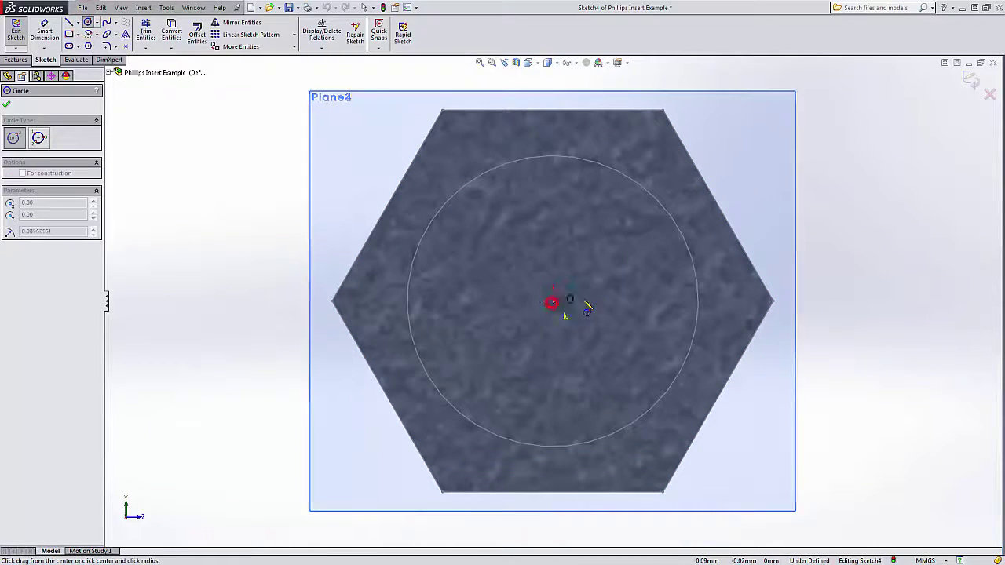
pyautogui.click(677, 227)
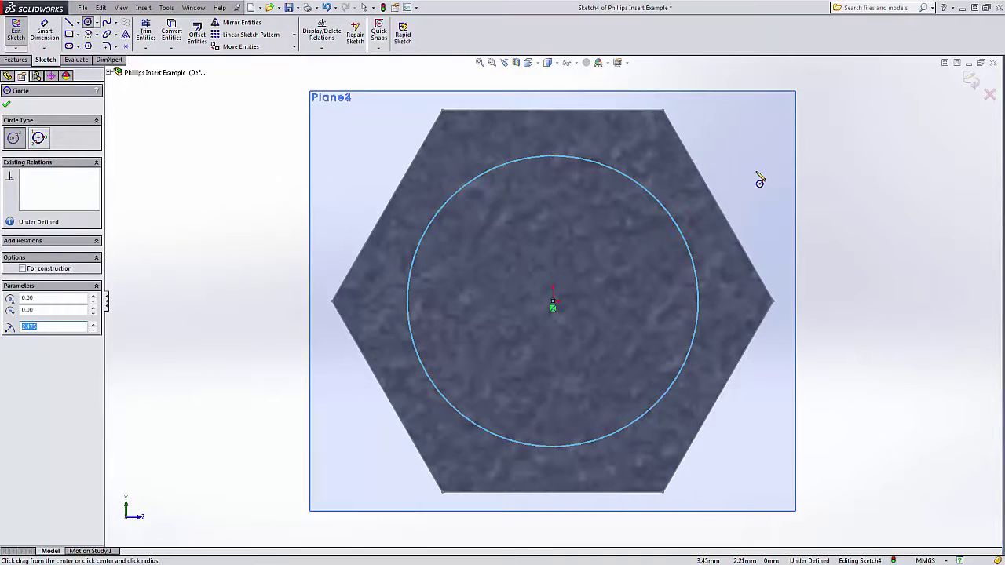
pyautogui.press('Escape')
# Shrink the Plane2 circle to separate it from the Plane1 circle, make the two circles coradial, and close the sketch
pyautogui.click(734, 195)
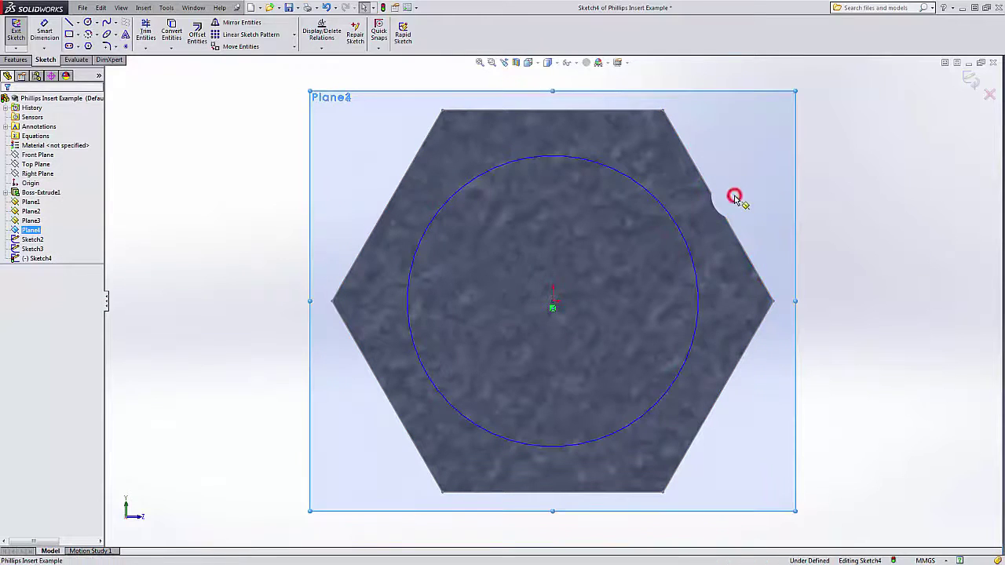
pyautogui.moveTo(685, 237)
pyautogui.mouseDown()
pyautogui.moveTo(647, 258)
pyautogui.moveTo(659, 254)
pyautogui.mouseUp()
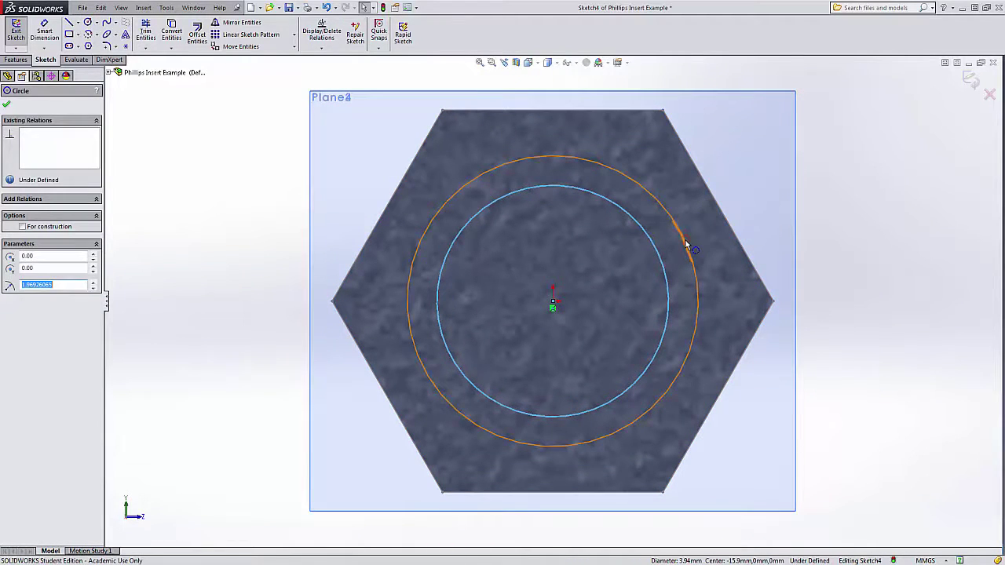
pyautogui.keyDown('ctrl'); pyautogui.click(686, 243); pyautogui.keyUp('ctrl')
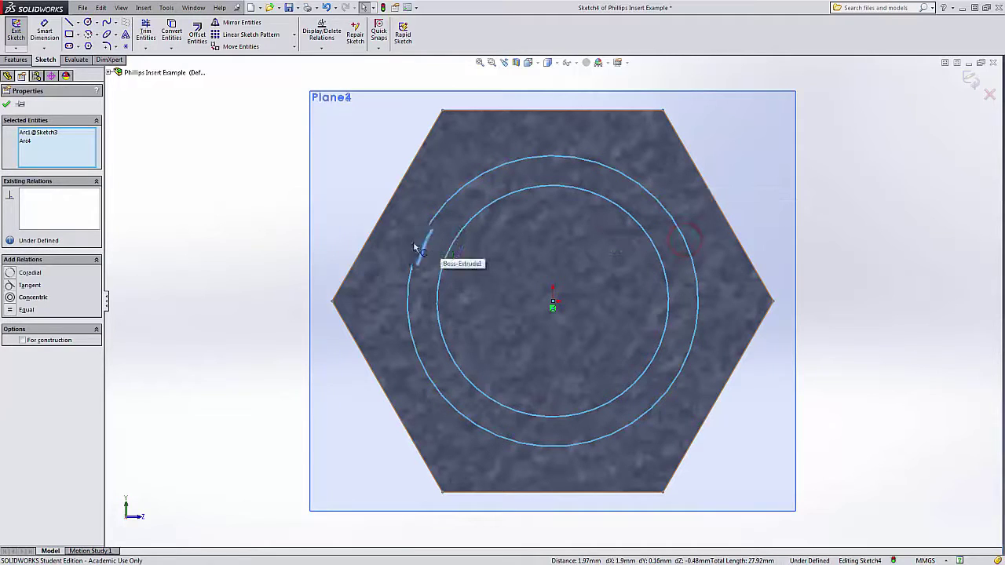
pyautogui.click(24, 272)
pyautogui.click(808, 188)
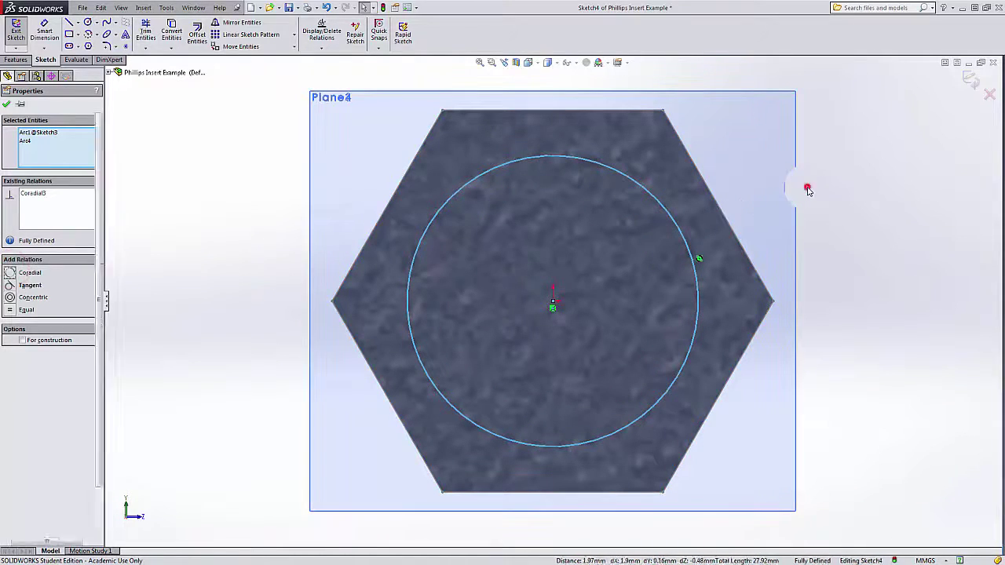
pyautogui.scroll(2, 687, 276)
pyautogui.moveTo(678, 278)
pyautogui.mouseDown(button='middle')
pyautogui.moveTo(701, 292)
pyautogui.moveTo(747, 285)
pyautogui.moveTo(706, 304)
pyautogui.mouseUp(button='middle')
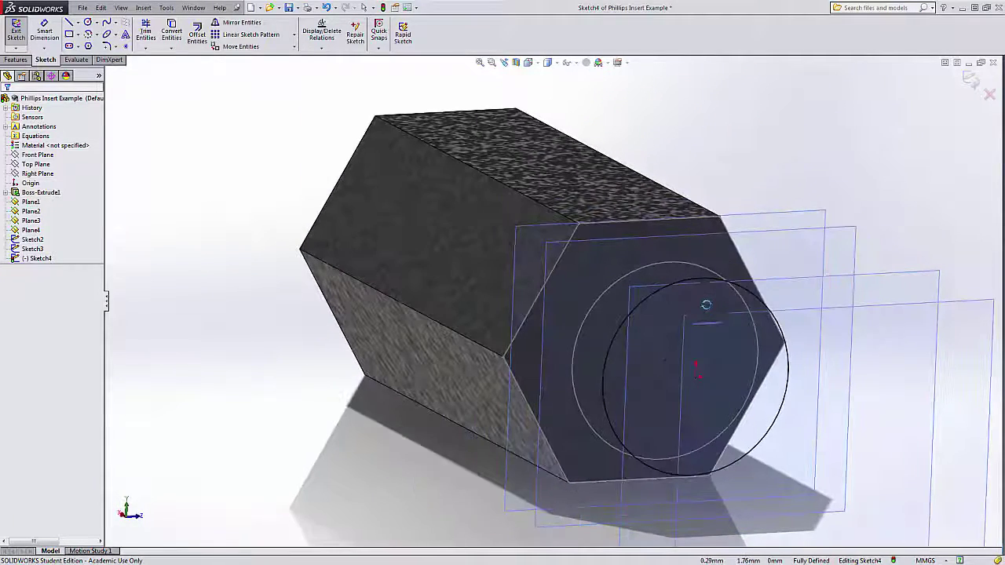
pyautogui.click(972, 80)
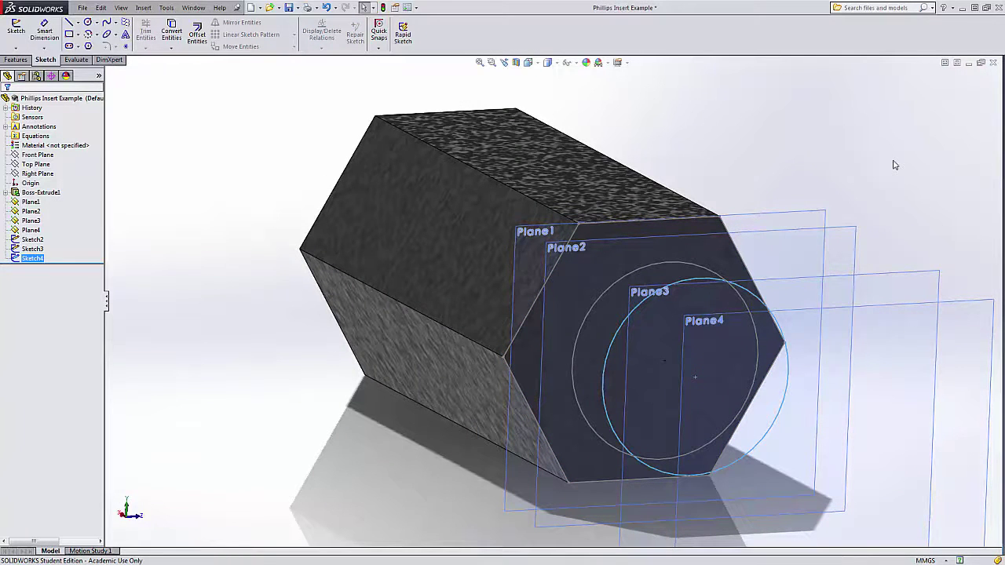
# Start a sketch on Plane3, viewed normal to the plane, and draw an origin-centred circle about 2.475 mm in radius over the existing circle
pyautogui.moveTo(841, 217)
pyautogui.mouseDown(button='middle')
pyautogui.moveTo(819, 227)
pyautogui.moveTo(826, 238)
pyautogui.mouseUp(button='middle')
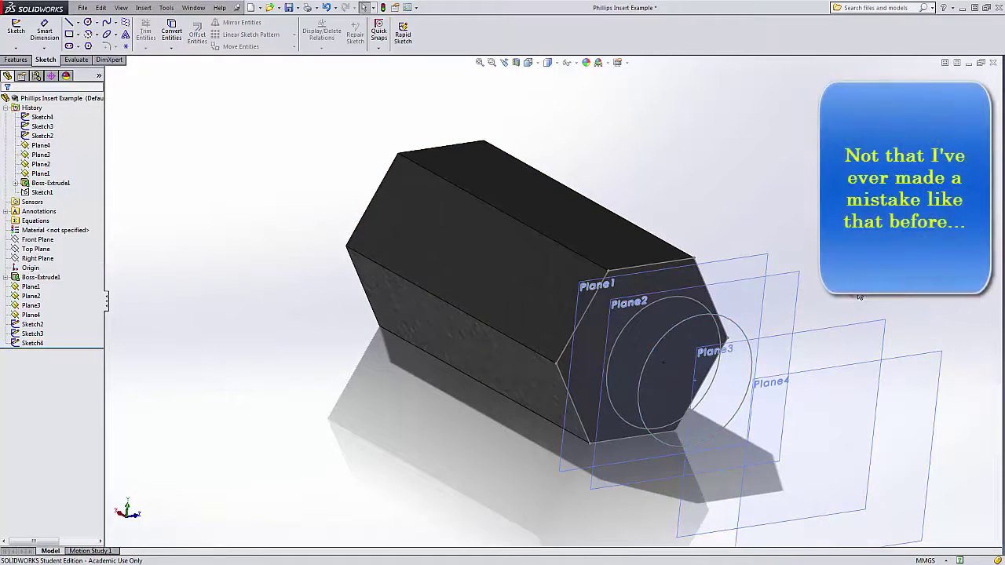
pyautogui.click(859, 329)
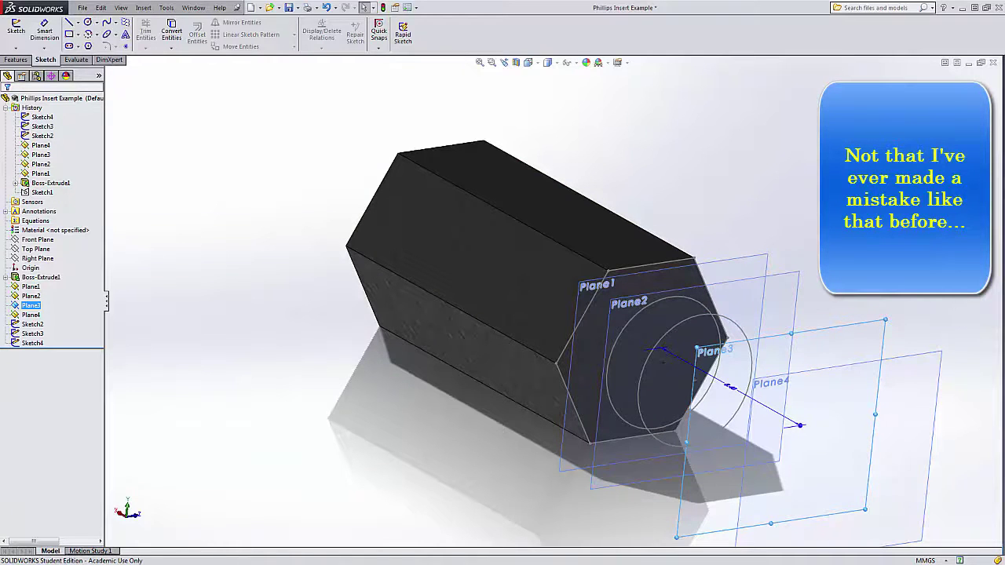
pyautogui.moveTo(678, 314); pyautogui.dragTo(722, 320, button='middle')
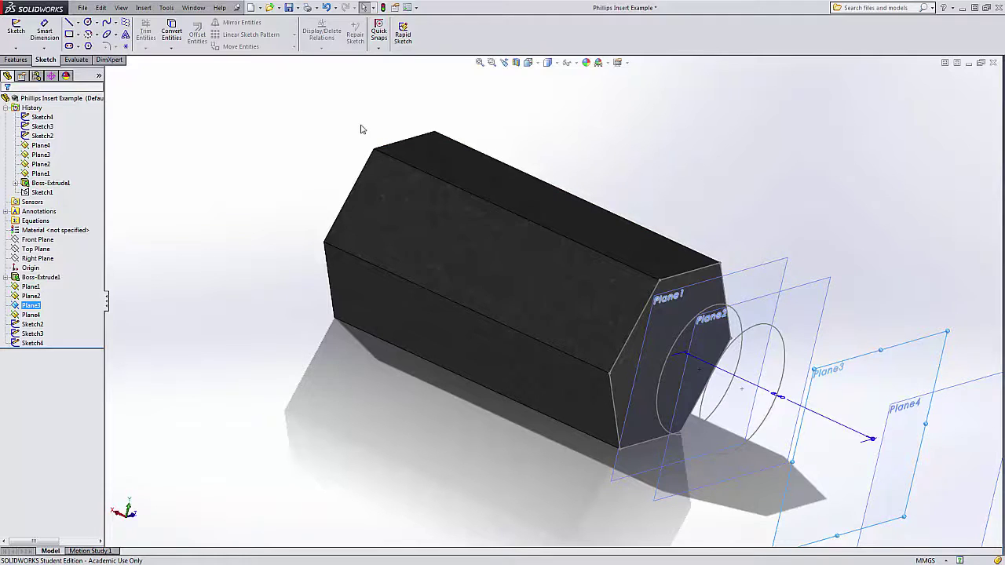
pyautogui.click(13, 31)
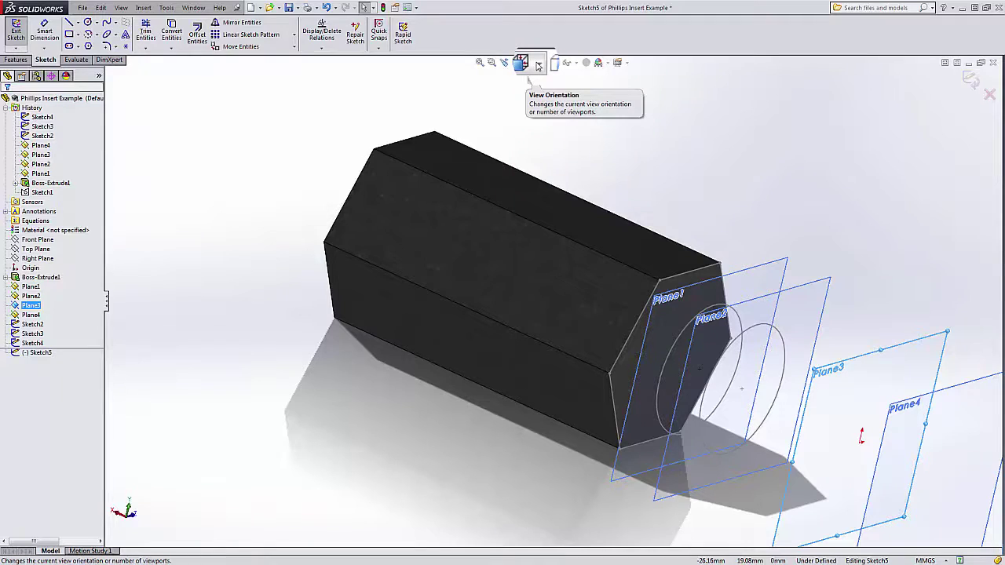
pyautogui.click(538, 65)
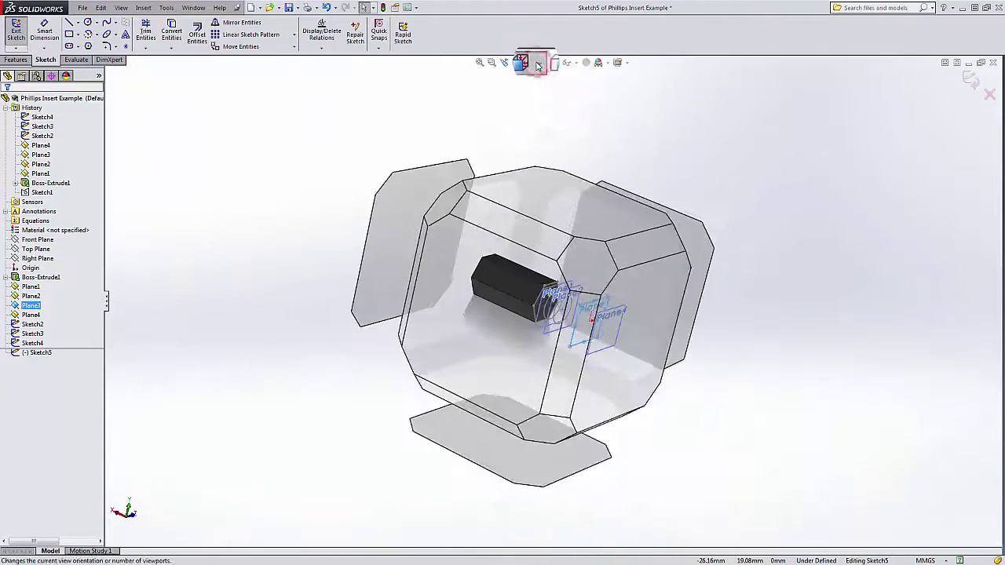
pyautogui.click(585, 119)
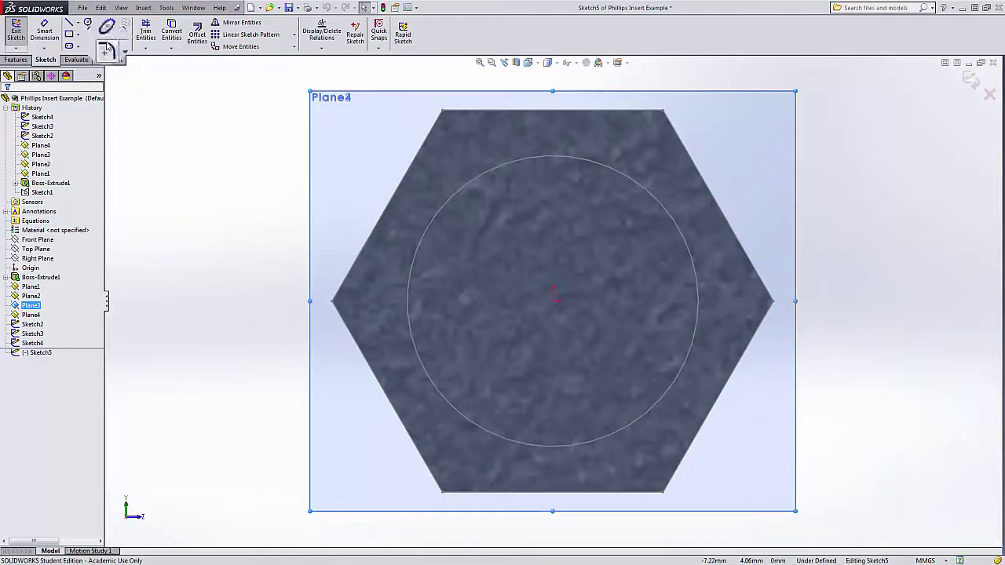
pyautogui.click(88, 22)
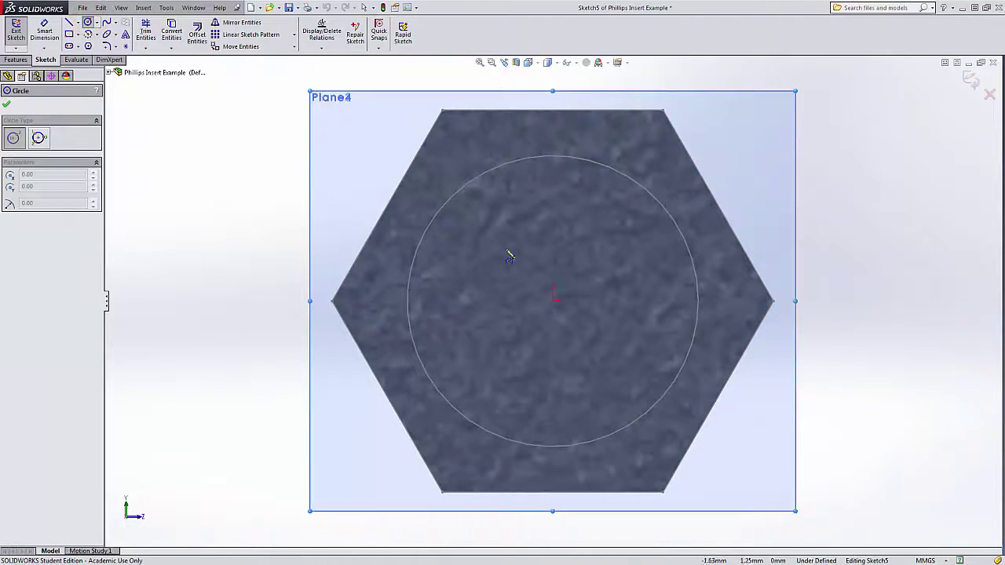
pyautogui.click(554, 300)
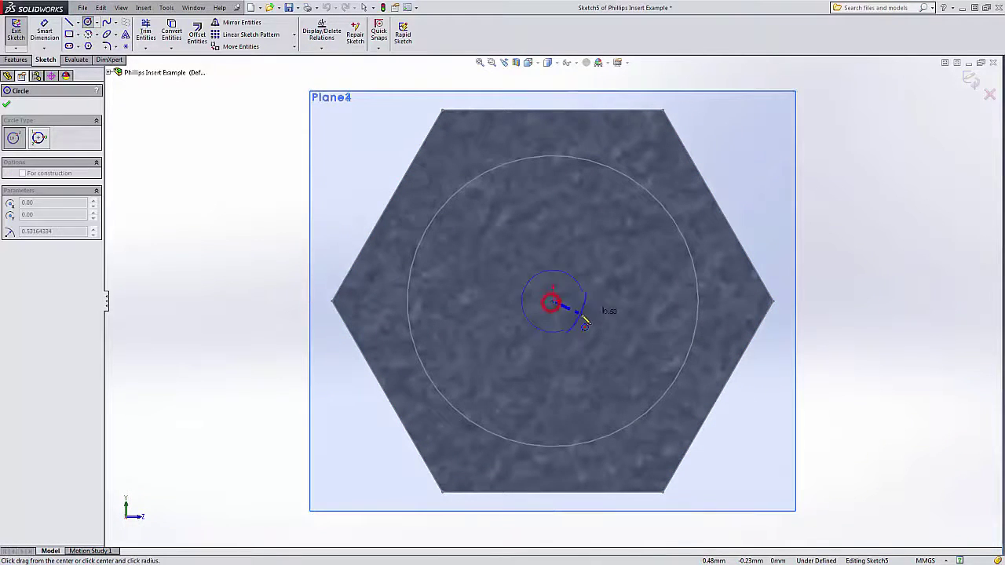
pyautogui.click(554, 159)
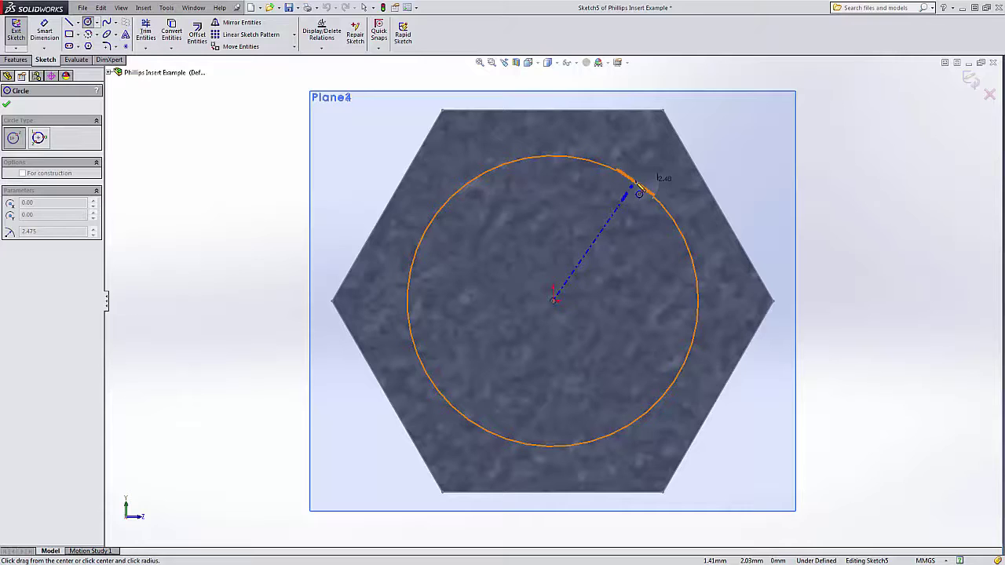
pyautogui.click(641, 189)
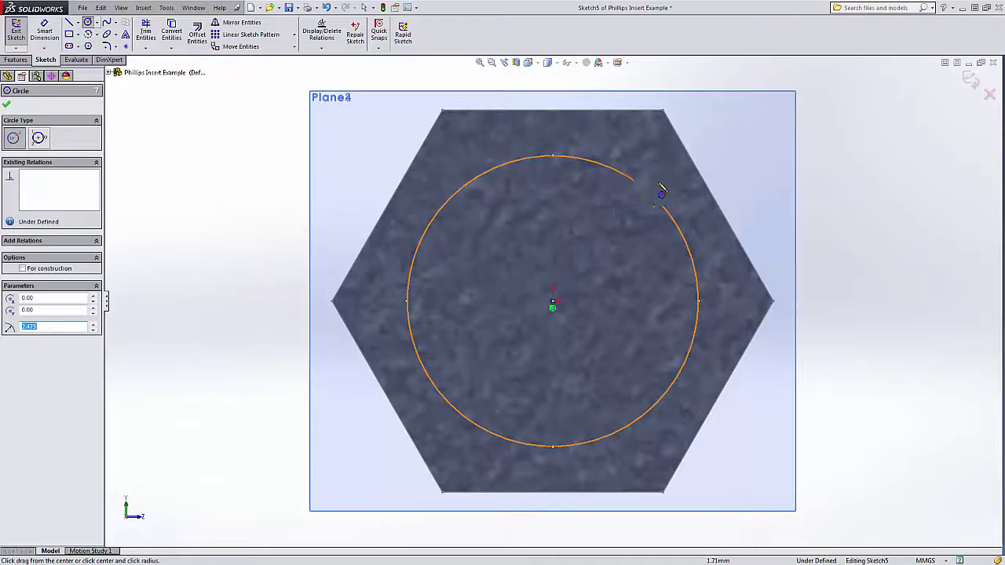
pyautogui.click(824, 175)
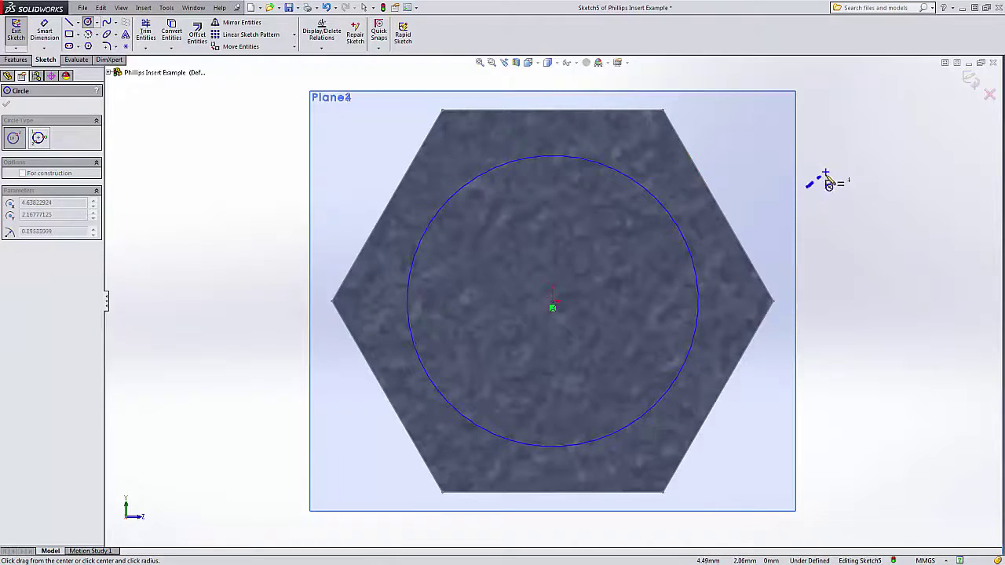
# Shrink the Plane3 circle to about 2 mm in radius to separate it from the underlying circle, and make the two circles coradial
pyautogui.press('Escape')
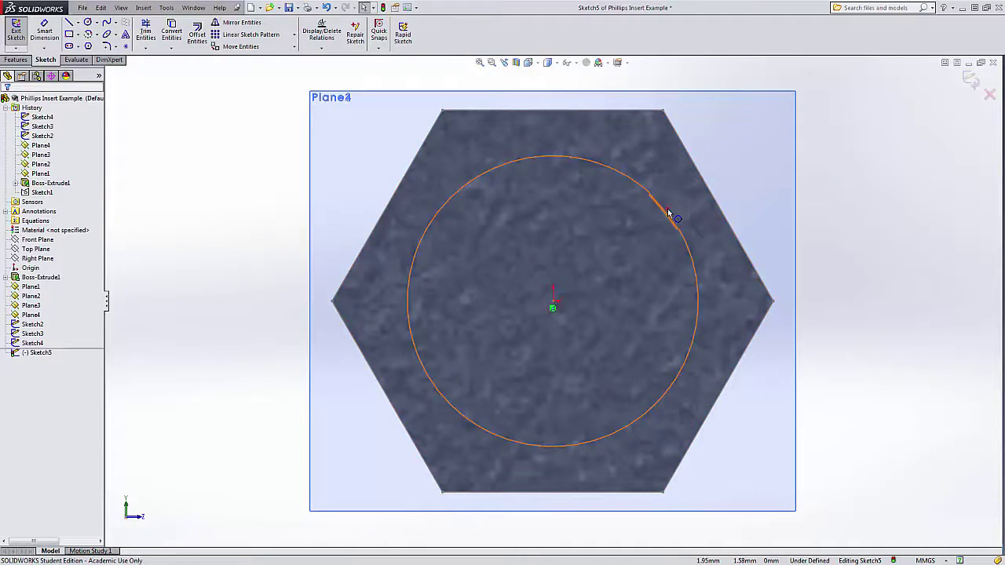
pyautogui.moveTo(668, 207); pyautogui.dragTo(680, 226)
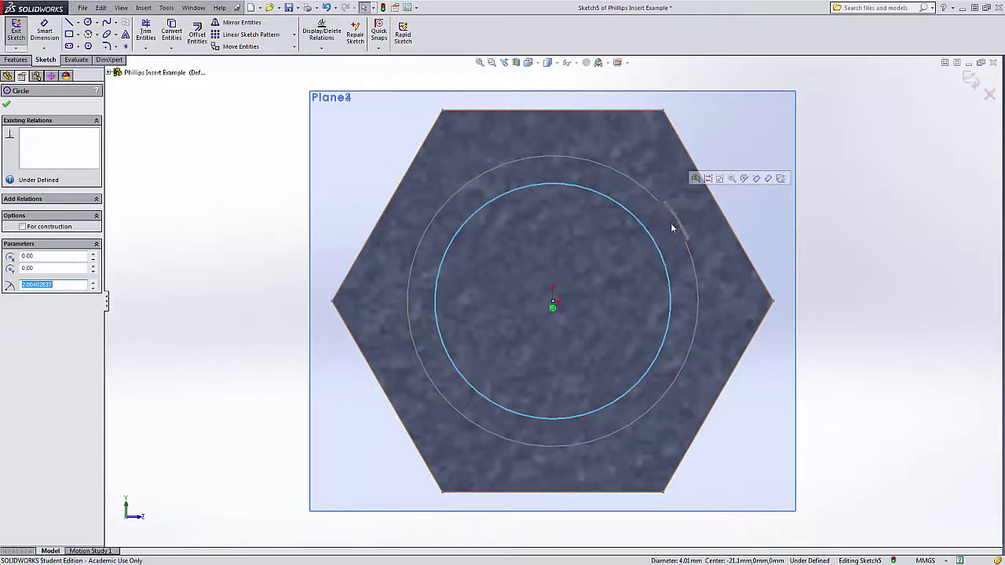
pyautogui.keyDown('ctrl'); pyautogui.click(673, 222); pyautogui.keyUp('ctrl')
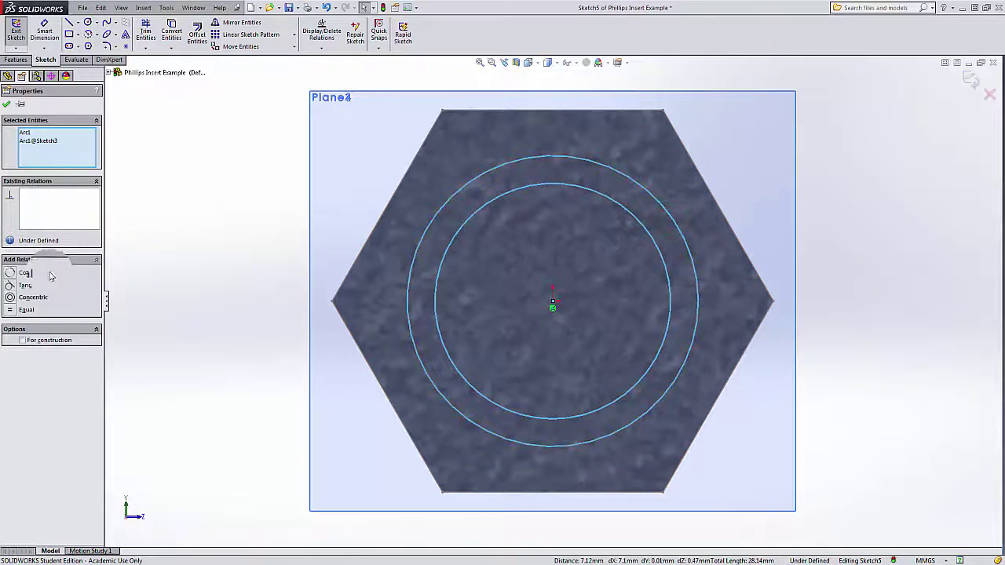
pyautogui.click(11, 272)
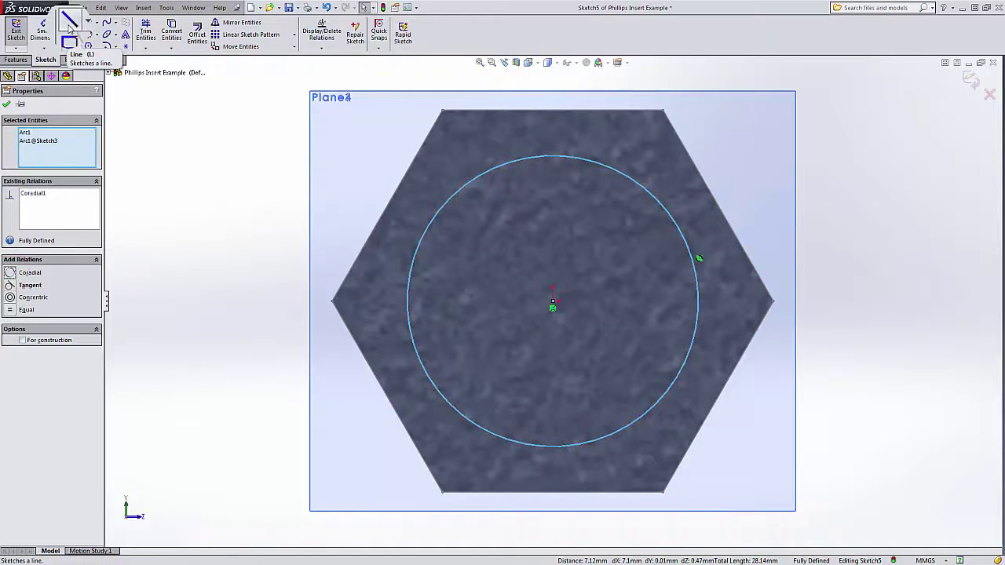
# Draw a vertical centerline across the full circle, from its top quadrant point through the origin to its bottom quadrant point
pyautogui.click(87, 22)
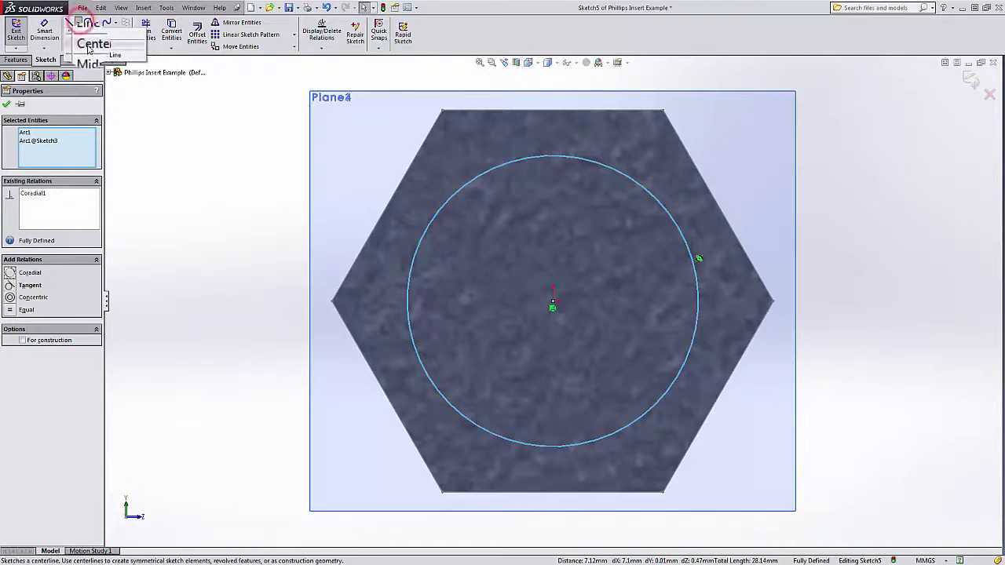
pyautogui.click(91, 46)
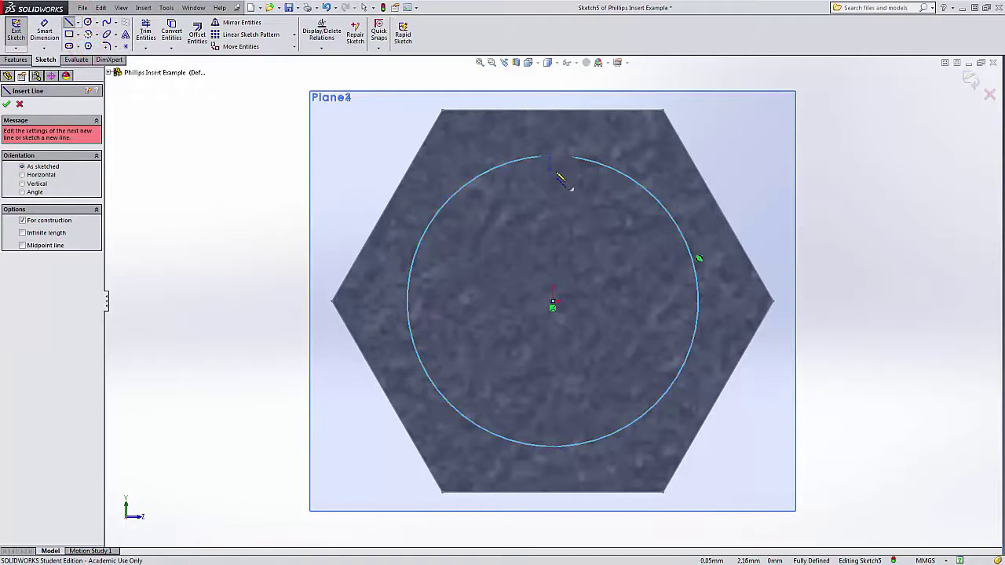
pyautogui.click(553, 155)
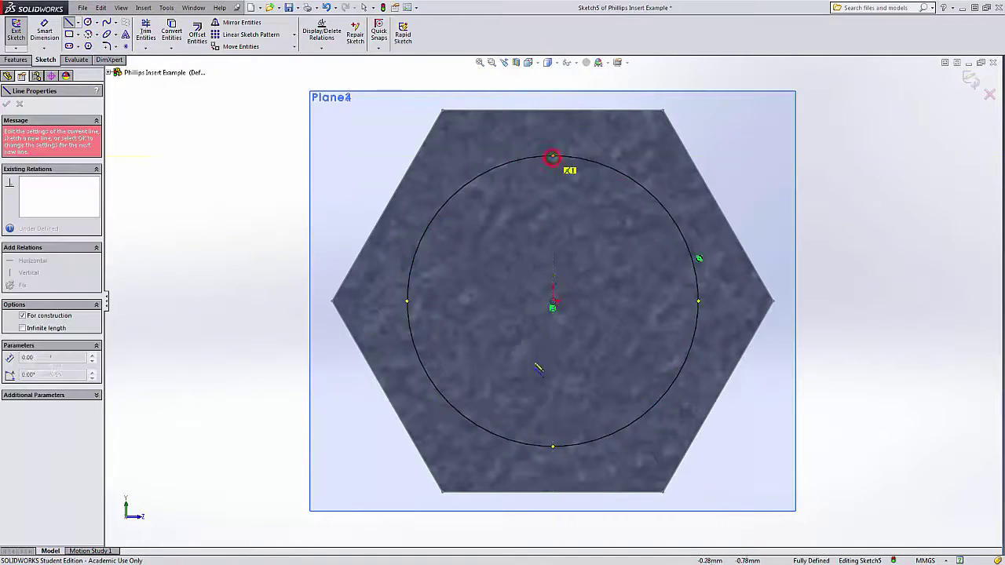
pyautogui.click(554, 446)
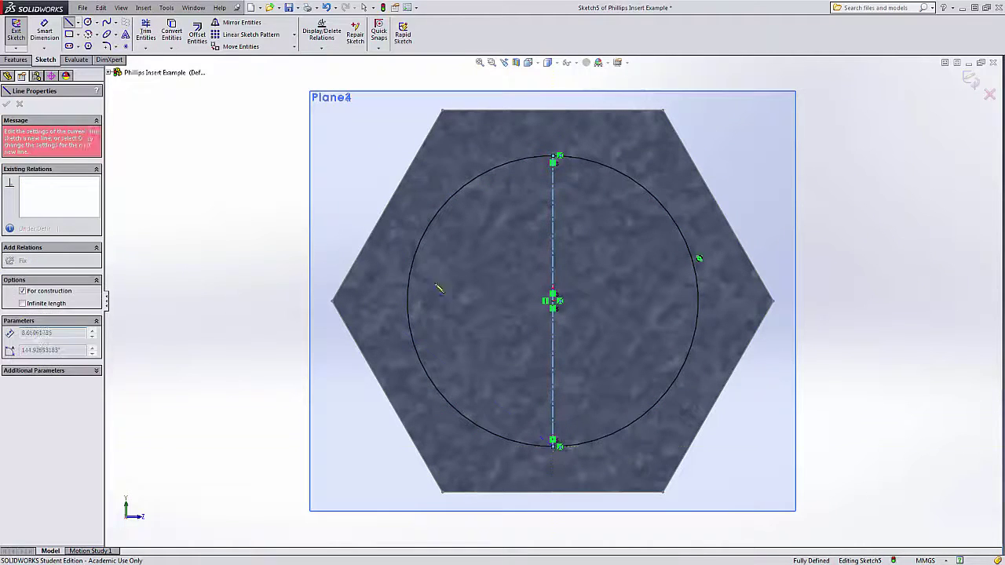
pyautogui.click(8, 105)
pyautogui.click(7, 106)
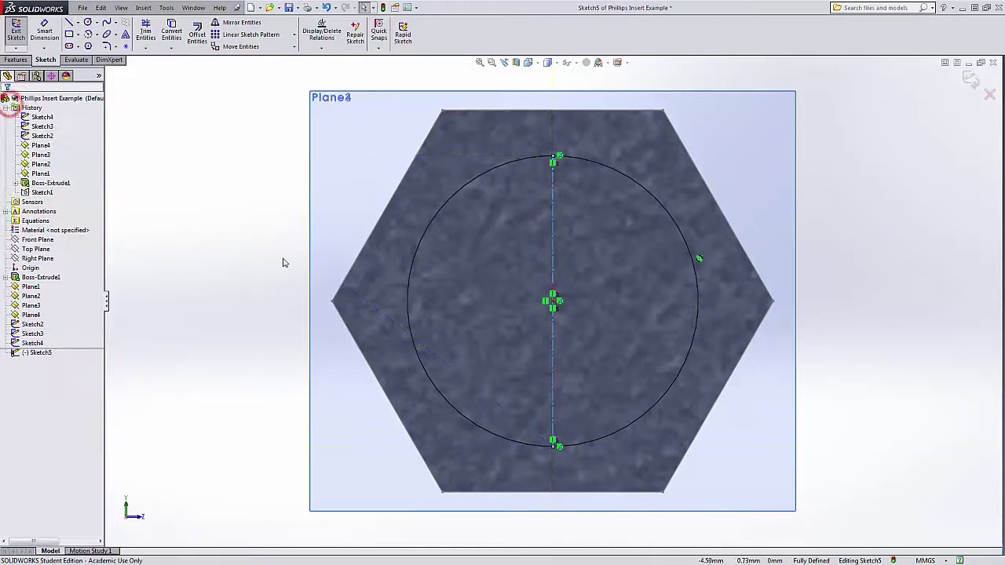
# Draw a horizontal centerline across the full circle, joining its left and right quadrant points through the origin
pyautogui.click(78, 26)
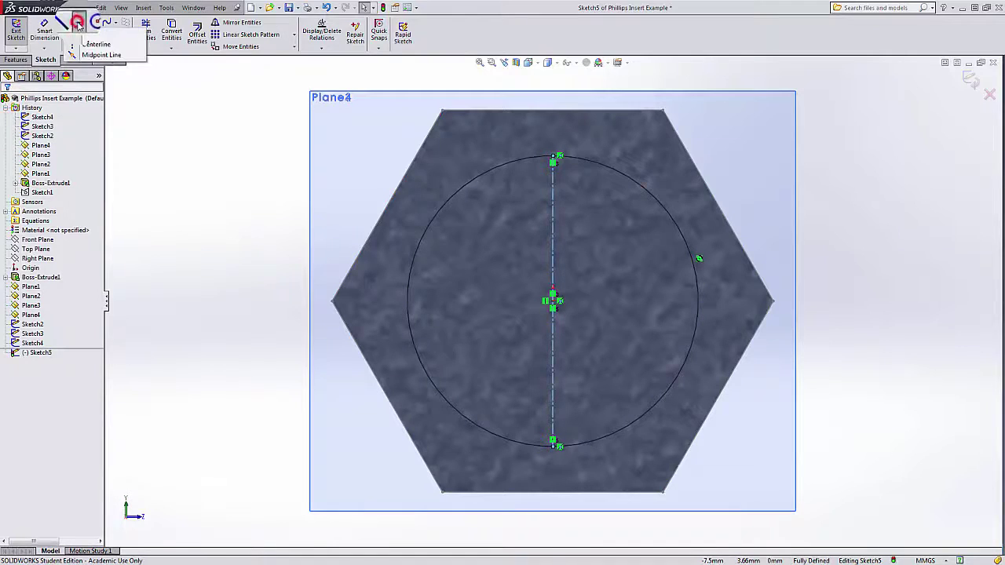
pyautogui.click(89, 43)
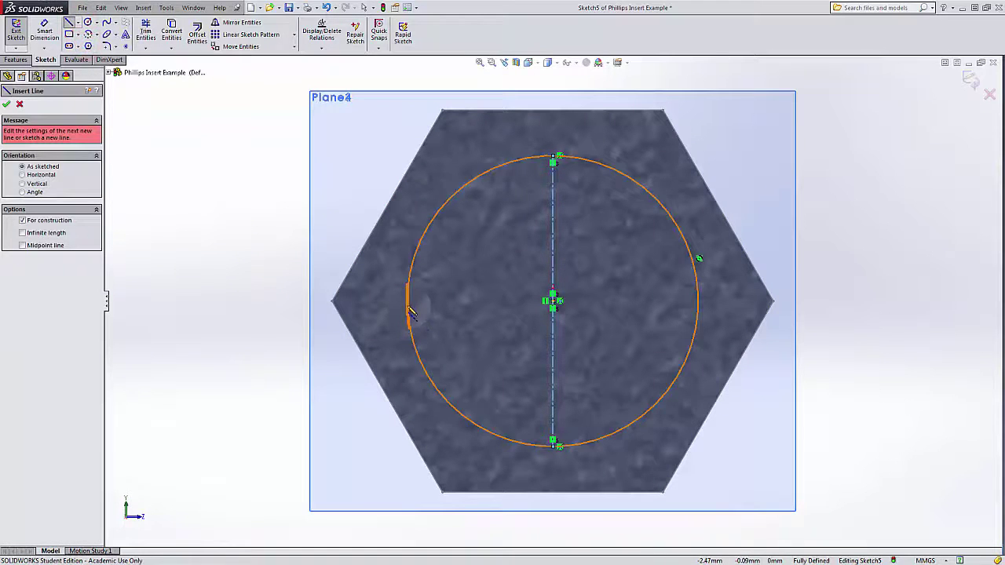
pyautogui.click(408, 302)
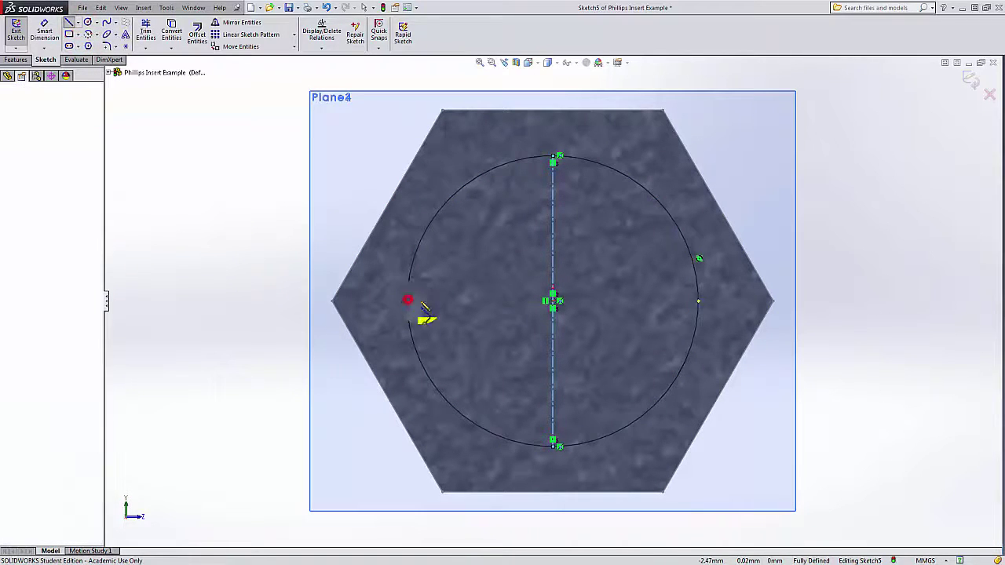
pyautogui.click(699, 301)
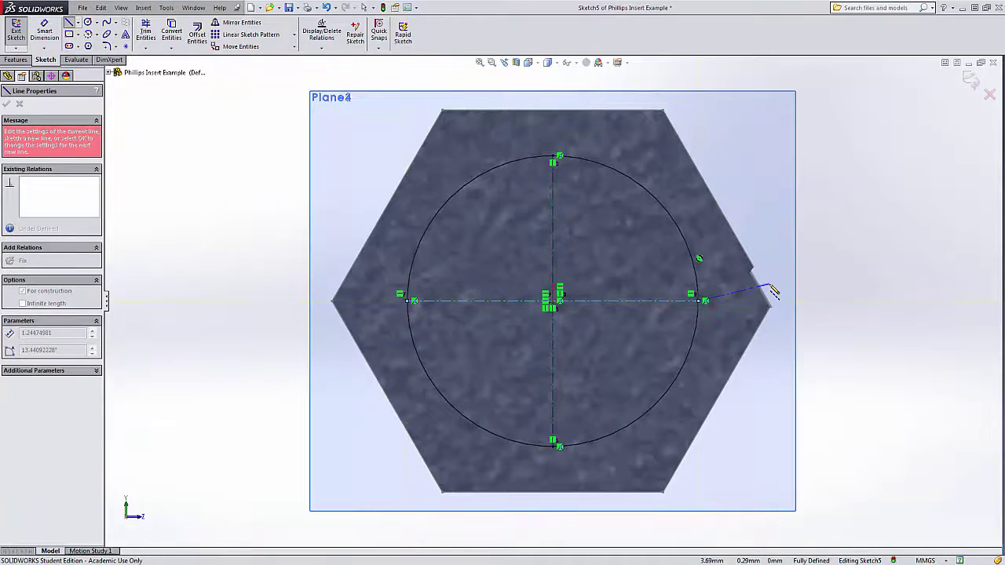
pyautogui.press('Escape')
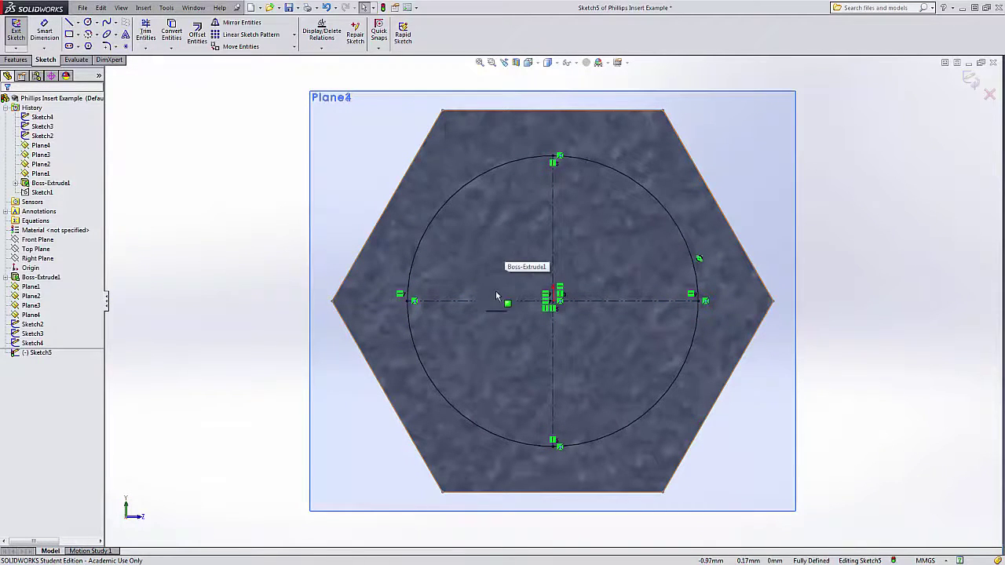
# Sketch two roughly vertical lines across the circle, one on each side of the vertical centerline, with their endpoints on the circle
pyautogui.click(69, 18)
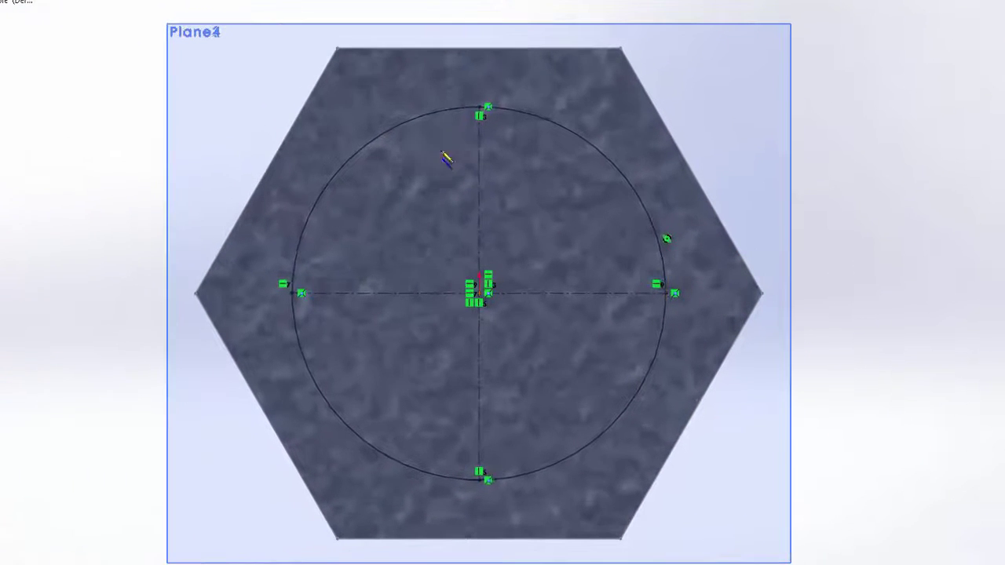
pyautogui.moveTo(445, 158); pyautogui.dragTo(449, 98)
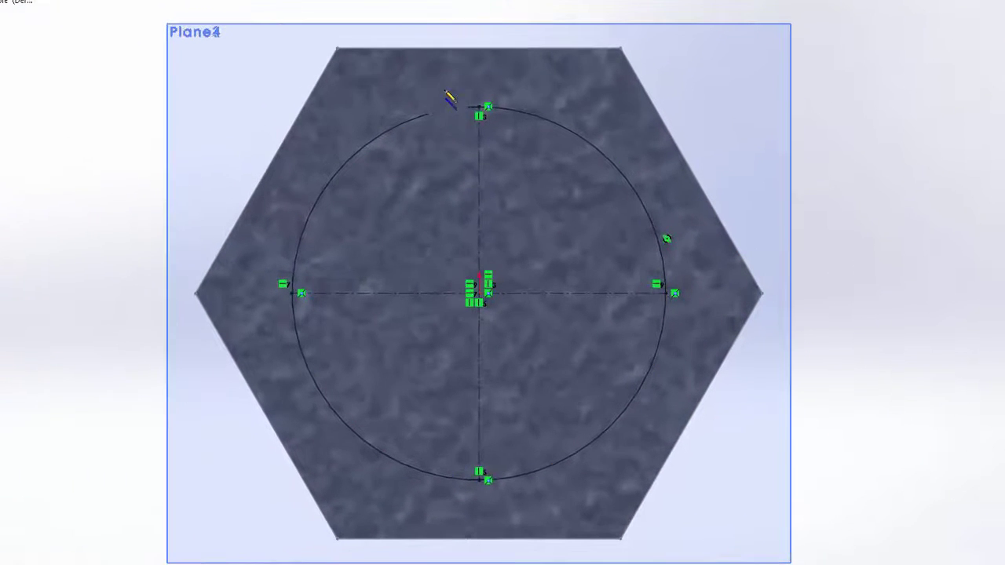
pyautogui.click(428, 116)
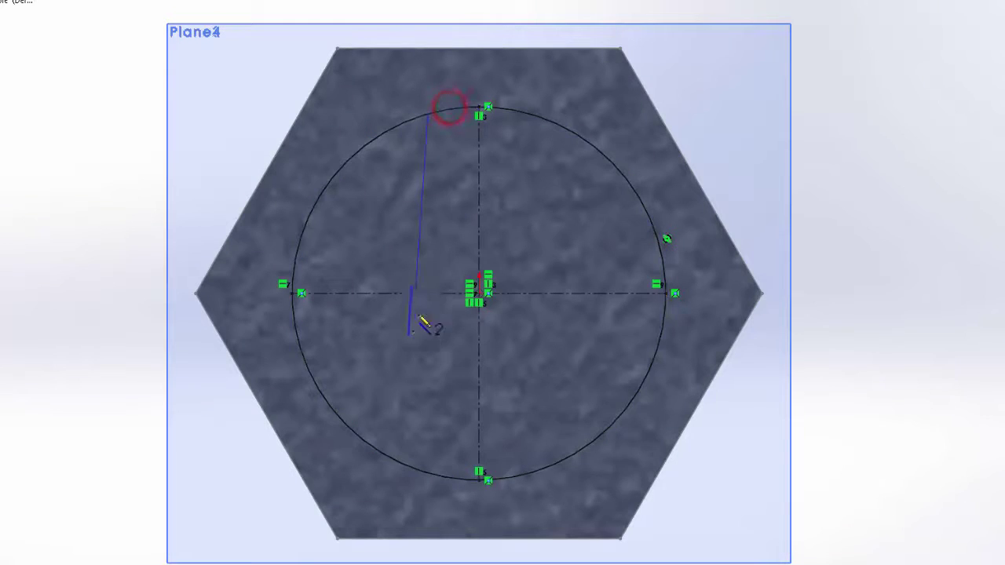
pyautogui.click(428, 477)
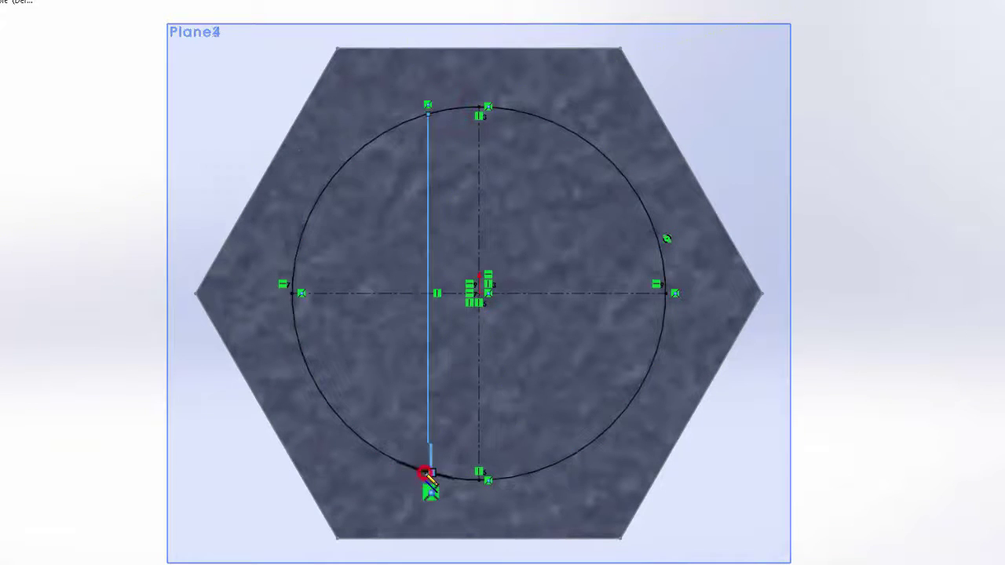
pyautogui.press('Escape')
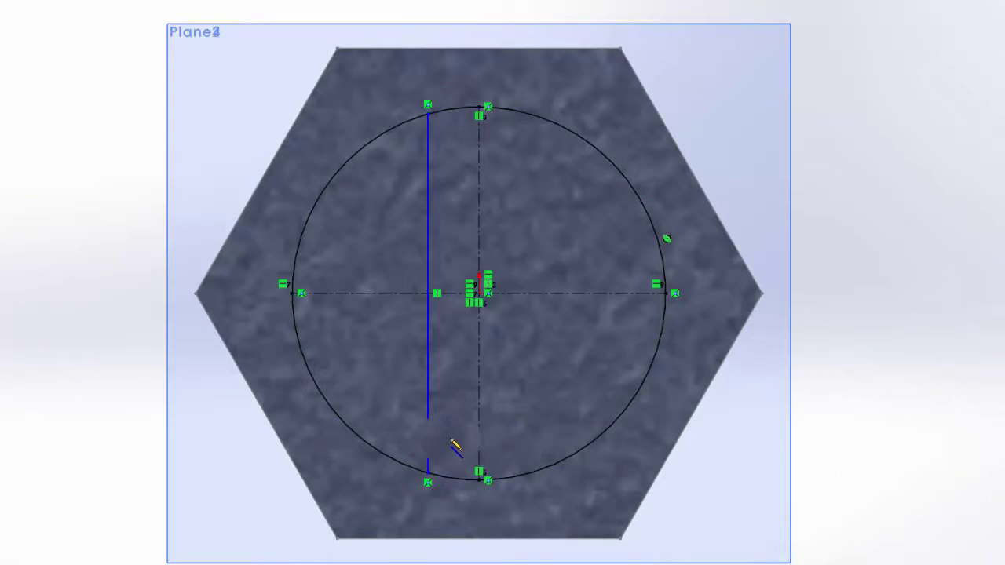
pyautogui.click(524, 115)
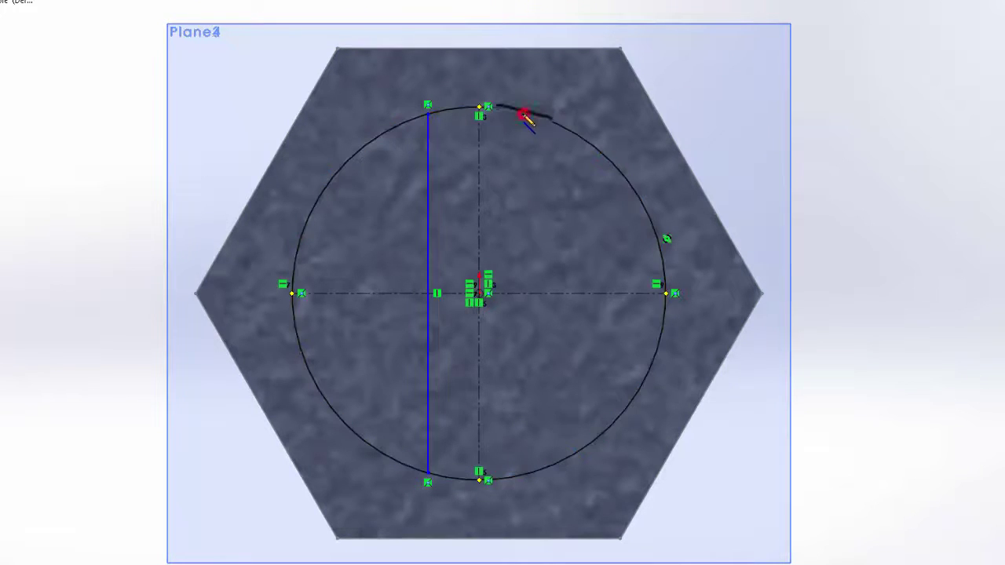
pyautogui.click(530, 474)
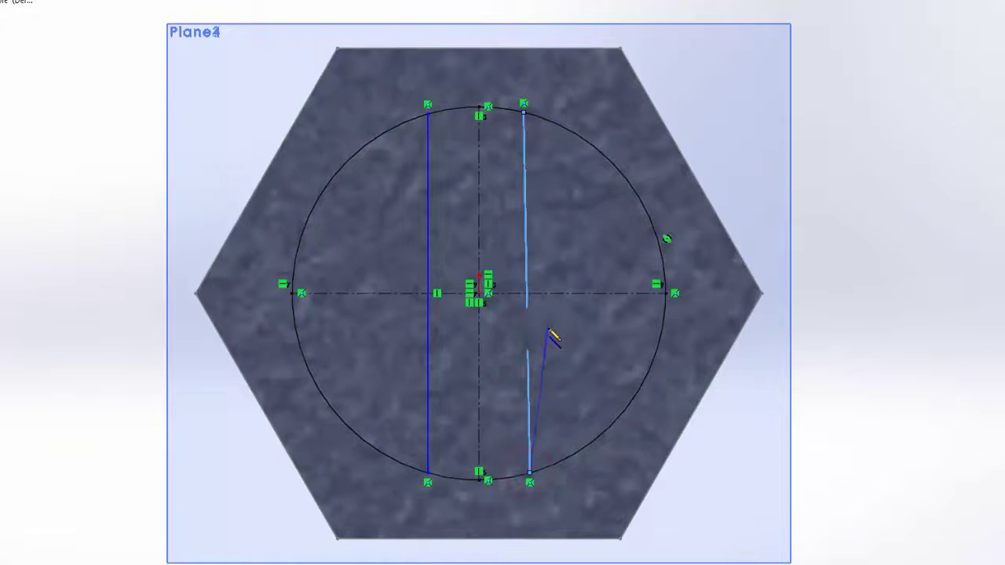
pyautogui.press('Escape')
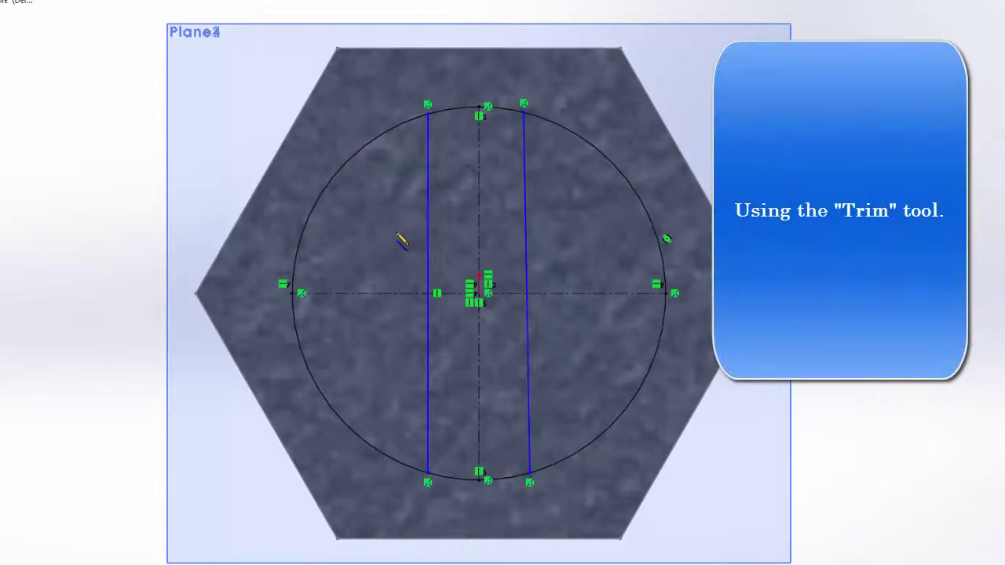
# Sketch two horizontal lines across the circle, one above and one below the horizontal centerline, with their endpoints on the circle
pyautogui.click(301, 239)
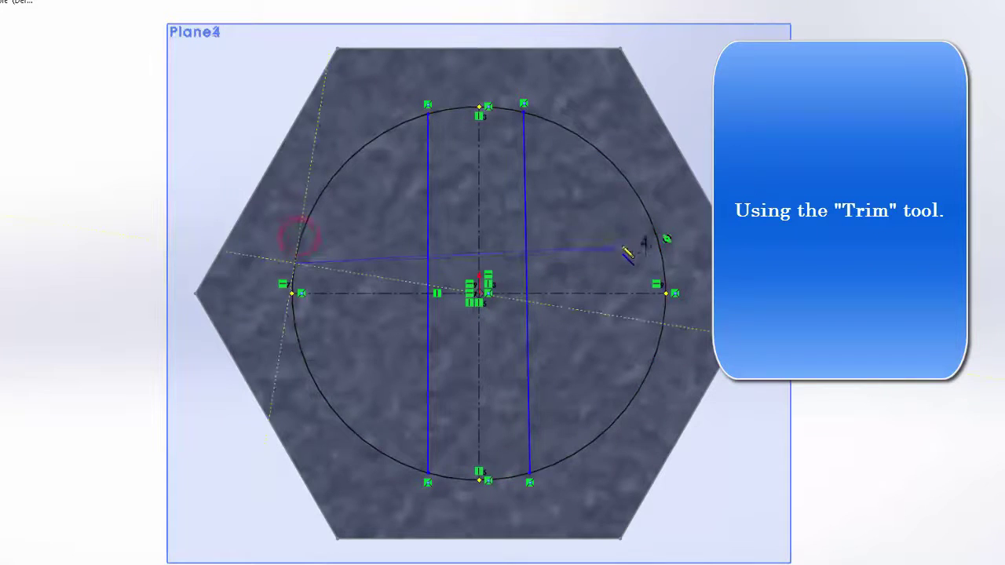
pyautogui.click(664, 264)
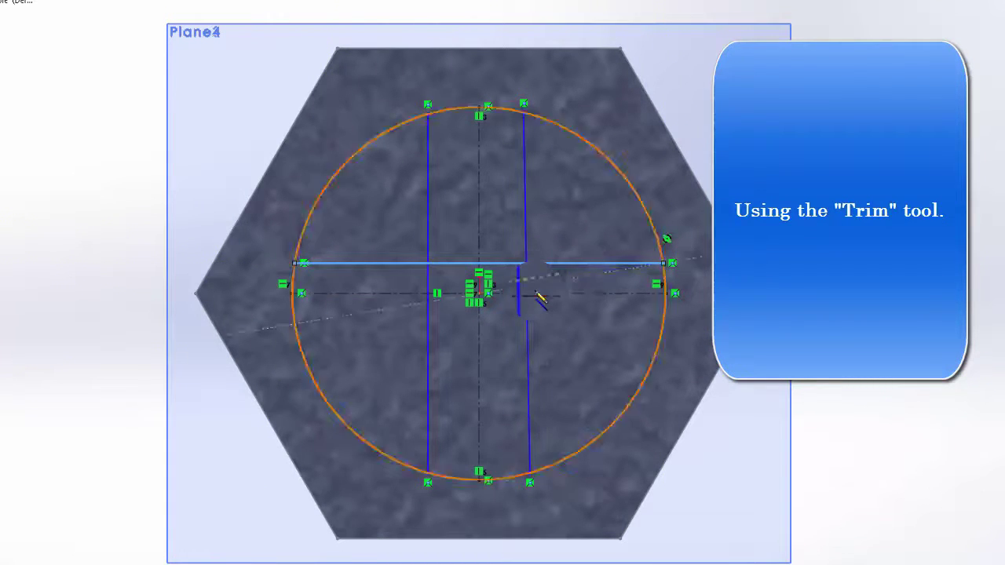
pyautogui.press('Escape')
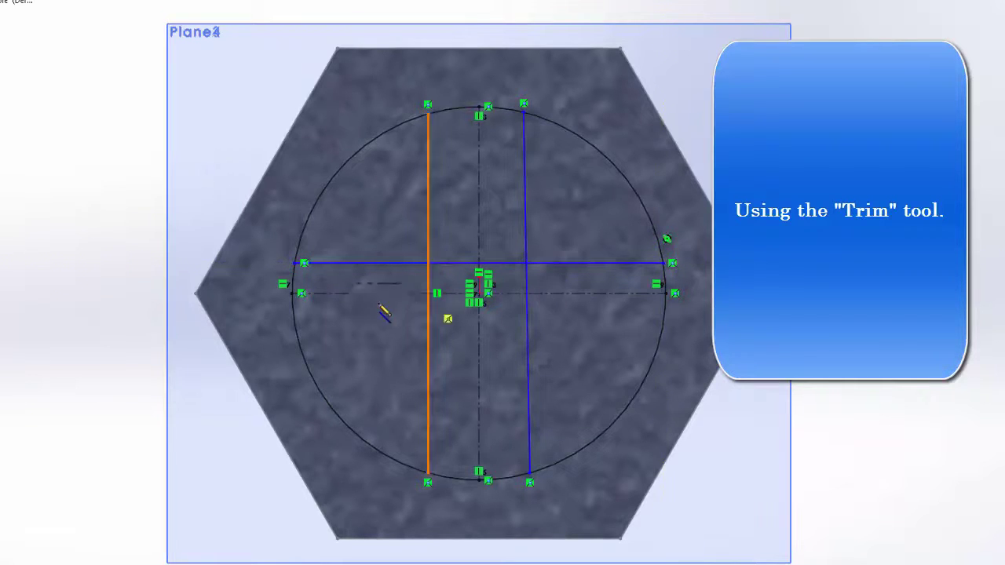
pyautogui.click(295, 324)
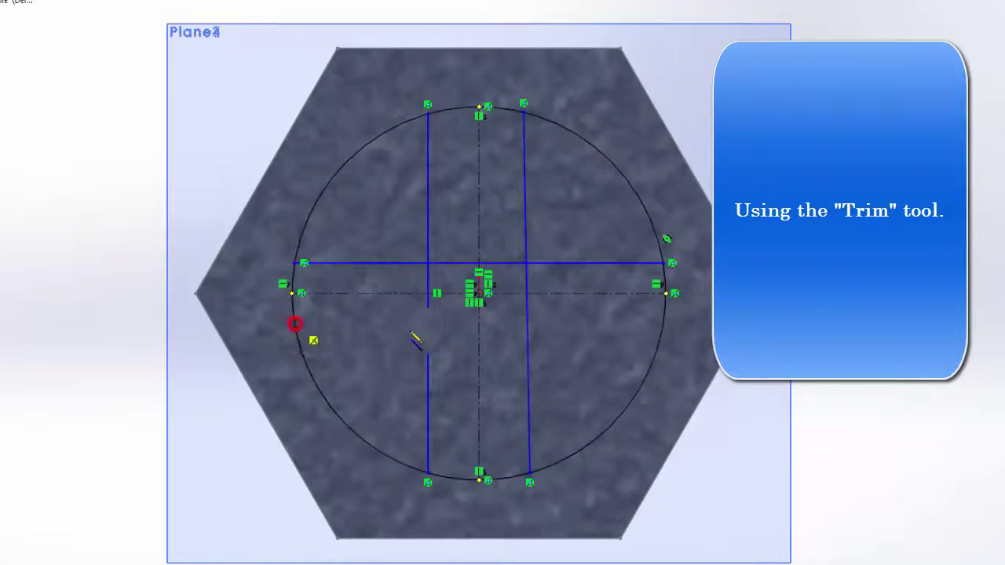
pyautogui.click(663, 326)
pyautogui.press('Escape')
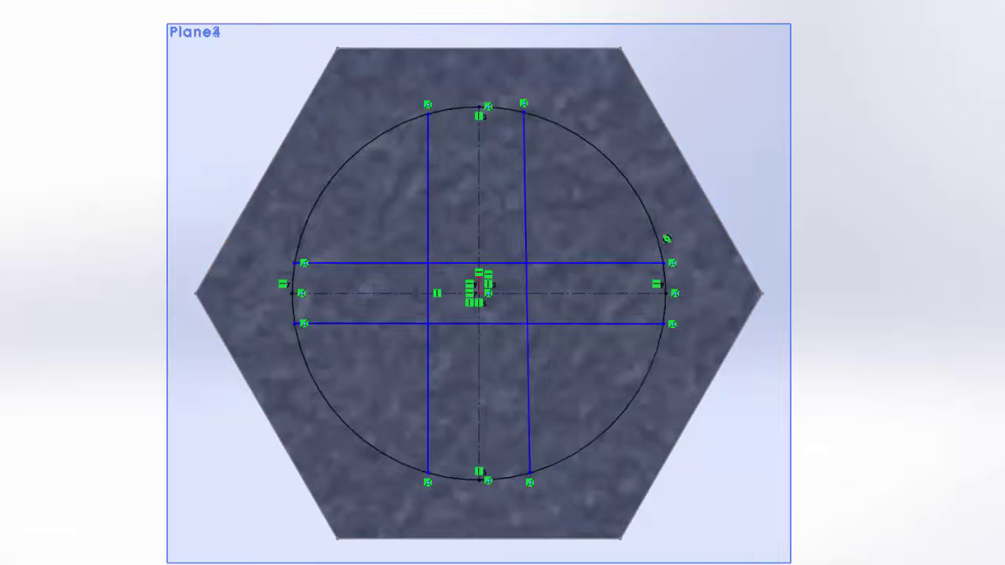
# Dimension the angle between the two lines flanking the vertical centerline, keeping the value as drawn
pyautogui.moveTo(288, 263); pyautogui.dragTo(290, 263)
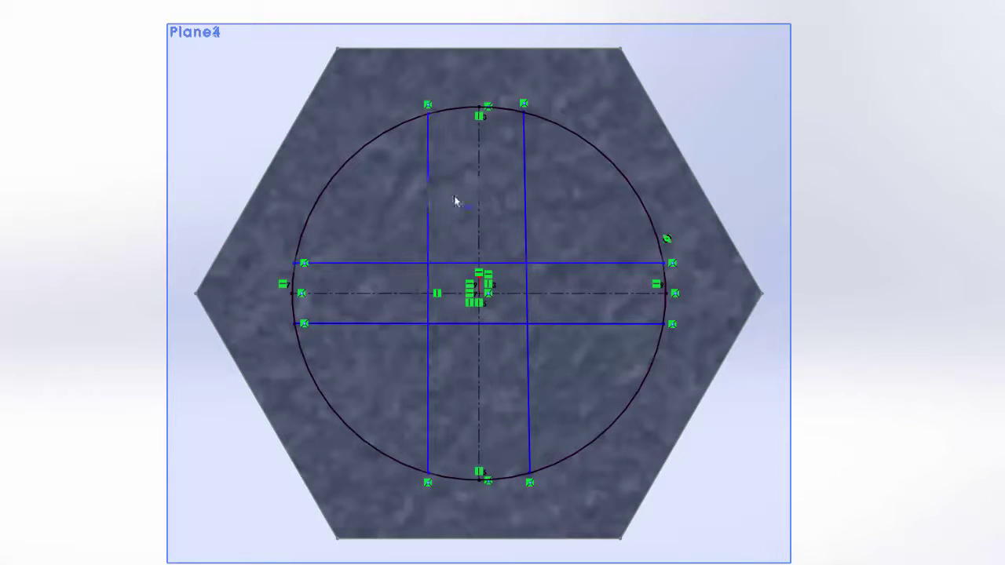
pyautogui.click(428, 195)
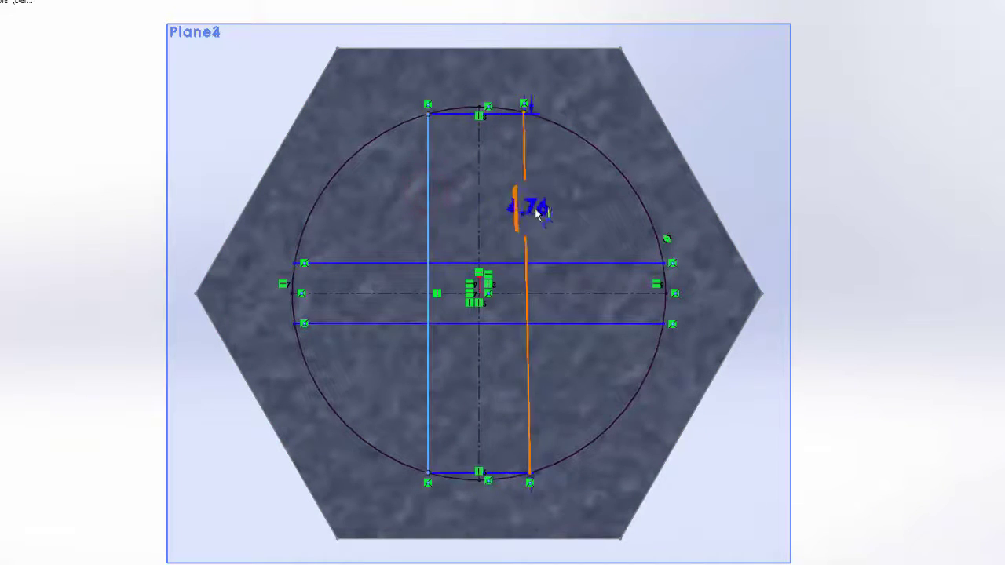
pyautogui.click(523, 208)
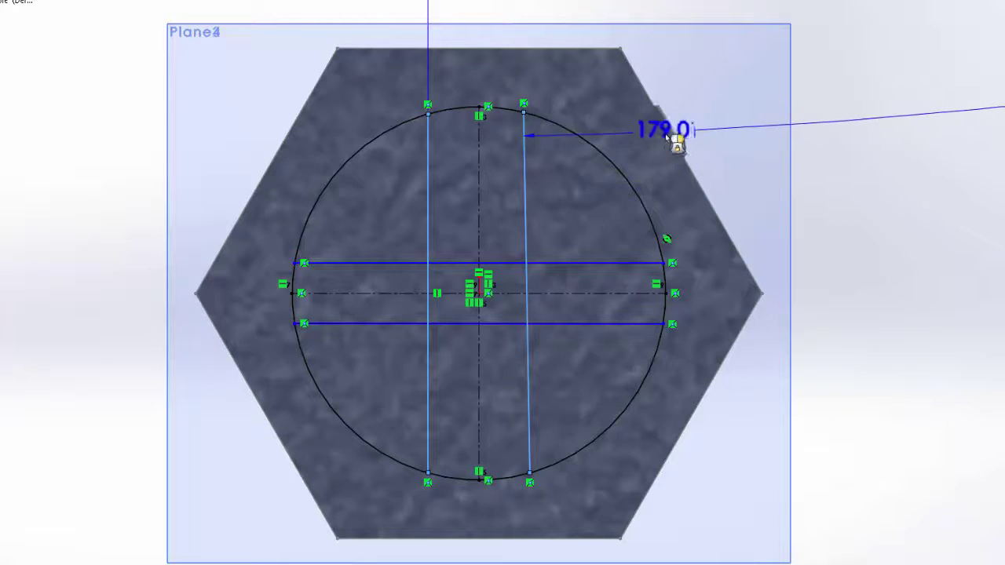
pyautogui.click(534, 163)
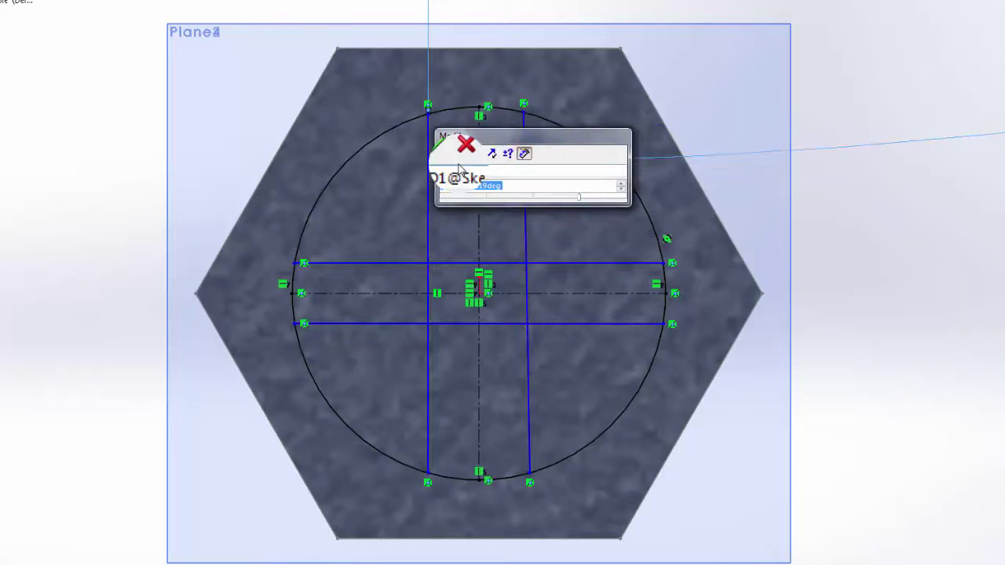
pyautogui.click(462, 157)
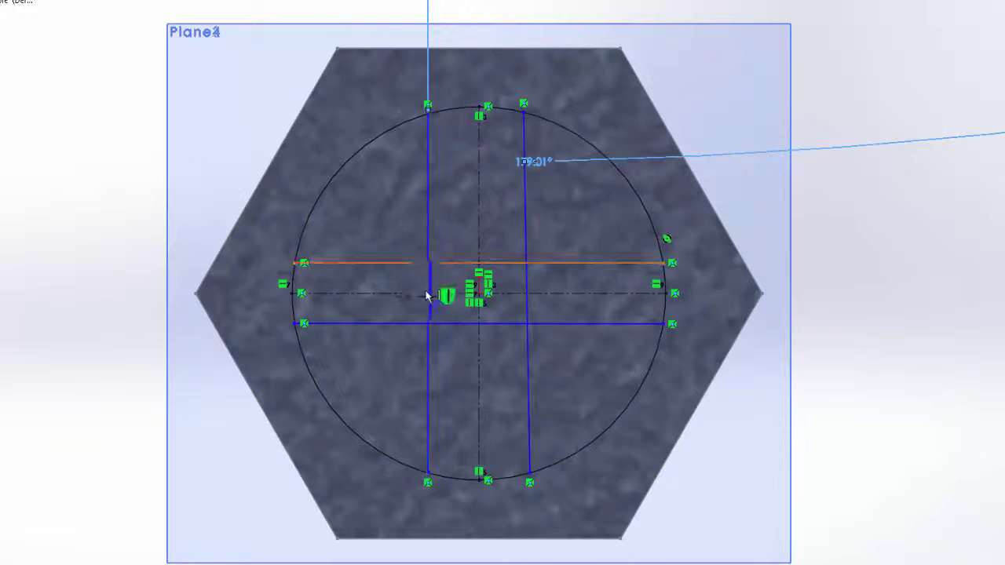
# Add a vertical relation to the slightly slanted line on the right side of the vertical centerline
pyautogui.click(502, 273)
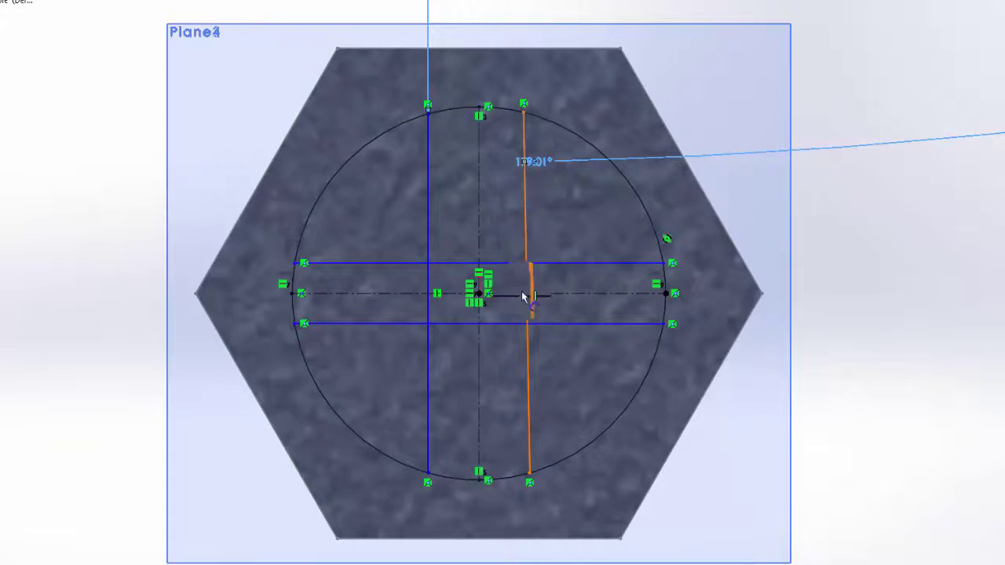
pyautogui.press('Escape')
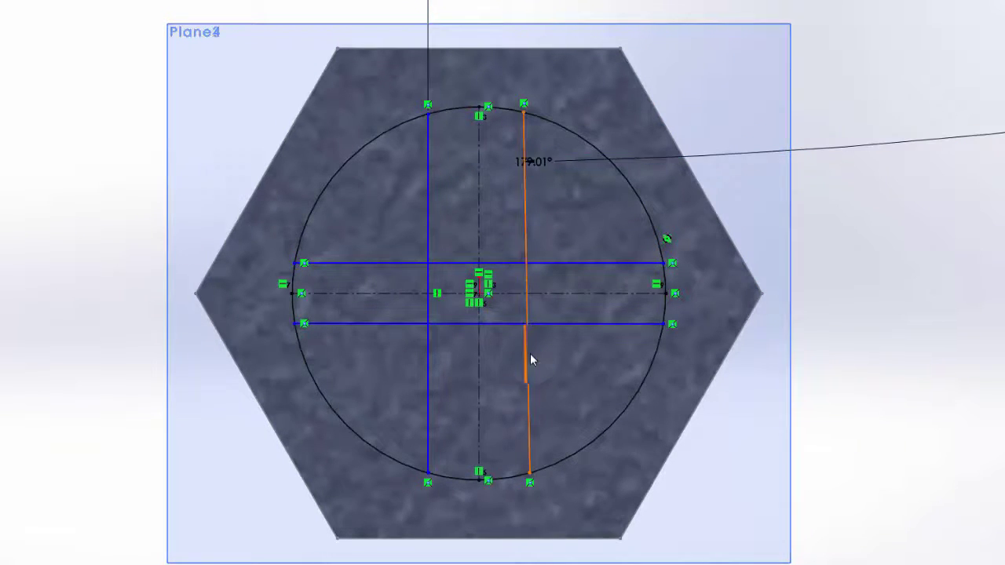
pyautogui.click(528, 357)
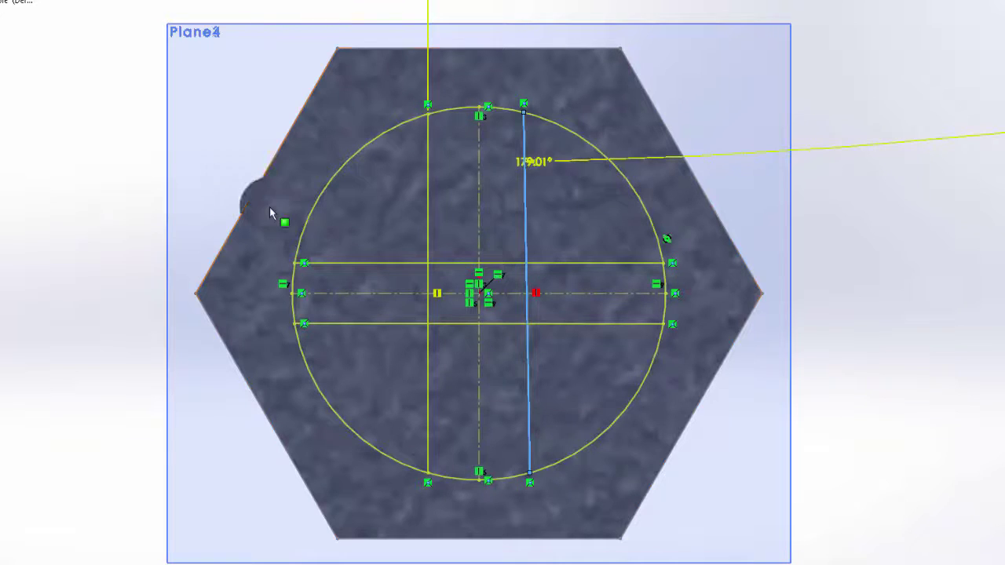
# Delete the angle dimension between the two vertical lines and dimension the distance between them as 1.27 mm
pyautogui.click(534, 163)
pyautogui.press('Delete')
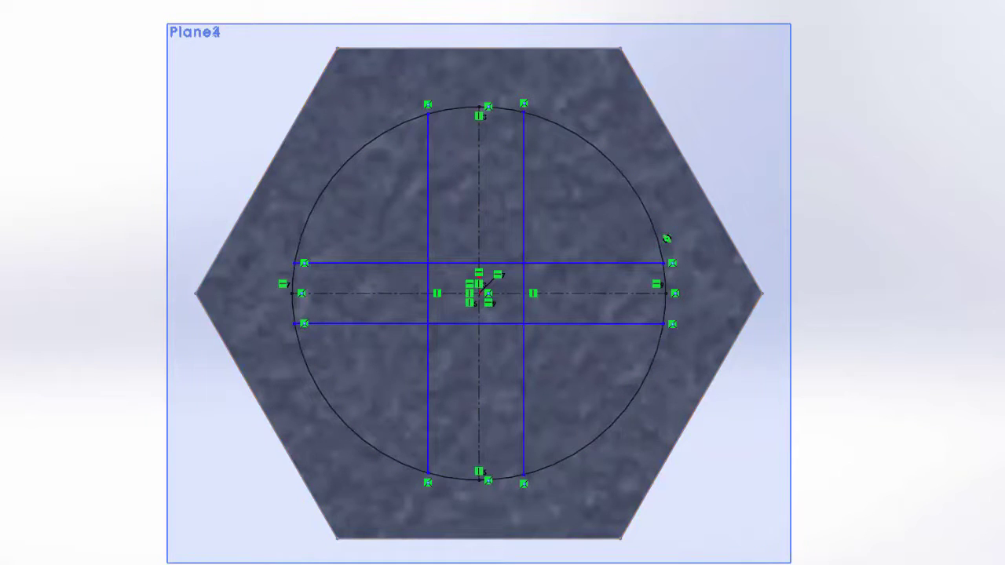
pyautogui.click(428, 154)
pyautogui.click(524, 169)
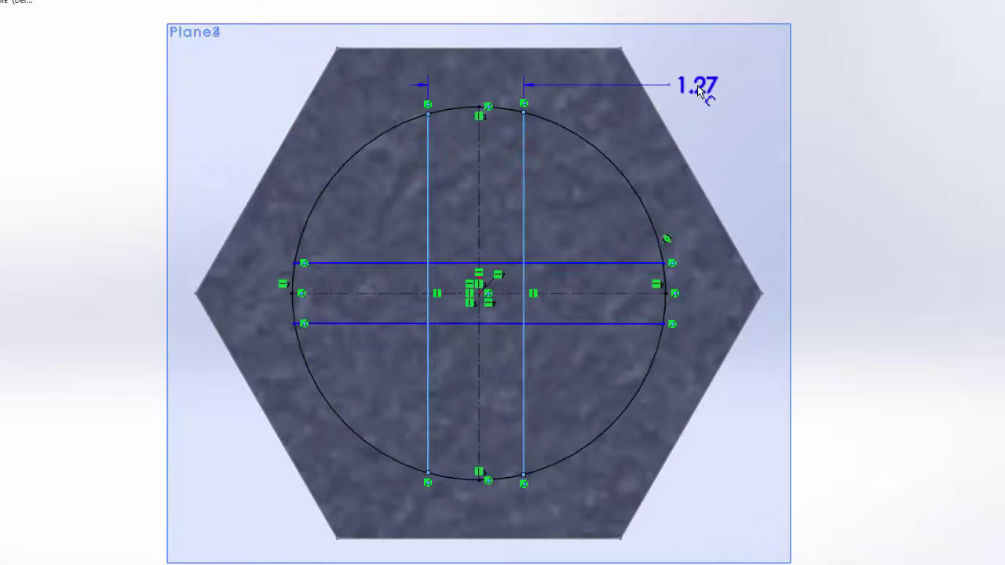
pyautogui.click(697, 85)
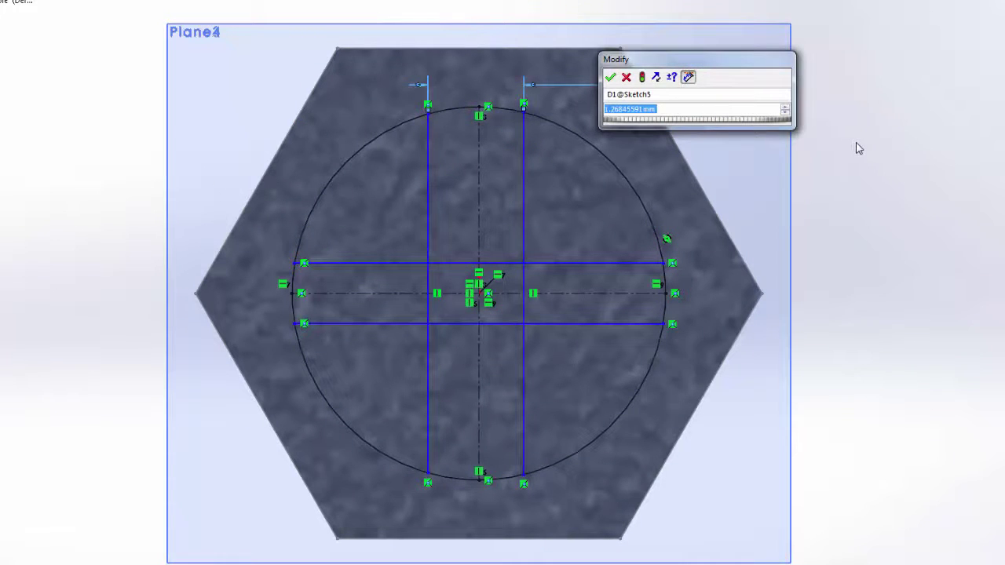
pyautogui.write('1.27')
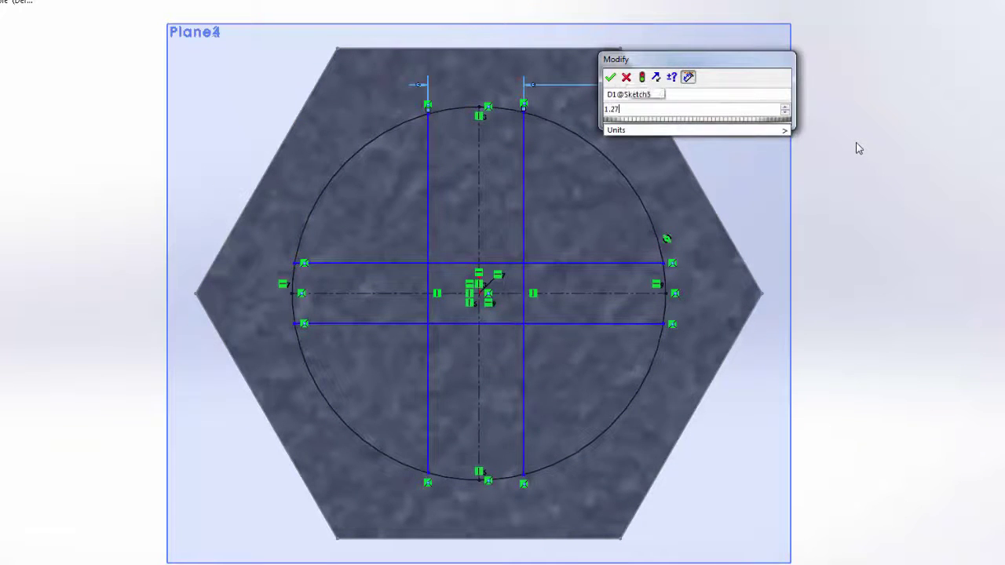
pyautogui.press('Return')
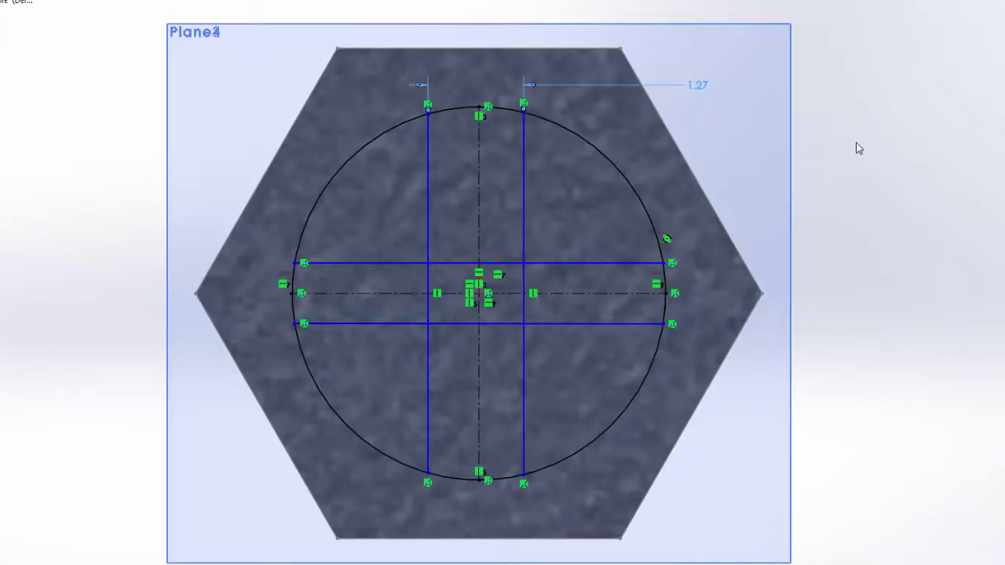
pyautogui.click(856, 144)
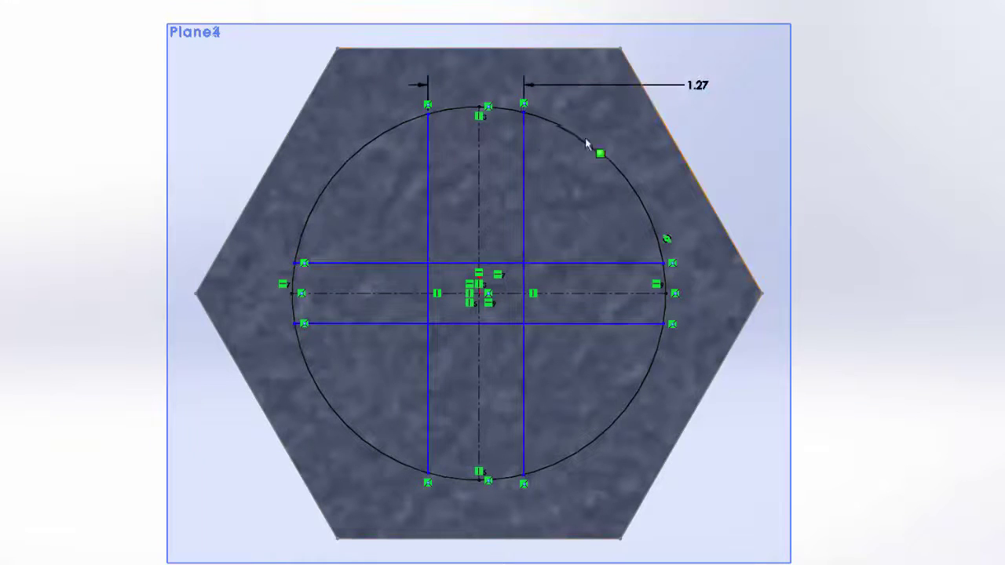
# Make the two vertical lines symmetric about the vertical centerline
pyautogui.click(426, 186)
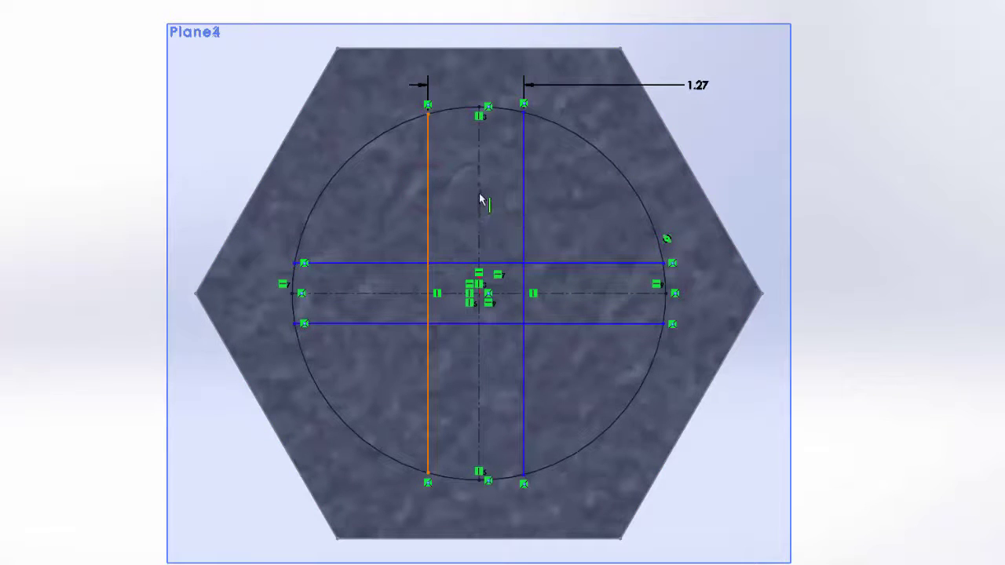
pyautogui.keyDown('ctrl'); pyautogui.click(481, 196); pyautogui.keyUp('ctrl')
pyautogui.keyDown('ctrl'); pyautogui.click(522, 197); pyautogui.keyUp('ctrl')
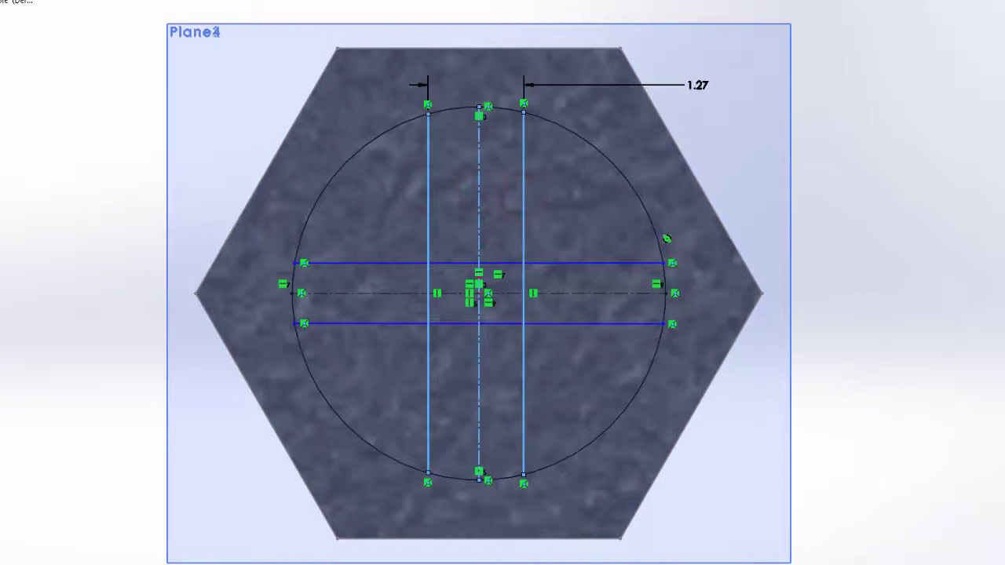
pyautogui.click(829, 179)
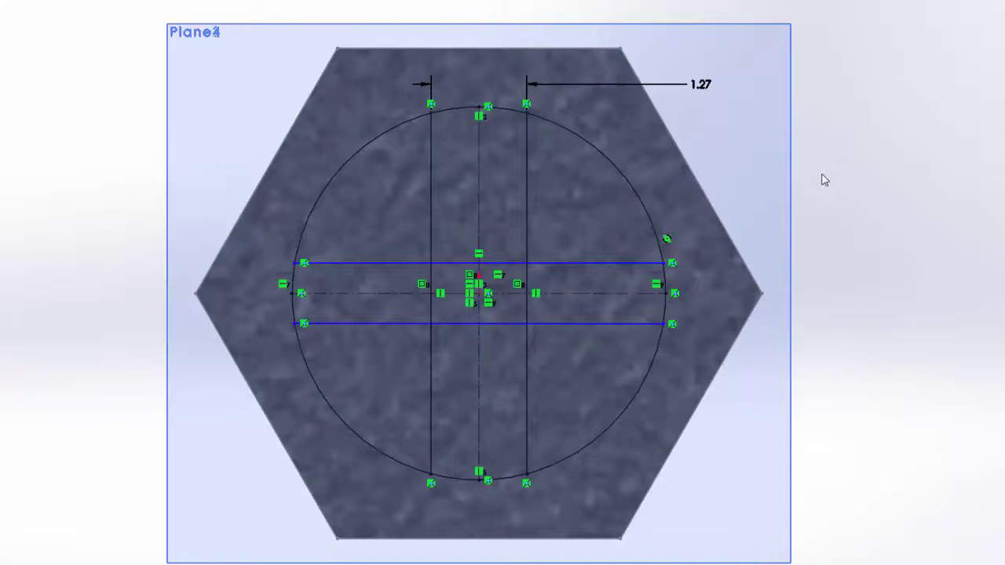
# Make the two horizontal lines symmetric about the horizontal centerline
pyautogui.click(601, 264)
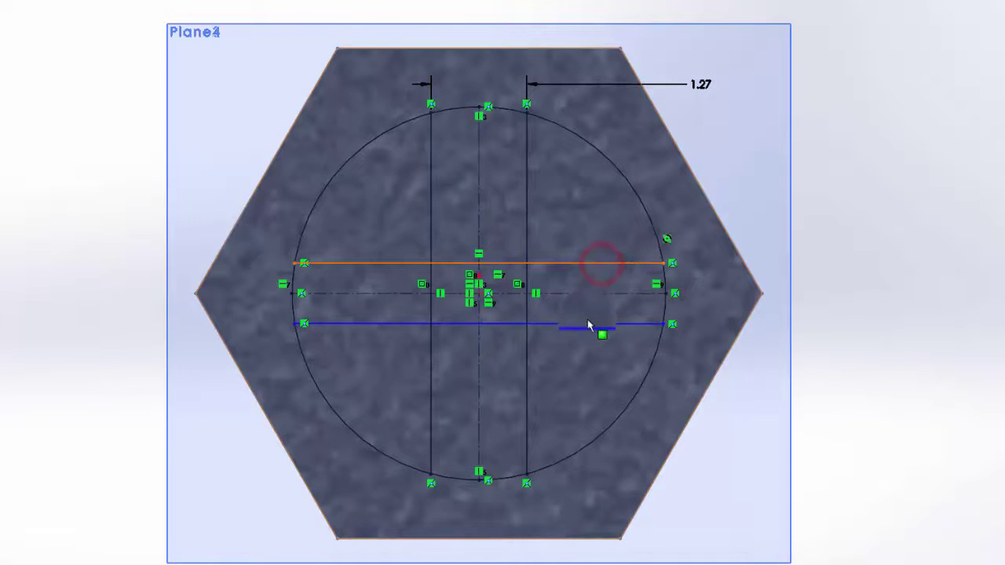
pyautogui.keyDown('ctrl'); pyautogui.click(588, 323); pyautogui.keyUp('ctrl')
pyautogui.keyDown('ctrl'); pyautogui.click(578, 293); pyautogui.keyUp('ctrl')
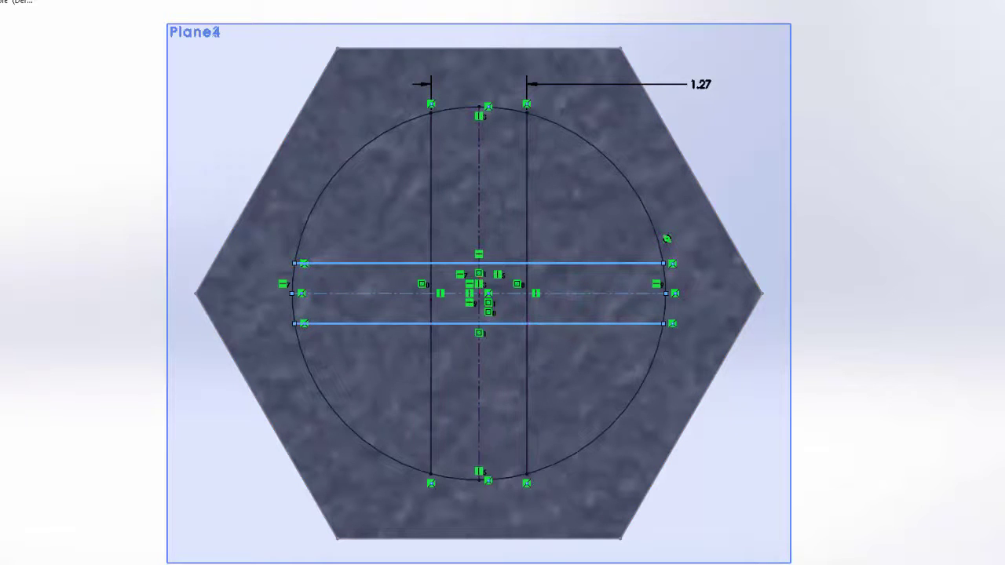
pyautogui.press('Escape')
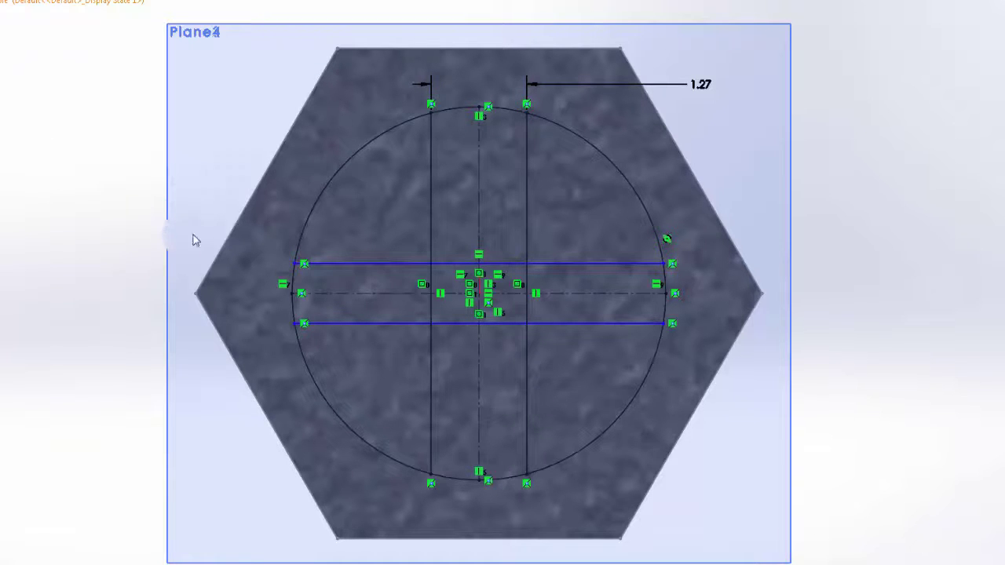
# Trim away the line segments in the middle of the cross, between the four inner corners where the lines intersect
pyautogui.scroll(-5, 491, 299)
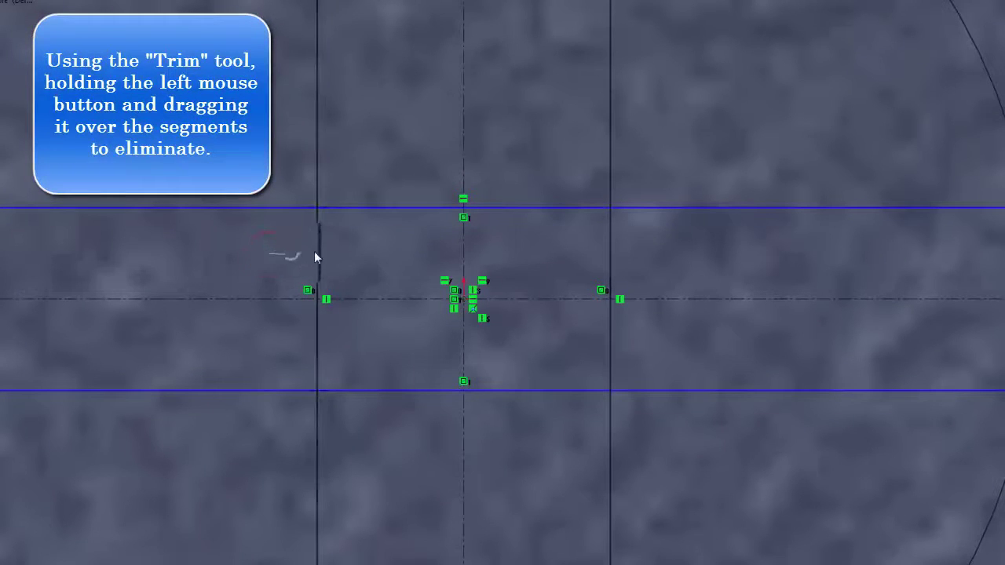
pyautogui.moveTo(354, 218)
pyautogui.mouseDown()
pyautogui.moveTo(359, 197)
pyautogui.moveTo(524, 213)
pyautogui.moveTo(528, 164)
pyautogui.mouseUp()
pyautogui.moveTo(571, 230)
pyautogui.mouseDown()
pyautogui.moveTo(629, 258)
pyautogui.moveTo(648, 296)
pyautogui.mouseUp()
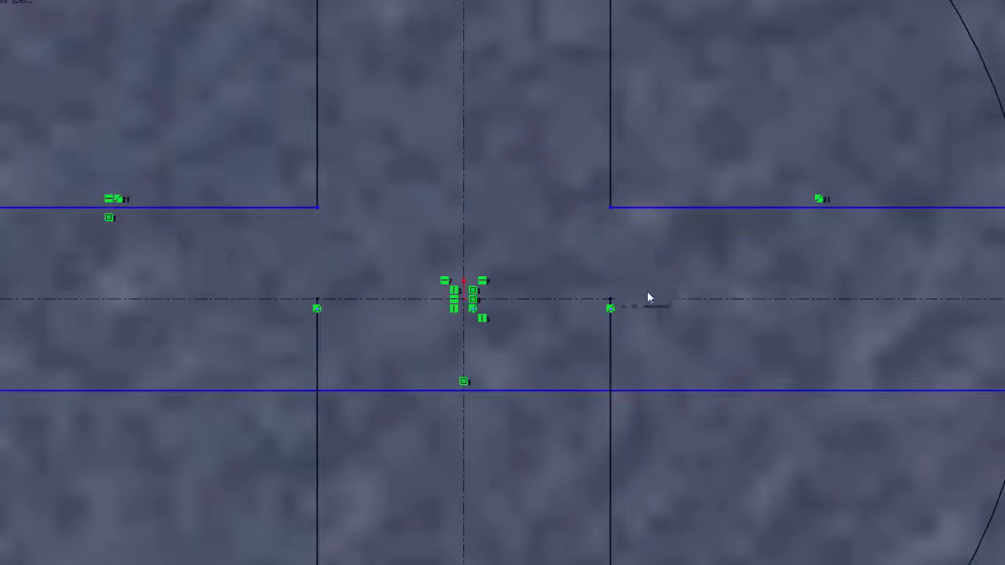
pyautogui.moveTo(650, 336)
pyautogui.mouseDown()
pyautogui.moveTo(574, 376)
pyautogui.moveTo(563, 396)
pyautogui.moveTo(384, 400)
pyautogui.mouseUp()
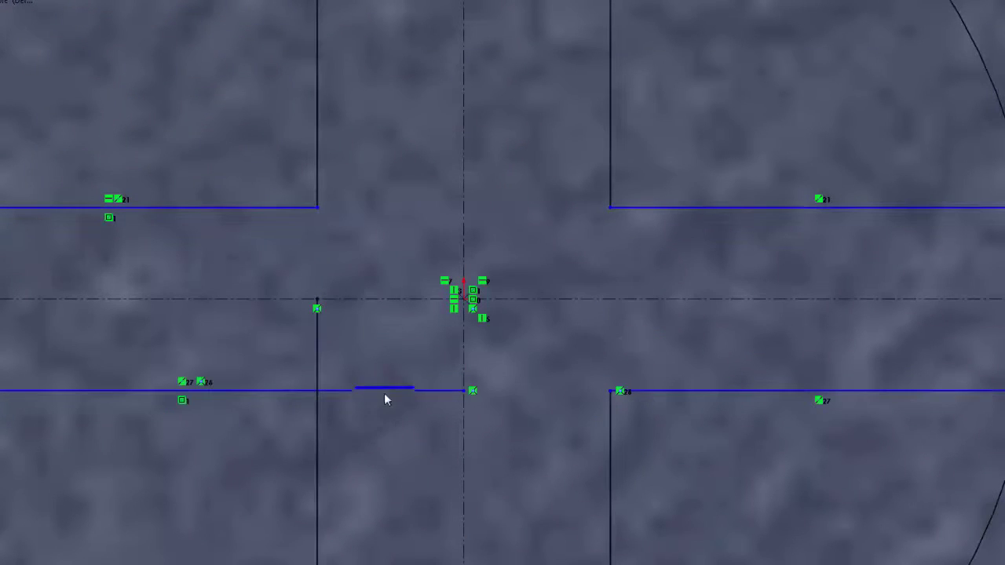
pyautogui.moveTo(273, 344)
pyautogui.mouseDown()
pyautogui.moveTo(353, 384)
pyautogui.moveTo(357, 418)
pyautogui.mouseUp()
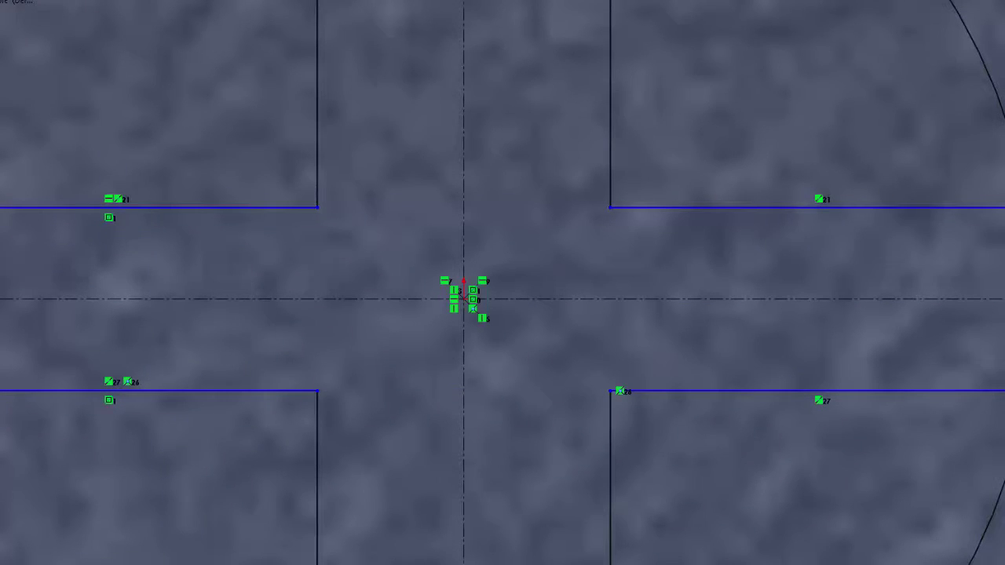
# Draw a diagonal centerline from the cross's upper-left inner corner to its lower-right one, and make the other two inner corners symmetric about it
pyautogui.moveTo(319, 207); pyautogui.dragTo(613, 391)
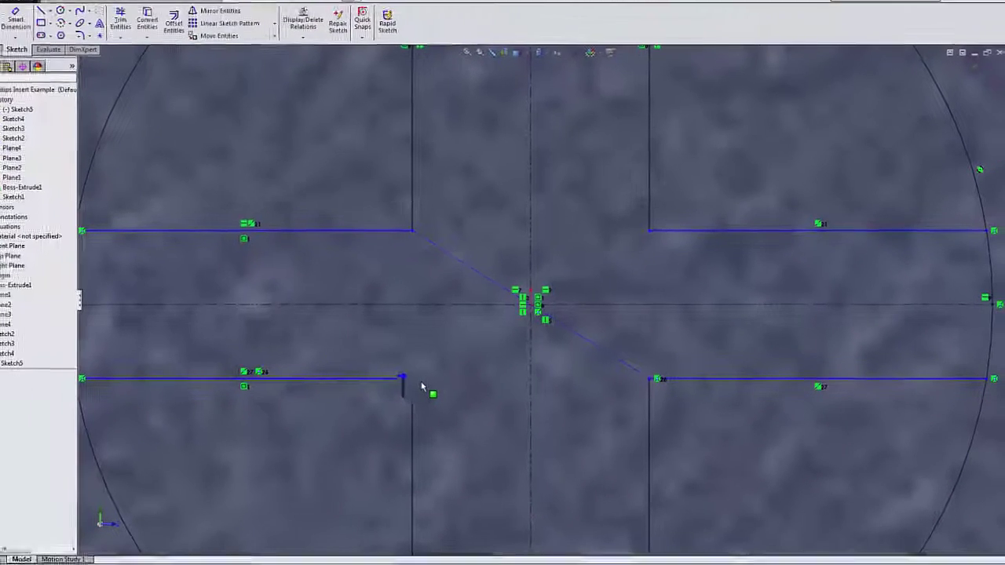
pyautogui.click(403, 379)
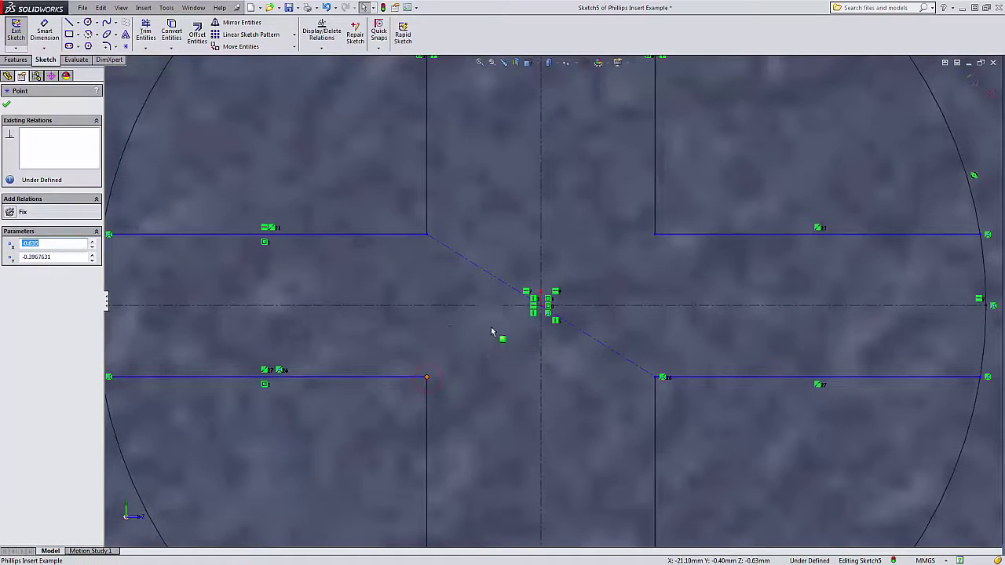
pyautogui.keyDown('ctrl'); pyautogui.click(656, 234); pyautogui.keyUp('ctrl')
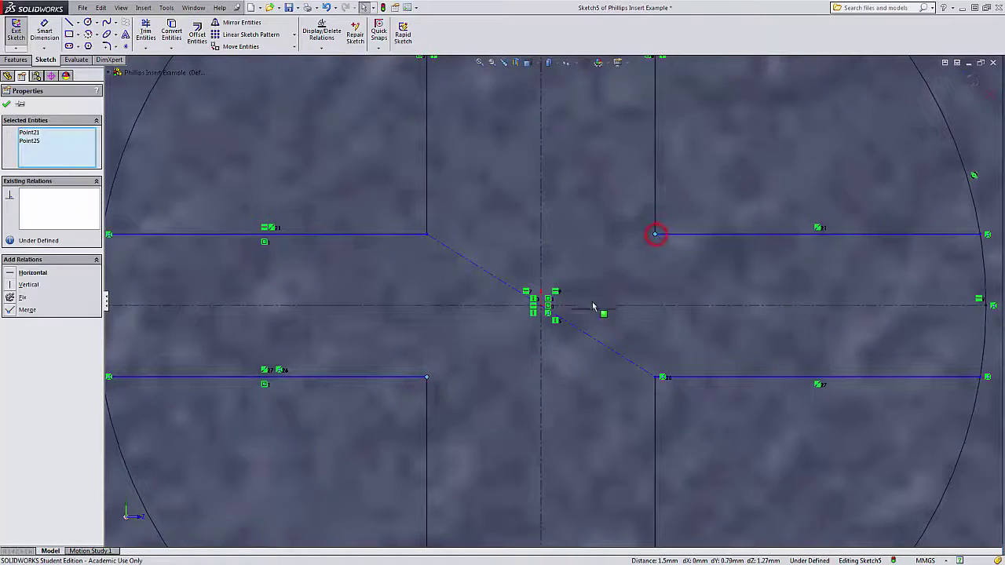
pyautogui.keyDown('ctrl'); pyautogui.click(591, 344); pyautogui.keyUp('ctrl')
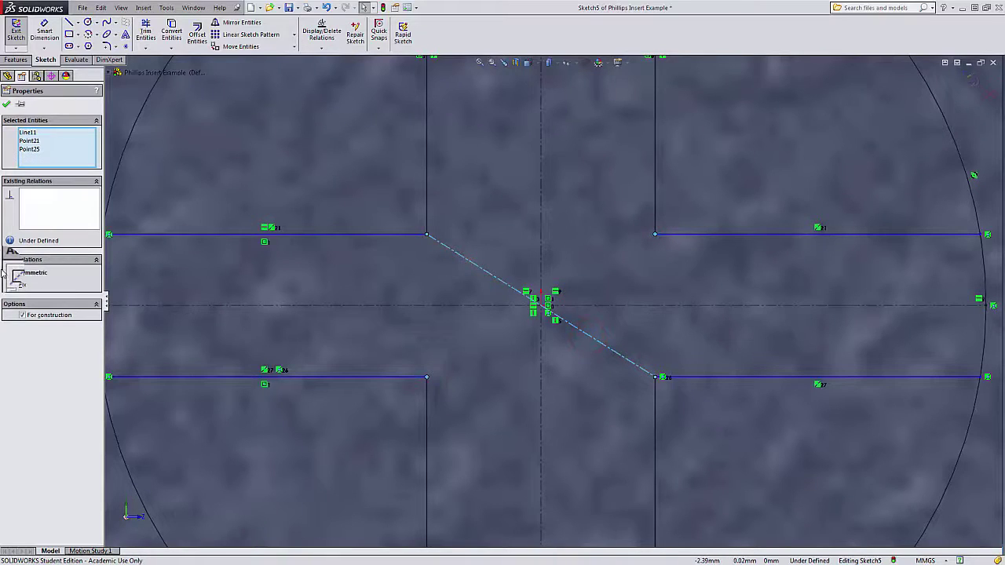
pyautogui.click(14, 273)
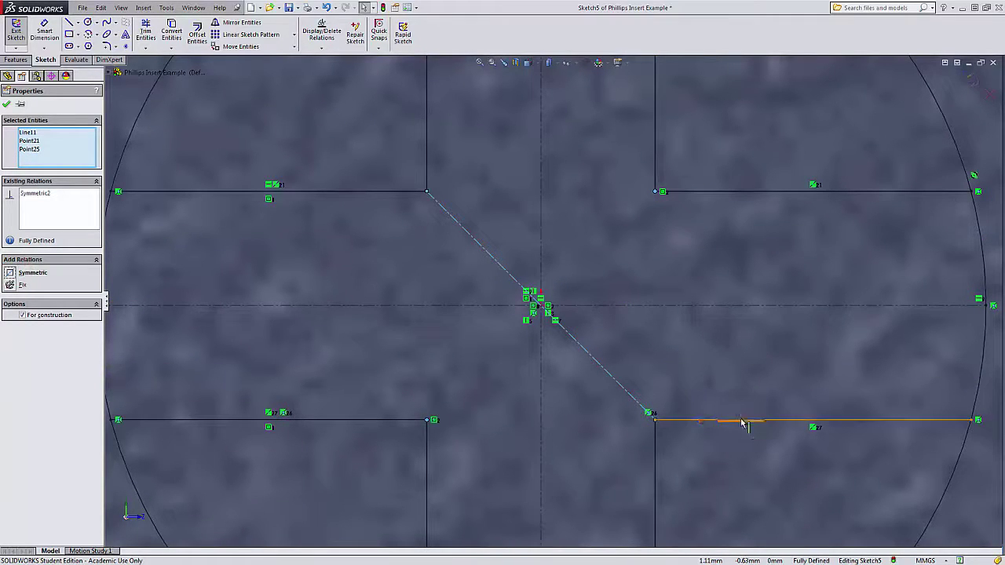
# Trim the four circle arcs between the arms of the cross and exit the sketch
pyautogui.press('f')
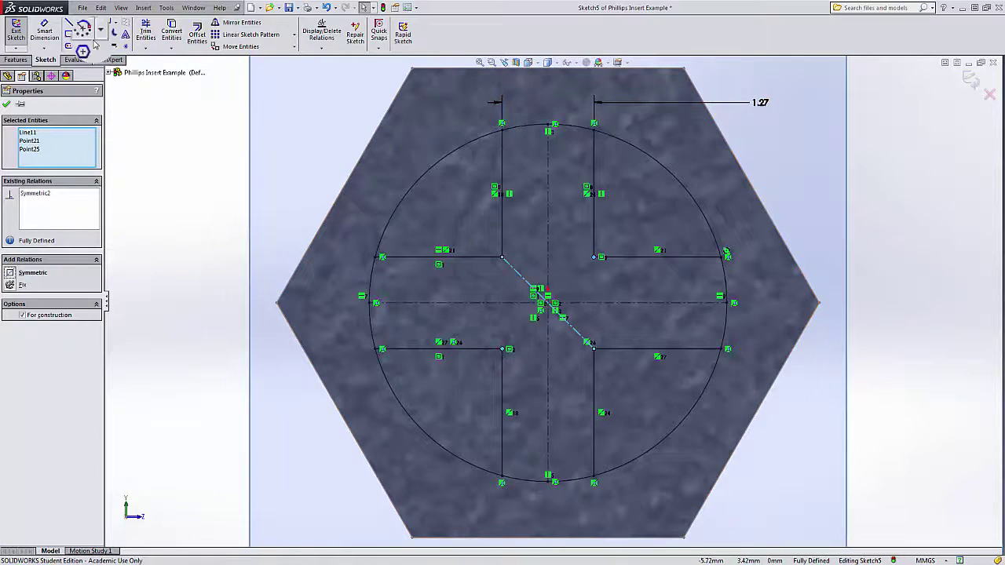
pyautogui.click(146, 33)
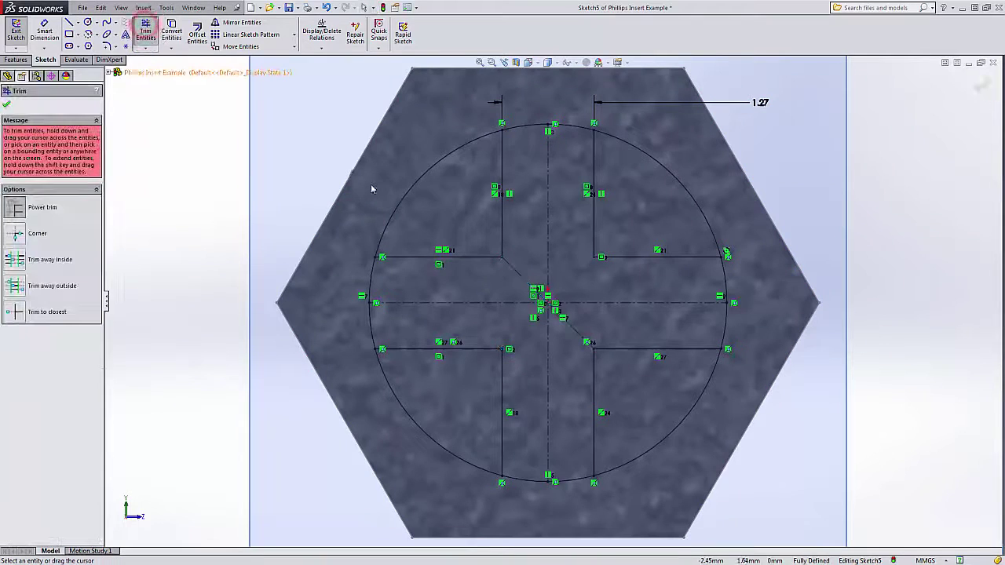
pyautogui.moveTo(380, 187); pyautogui.dragTo(414, 203)
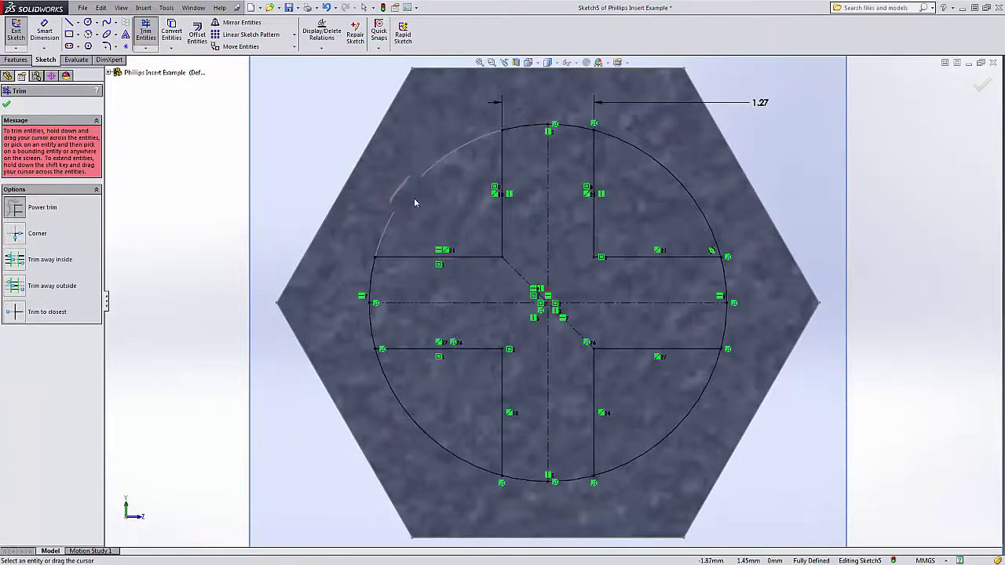
pyautogui.moveTo(662, 134); pyautogui.dragTo(658, 222)
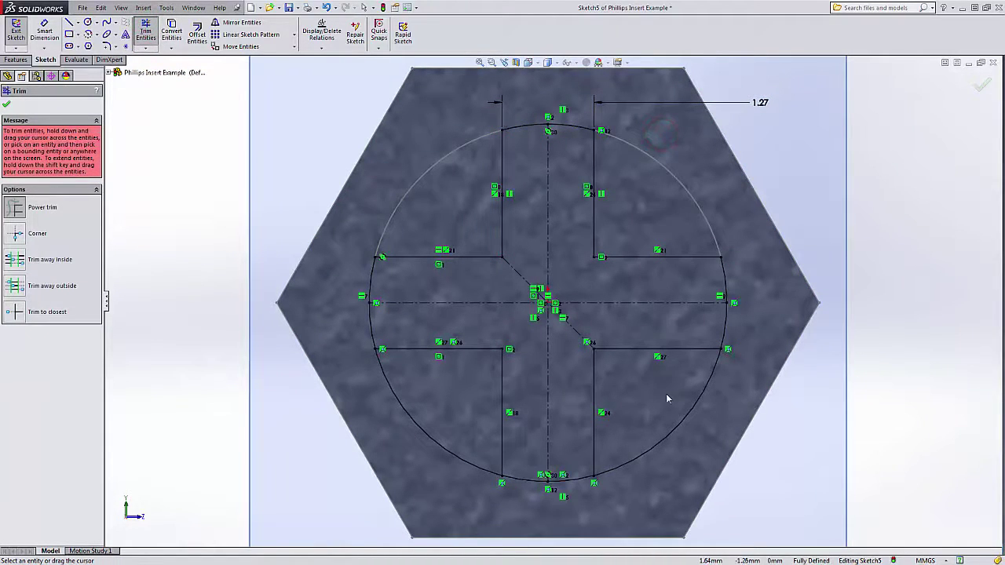
pyautogui.moveTo(677, 429)
pyautogui.mouseDown()
pyautogui.moveTo(471, 440)
pyautogui.moveTo(456, 464)
pyautogui.moveTo(390, 444)
pyautogui.mouseUp()
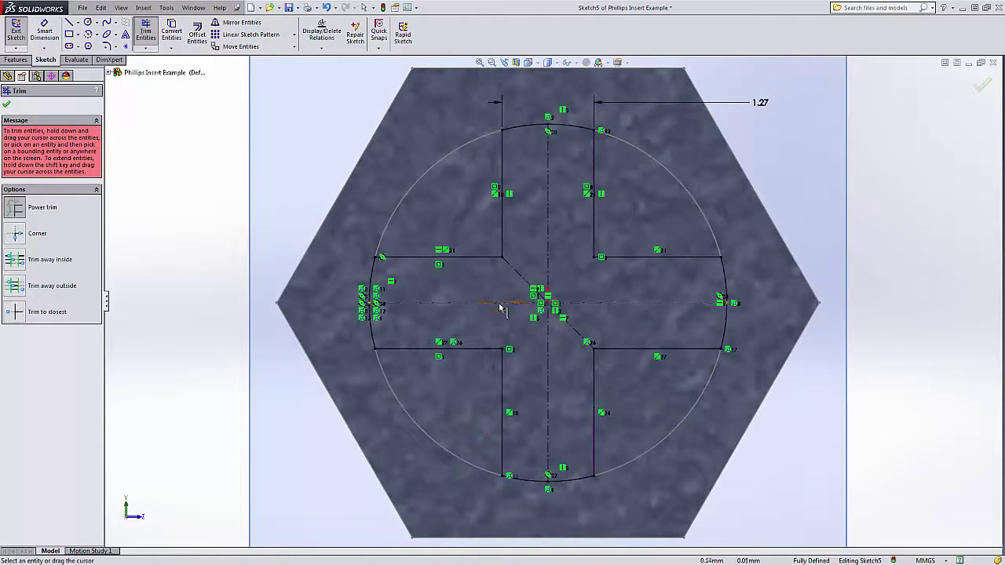
pyautogui.moveTo(377, 339)
pyautogui.mouseDown()
pyautogui.moveTo(413, 328)
pyautogui.moveTo(422, 343)
pyautogui.moveTo(526, 369)
pyautogui.mouseUp()
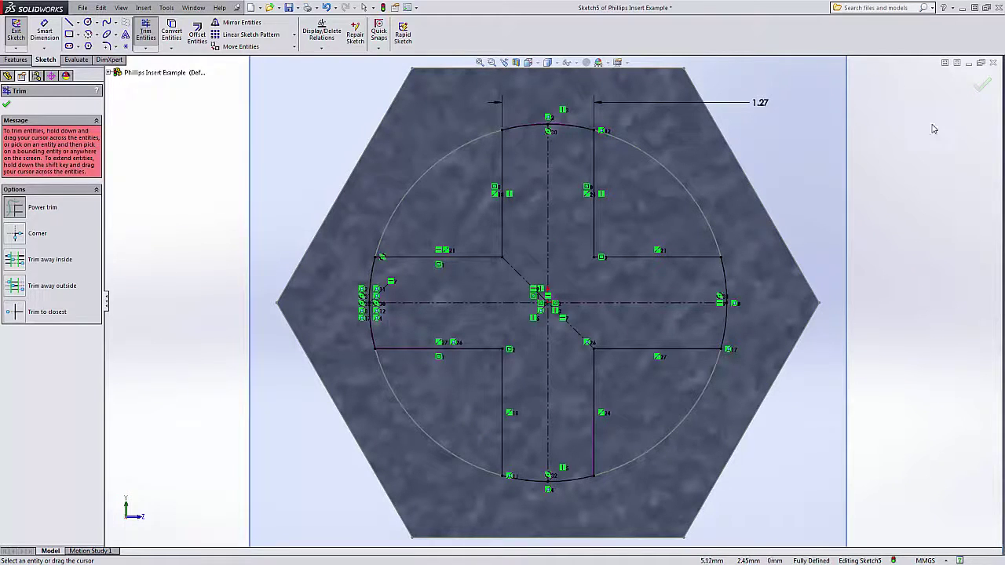
pyautogui.click(981, 89)
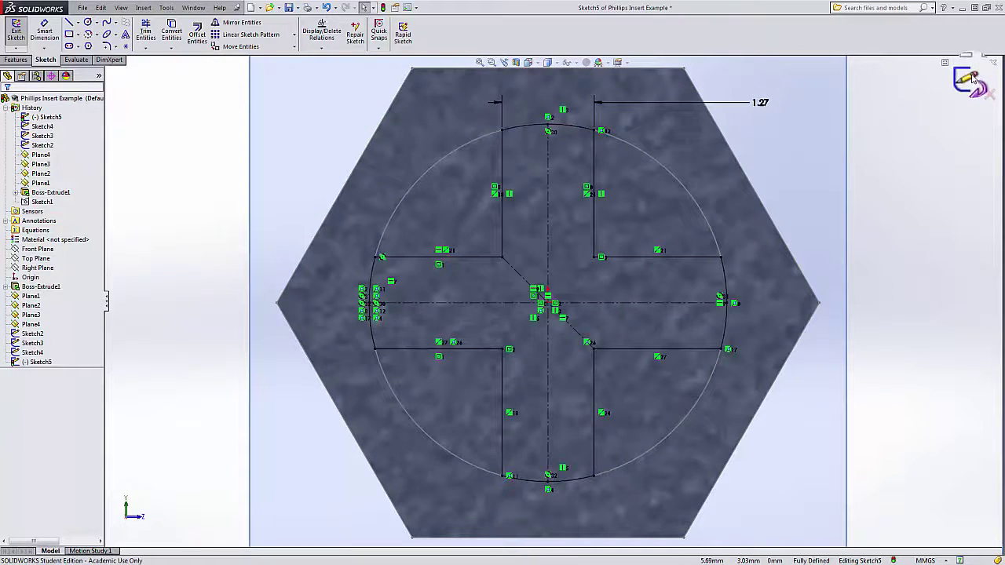
pyautogui.click(973, 79)
# Start a new sketch on Plane4 and view it normal to the plane
pyautogui.scroll(4, 604, 304)
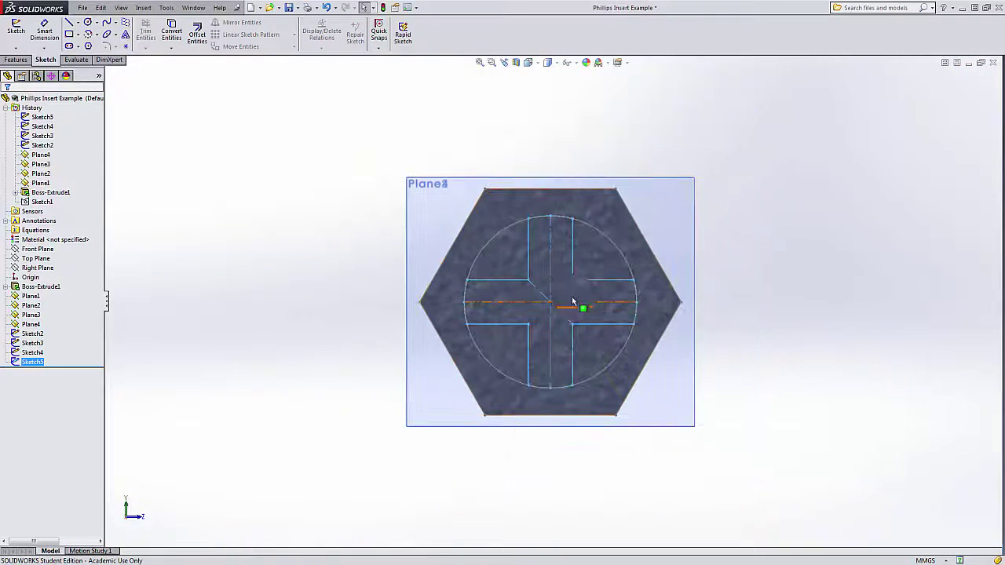
pyautogui.moveTo(559, 301); pyautogui.dragTo(599, 326, button='middle')
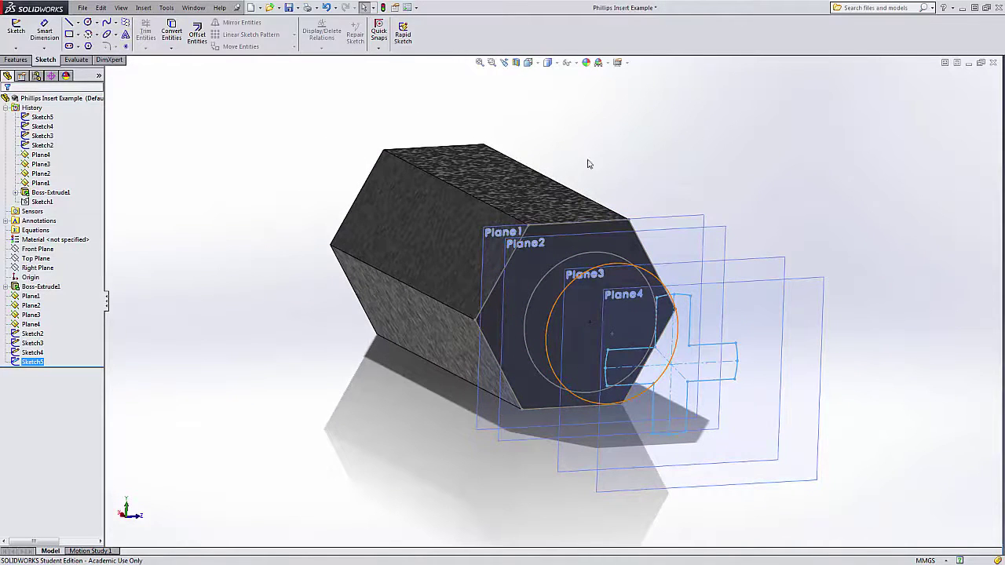
pyautogui.click(824, 286)
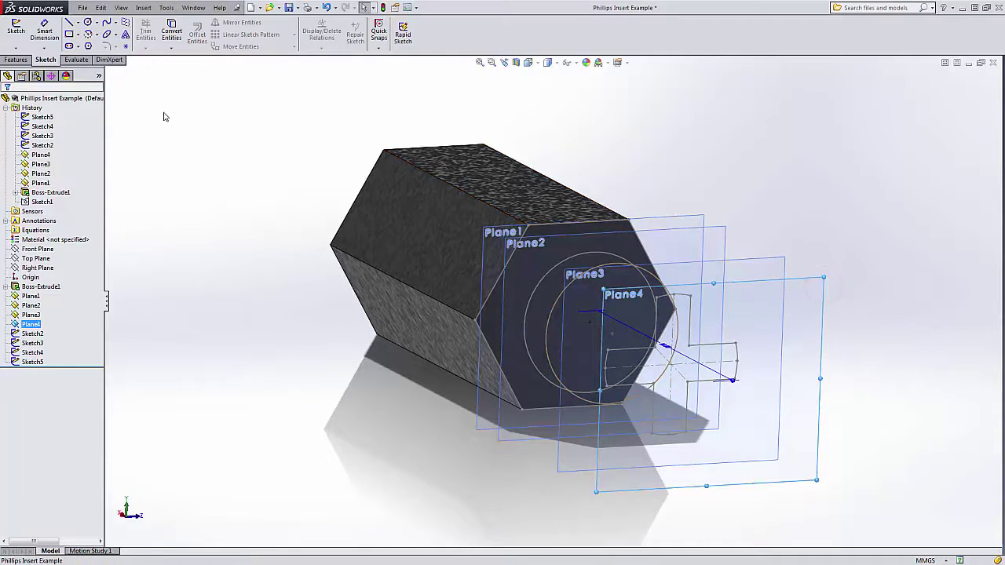
pyautogui.click(16, 33)
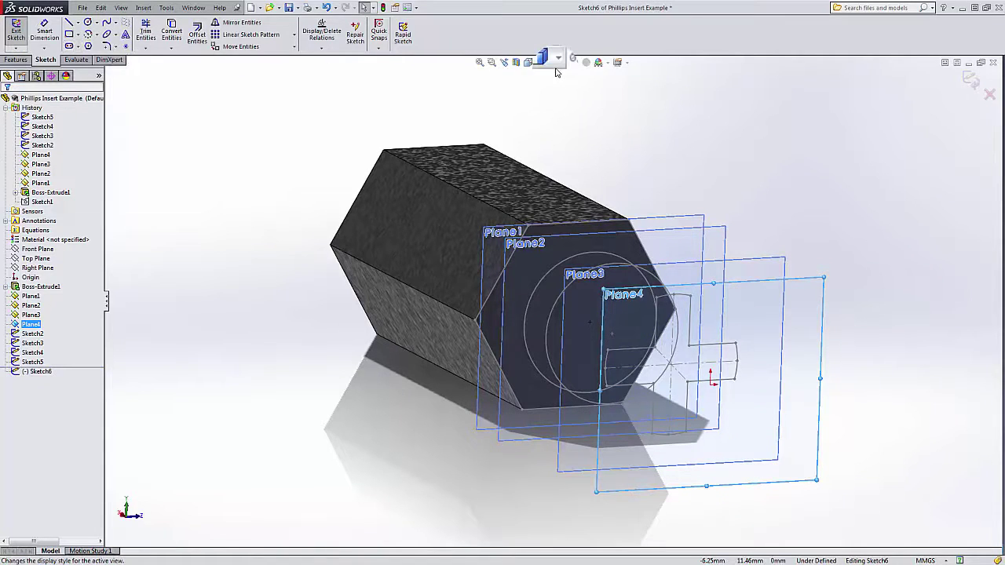
pyautogui.click(528, 62)
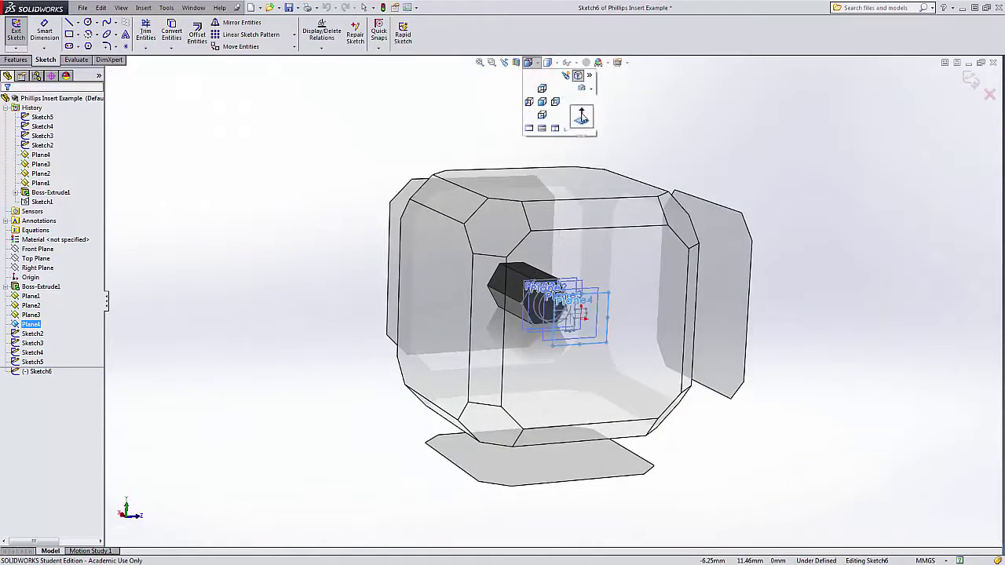
pyautogui.click(571, 105)
pyautogui.scroll(-3, 554, 300)
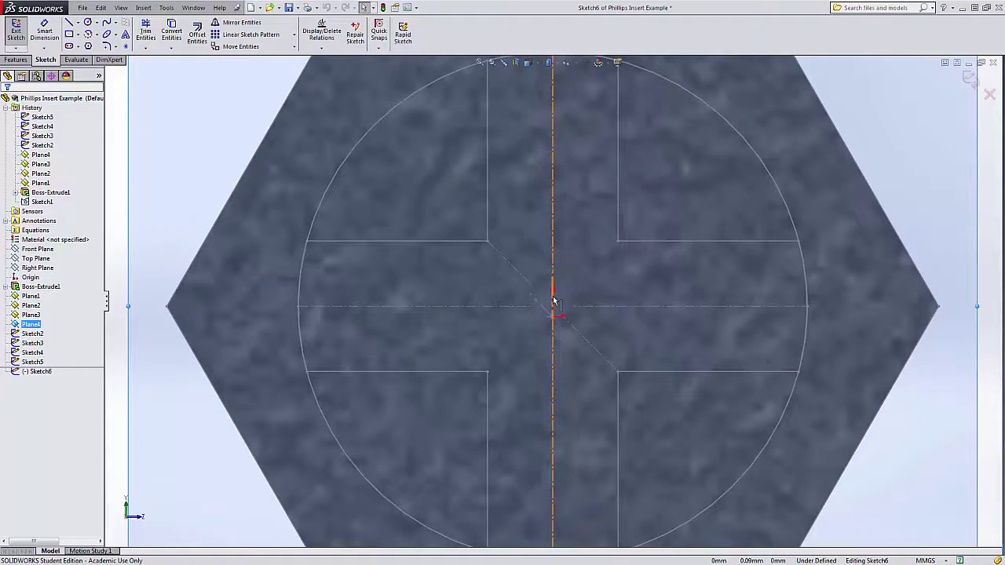
# Draw a wide and a tall corner rectangle crossing over the origin, inside the larger cross, to form a smaller cross
pyautogui.click(69, 35)
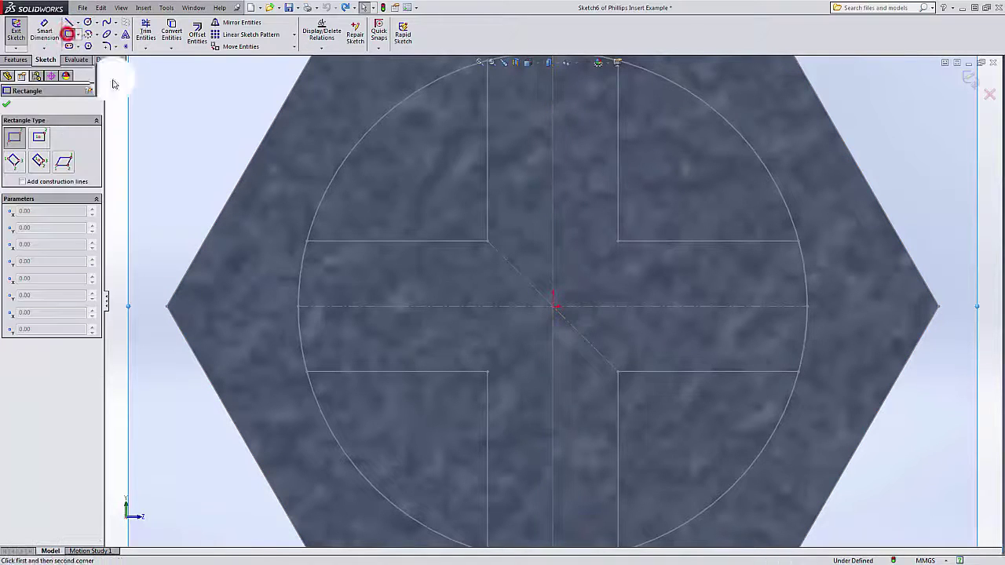
pyautogui.click(471, 279)
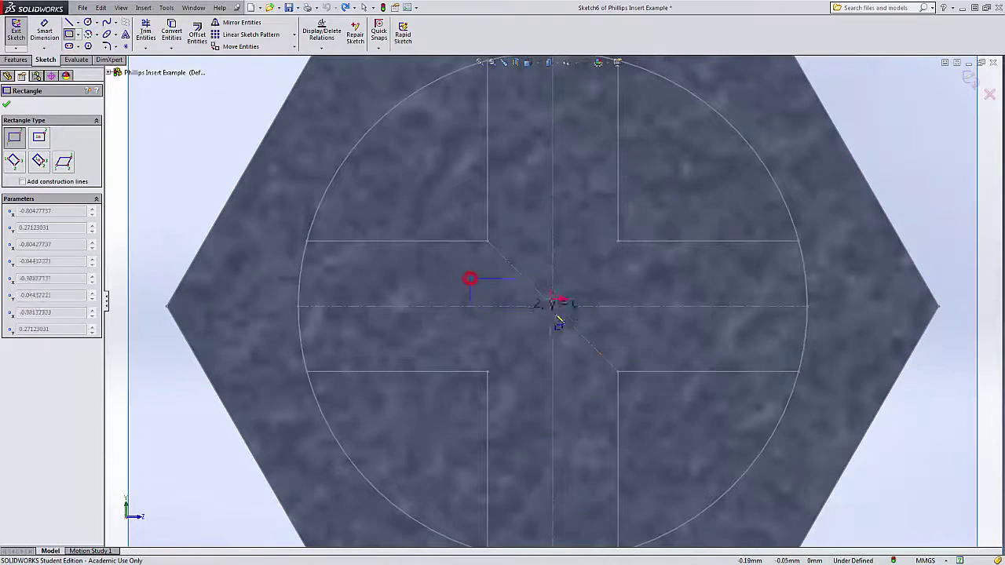
pyautogui.click(640, 338)
pyautogui.click(517, 217)
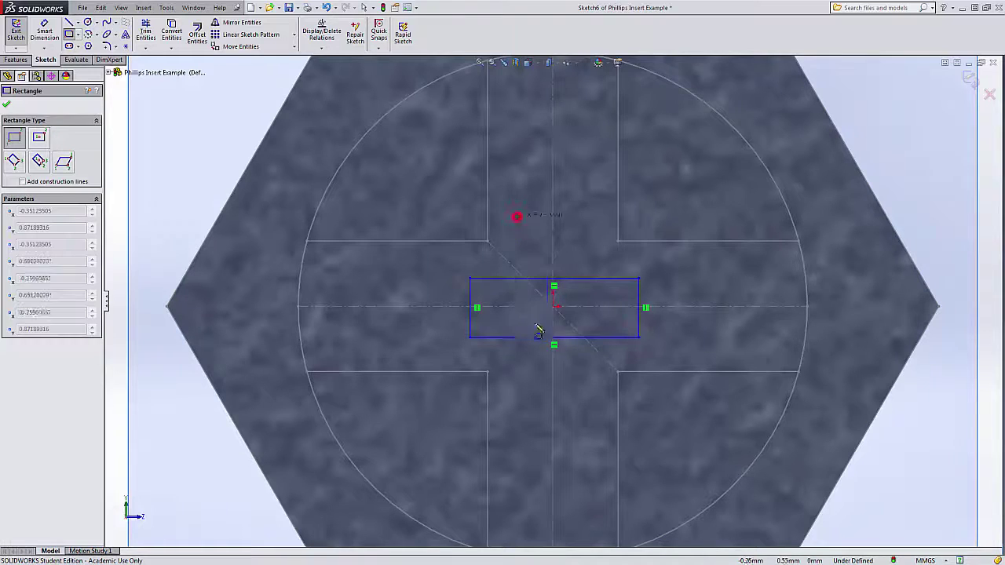
pyautogui.click(584, 396)
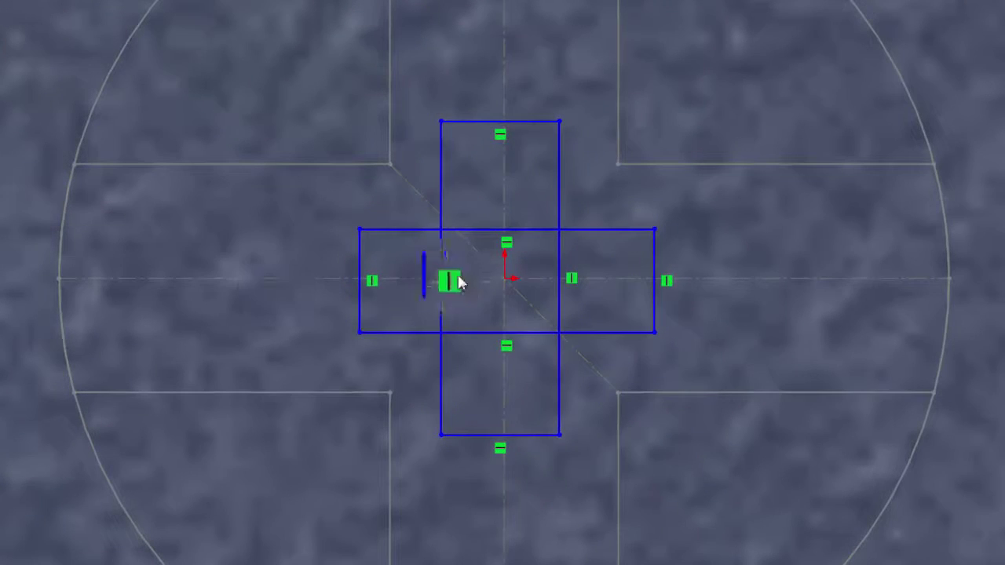
# Trim away the overlapping line segments inside the small cross so only its outer outline remains
pyautogui.moveTo(422, 263)
pyautogui.mouseDown()
pyautogui.moveTo(456, 255)
pyautogui.moveTo(516, 213)
pyautogui.mouseUp()
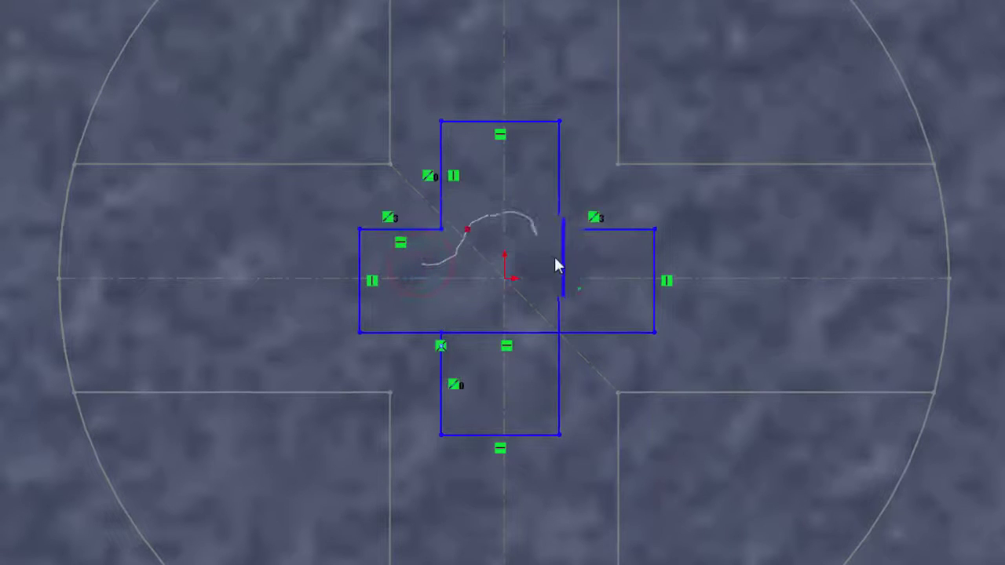
pyautogui.moveTo(537, 341); pyautogui.dragTo(534, 344)
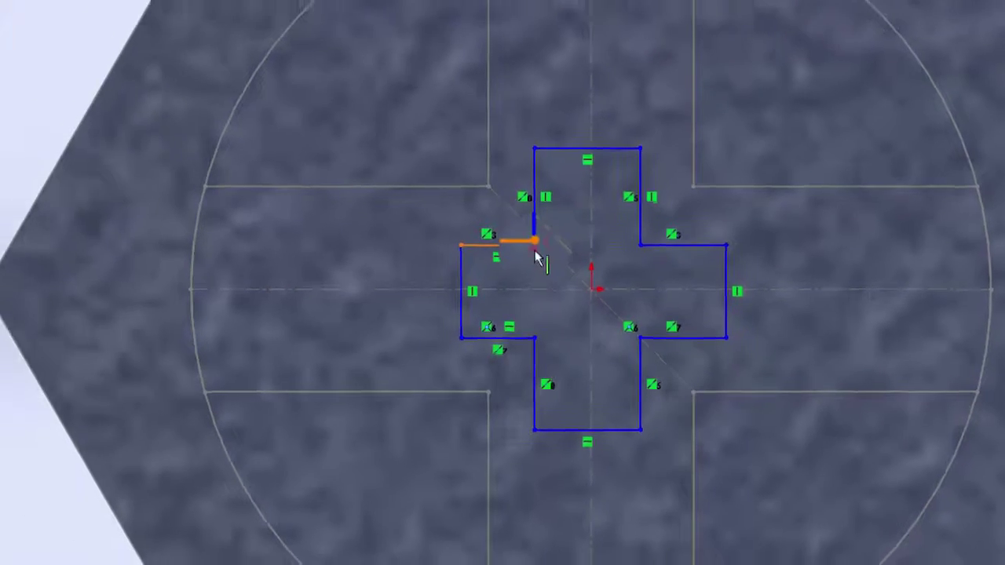
pyautogui.click(441, 233)
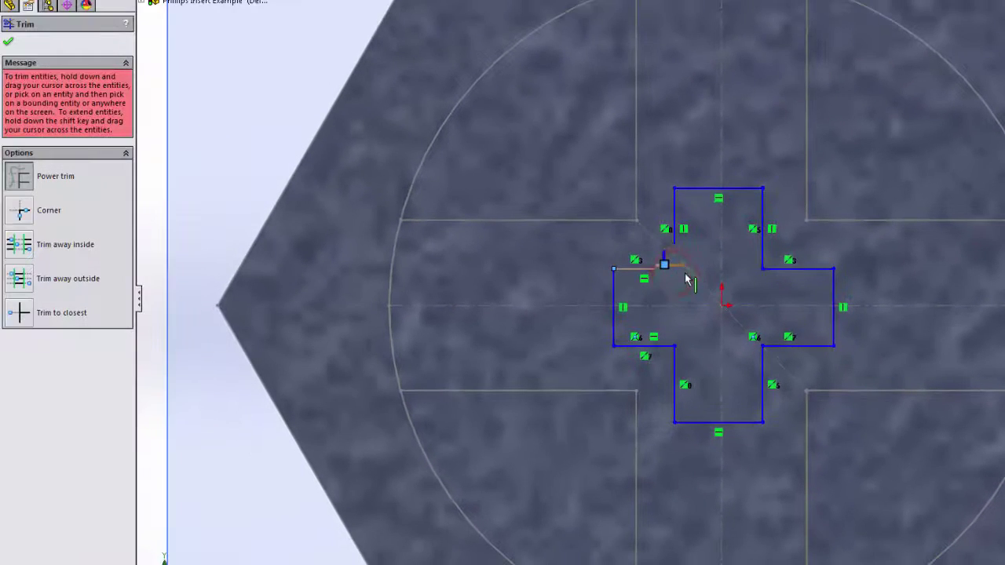
pyautogui.press('Escape')
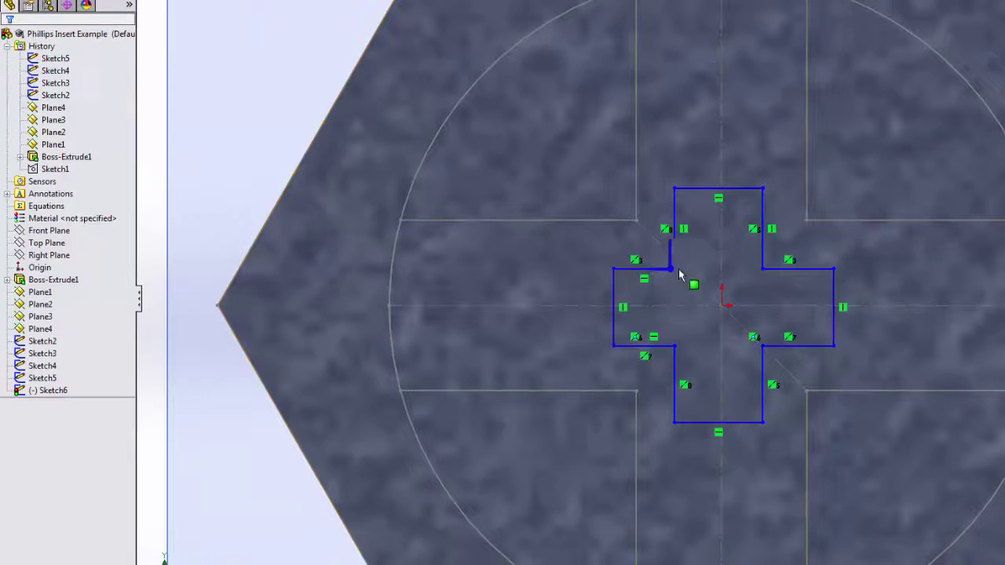
# Make the small cross's upper-left and lower-right inner corners coincident with the existing diagonal centerline
pyautogui.click(675, 269)
pyautogui.keyDown('ctrl'); pyautogui.click(688, 273); pyautogui.keyUp('ctrl')
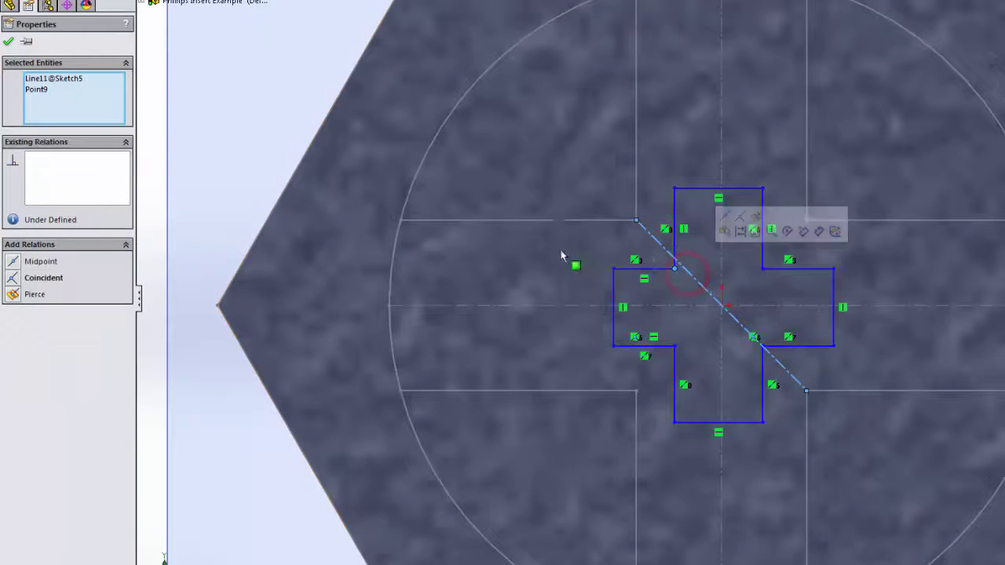
pyautogui.click(24, 277)
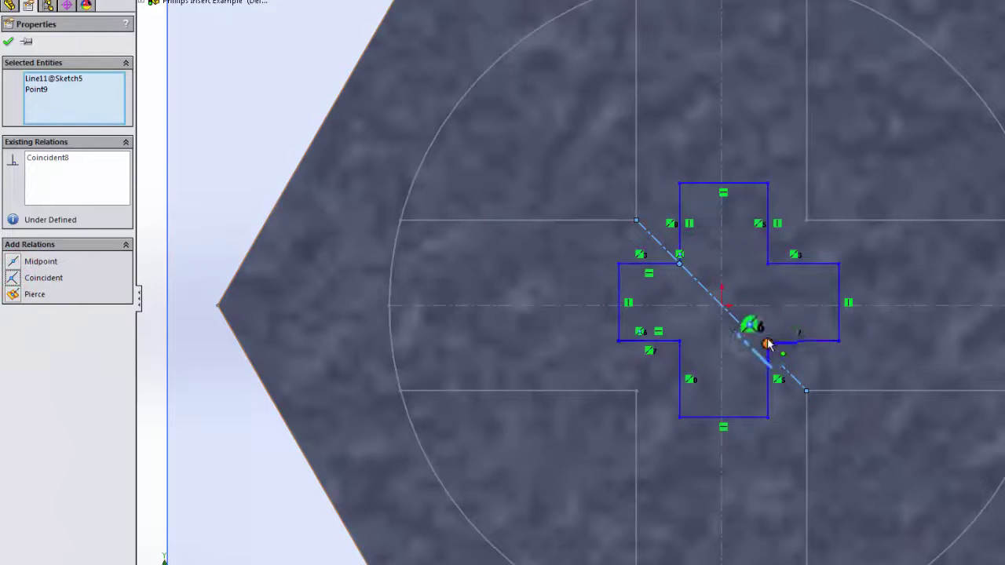
pyautogui.click(768, 340)
pyautogui.keyDown('ctrl'); pyautogui.click(779, 362); pyautogui.keyUp('ctrl')
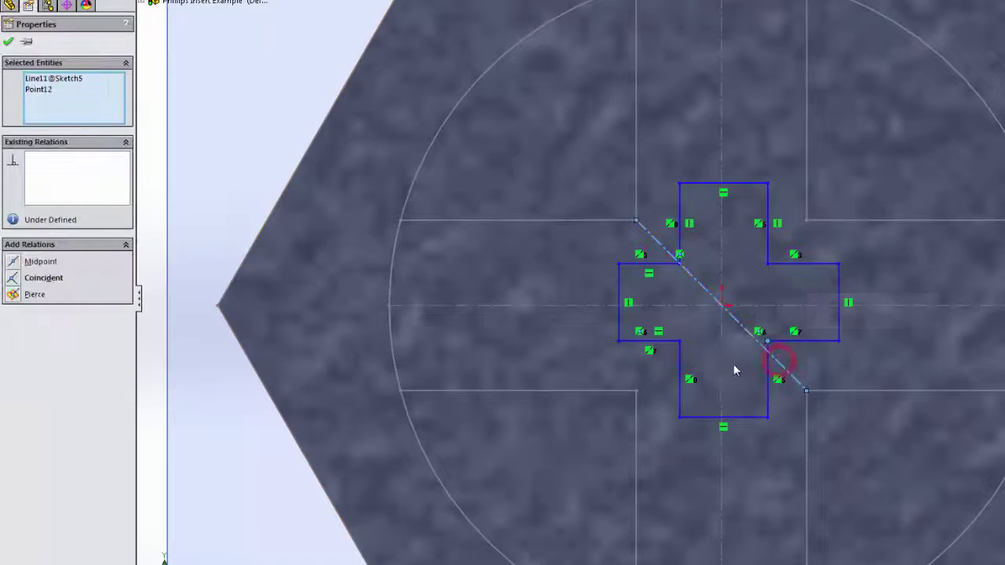
pyautogui.click(14, 280)
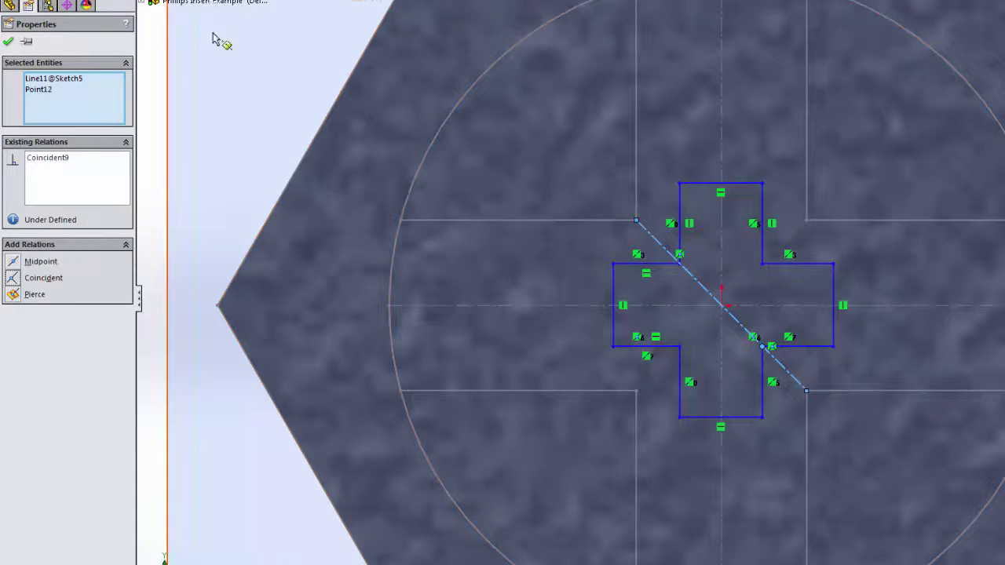
# Draw a horizontal and a vertical centerline through the origin, each spanning the circle's full 4.95 mm diameter
pyautogui.press('l')
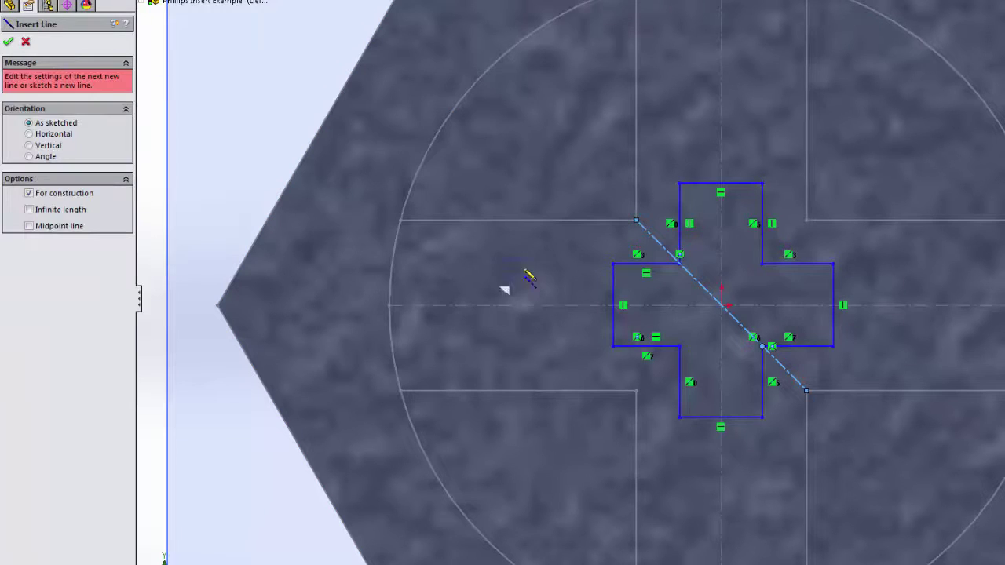
pyautogui.click(388, 306)
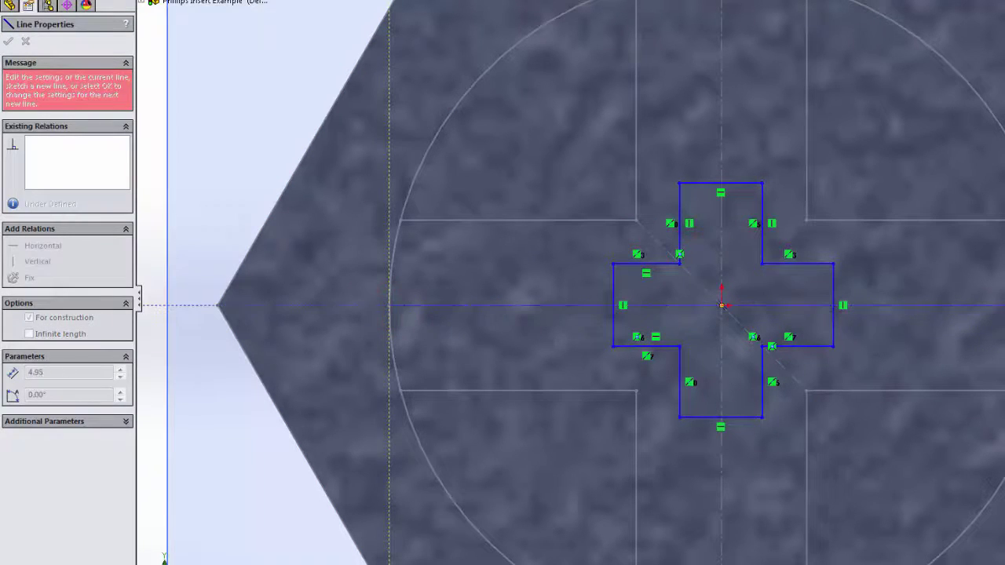
pyautogui.click(1004, 305)
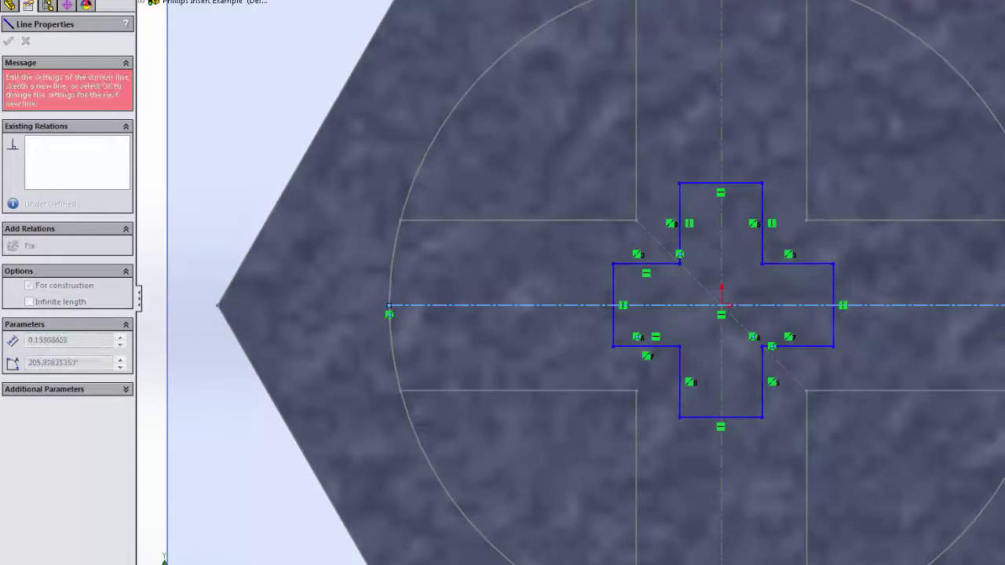
pyautogui.press('Escape')
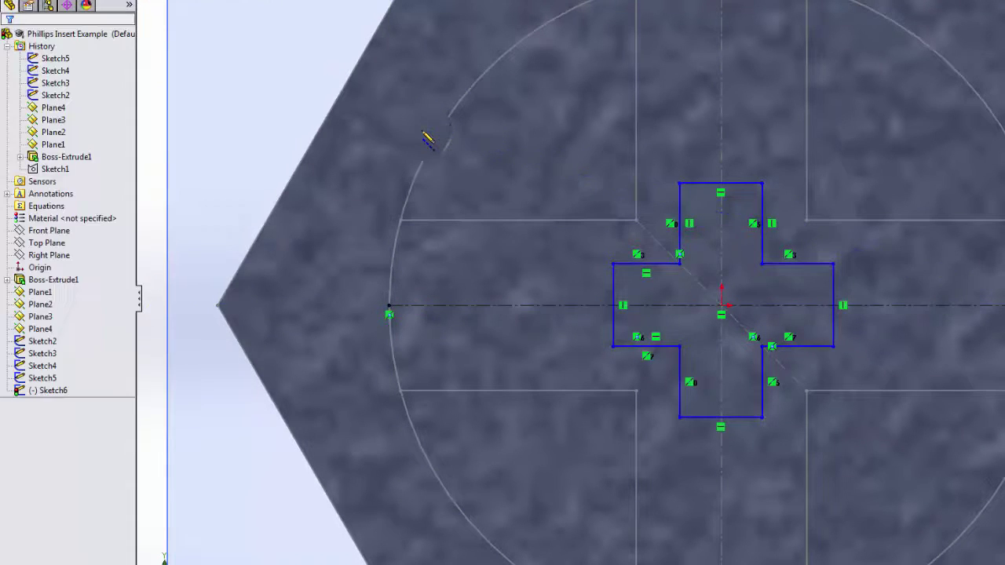
pyautogui.press('z')
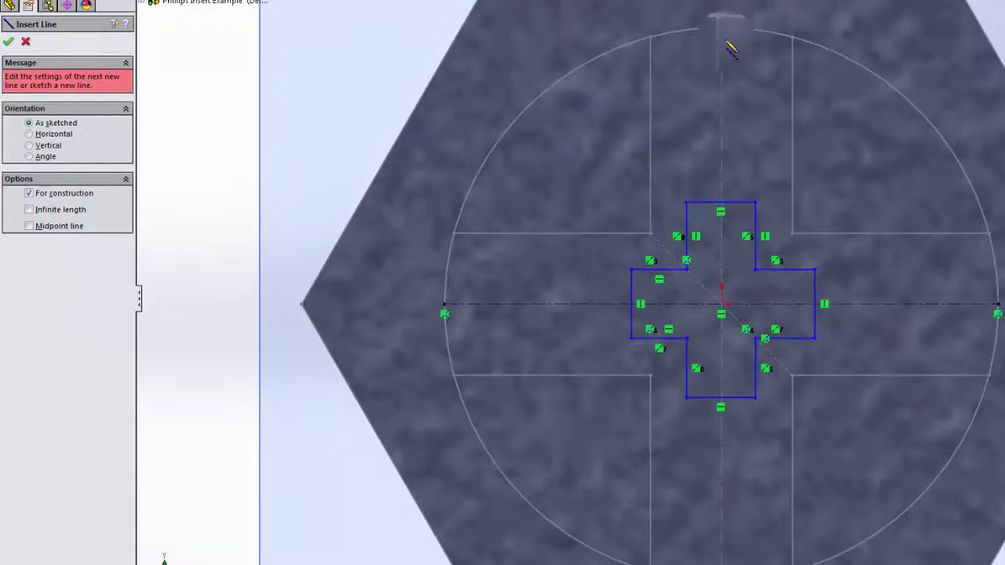
pyautogui.click(723, 30)
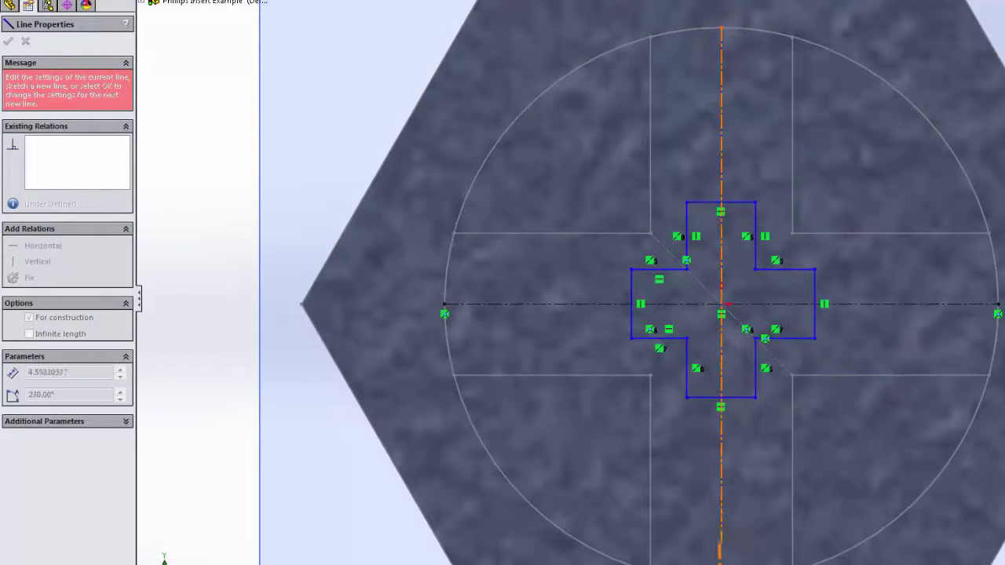
pyautogui.click(722, 564)
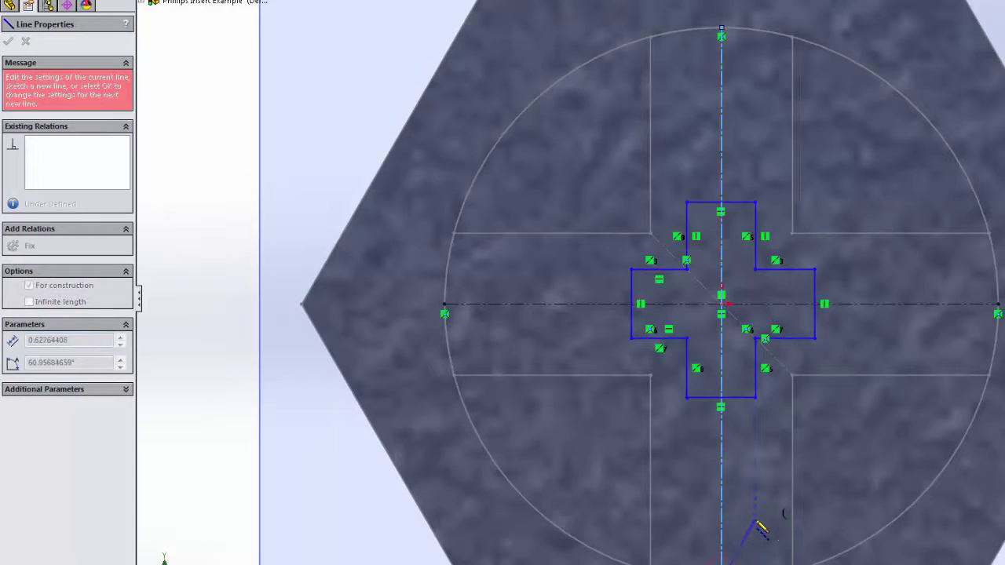
pyautogui.press('Escape')
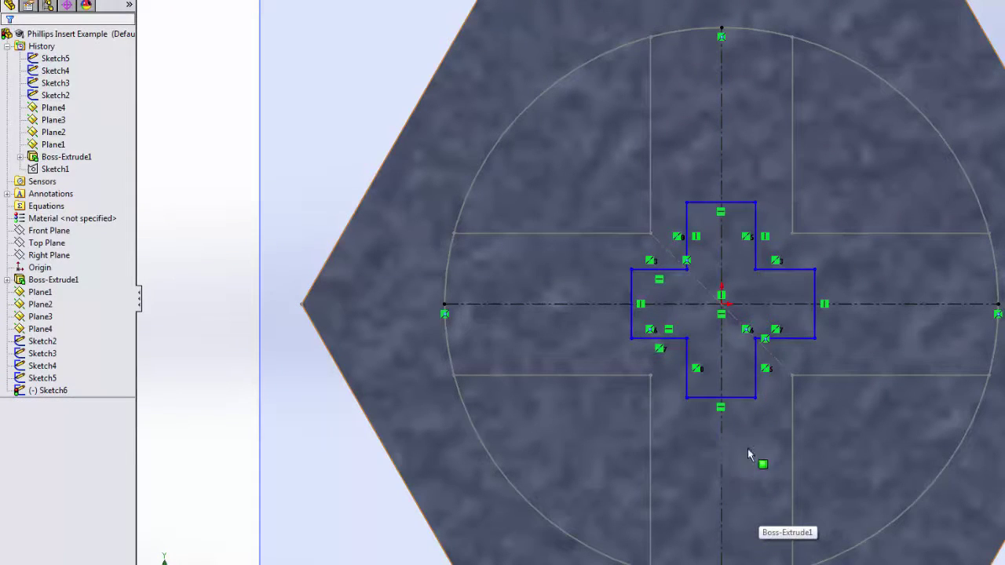
# Make the upper and lower edges of the small cross's left arm symmetric about the horizontal centerline
pyautogui.scroll(-4, 751, 287)
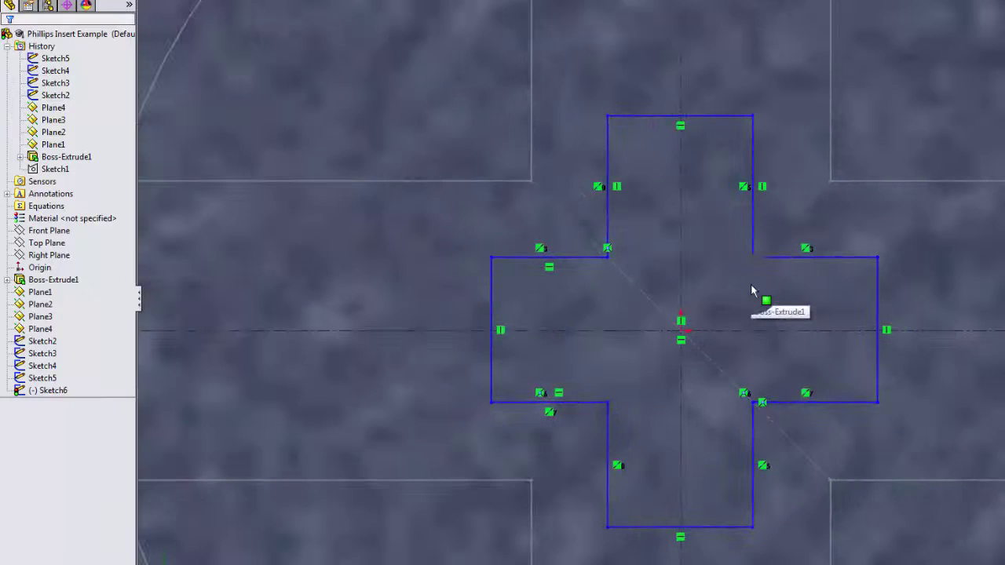
pyautogui.scroll(1, 751, 287)
pyautogui.click(579, 265)
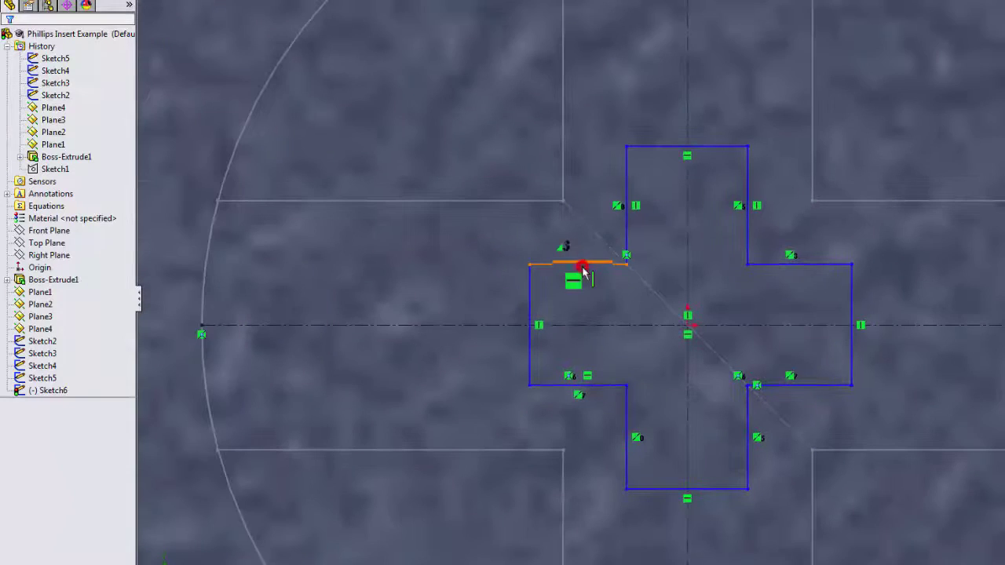
pyautogui.keyDown('ctrl'); pyautogui.click(582, 383); pyautogui.keyUp('ctrl')
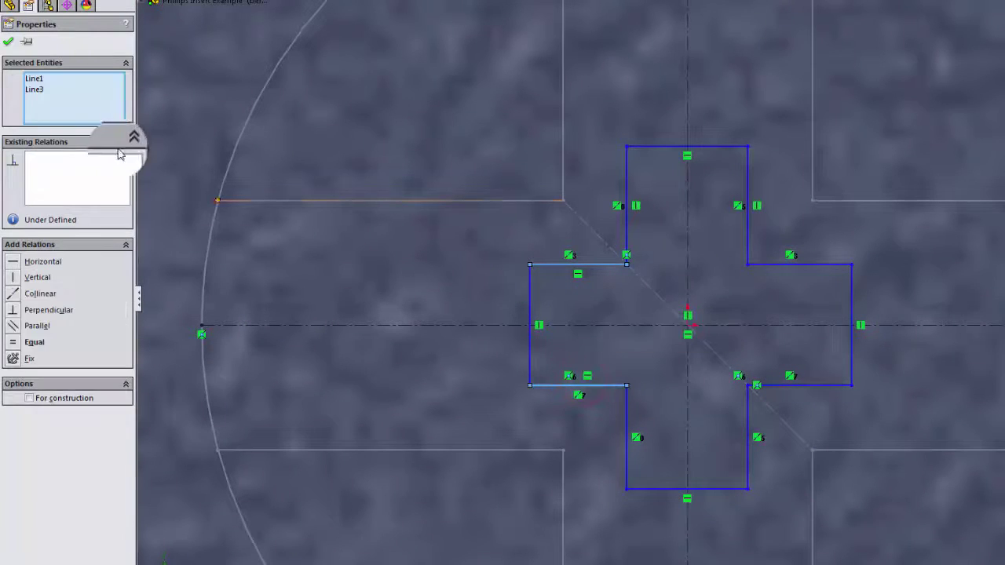
pyautogui.keyDown('ctrl'); pyautogui.click(580, 325); pyautogui.keyUp('ctrl')
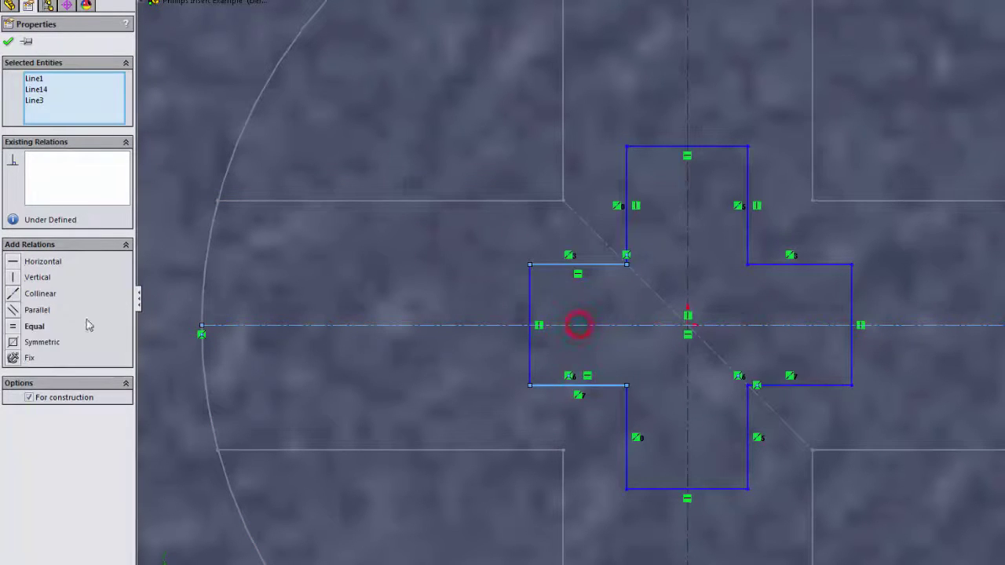
pyautogui.click(23, 344)
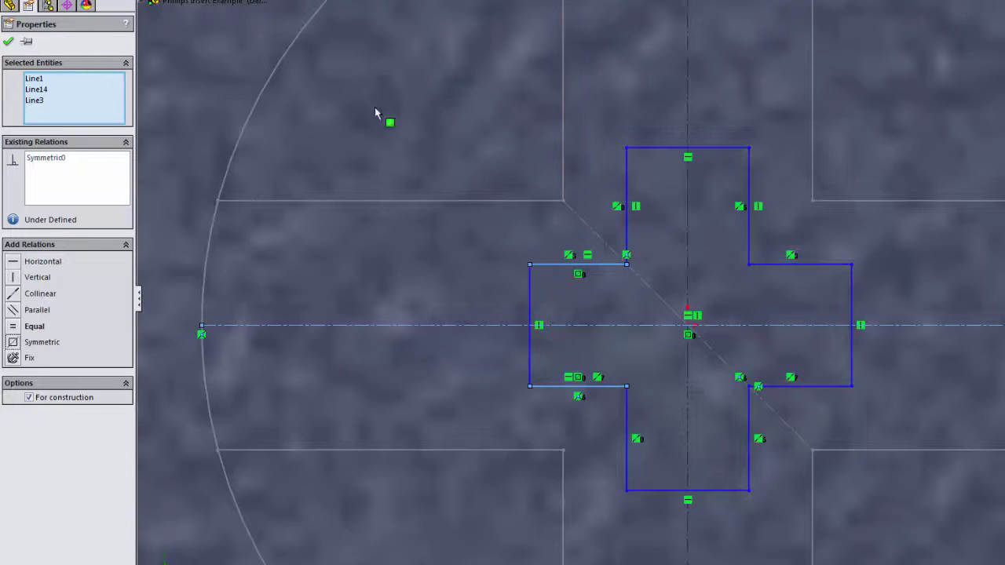
pyautogui.click(9, 42)
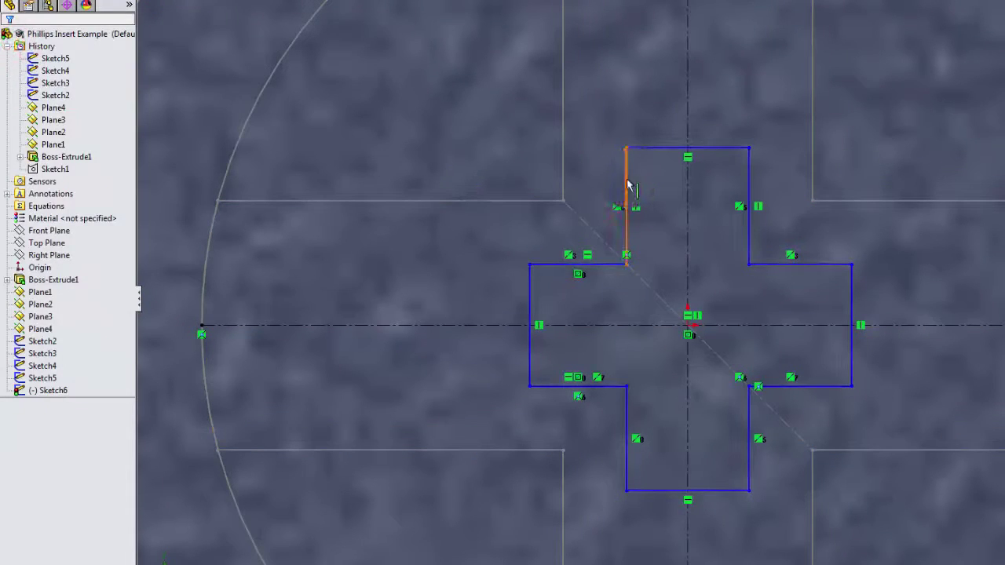
# Make the two side edges of the small cross's upper arm symmetric about the vertical centerline
pyautogui.click(627, 185)
pyautogui.keyDown('ctrl'); pyautogui.click(748, 189); pyautogui.keyUp('ctrl')
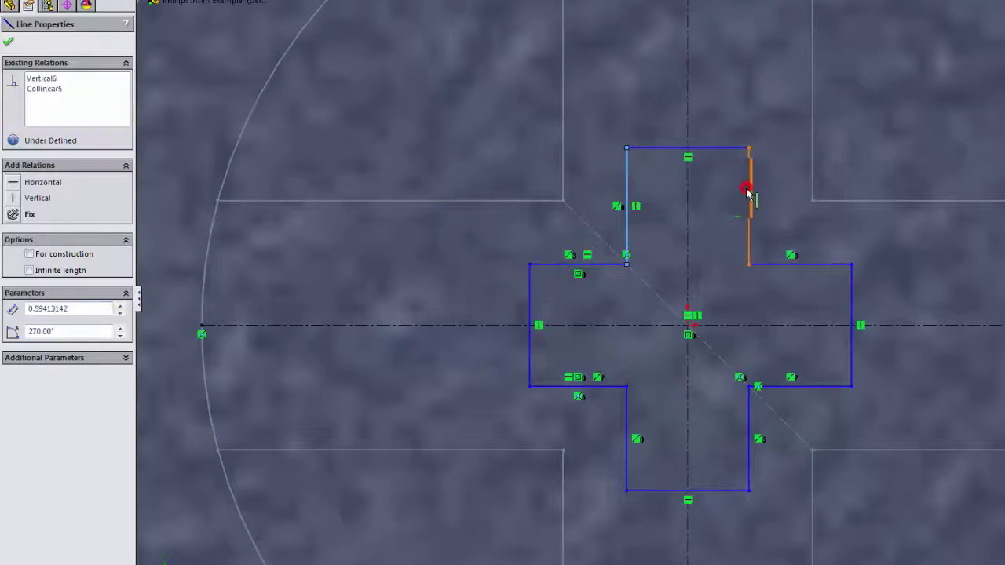
pyautogui.keyDown('ctrl'); pyautogui.click(688, 203); pyautogui.keyUp('ctrl')
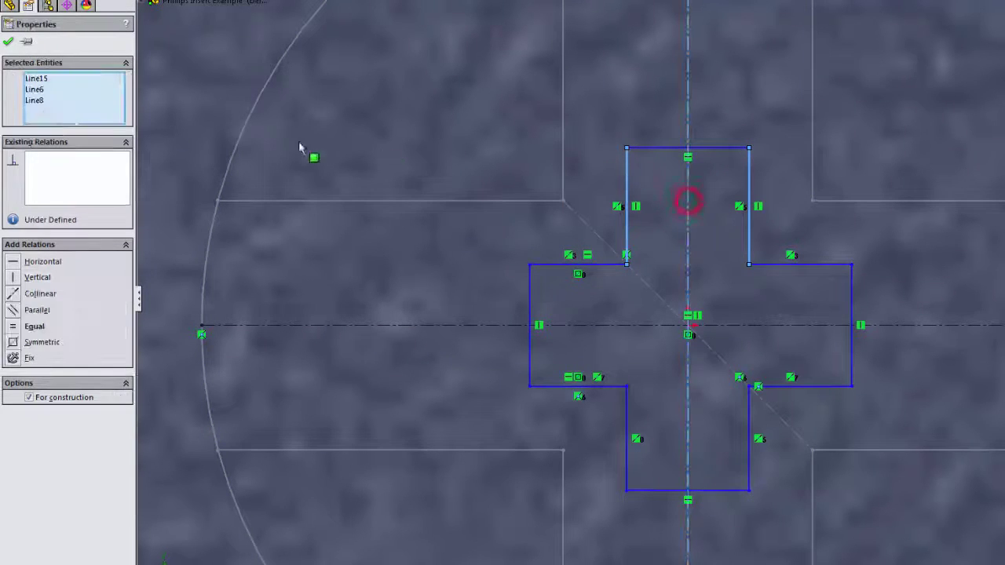
pyautogui.click(16, 344)
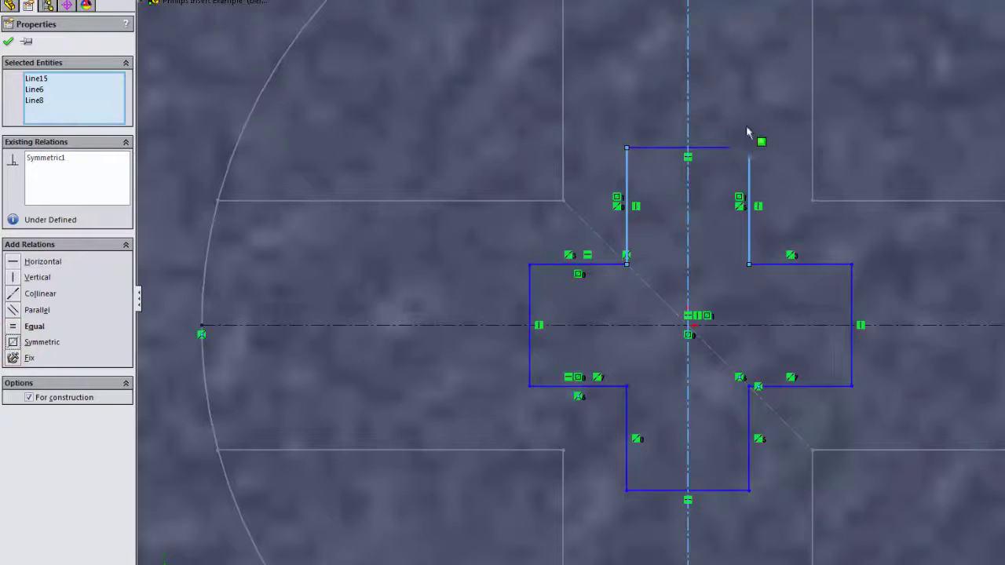
pyautogui.click(9, 41)
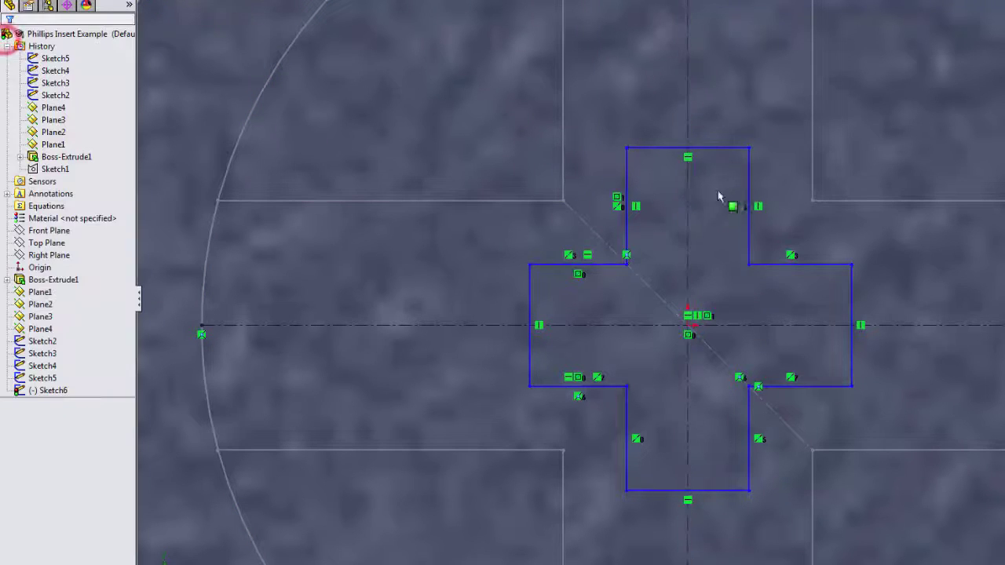
# Make the end edges of the small cross's upper and lower arms symmetric about the horizontal centerline
pyautogui.click(709, 152)
pyautogui.keyDown('ctrl'); pyautogui.click(727, 330); pyautogui.keyUp('ctrl')
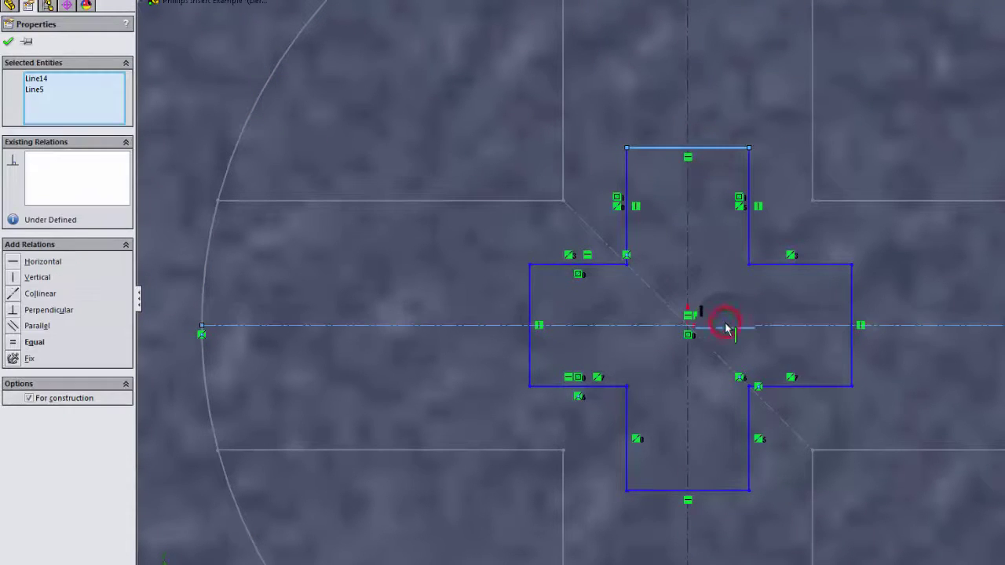
pyautogui.keyDown('ctrl'); pyautogui.click(714, 493); pyautogui.keyUp('ctrl')
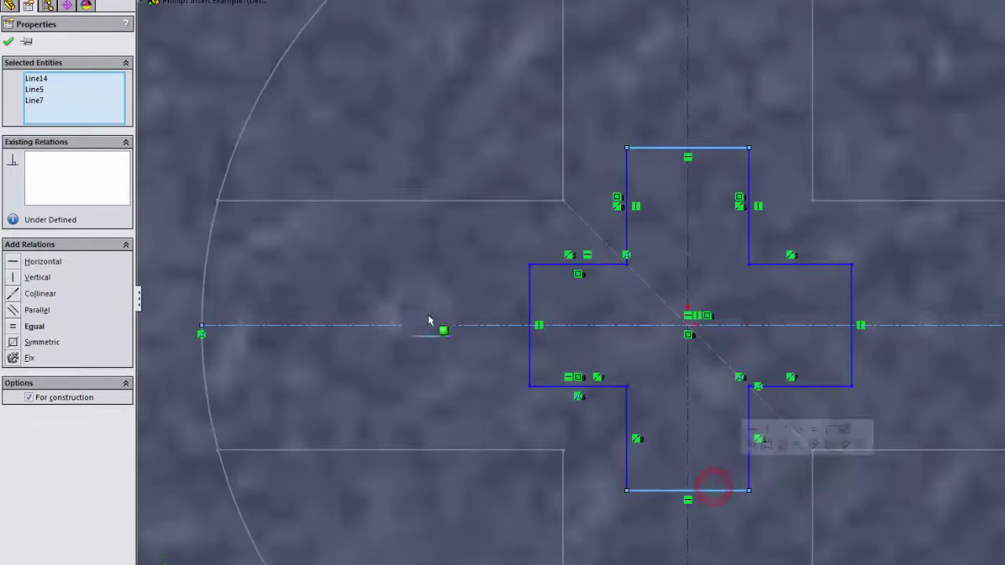
pyautogui.click(13, 342)
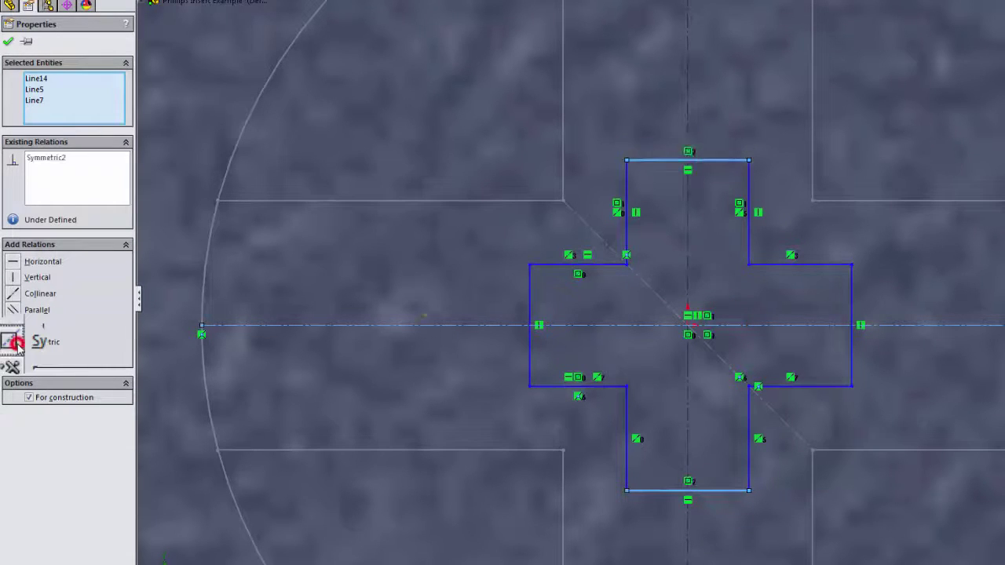
pyautogui.click(7, 40)
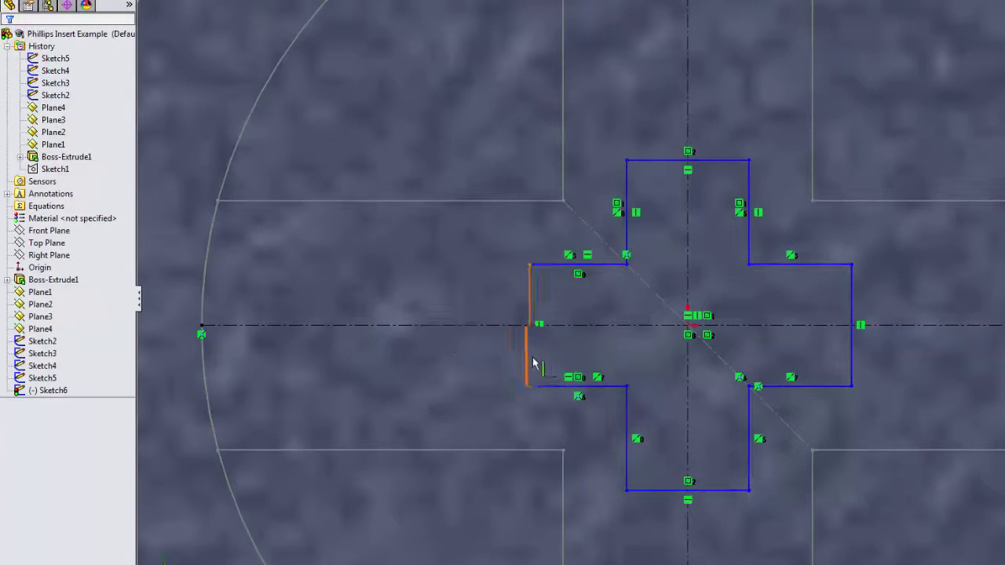
# Make the end edges of the small cross's left and right arms symmetric about the vertical centerline
pyautogui.click(532, 362)
pyautogui.keyDown('ctrl'); pyautogui.click(687, 374); pyautogui.keyUp('ctrl')
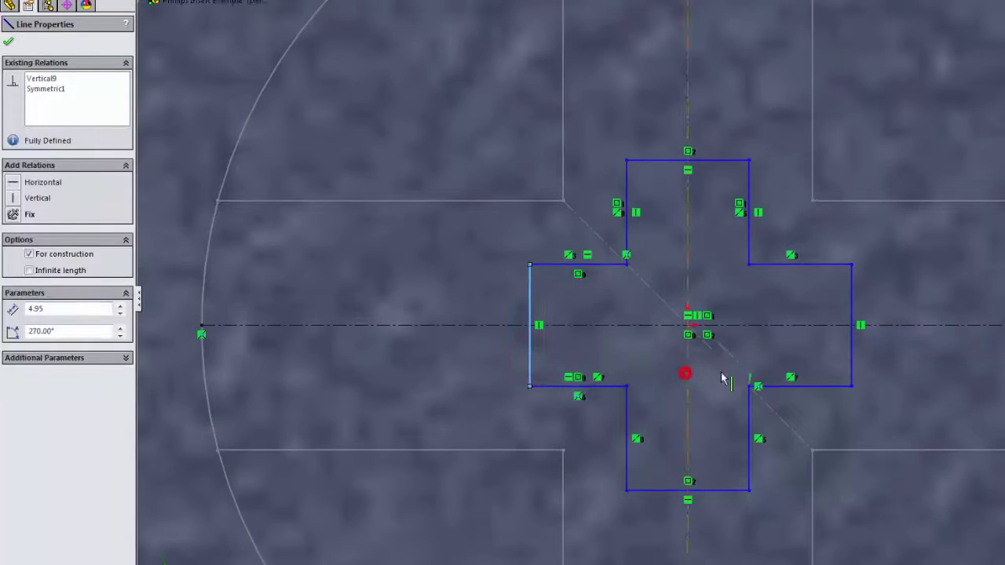
pyautogui.keyDown('ctrl'); pyautogui.click(853, 363); pyautogui.keyUp('ctrl')
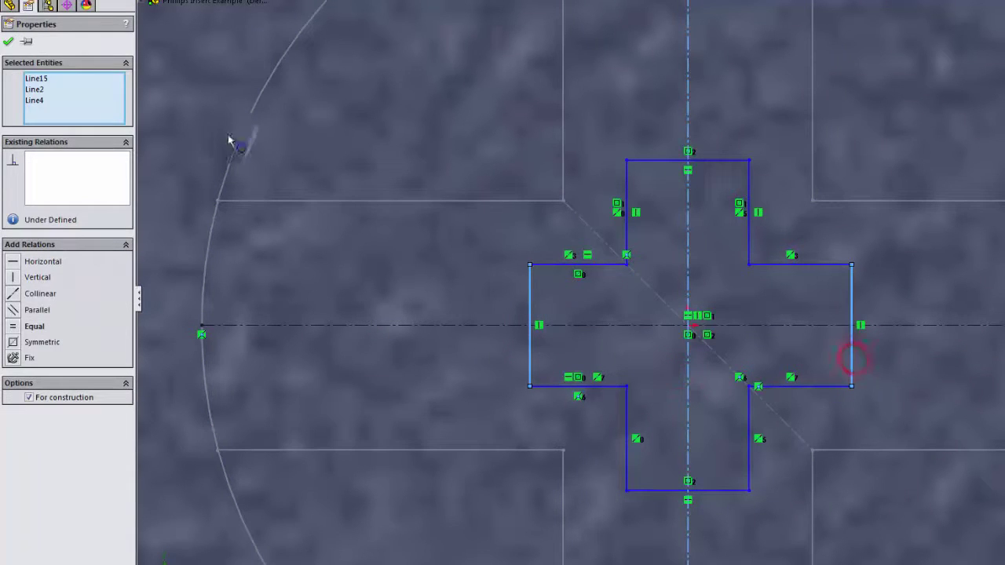
pyautogui.click(14, 342)
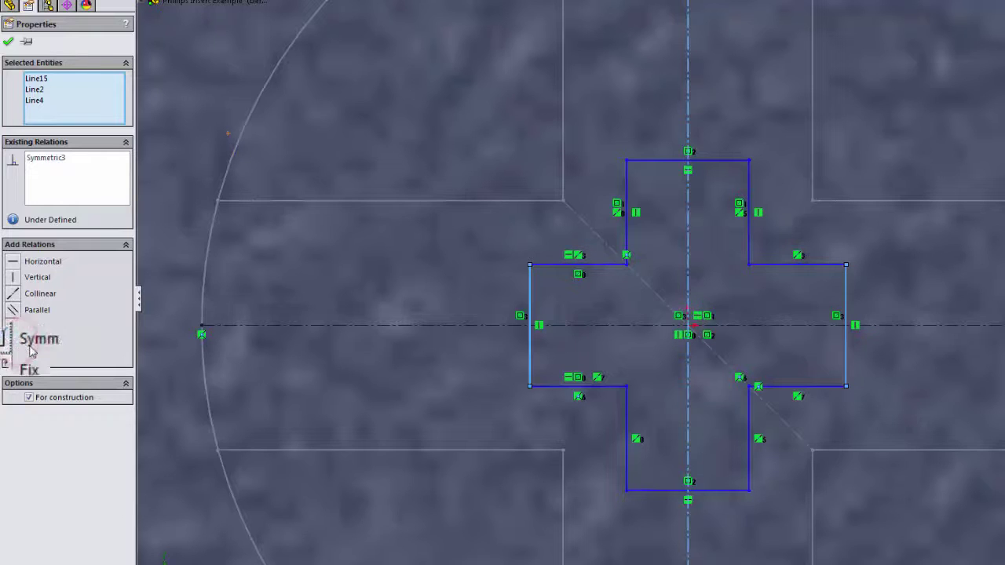
pyautogui.click(8, 40)
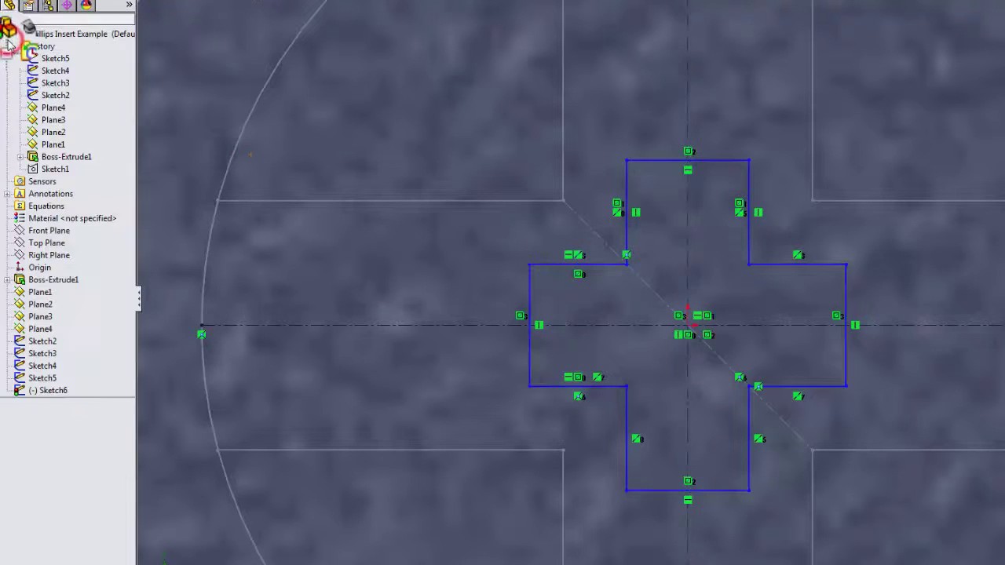
# Dimension the end edge of the small cross's left arm
pyautogui.click(531, 292)
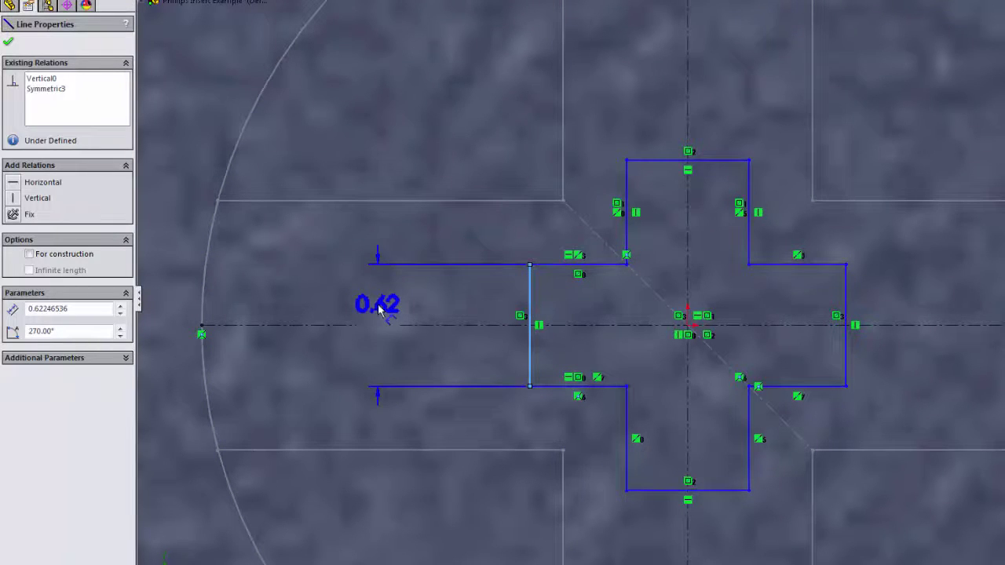
# Dimension the height of the small cross sketch's horizontal arms and set it to 0.51 mm
pyautogui.click(380, 310)
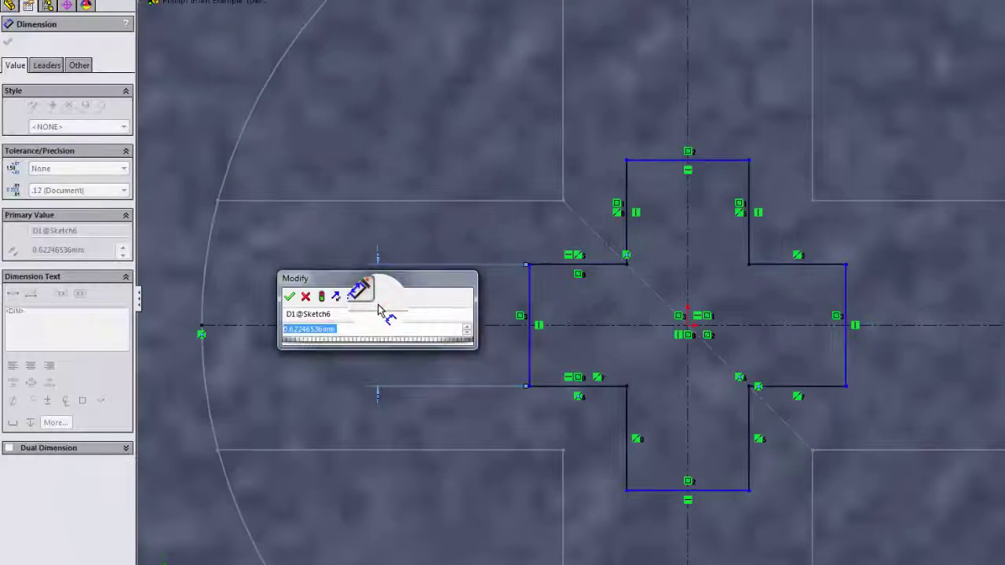
pyautogui.write('.51')
pyautogui.press('Return')
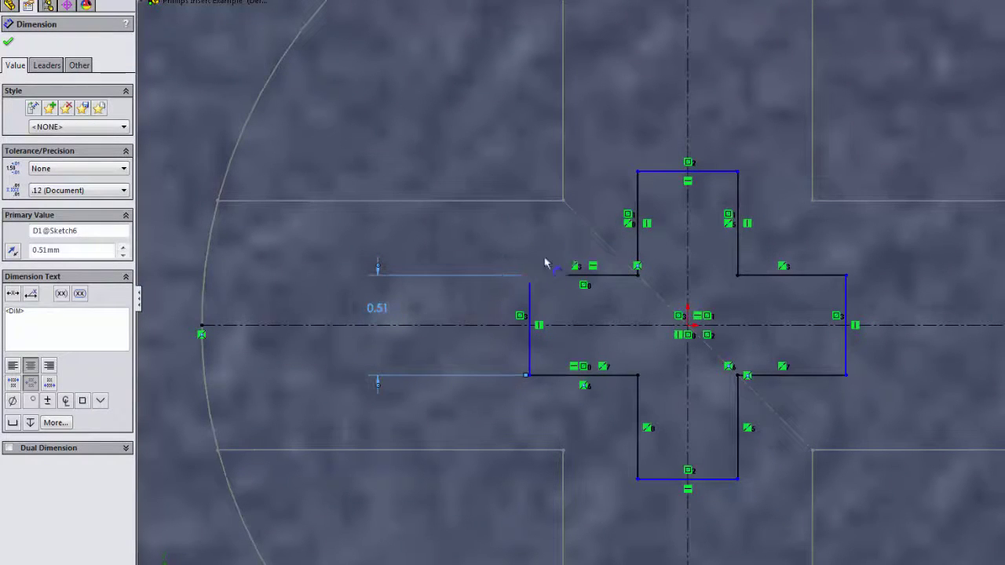
# Dimension the overall width between the small cross's two outer vertical edges as 0.76 mm
pyautogui.click(531, 303)
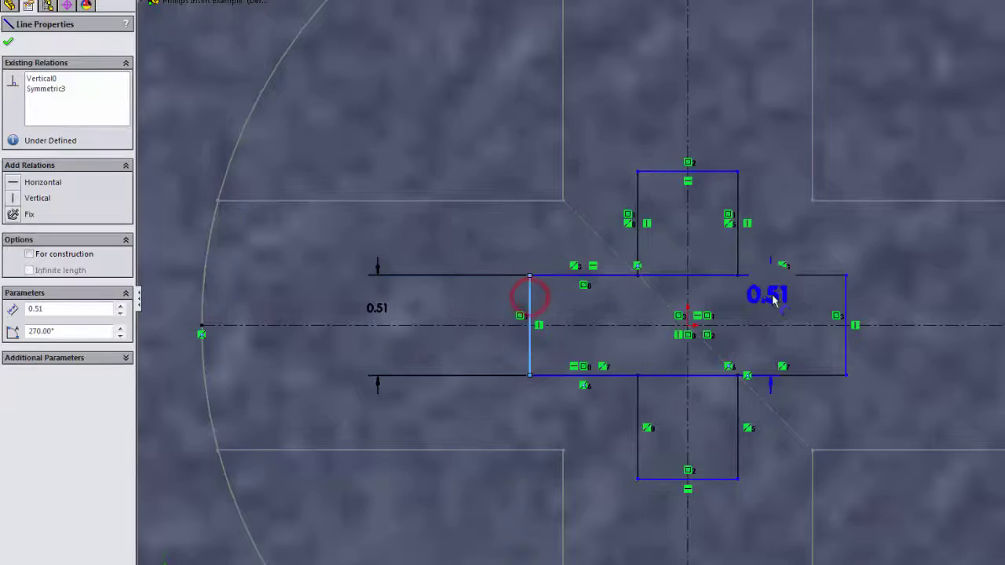
pyautogui.click(846, 281)
pyautogui.click(652, 110)
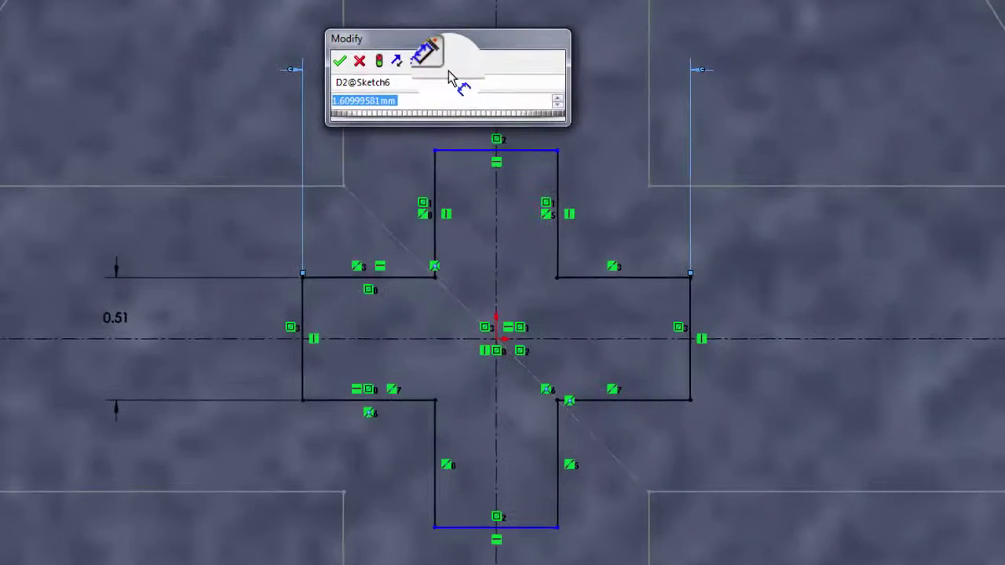
pyautogui.write('.76')
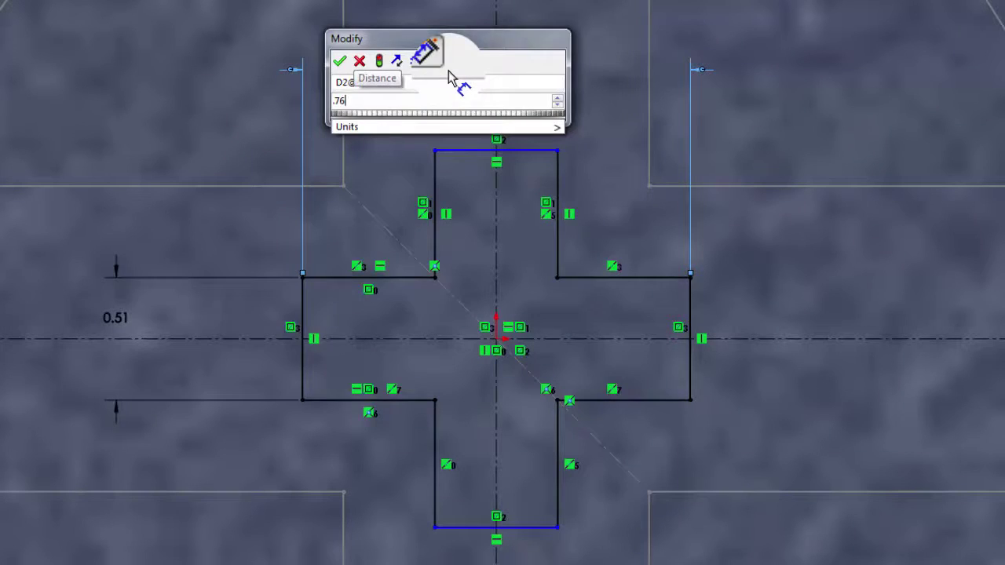
pyautogui.press('Return')
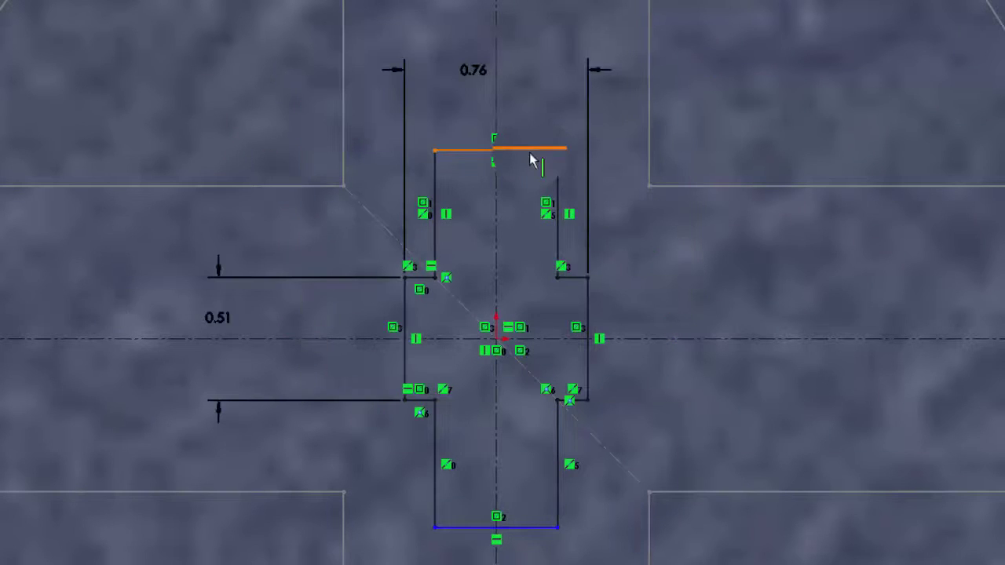
# Shorten the cross's vertical arms and make the short vertical and horizontal edges at one inner corner equal in length
pyautogui.keyDown('ctrl'); pyautogui.click(515, 532); pyautogui.keyUp('ctrl')
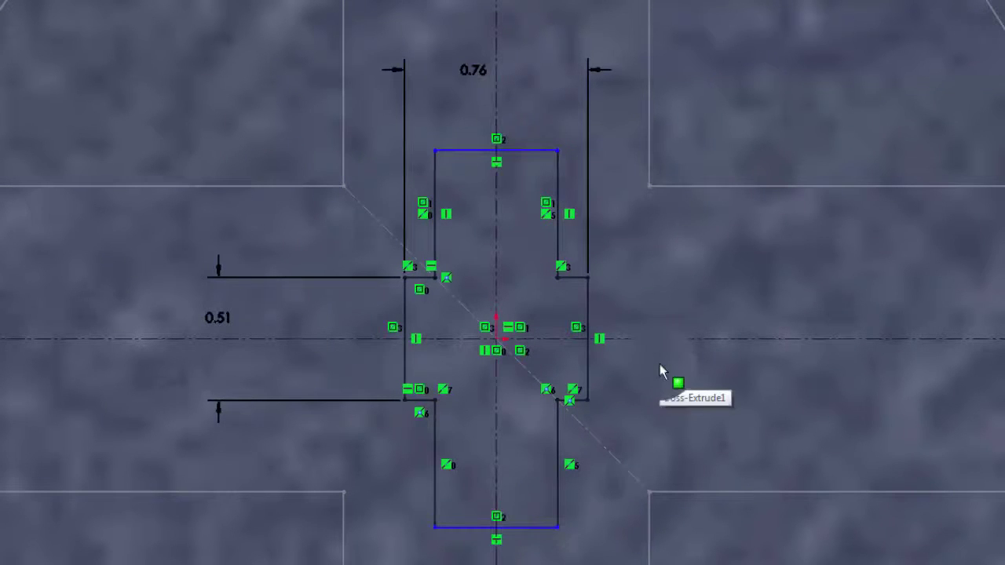
pyautogui.moveTo(533, 150)
pyautogui.mouseDown()
pyautogui.moveTo(529, 247)
pyautogui.moveTo(524, 197)
pyautogui.mouseUp()
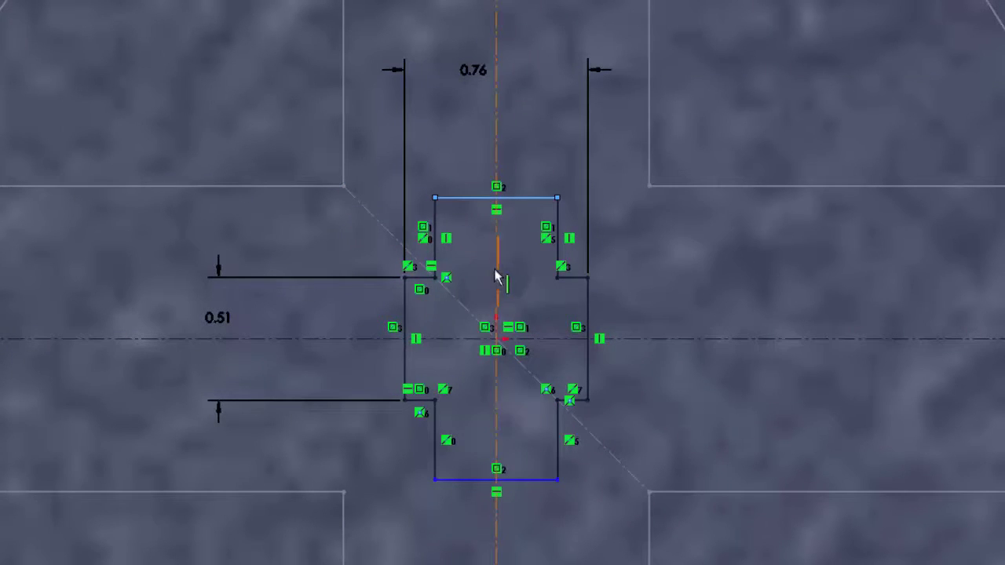
pyautogui.click(686, 268)
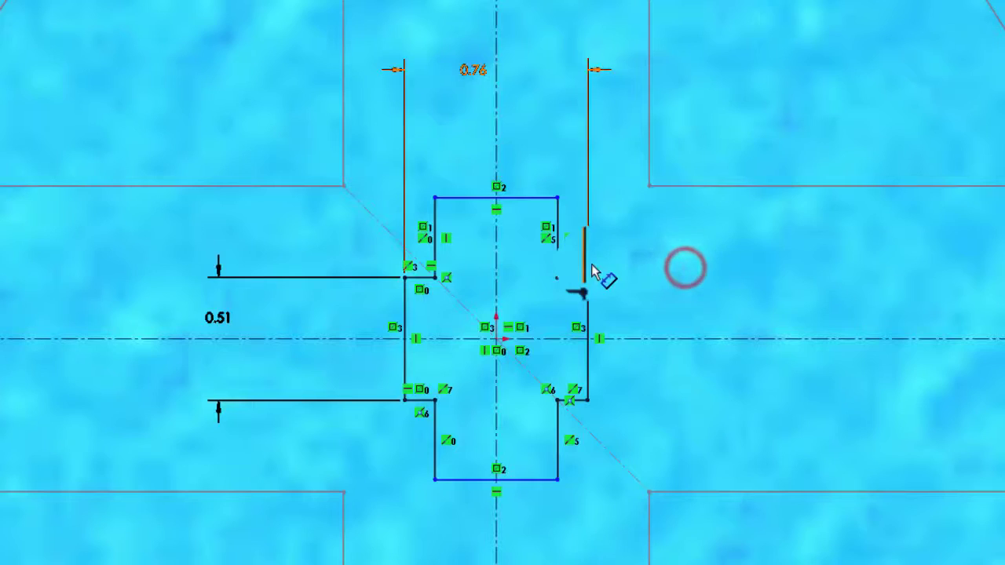
pyautogui.click(583, 274)
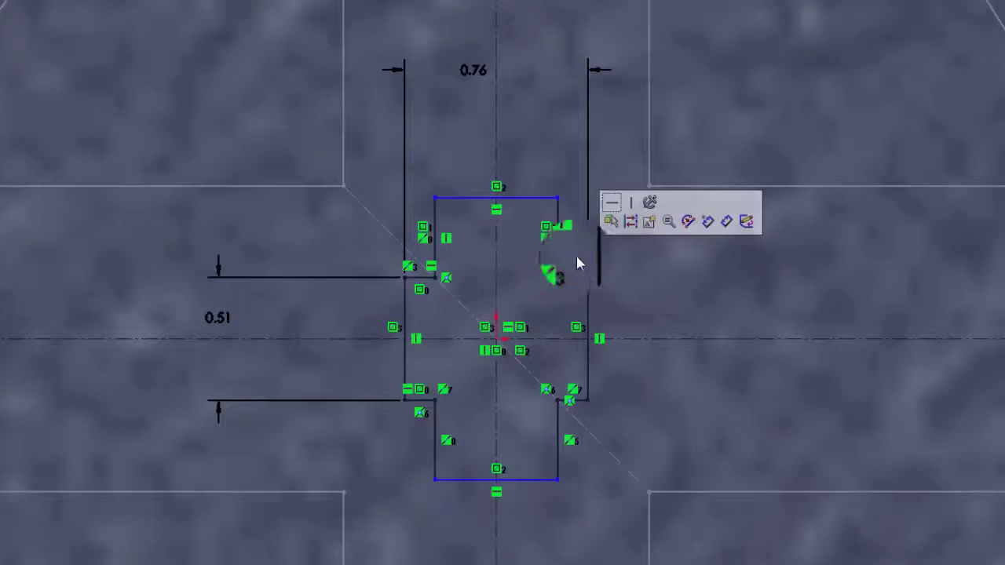
pyautogui.scroll(-4, 562, 251)
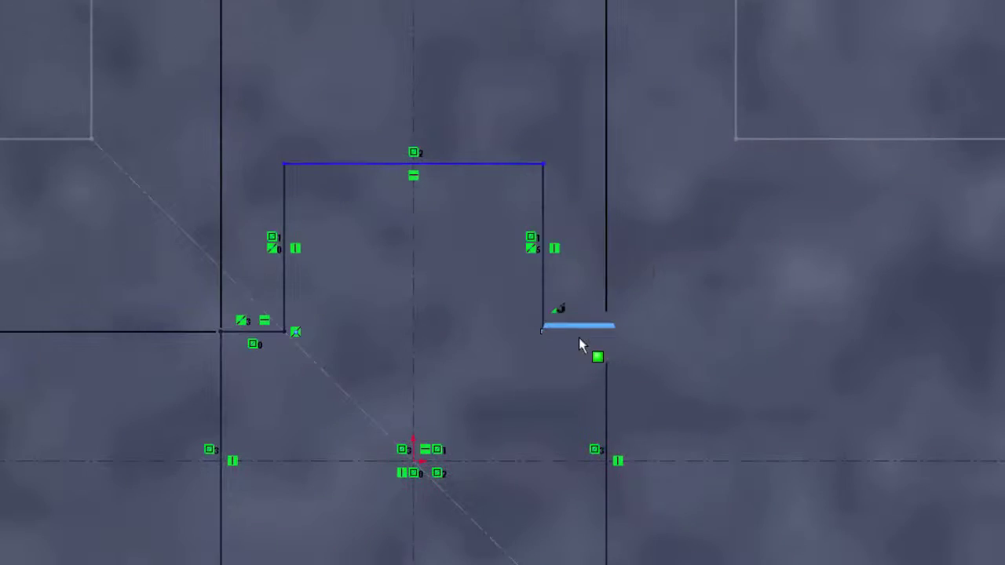
pyautogui.click(546, 226)
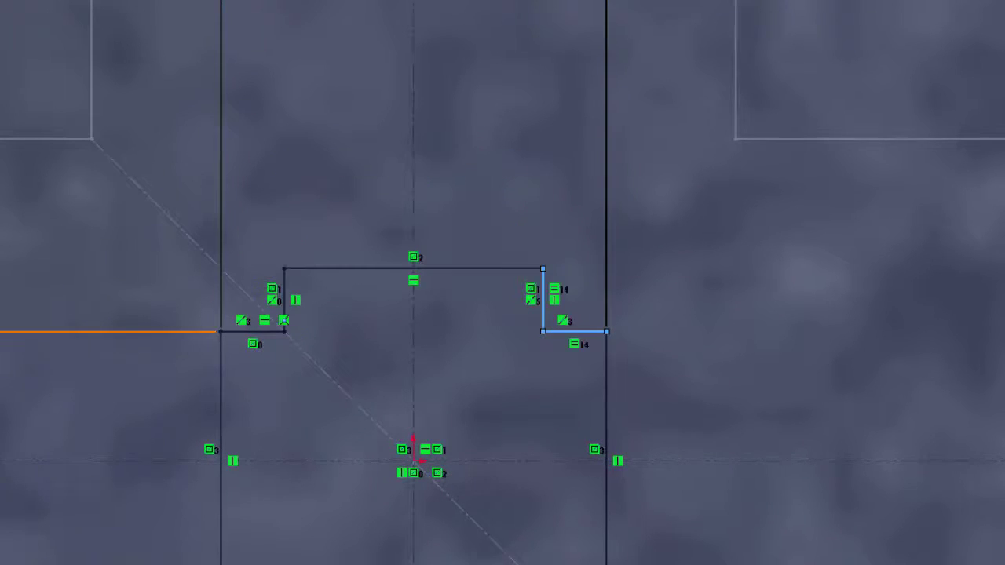
pyautogui.click(760, 319)
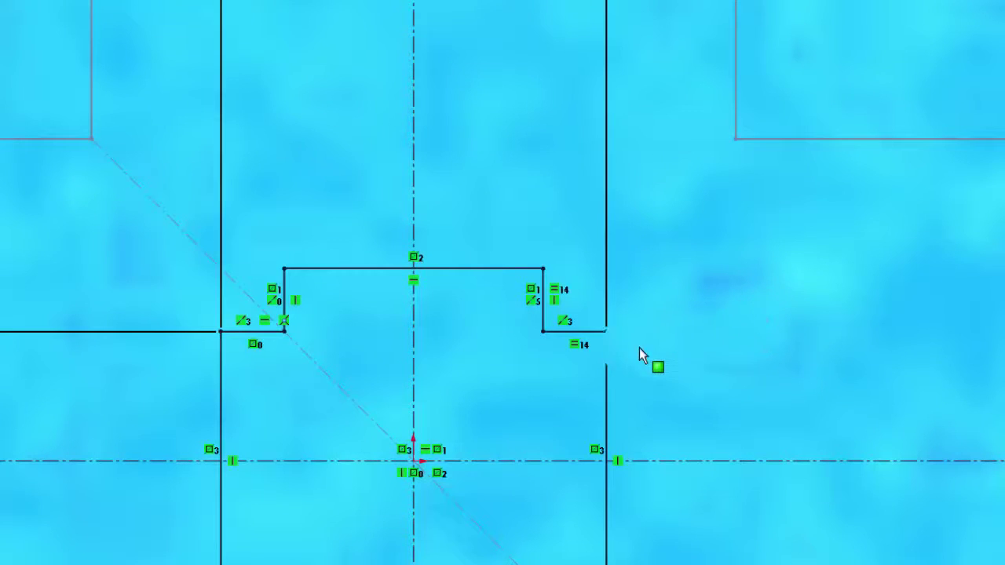
# Close the fully defined small cross sketch and rebuild the model
pyautogui.click(608, 374)
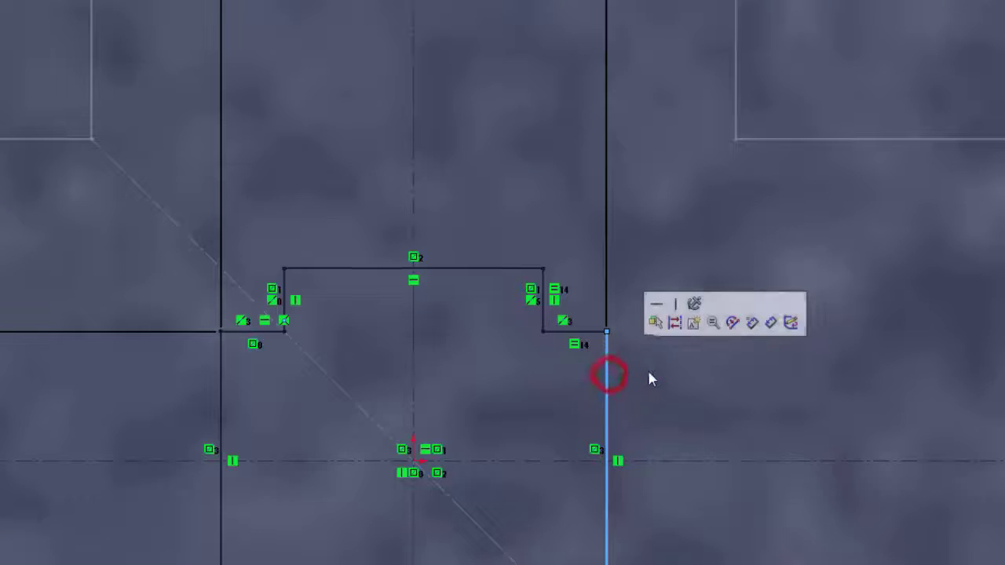
pyautogui.scroll(6, 649, 372)
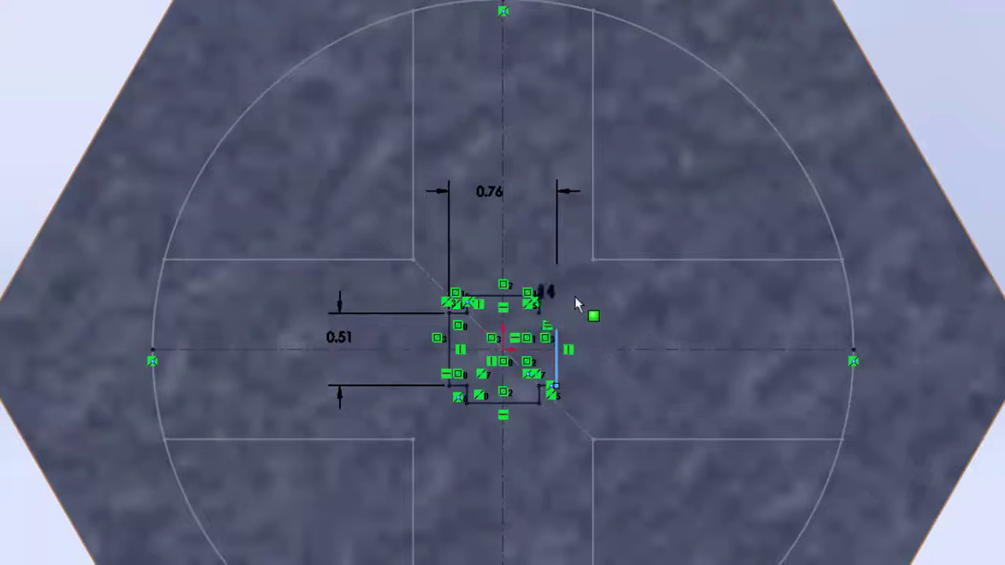
pyautogui.scroll(-5, 505, 330)
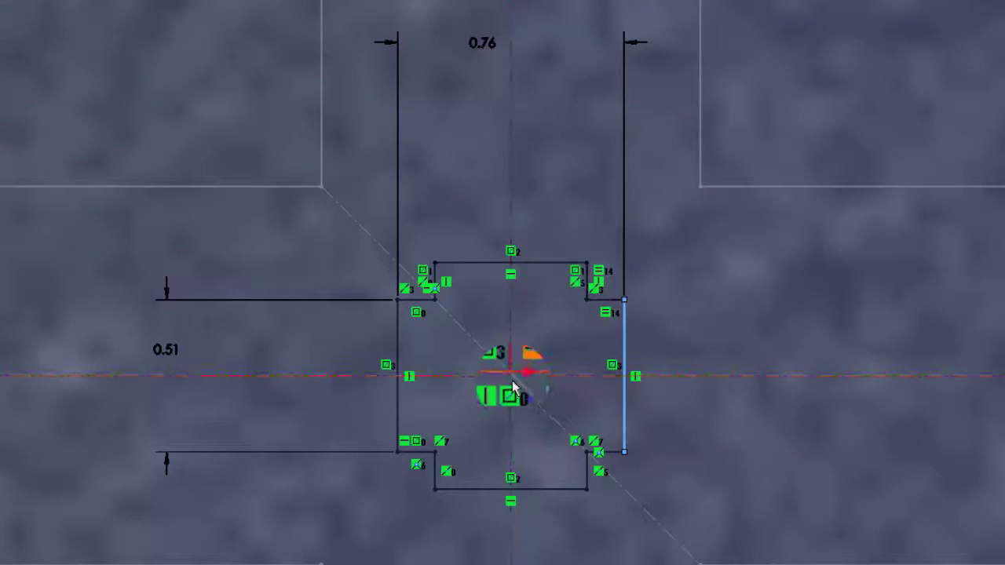
pyautogui.scroll(2, 537, 436)
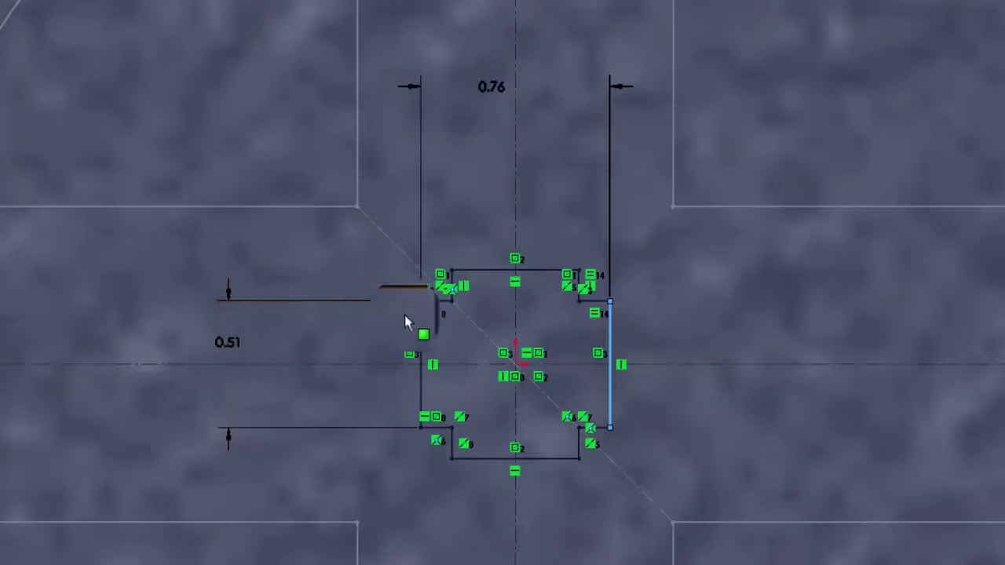
pyautogui.scroll(3, 538, 322)
pyautogui.click(899, 145)
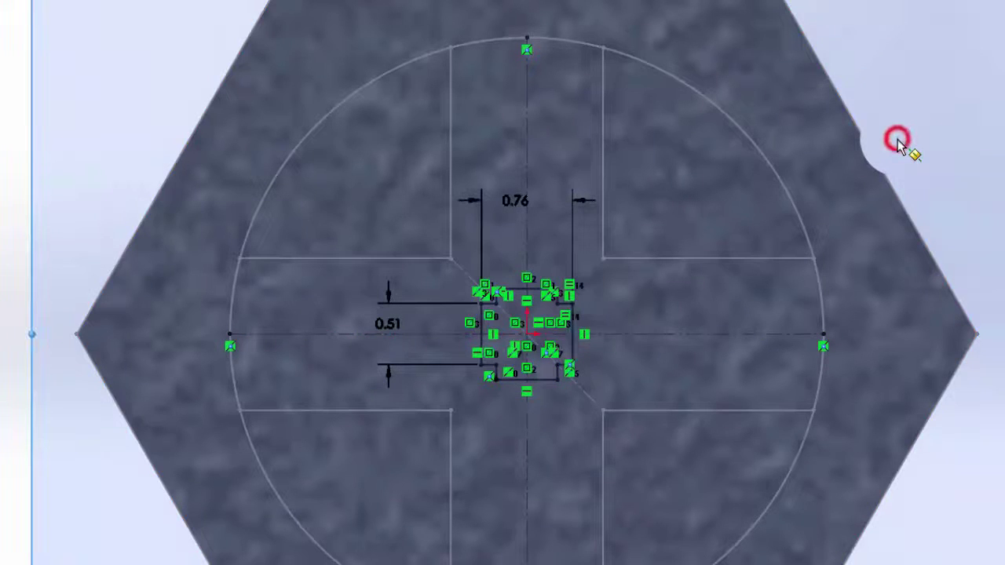
pyautogui.scroll(2, 512, 266)
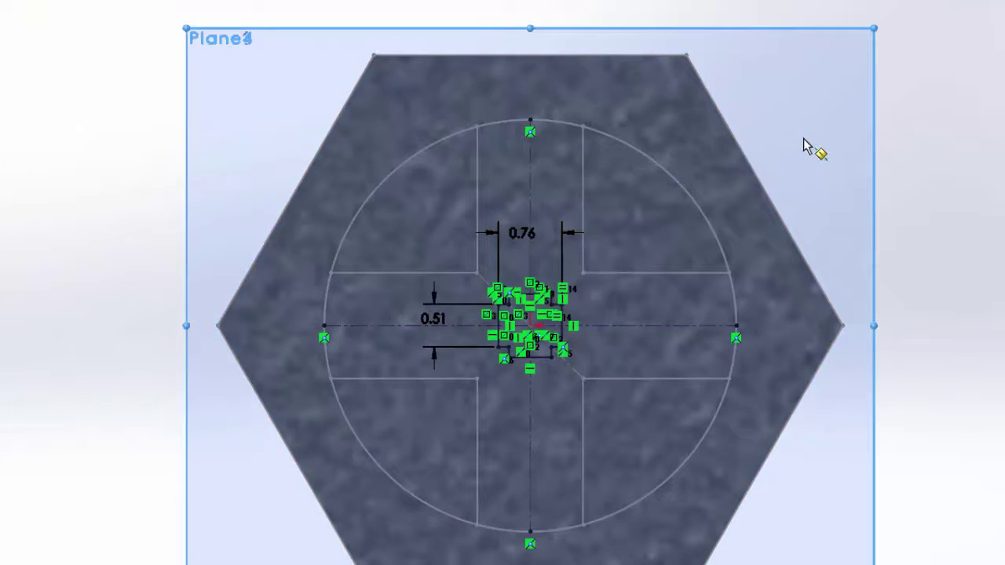
pyautogui.hotkey('ctrl', 'b')
# Create a lofted boss from the hexagon through both circles and the large cross to the small end cross, using matching points on each profile
pyautogui.moveTo(532, 231); pyautogui.dragTo(565, 259, button='middle')
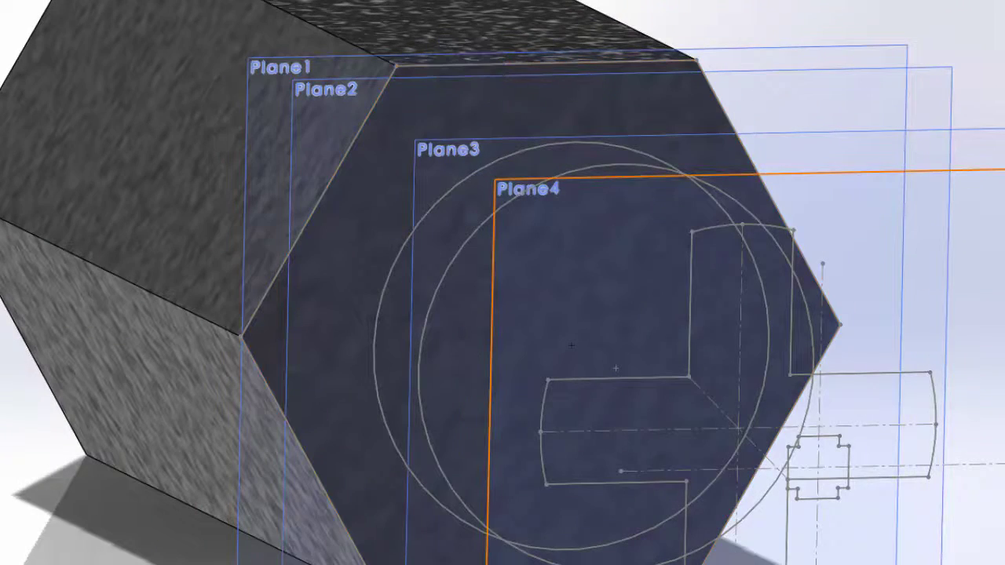
pyautogui.scroll(2, 888, 448)
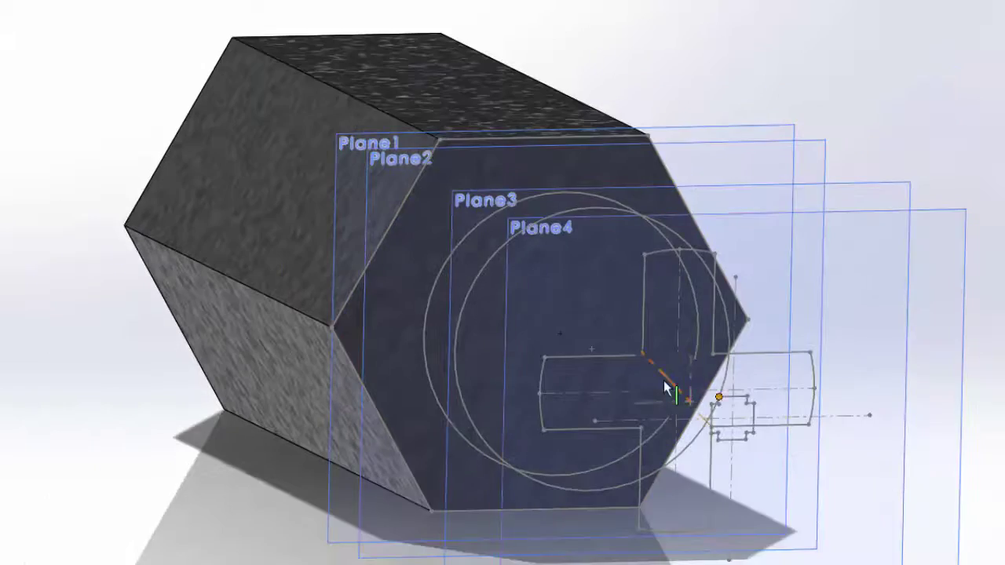
pyautogui.moveTo(664, 381); pyautogui.dragTo(702, 406, button='middle')
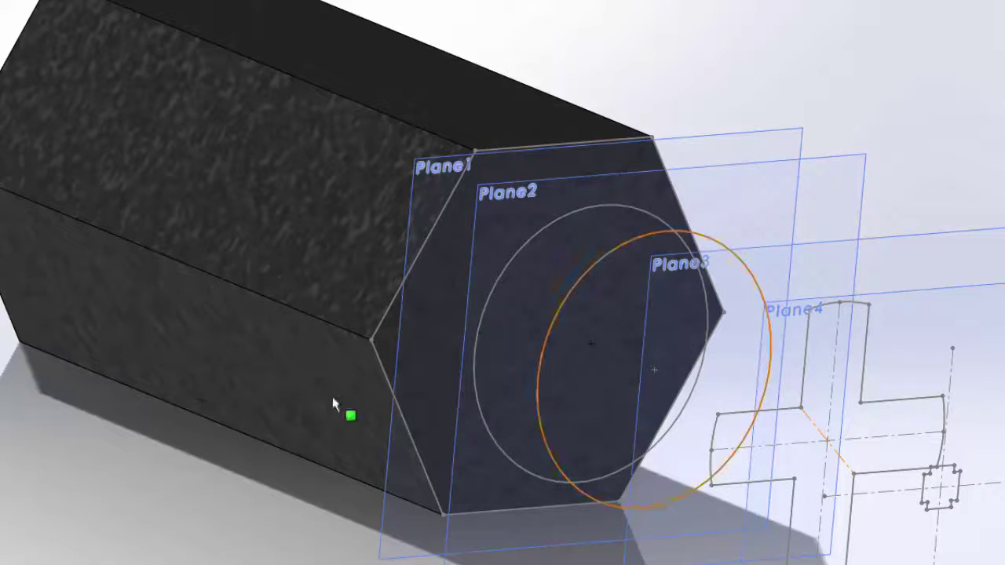
pyautogui.click(207, 434)
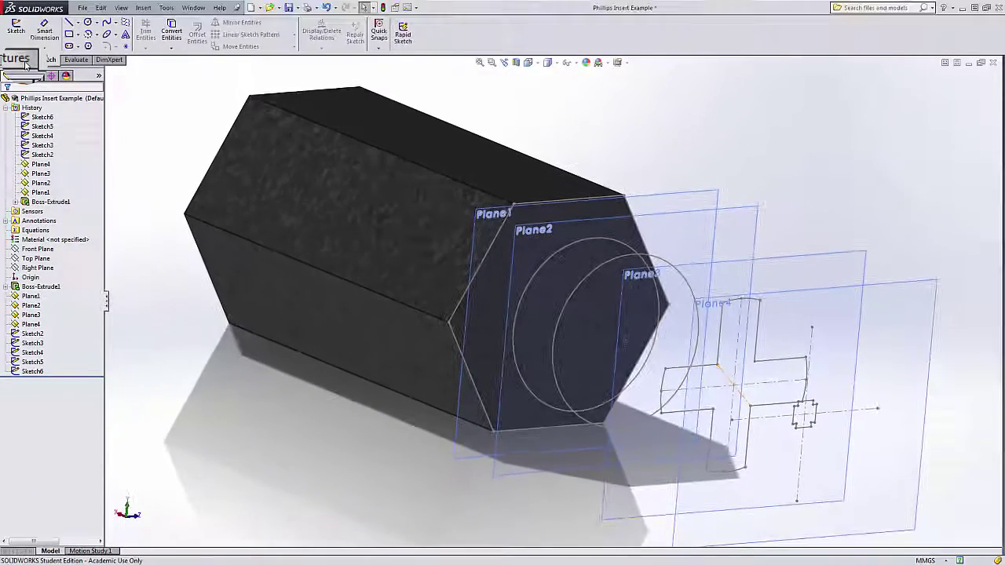
pyautogui.click(23, 61)
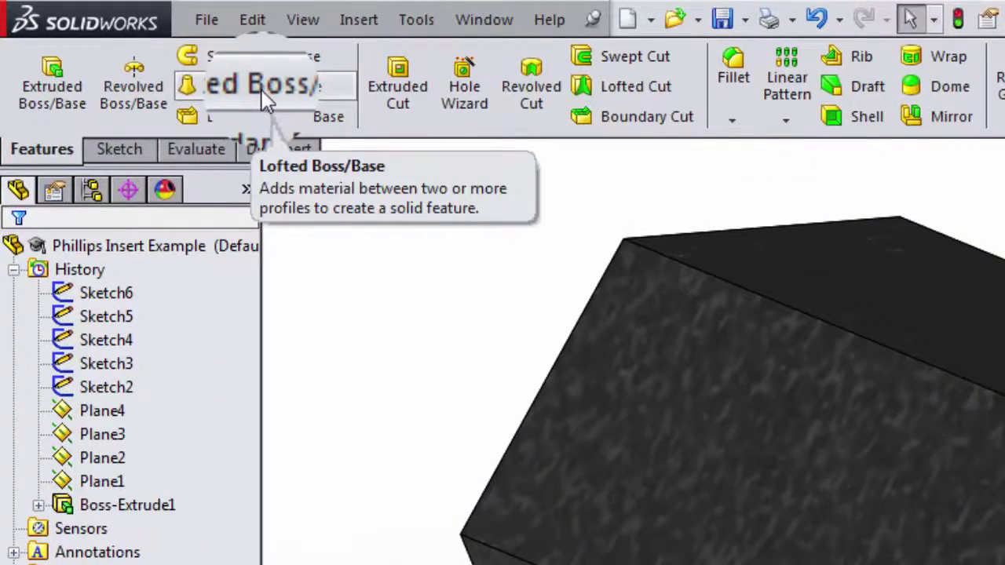
pyautogui.click(264, 89)
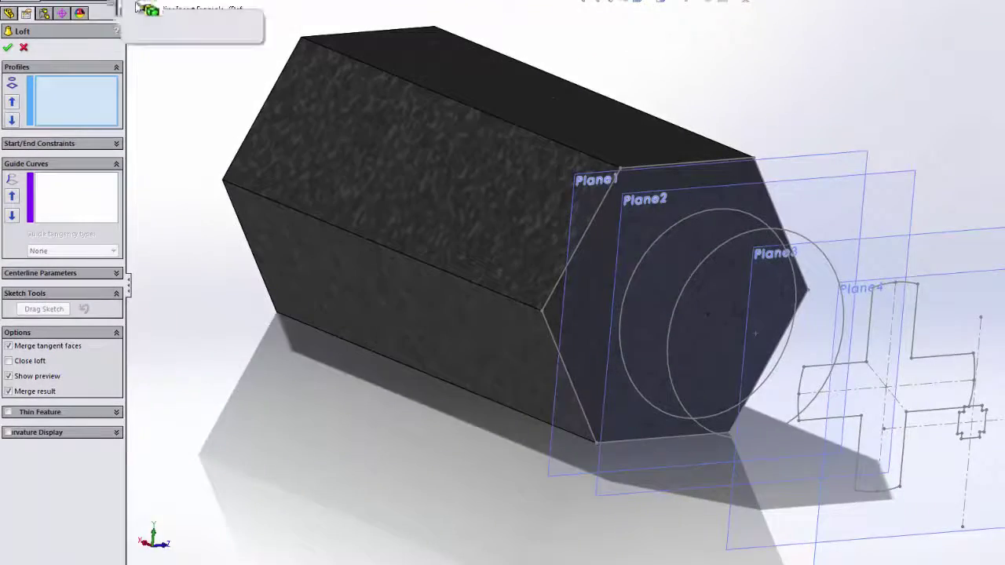
pyautogui.click(57, 119)
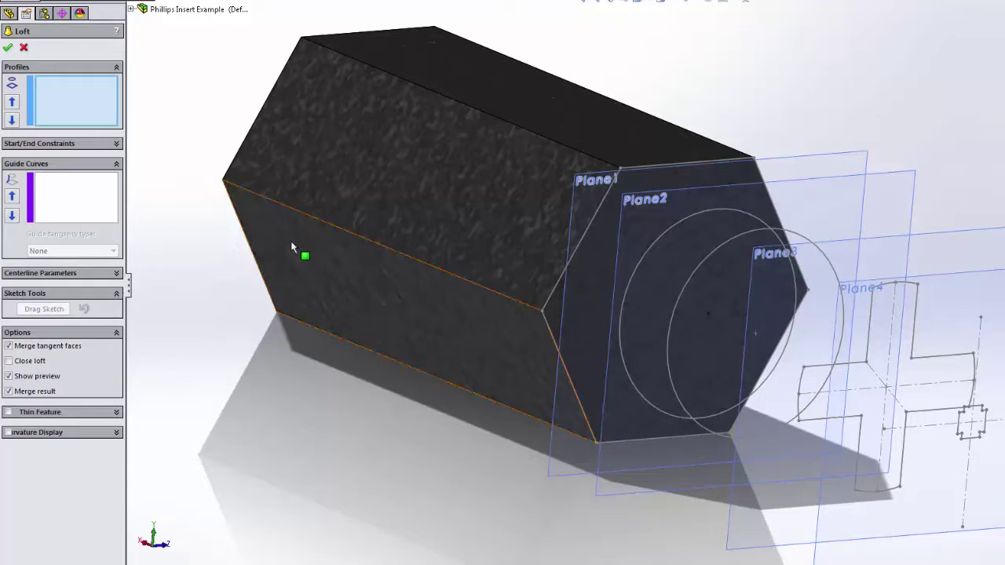
pyautogui.click(64, 91)
pyautogui.click(552, 343)
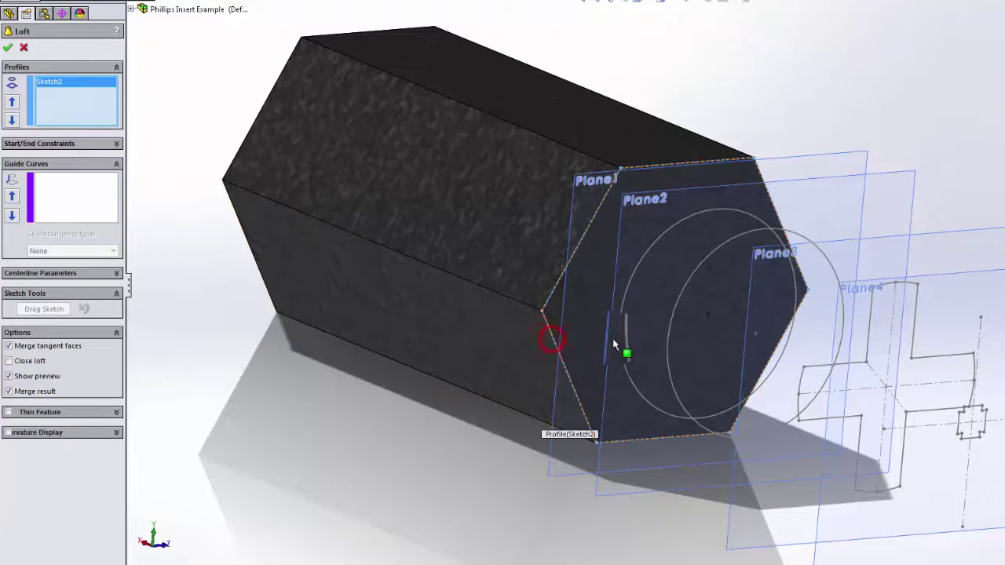
pyautogui.click(619, 340)
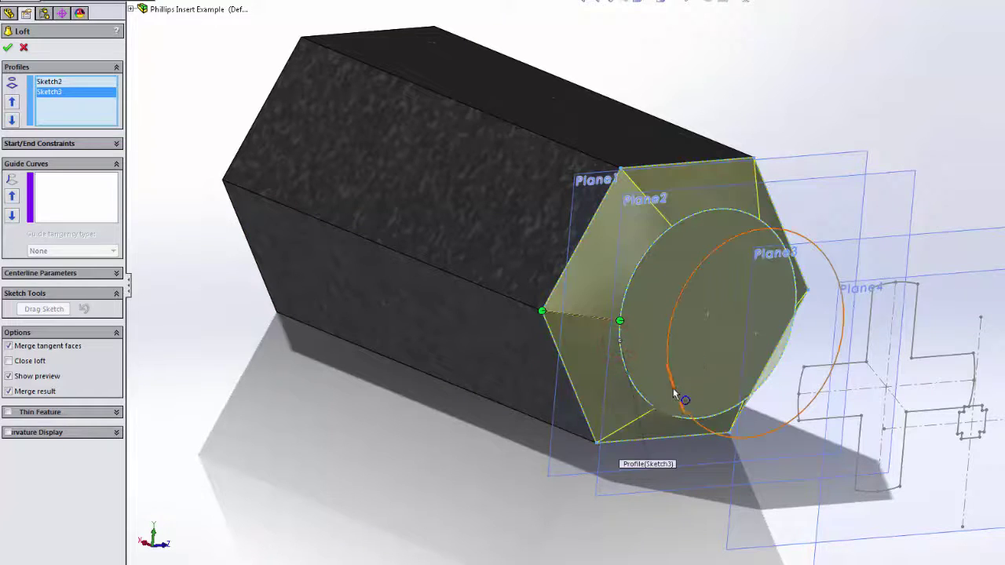
pyautogui.click(680, 400)
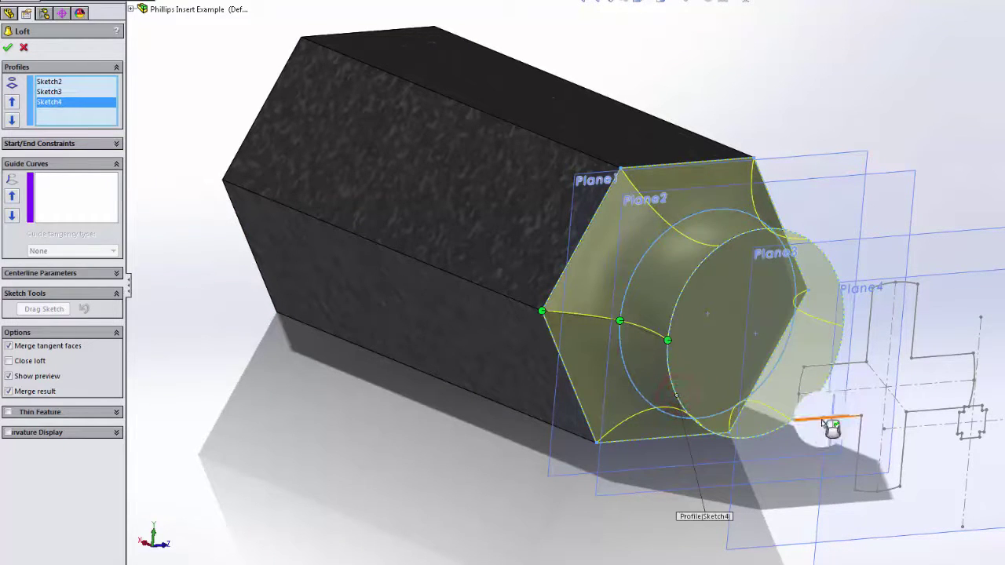
pyautogui.click(810, 425)
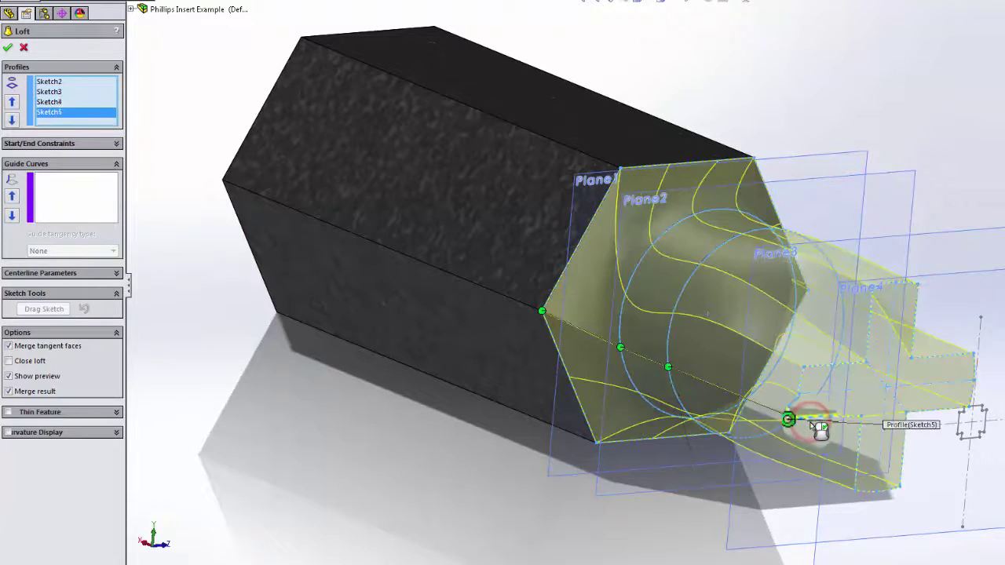
pyautogui.click(961, 440)
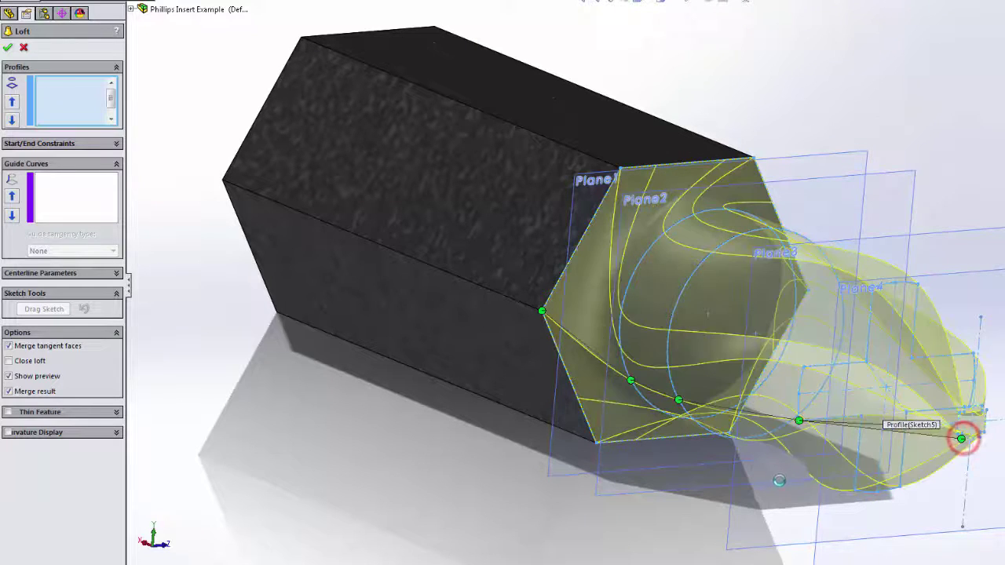
pyautogui.click(7, 47)
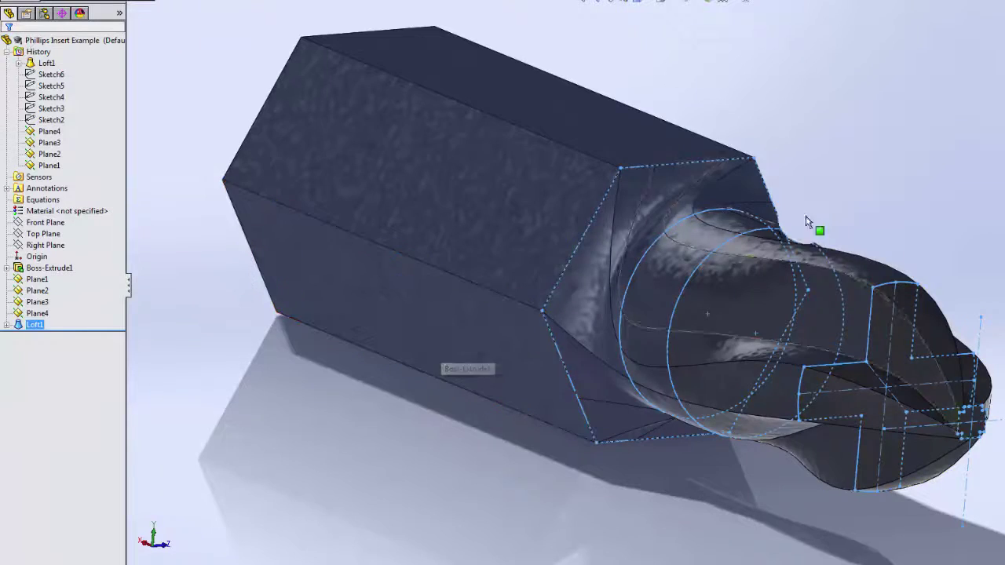
# Reopen the lofted boss feature for editing
pyautogui.click(812, 163)
pyautogui.scroll(2, 589, 427)
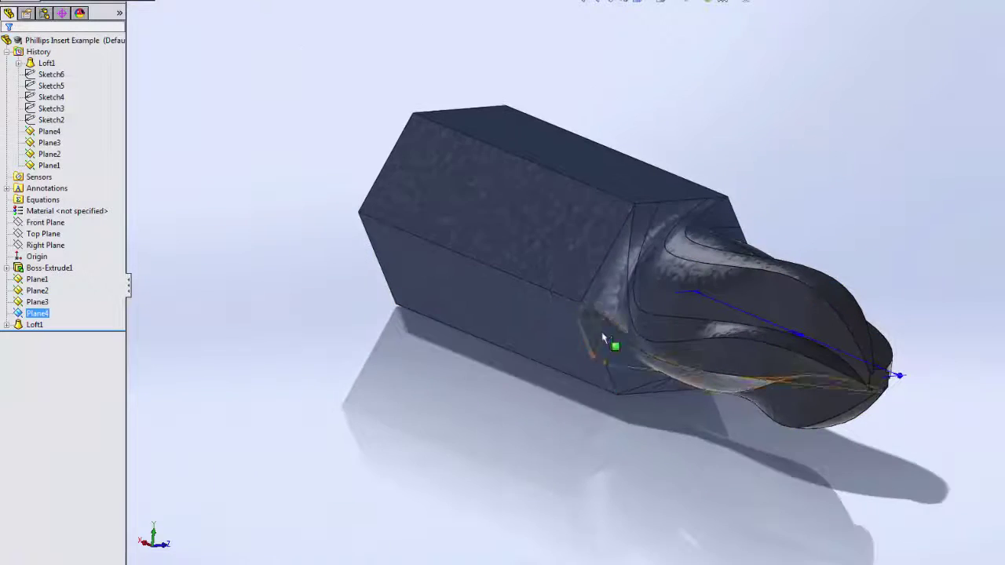
pyautogui.moveTo(604, 337); pyautogui.dragTo(607, 306, button='middle')
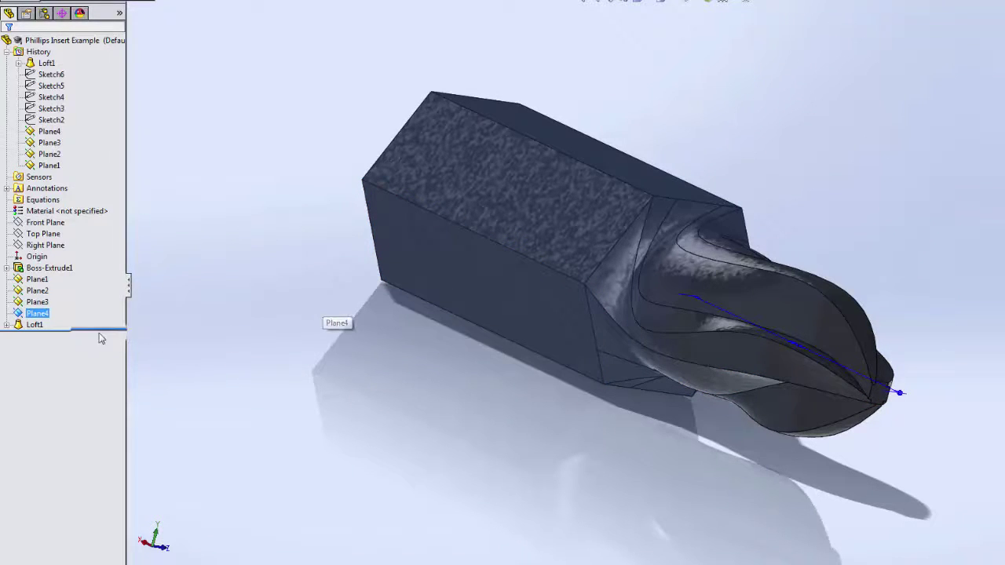
pyautogui.click(35, 324)
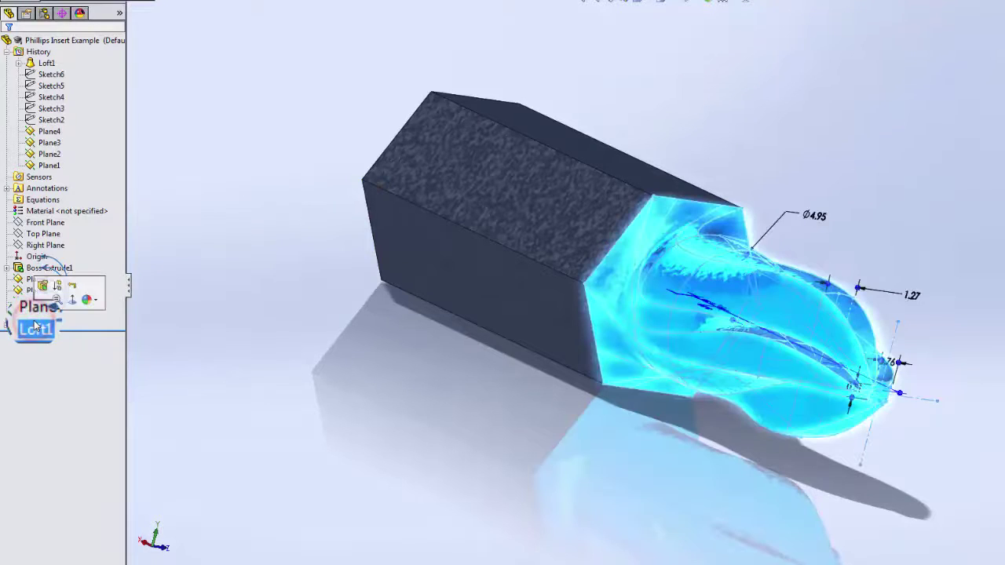
pyautogui.rightClick(35, 324)
pyautogui.click(72, 291)
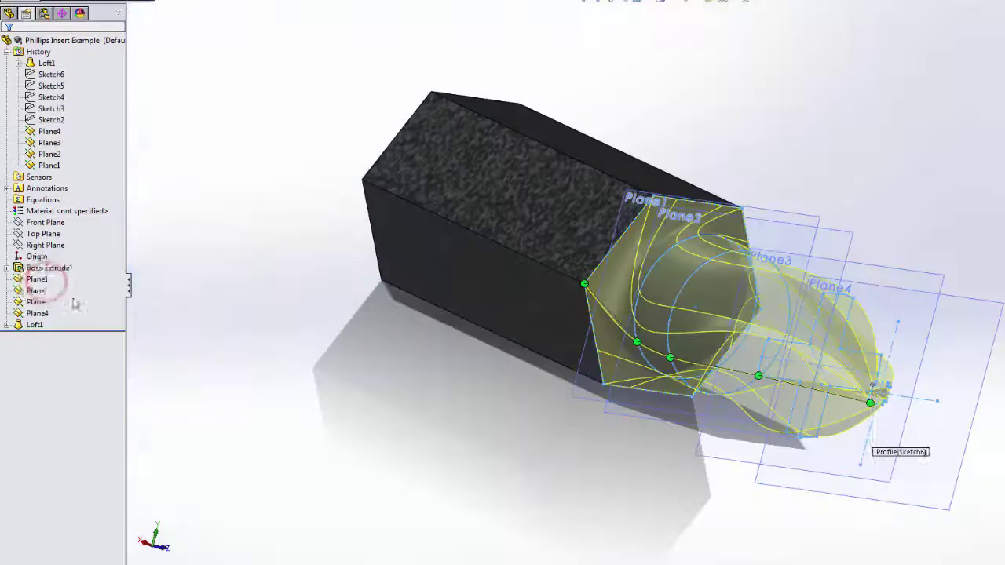
# Move the loft connector to the upper corner of the large cross's side arm and align both circles' connector points with the hexagon corner
pyautogui.moveTo(447, 335); pyautogui.dragTo(503, 261, button='middle')
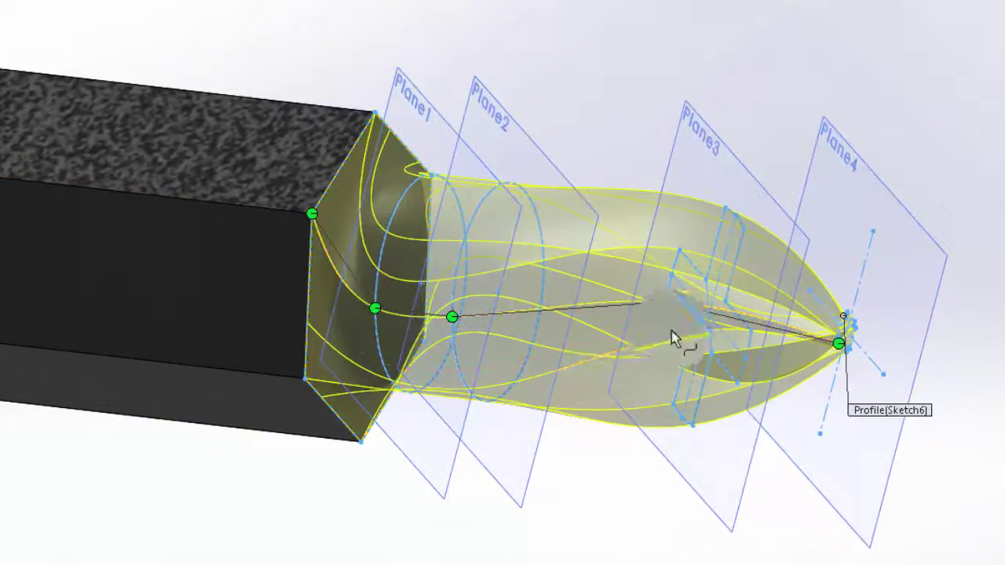
pyautogui.moveTo(644, 377); pyautogui.dragTo(703, 433, button='middle')
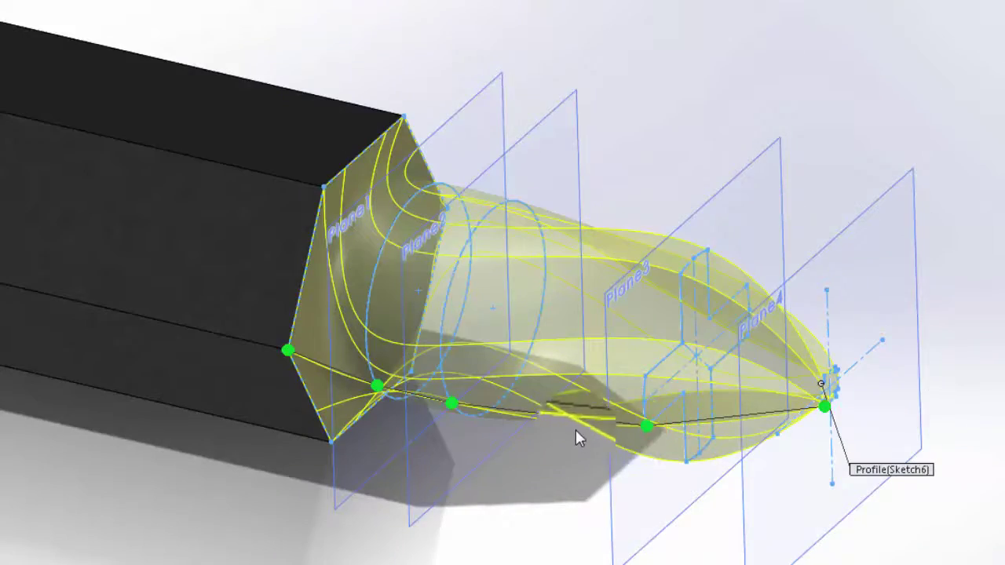
pyautogui.scroll(-4, 577, 432)
pyautogui.moveTo(554, 445); pyautogui.dragTo(455, 234, button='middle')
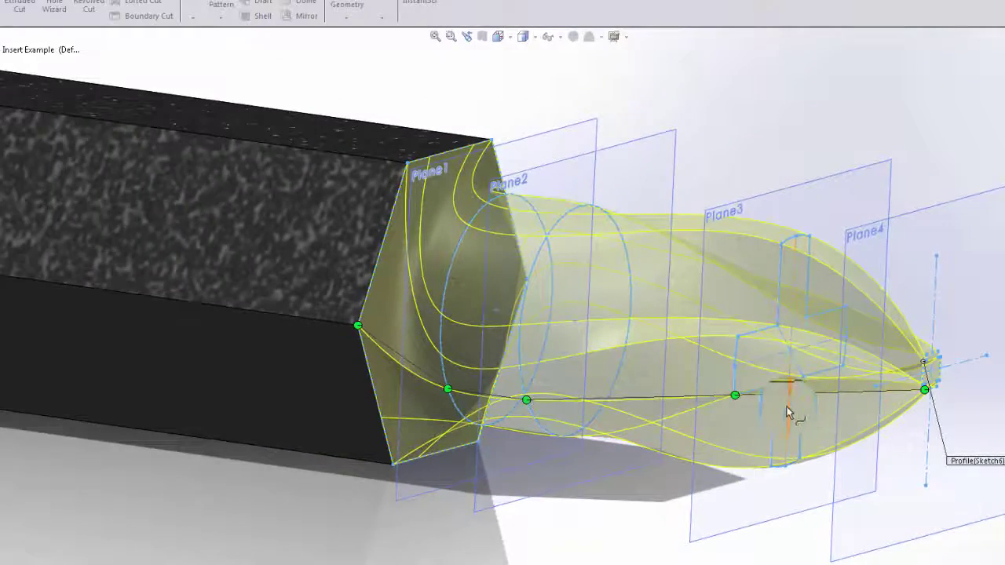
pyautogui.scroll(-2, 706, 348)
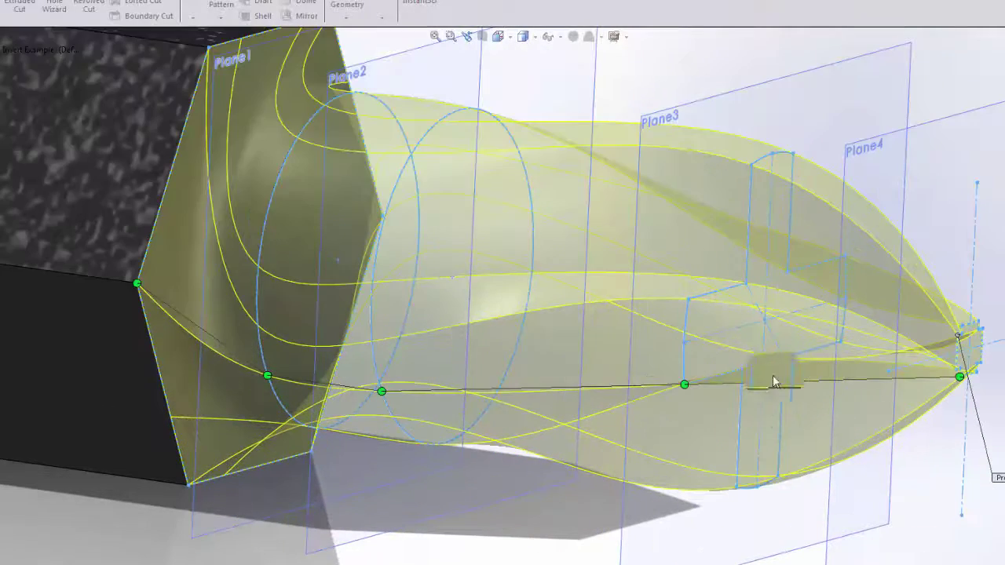
pyautogui.click(390, 409)
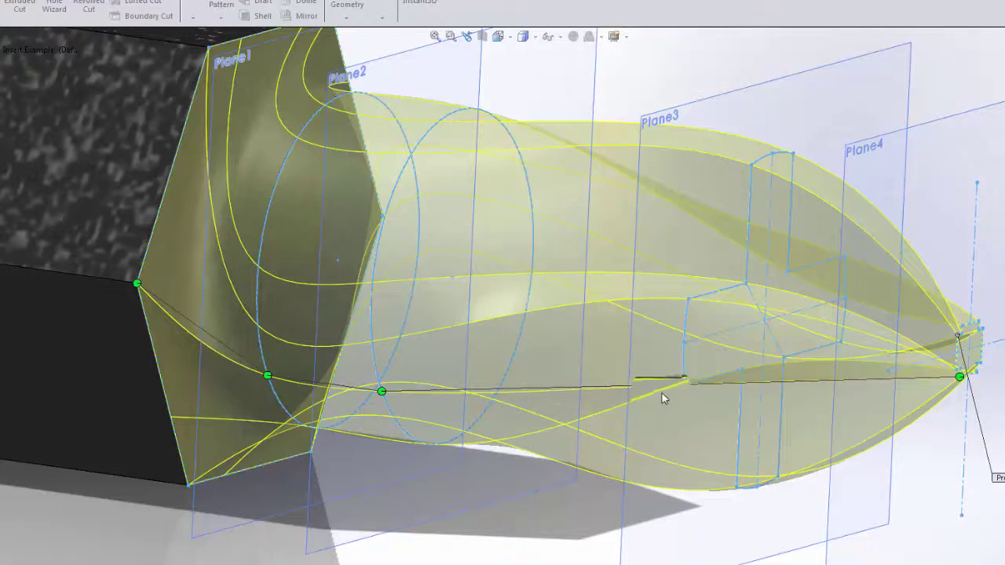
pyautogui.moveTo(683, 385)
pyautogui.mouseDown()
pyautogui.moveTo(682, 351)
pyautogui.moveTo(684, 385)
pyautogui.mouseUp()
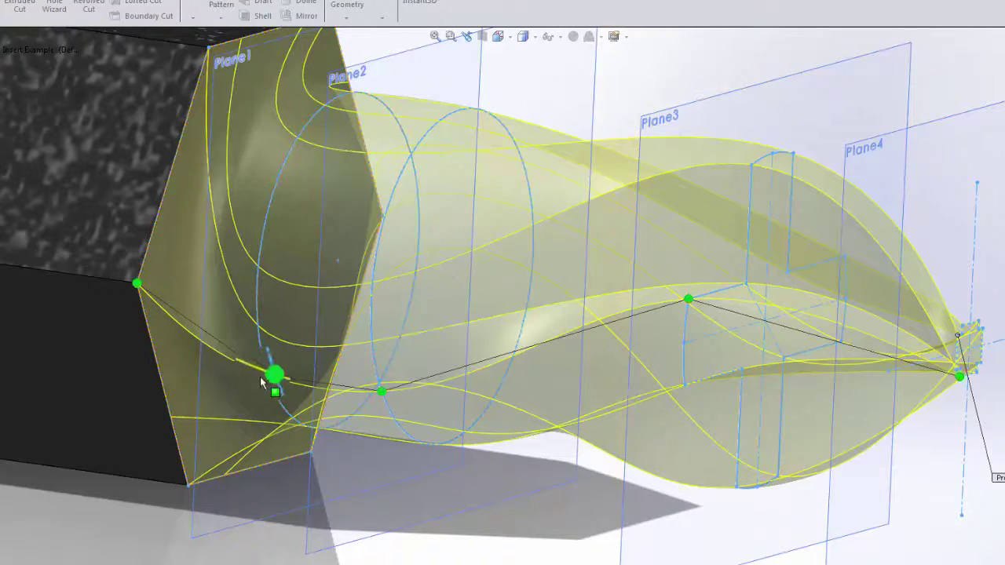
pyautogui.moveTo(271, 381); pyautogui.dragTo(258, 303)
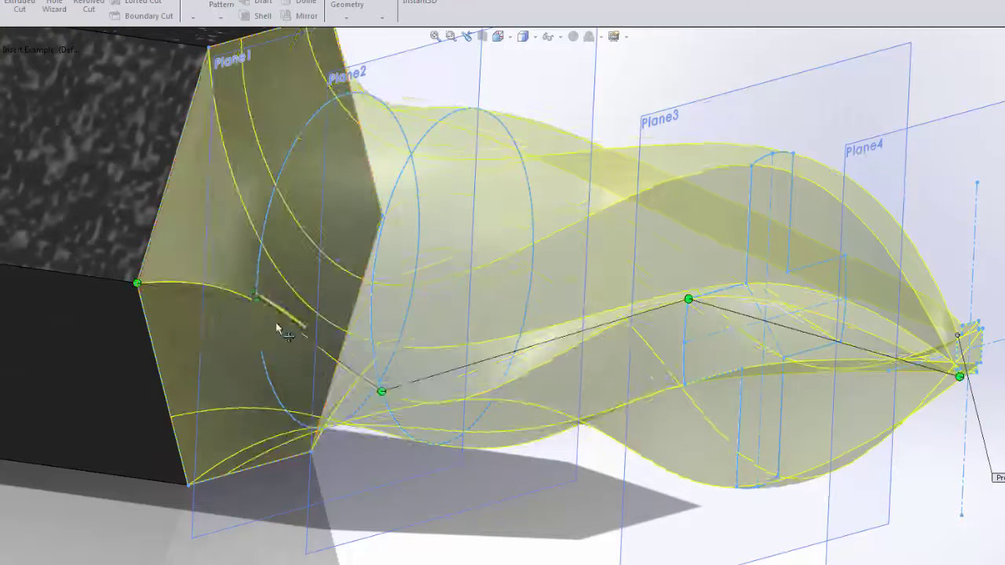
pyautogui.moveTo(382, 395); pyautogui.dragTo(363, 313)
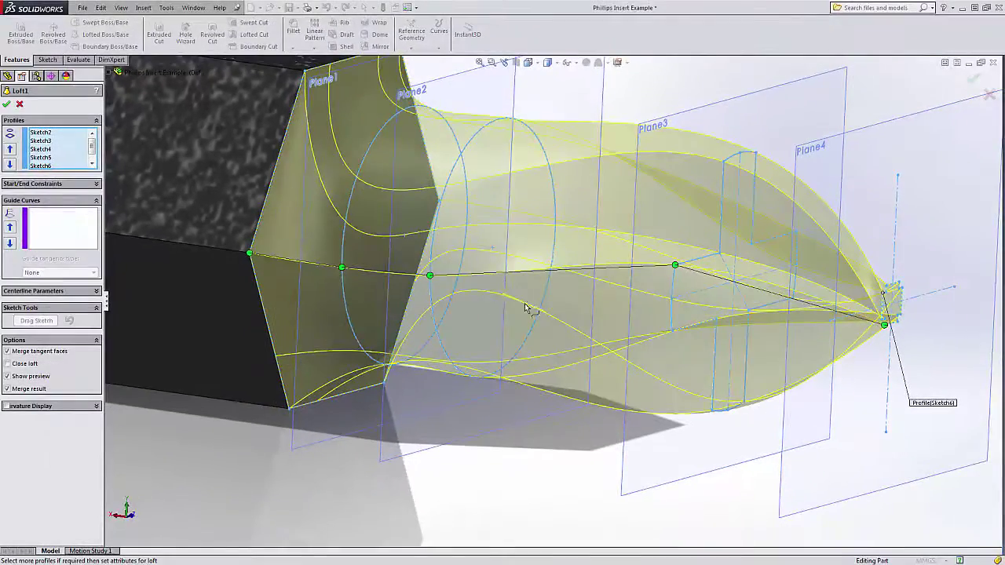
# In the Back view, reposition the loft connector on the large cross to the lower corner of its side arm
pyautogui.moveTo(595, 306); pyautogui.dragTo(705, 190, button='middle')
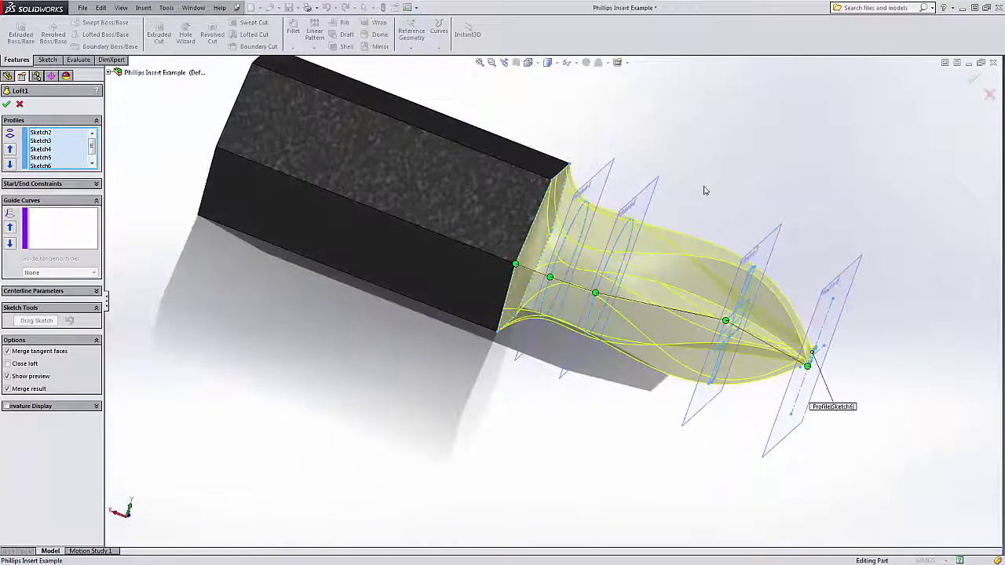
pyautogui.click(523, 62)
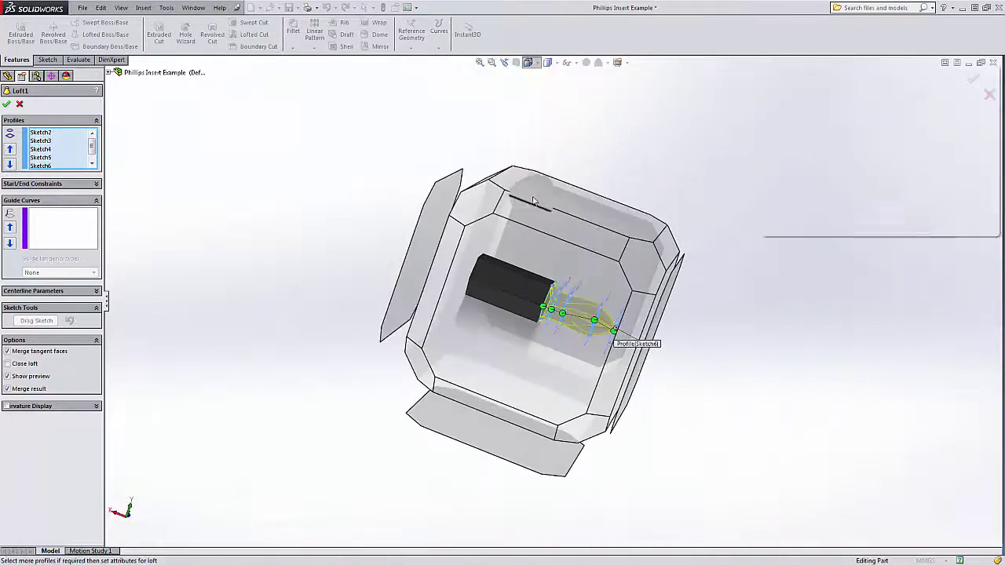
pyautogui.click(533, 259)
pyautogui.scroll(-5, 695, 311)
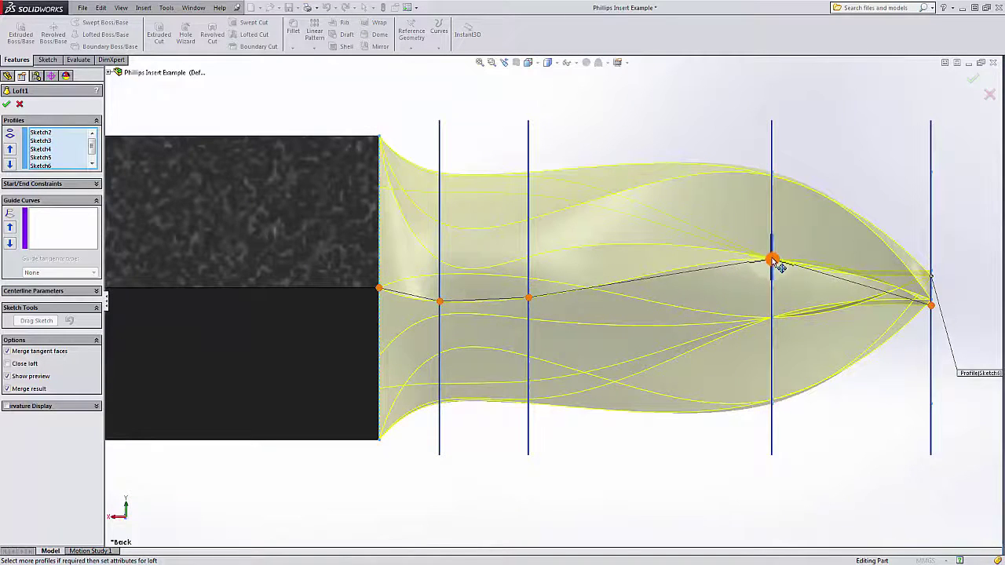
pyautogui.click(773, 260)
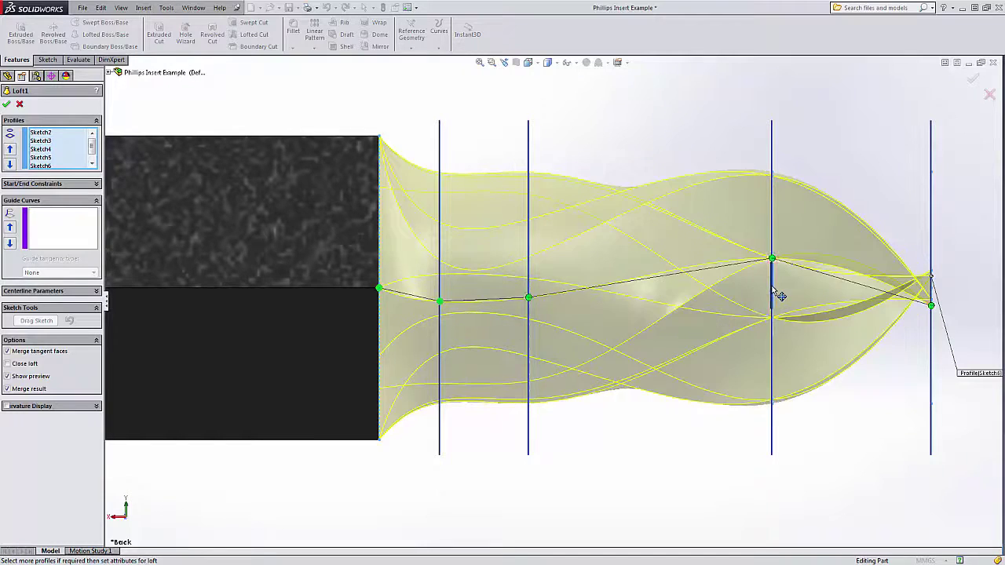
pyautogui.moveTo(782, 315); pyautogui.dragTo(774, 263)
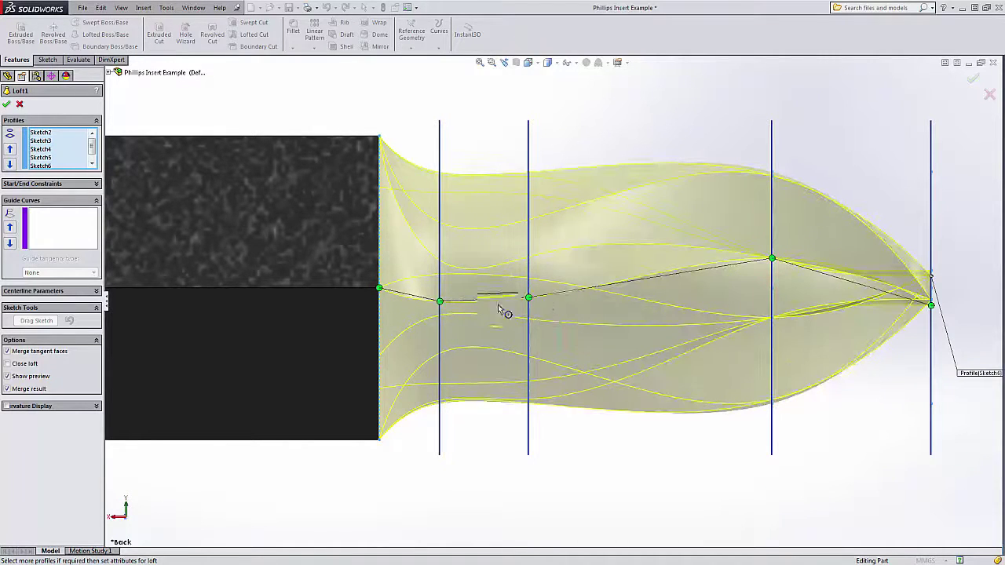
pyautogui.moveTo(782, 268); pyautogui.dragTo(775, 319)
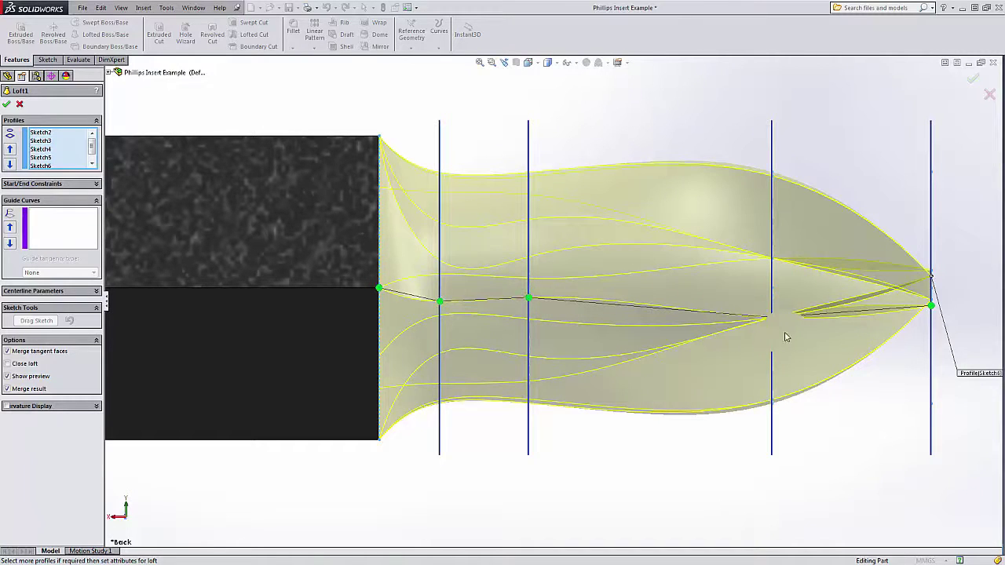
# Move the loft connector on the small end cross up to the adjacent corner and accept the edited loft
pyautogui.scroll(-5, 801, 306)
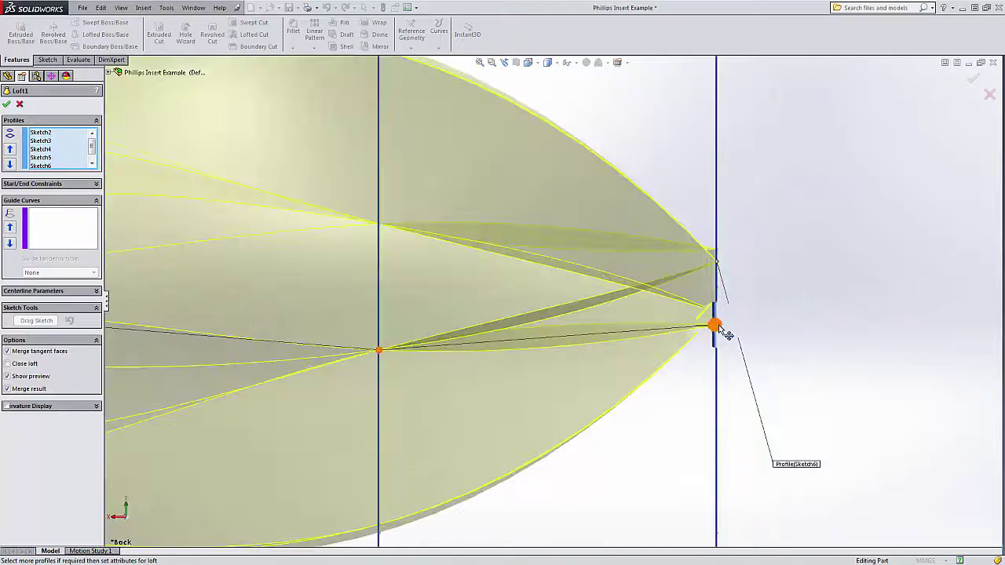
pyautogui.moveTo(728, 335); pyautogui.dragTo(717, 312)
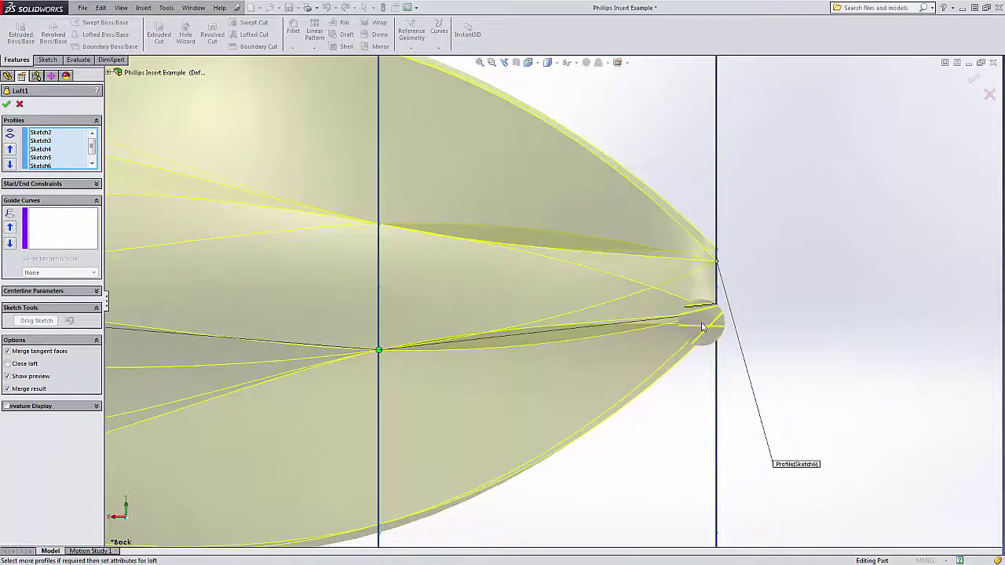
pyautogui.scroll(4, 691, 318)
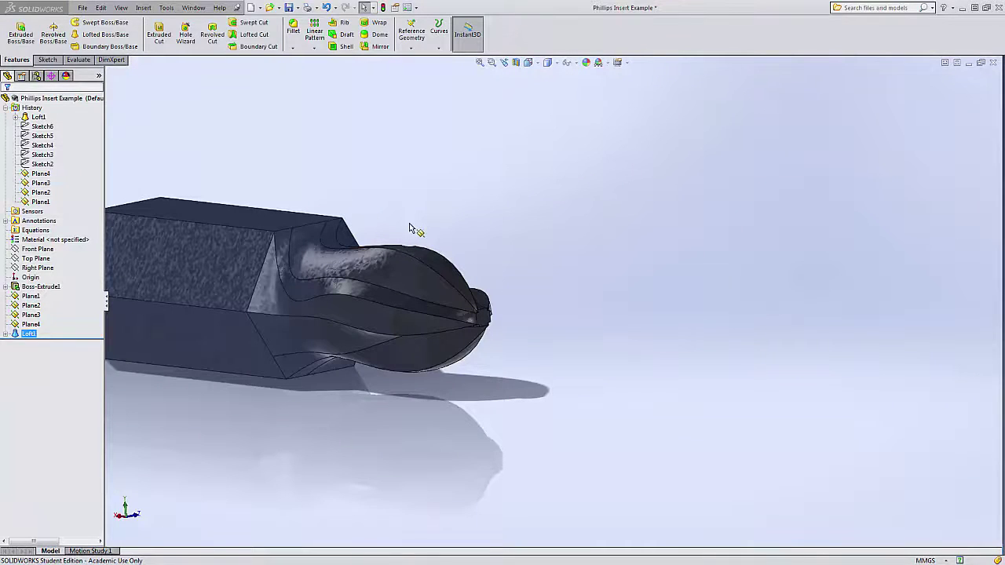
# Reopen the loft for editing and inspect all connectors running between the hexagon, circle and cross profiles
pyautogui.rightClick(28, 334)
pyautogui.click(38, 321)
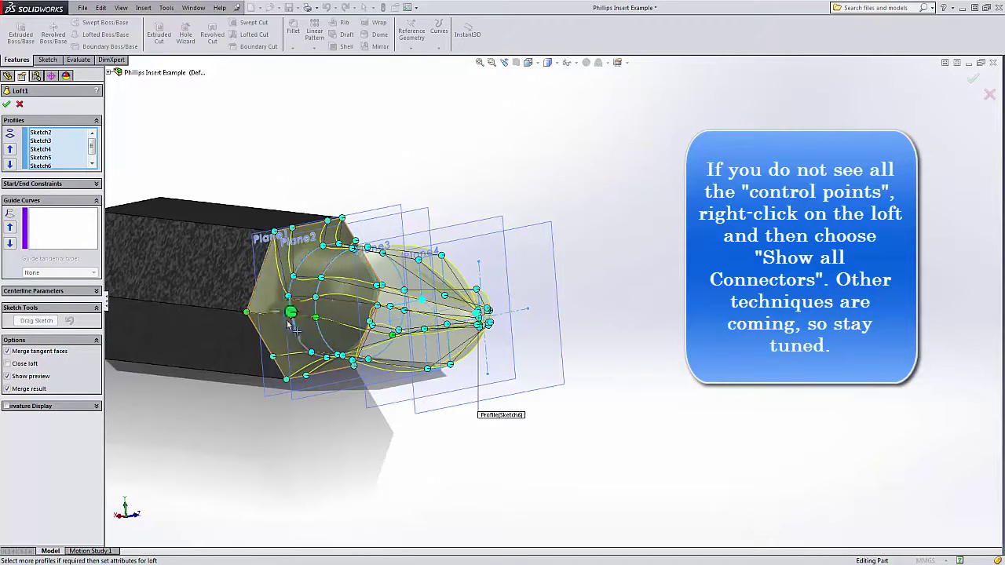
pyautogui.moveTo(417, 325); pyautogui.dragTo(377, 328)
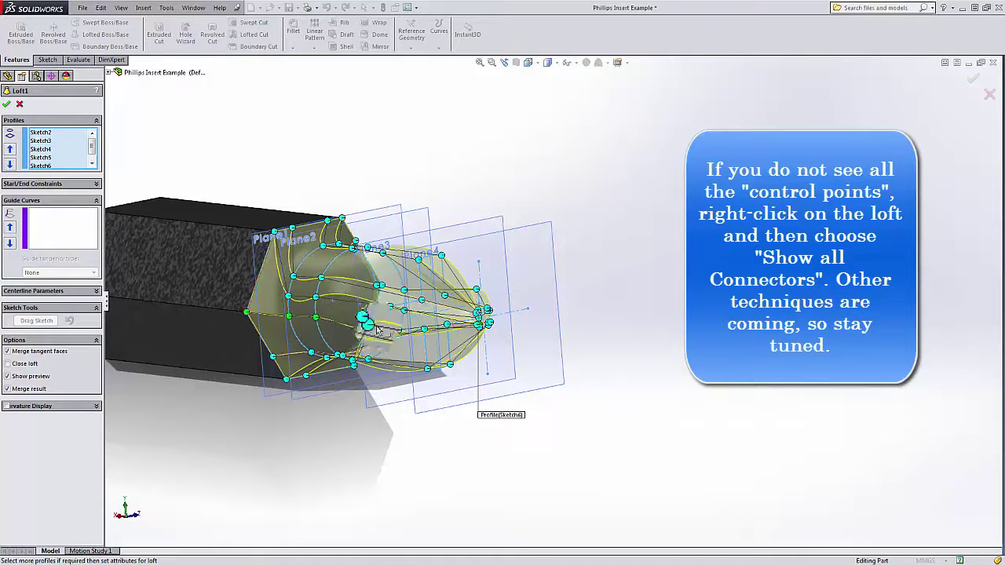
pyautogui.scroll(3, 333, 318)
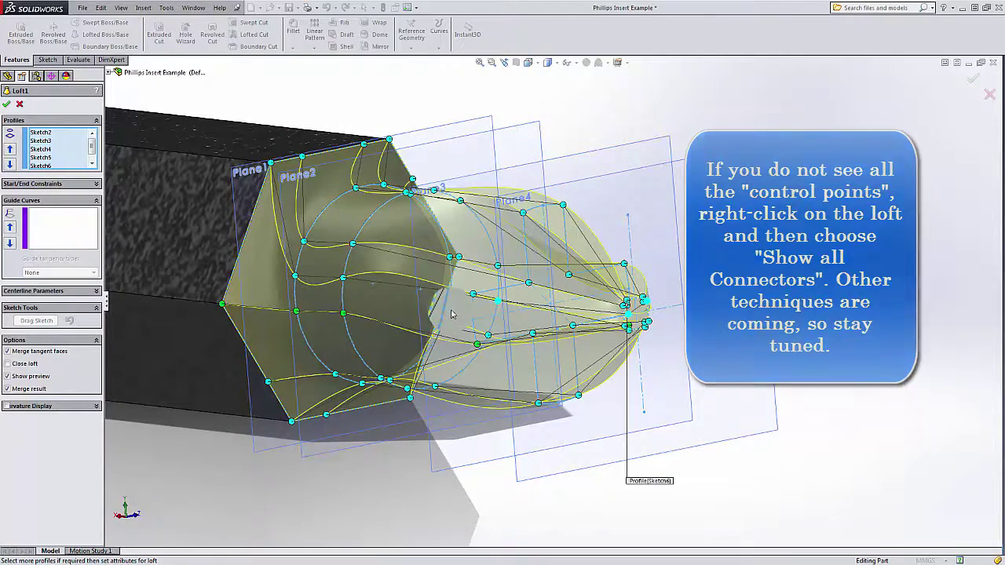
pyautogui.scroll(-4, 454, 315)
pyautogui.scroll(2, 458, 316)
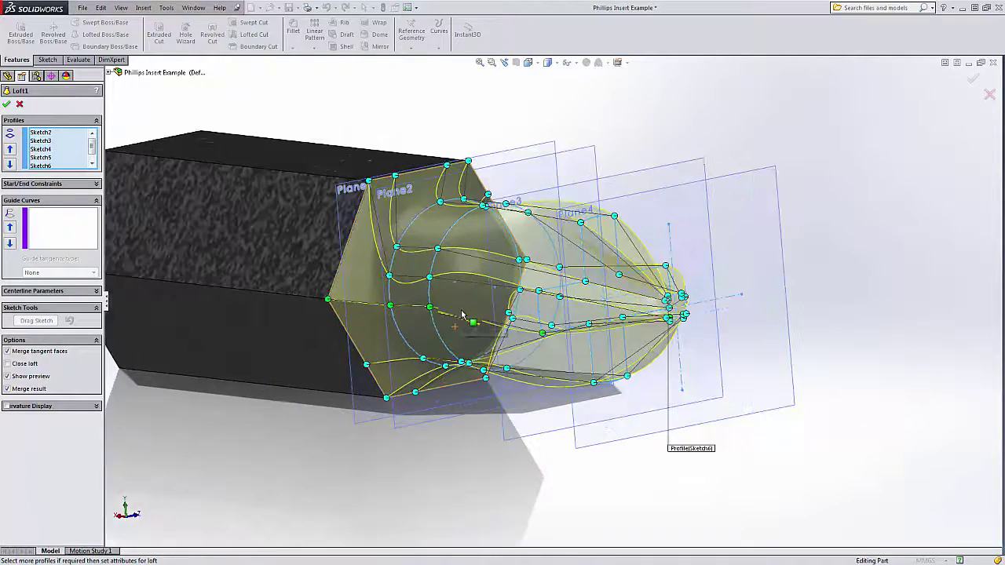
pyautogui.scroll(-1, 475, 324)
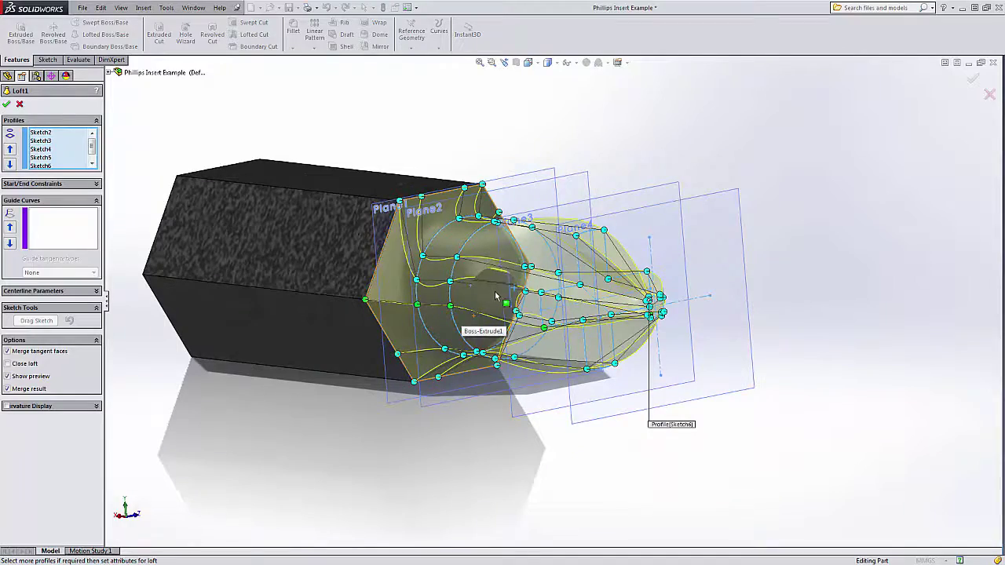
pyautogui.scroll(1, 495, 292)
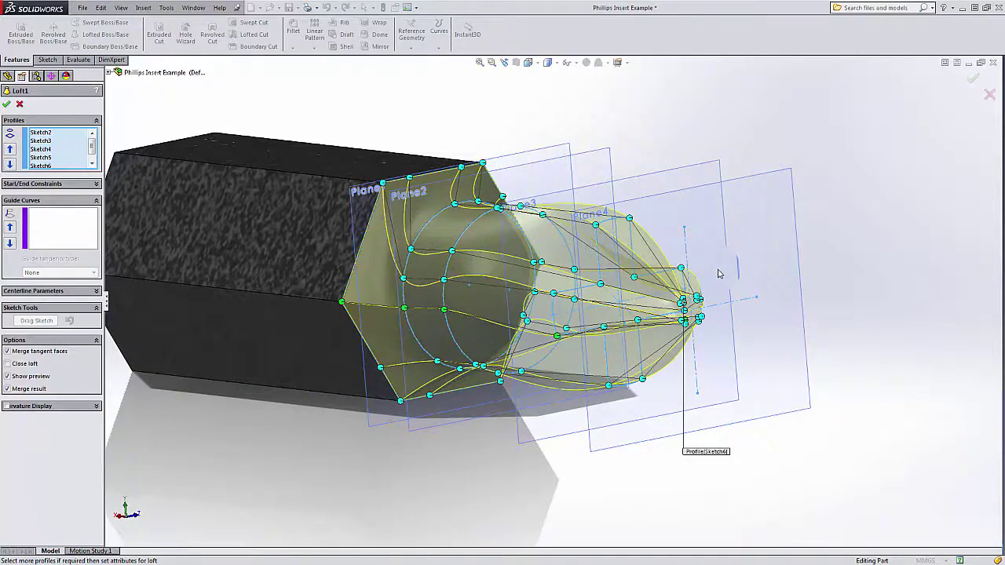
pyautogui.moveTo(717, 275); pyautogui.dragTo(759, 301, button='middle')
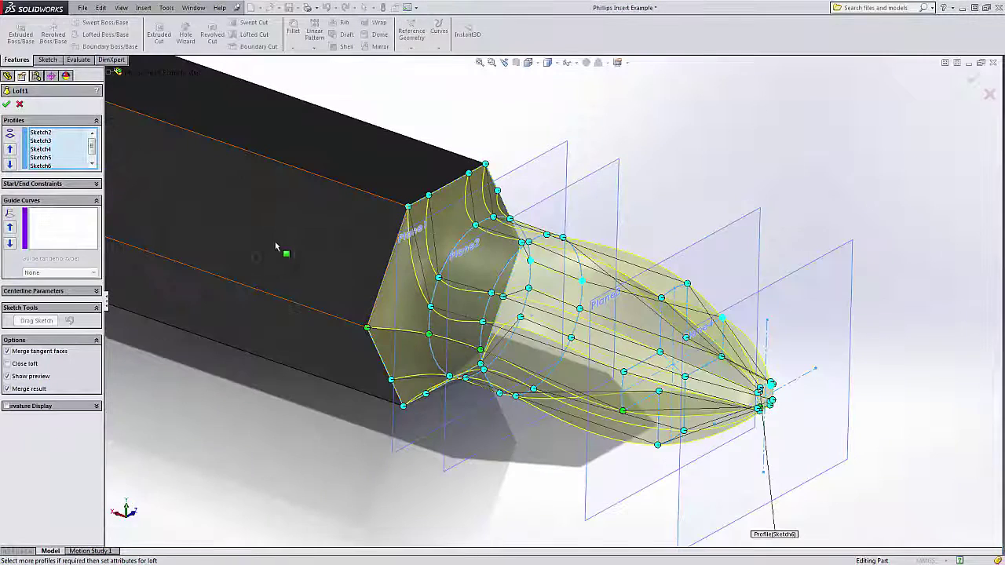
# Set the loft's start constraint to Normal To Profile and accept the feature
pyautogui.click(96, 184)
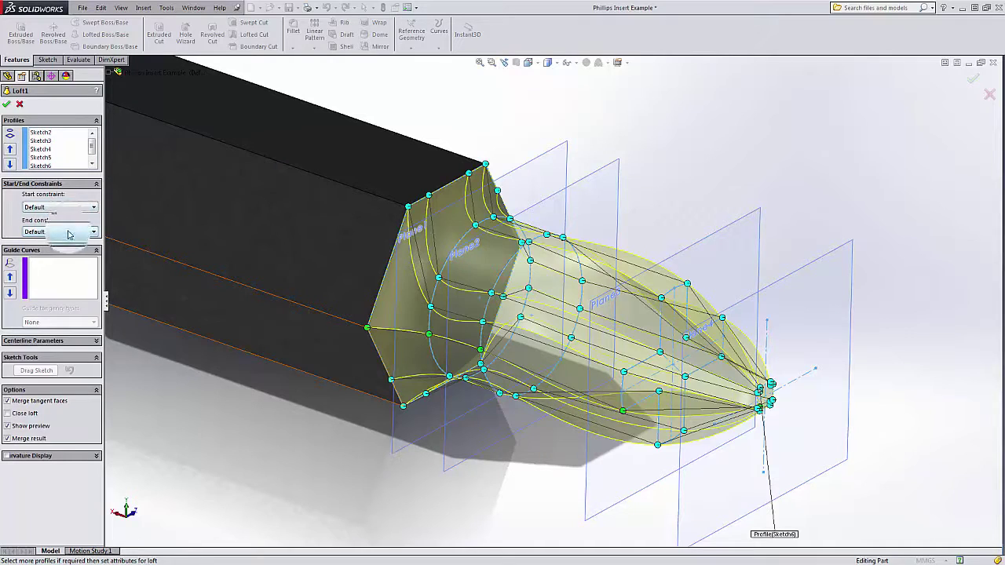
pyautogui.click(80, 208)
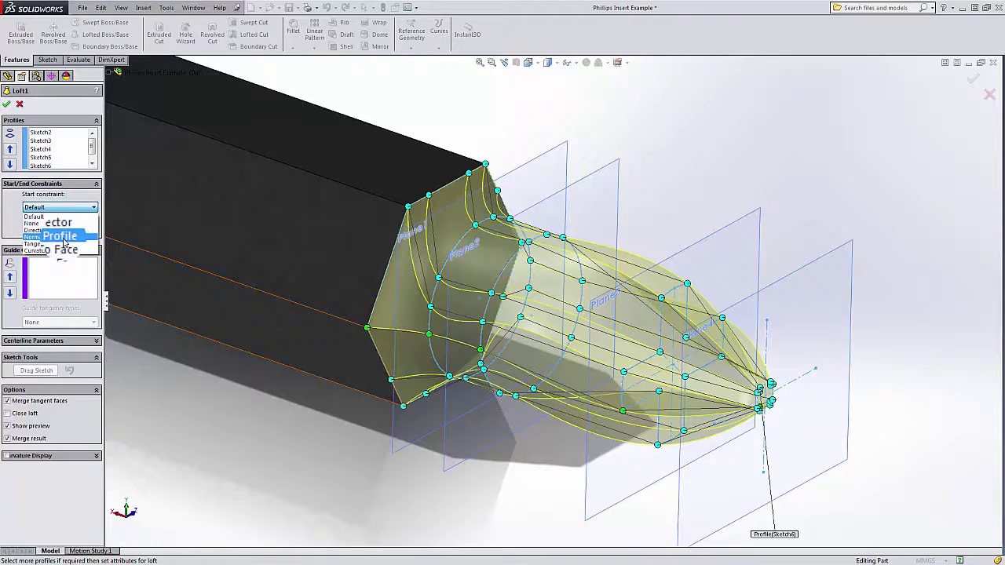
pyautogui.click(64, 242)
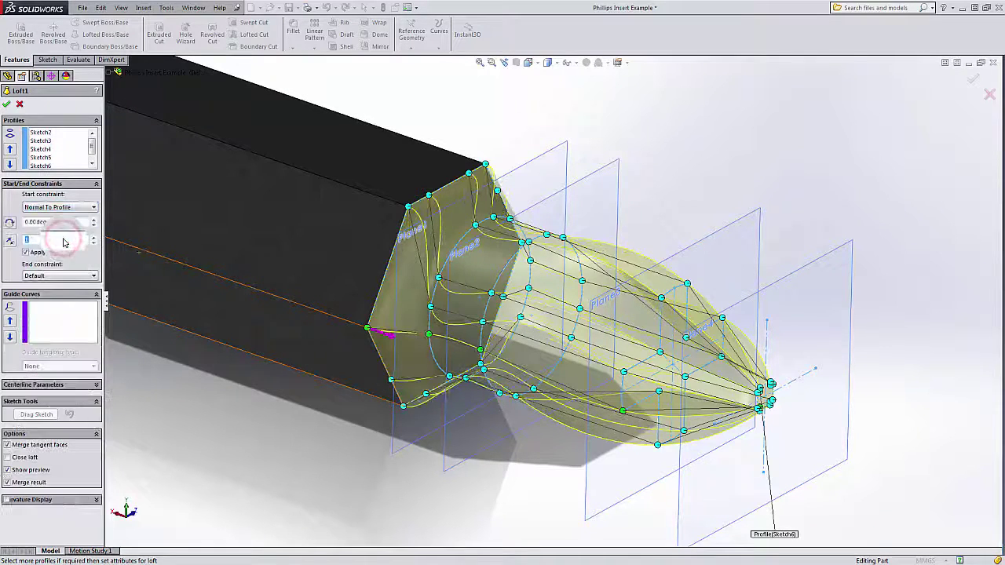
pyautogui.click(7, 103)
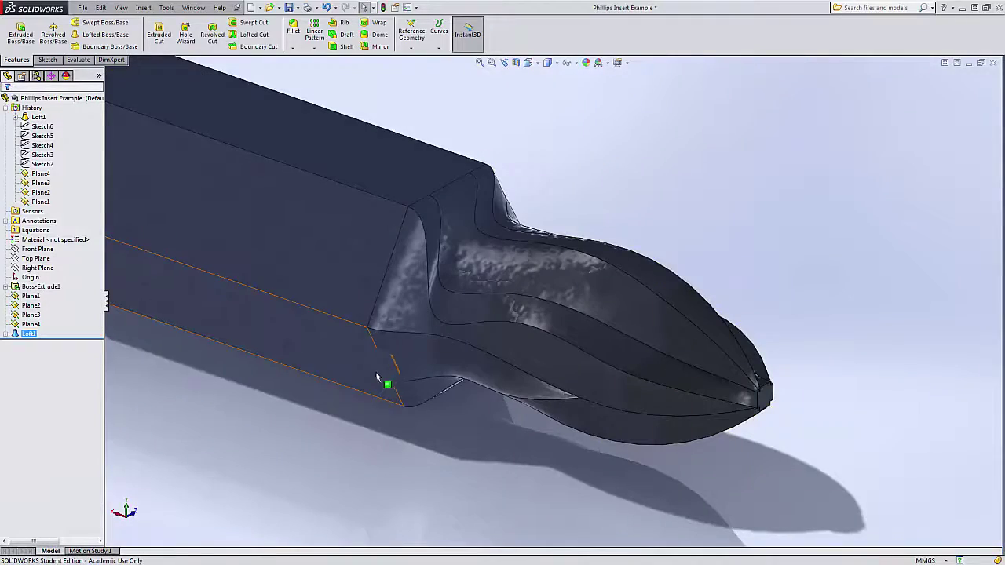
# Examine the transition between the hexagonal shank's corner and the start of the loft up close
pyautogui.moveTo(397, 378); pyautogui.dragTo(428, 352, button='middle')
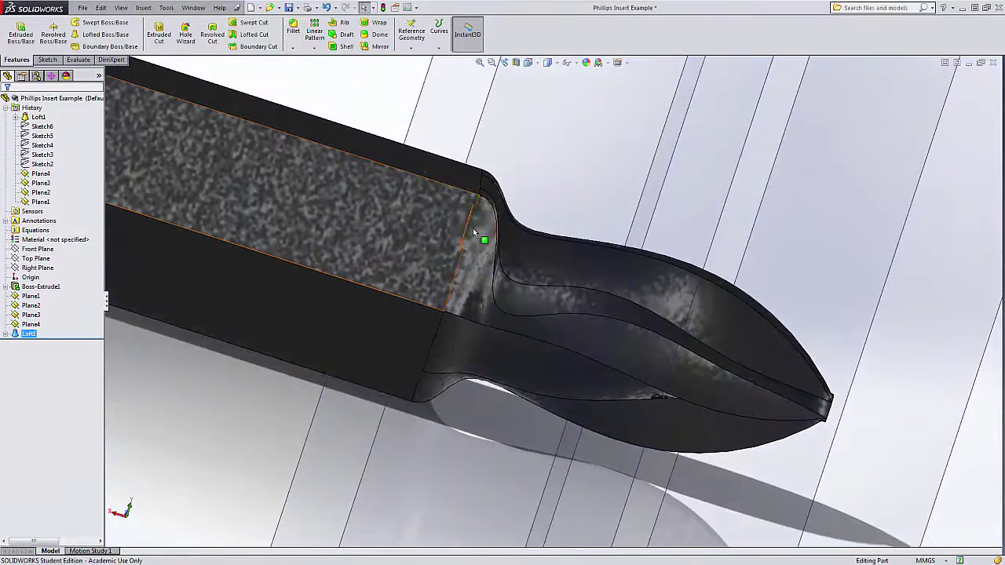
pyautogui.moveTo(475, 230); pyautogui.dragTo(473, 210, button='middle')
pyautogui.scroll(-5, 486, 210)
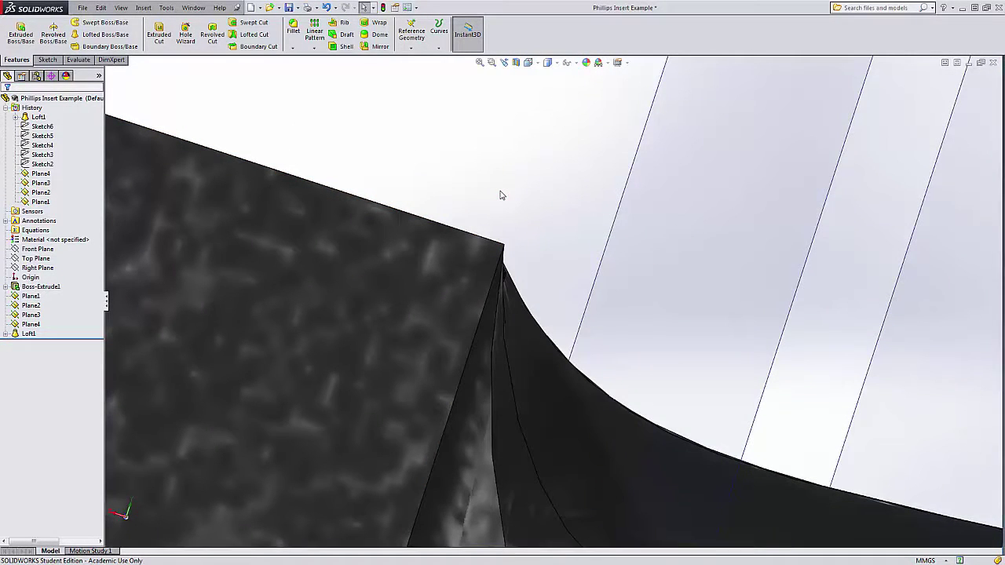
pyautogui.scroll(5, 529, 361)
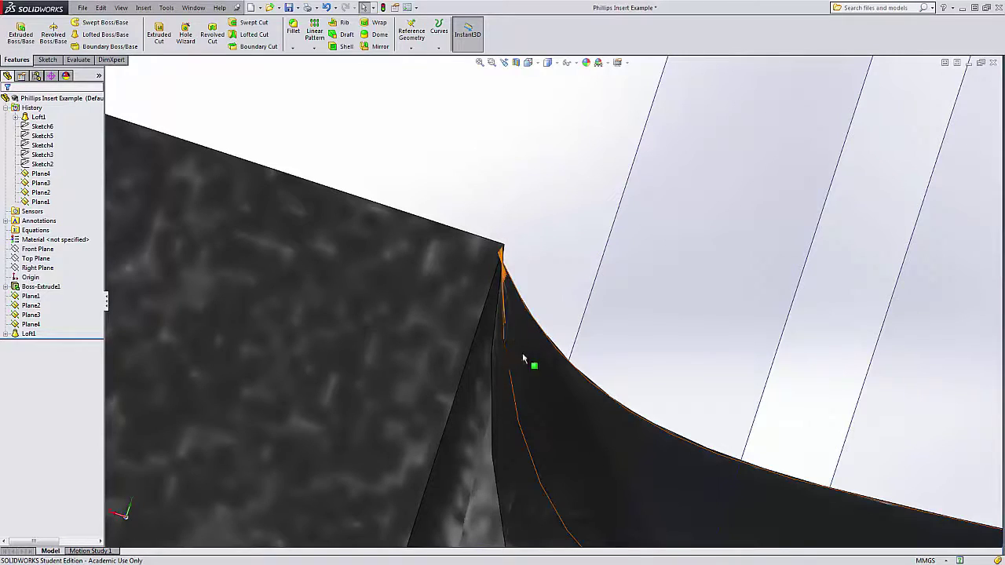
# Edit the loft to remove the two cross profiles, Sketch6 and Sketch5, and accept the shortened feature
pyautogui.scroll(5, 563, 309)
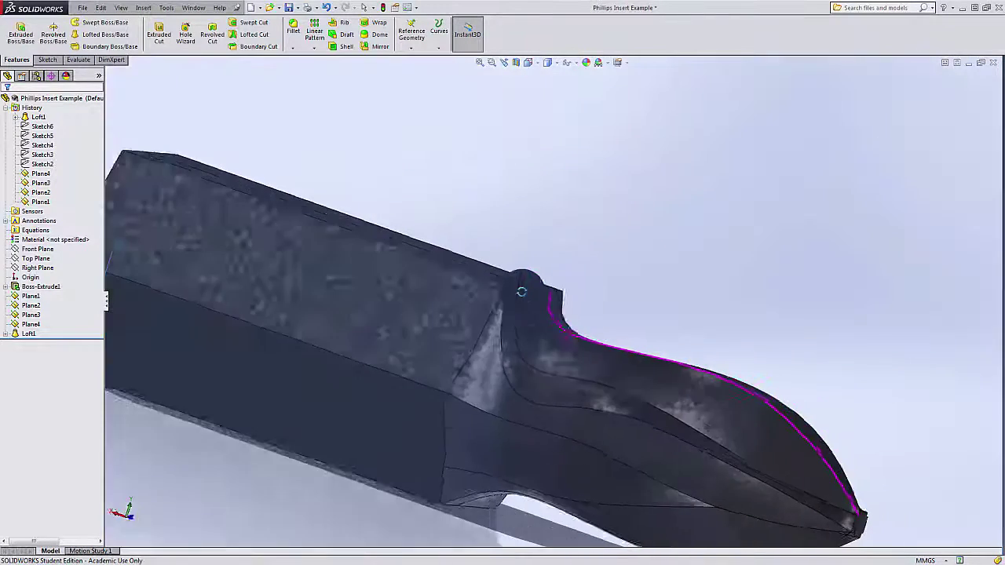
pyautogui.moveTo(529, 310); pyautogui.dragTo(539, 379, button='middle')
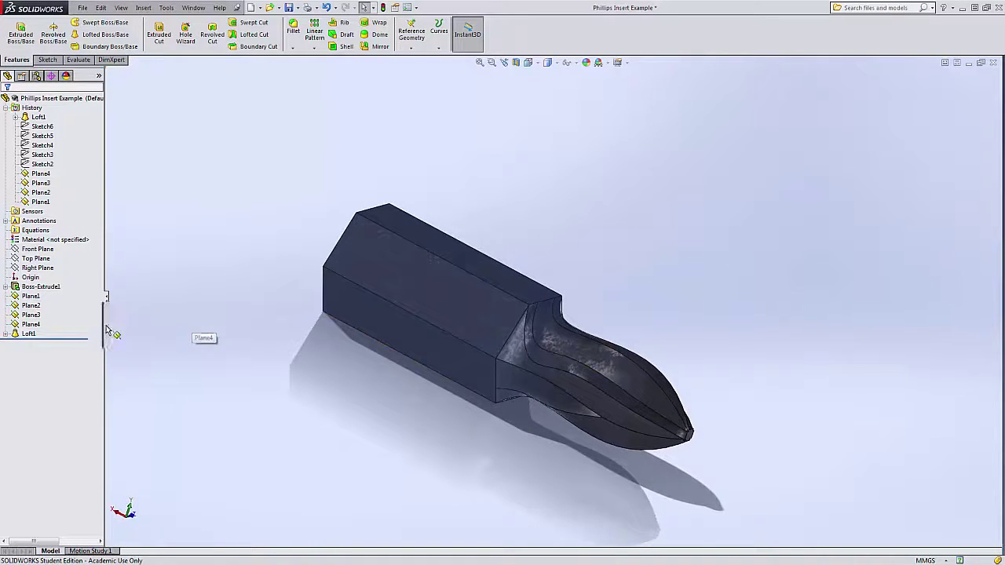
pyautogui.rightClick(29, 334)
pyautogui.click(31, 316)
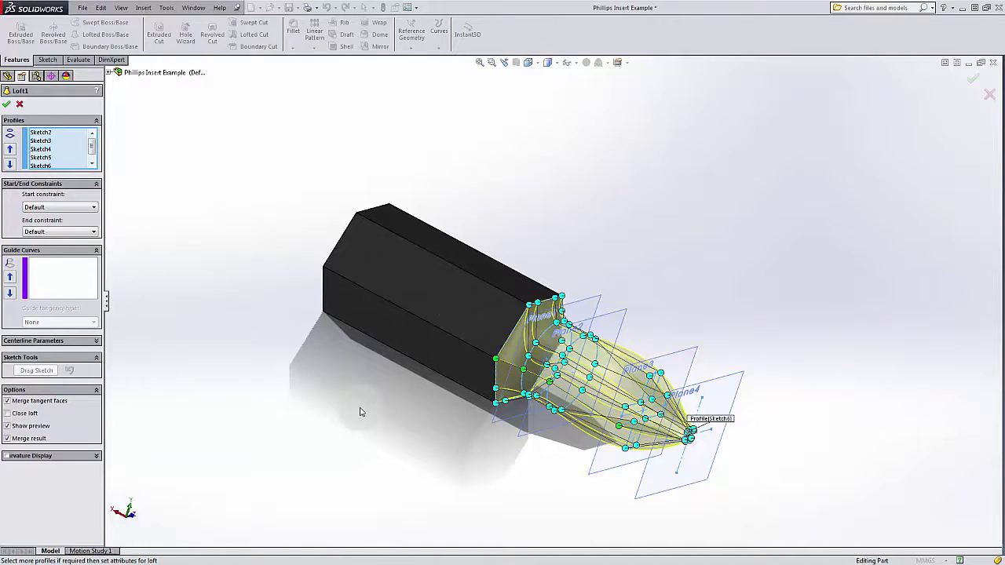
pyautogui.moveTo(93, 142); pyautogui.dragTo(93, 150)
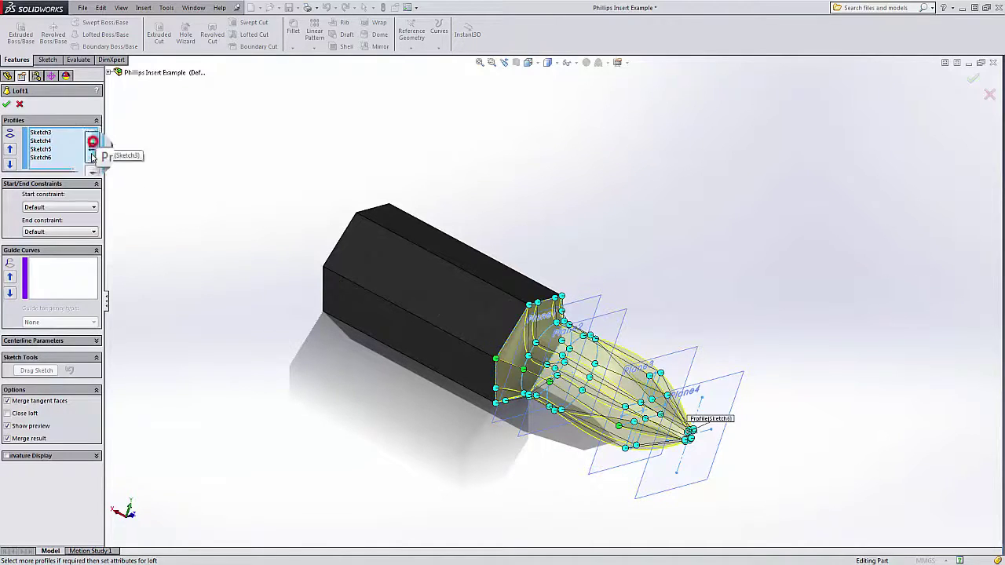
pyautogui.click(44, 158)
pyautogui.rightClick(44, 160)
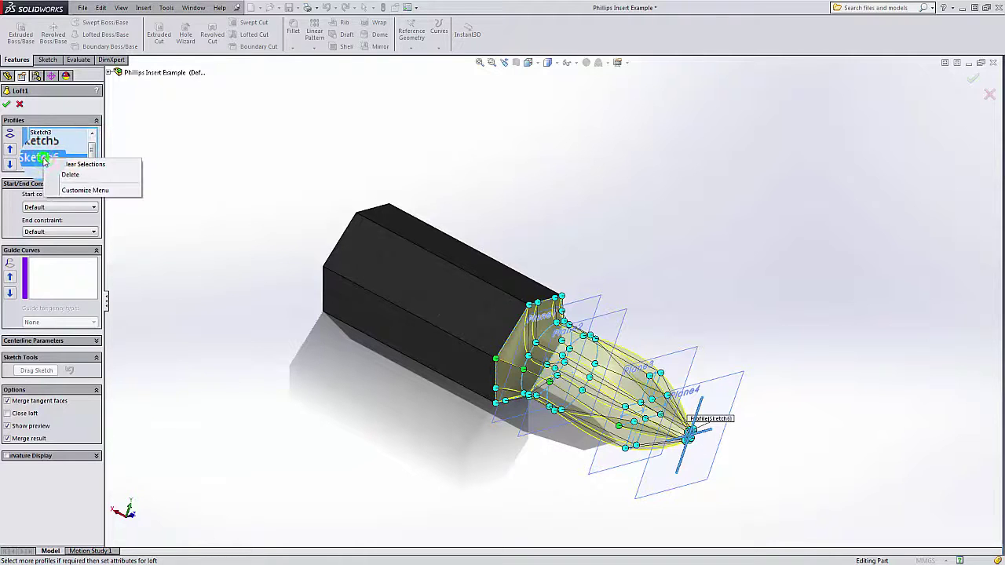
pyautogui.click(69, 182)
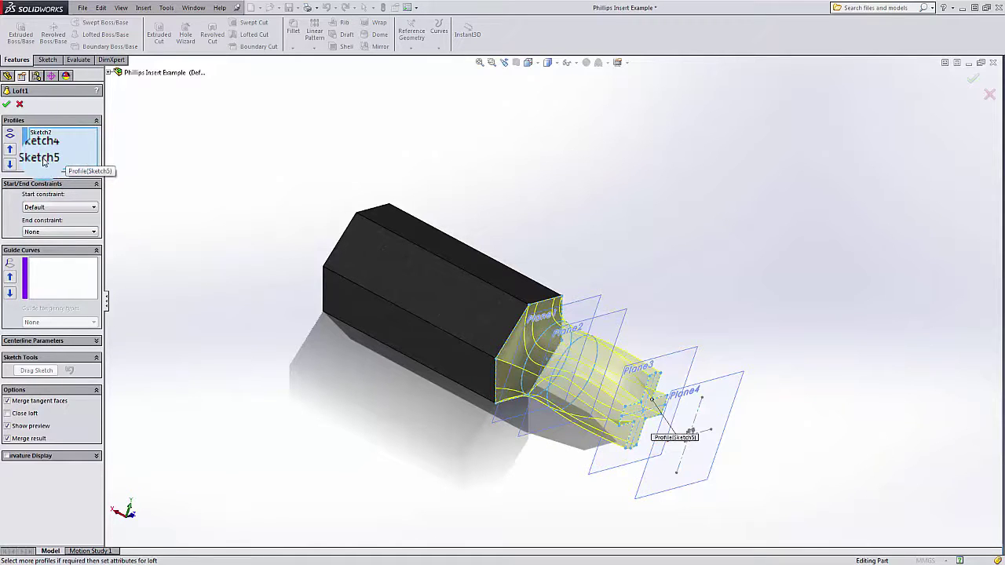
pyautogui.rightClick(44, 159)
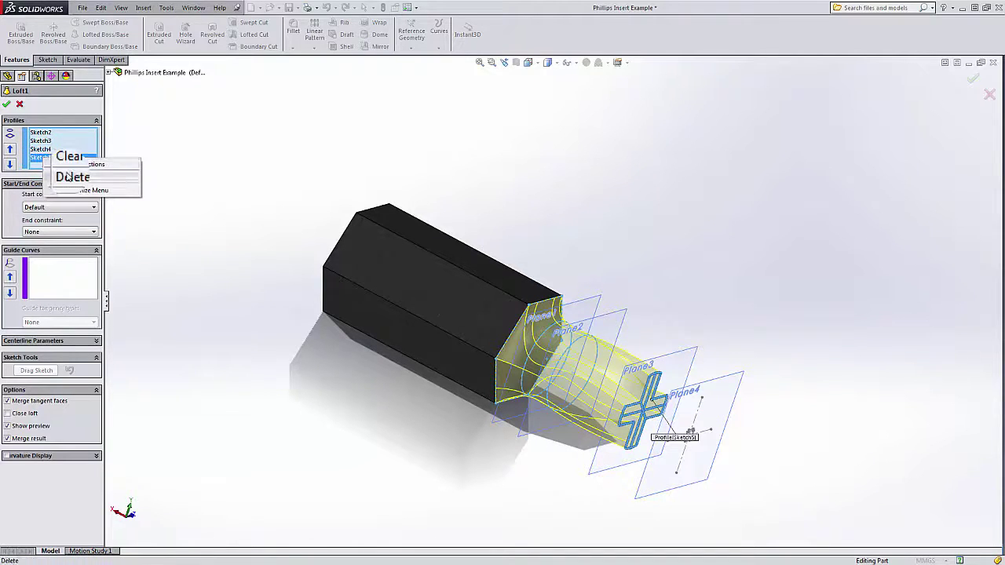
pyautogui.click(68, 174)
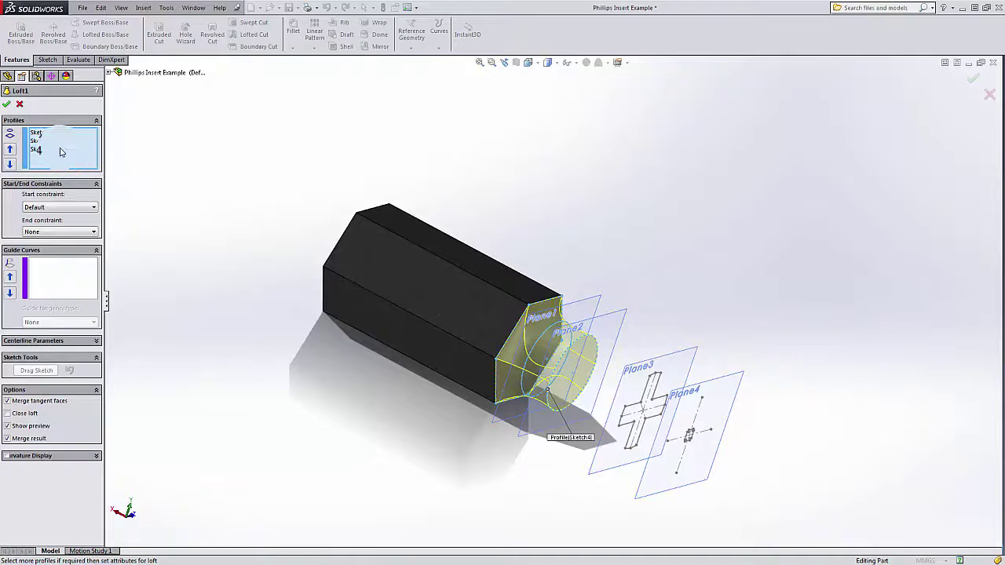
pyautogui.click(8, 104)
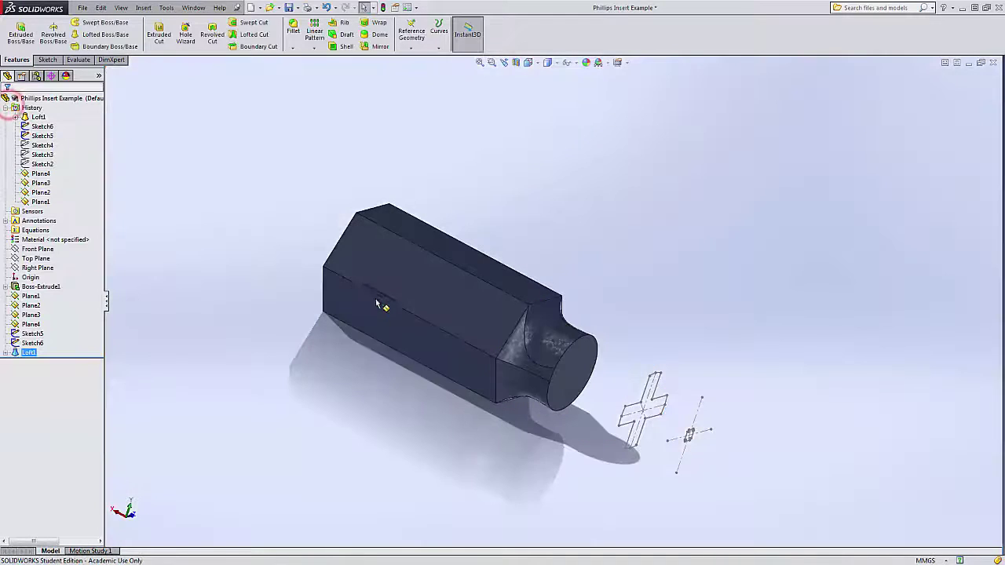
# Reopen the loft and move the green connector's points upward on the first and second circles, viewed from the back
pyautogui.moveTo(348, 370)
pyautogui.mouseDown(button='middle')
pyautogui.moveTo(414, 315)
pyautogui.moveTo(341, 341)
pyautogui.moveTo(319, 336)
pyautogui.moveTo(314, 381)
pyautogui.mouseUp(button='middle')
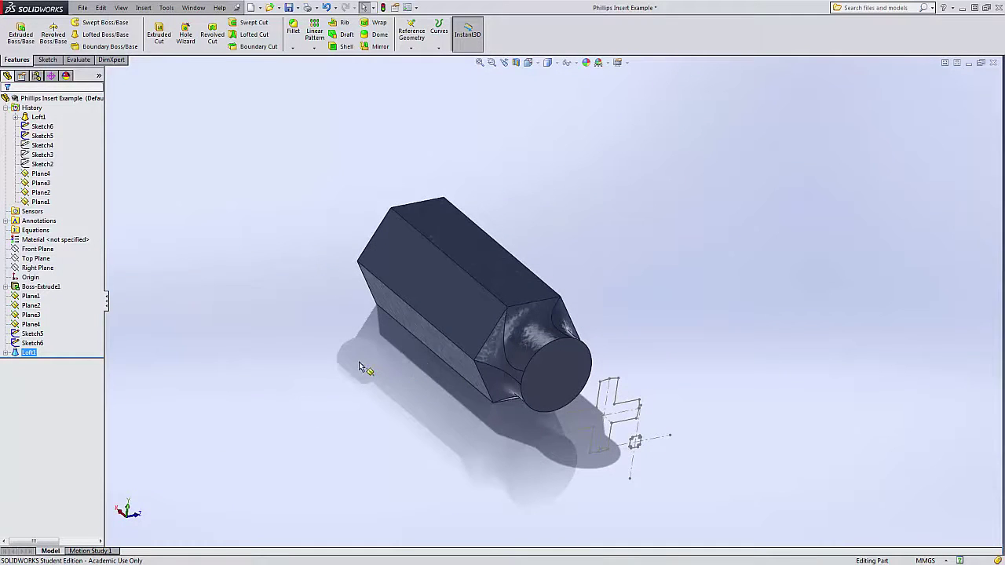
pyautogui.rightClick(518, 341)
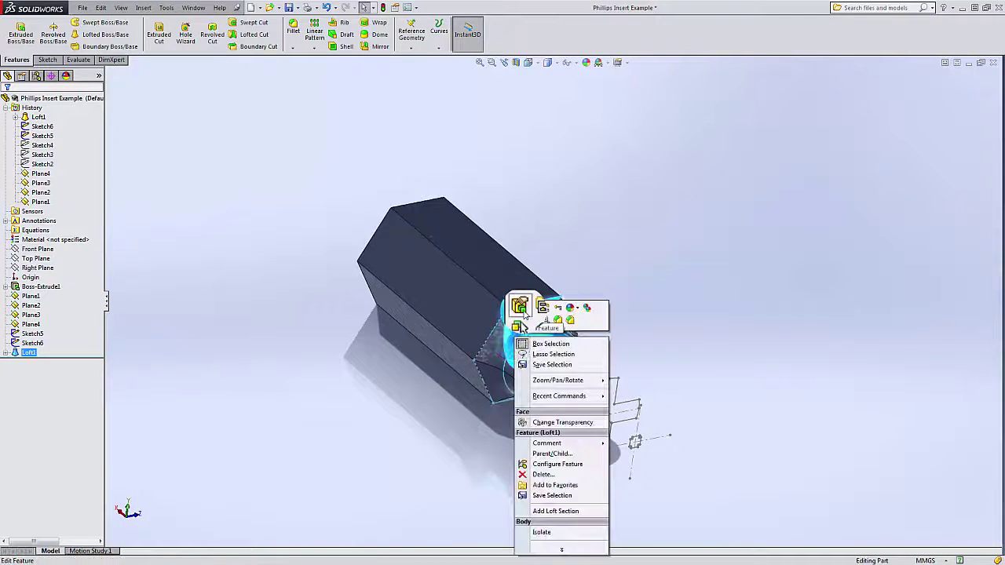
pyautogui.click(521, 311)
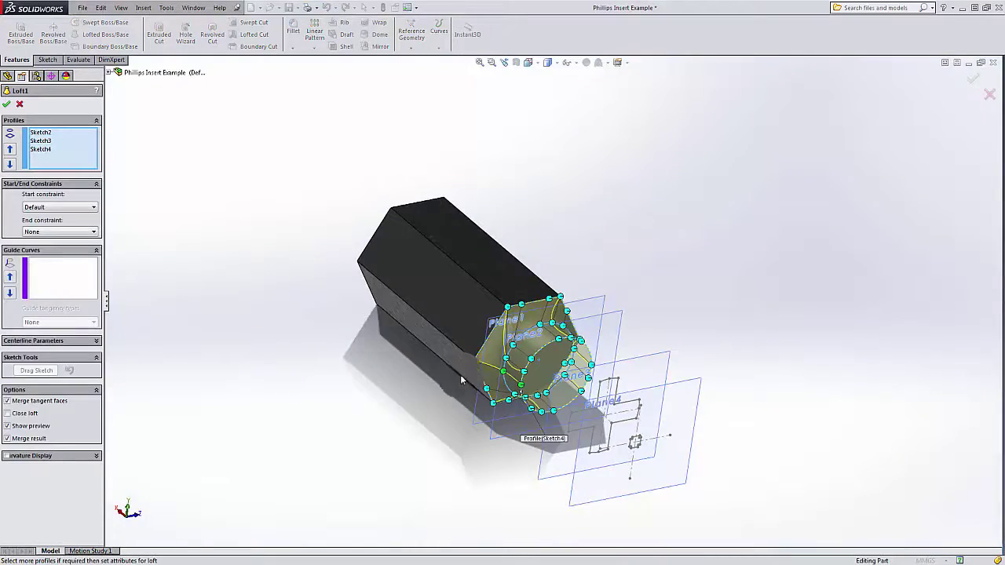
pyautogui.moveTo(462, 375); pyautogui.dragTo(528, 314, button='middle')
pyautogui.click(537, 64)
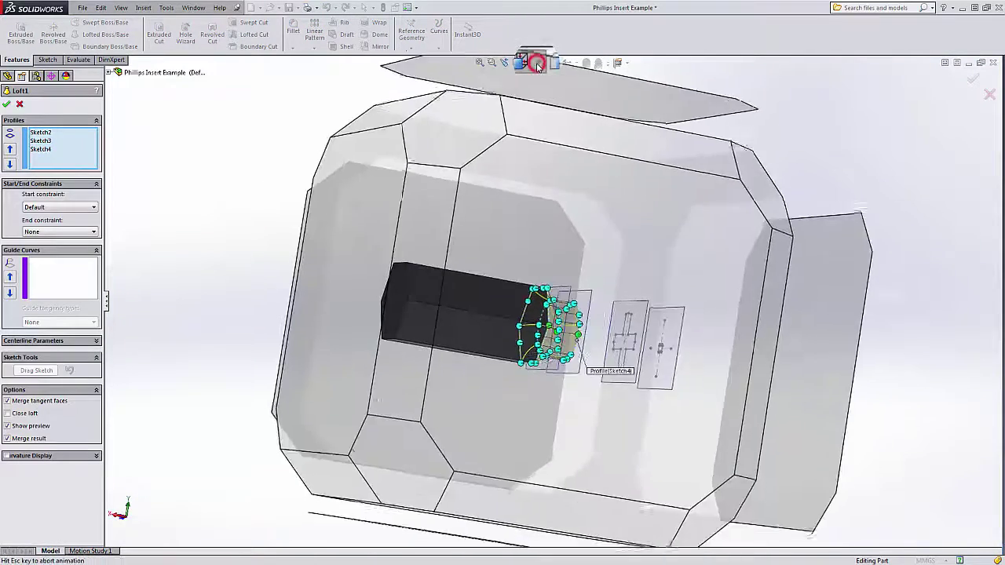
pyautogui.click(572, 234)
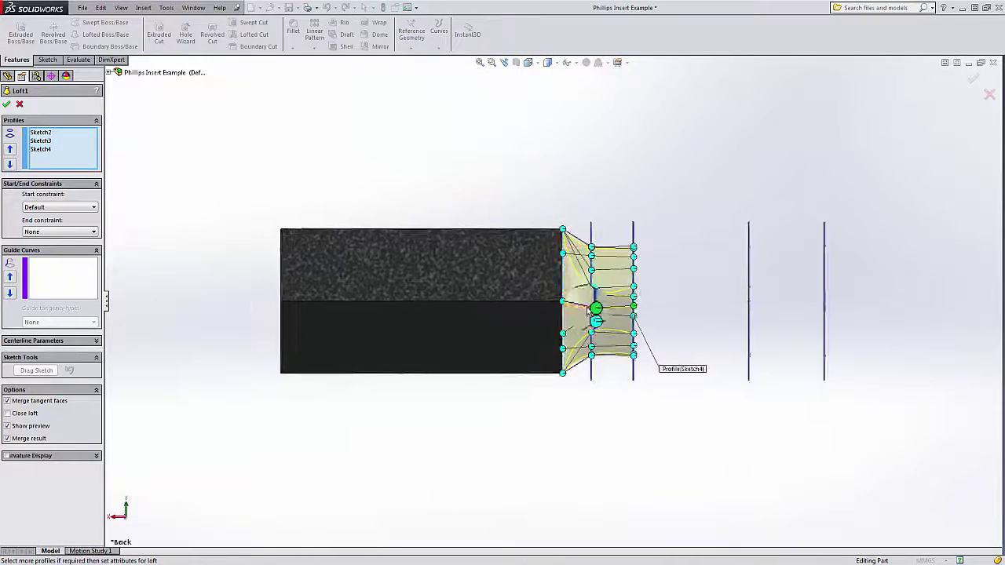
pyautogui.scroll(-5, 587, 313)
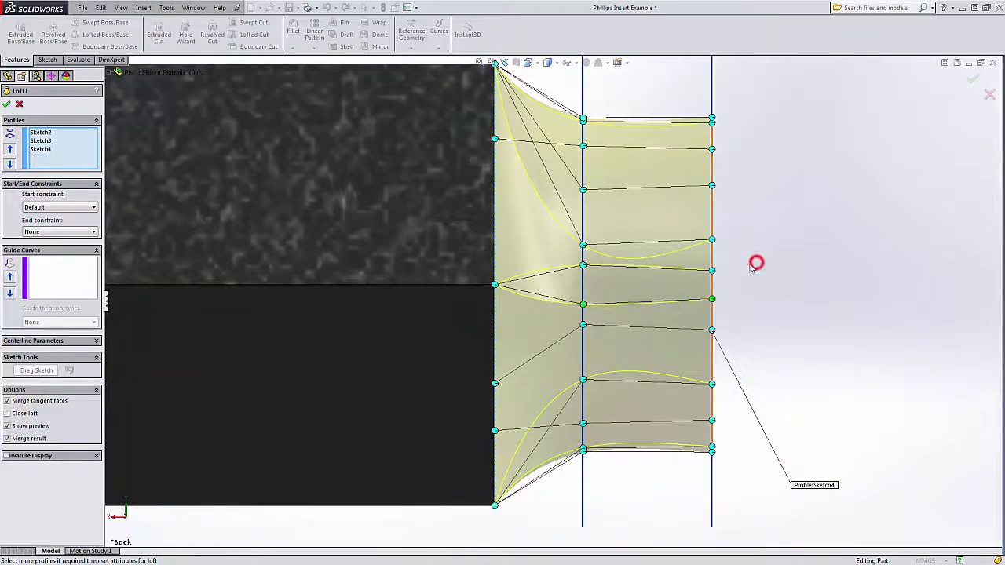
pyautogui.moveTo(583, 304); pyautogui.dragTo(619, 292)
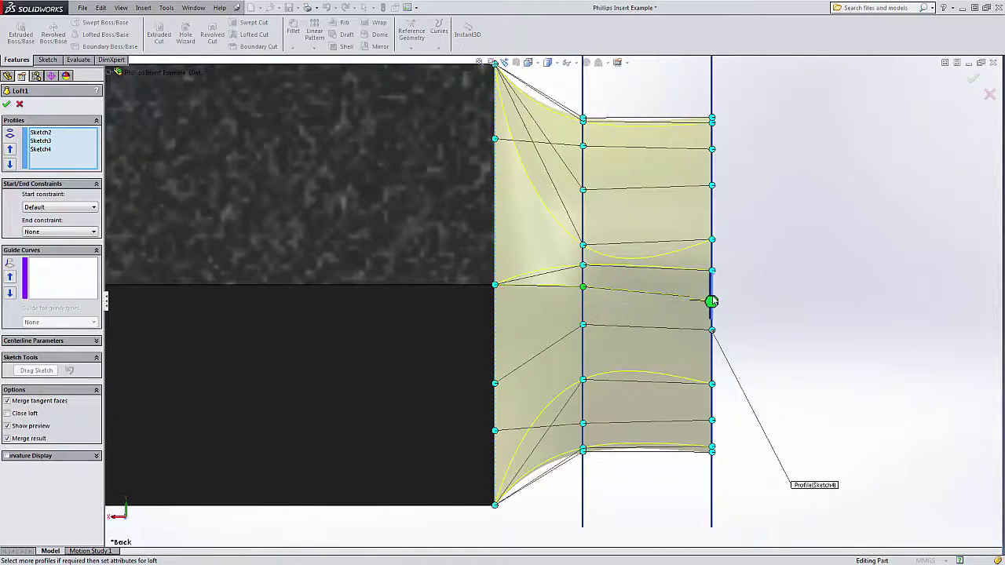
pyautogui.moveTo(712, 300); pyautogui.dragTo(699, 295)
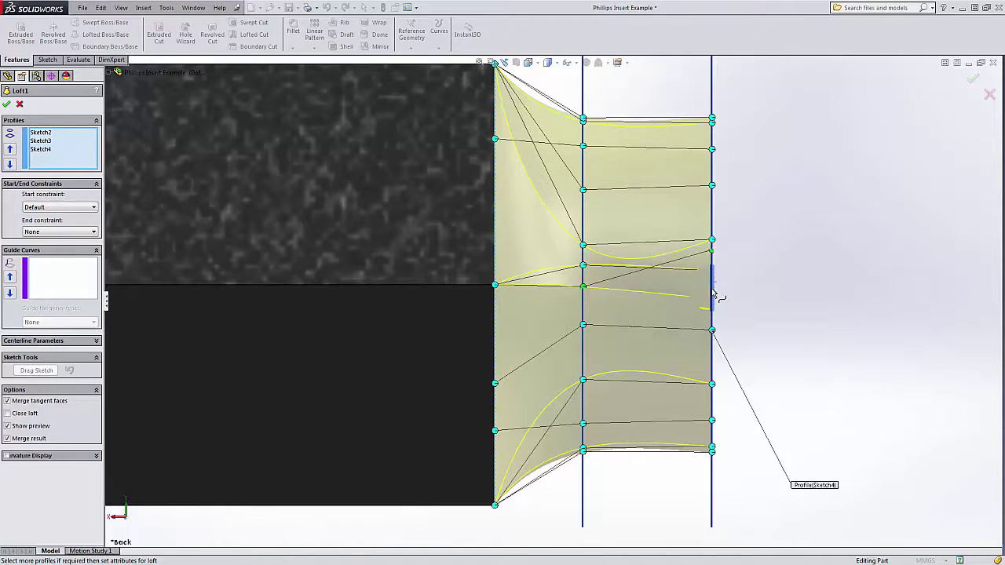
# Adjust the loft connectors around the circular profiles relative to the hexagon's corners and accept the feature
pyautogui.scroll(3, 730, 311)
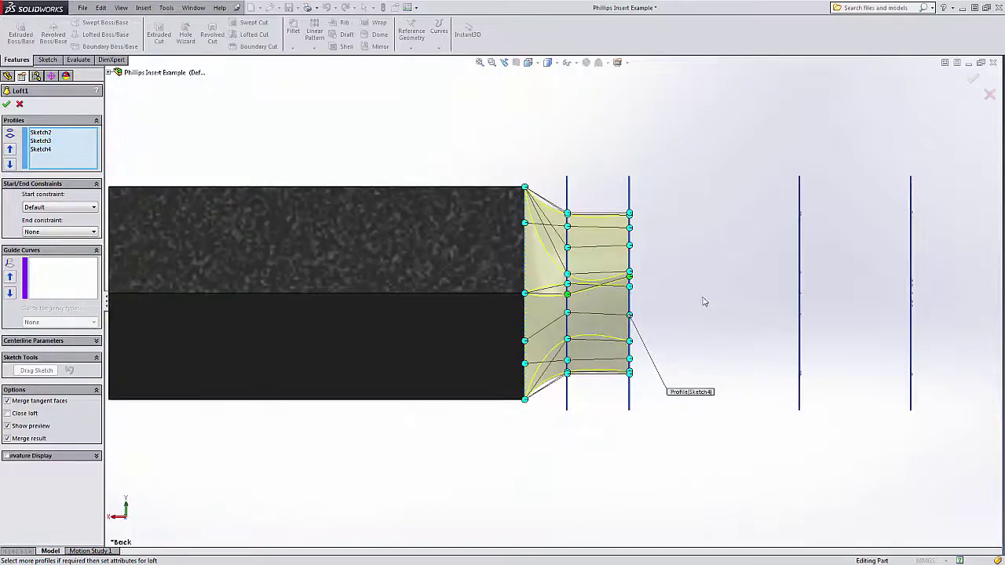
pyautogui.moveTo(679, 287)
pyautogui.mouseDown(button='middle')
pyautogui.moveTo(648, 247)
pyautogui.moveTo(657, 214)
pyautogui.moveTo(618, 219)
pyautogui.moveTo(637, 263)
pyautogui.moveTo(621, 244)
pyautogui.moveTo(510, 267)
pyautogui.moveTo(483, 256)
pyautogui.moveTo(549, 244)
pyautogui.moveTo(647, 251)
pyautogui.moveTo(609, 282)
pyautogui.mouseUp(button='middle')
pyautogui.moveTo(607, 280); pyautogui.dragTo(537, 305)
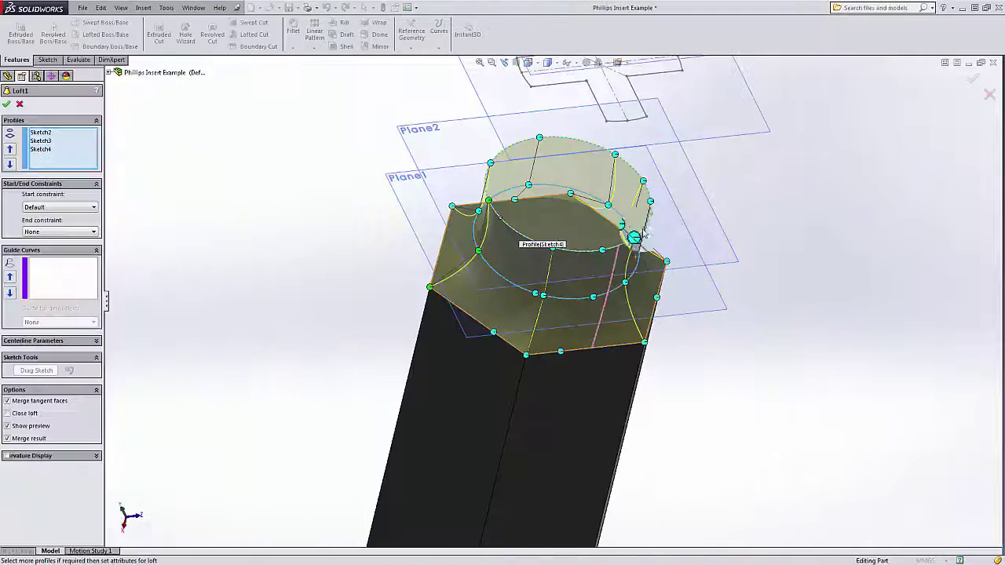
pyautogui.click(6, 104)
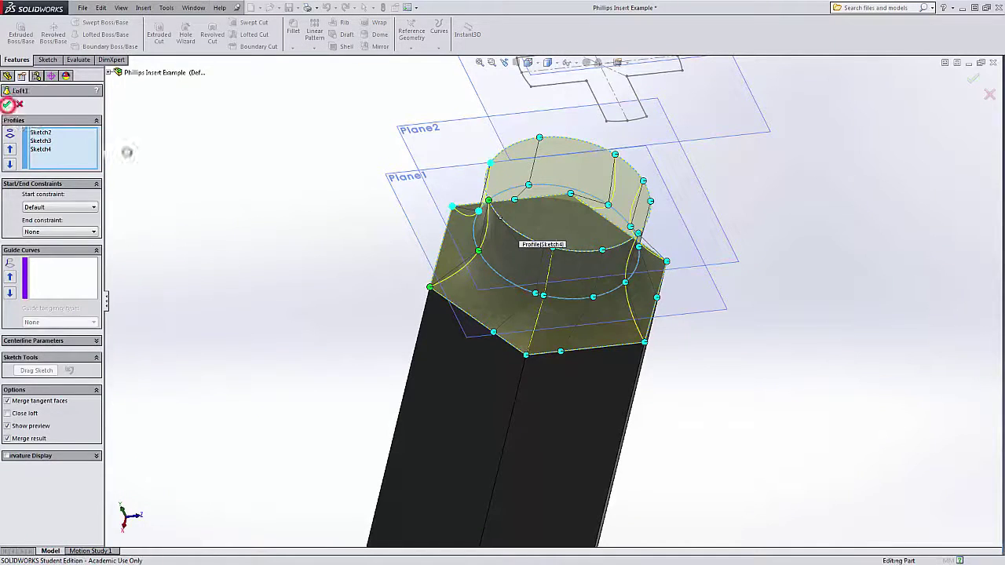
# Examine the transition from the hexagonal shank to the circular loft end from several angles
pyautogui.click(291, 311)
pyautogui.scroll(5, 291, 311)
pyautogui.moveTo(372, 251); pyautogui.dragTo(491, 392, button='middle')
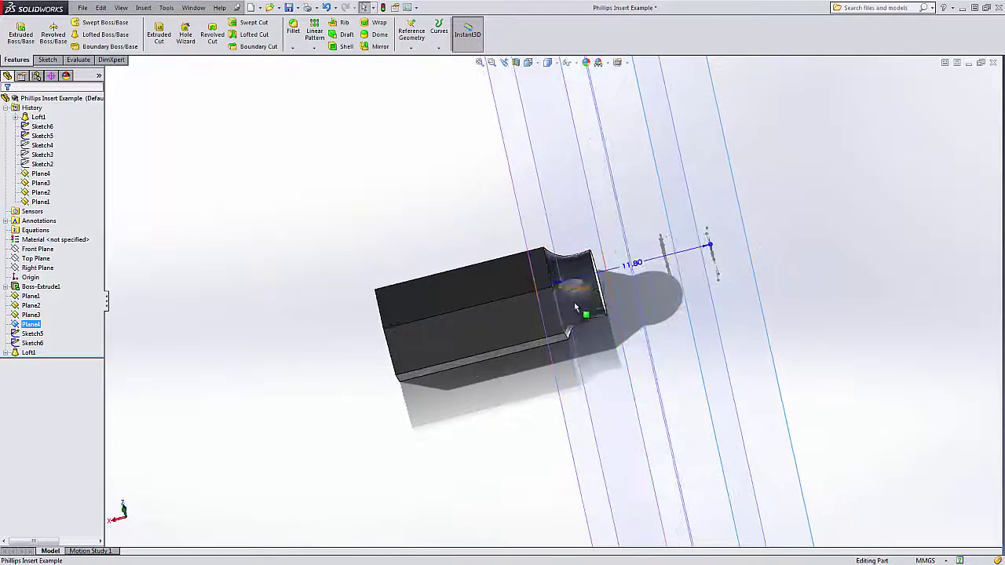
pyautogui.scroll(-5, 578, 297)
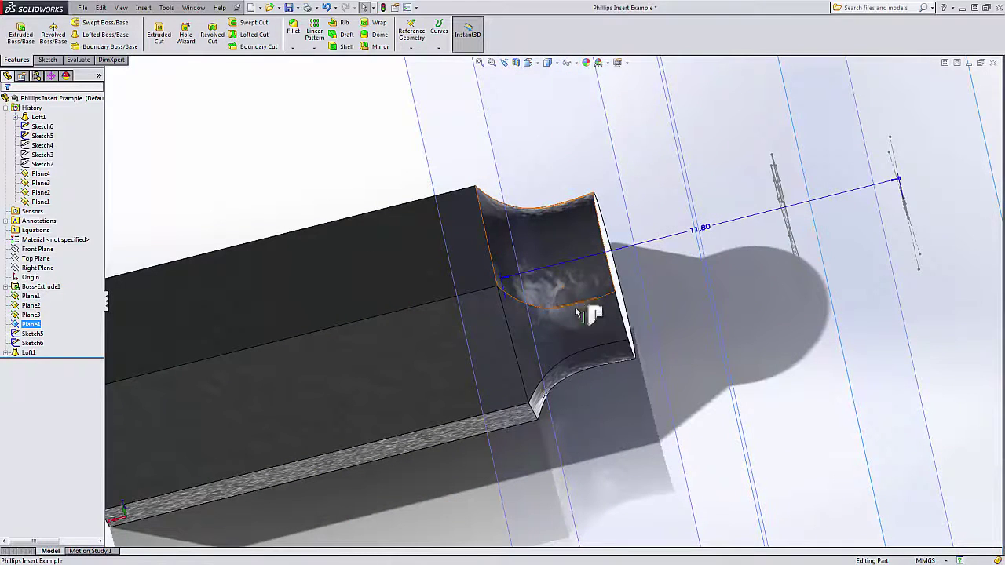
pyautogui.scroll(3, 619, 345)
pyautogui.scroll(-1, 619, 345)
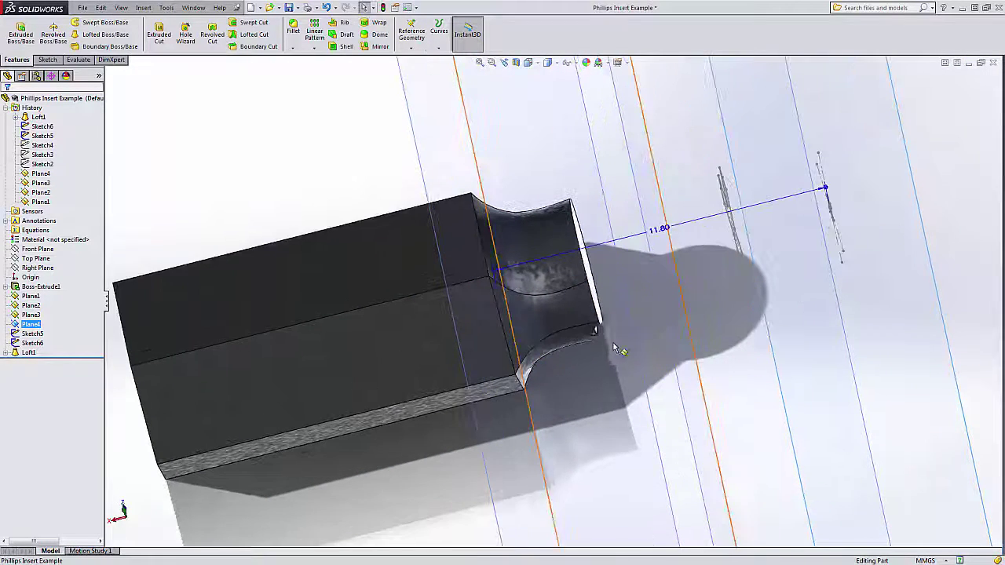
pyautogui.scroll(3, 618, 350)
pyautogui.moveTo(595, 287); pyautogui.dragTo(540, 336, button='middle')
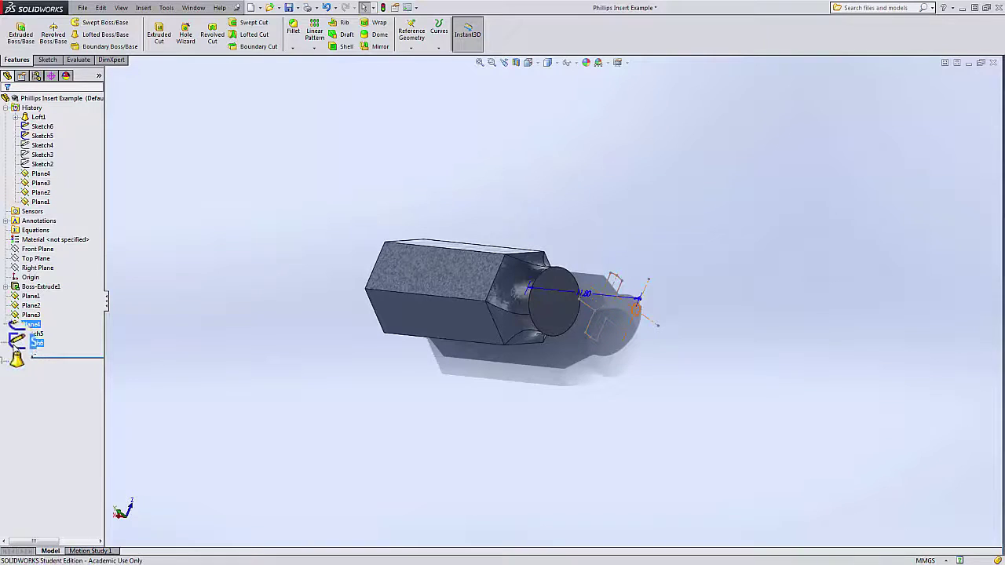
# Open Sketch3, the loft's first circle profile, for editing in the Left view
pyautogui.click(5, 355)
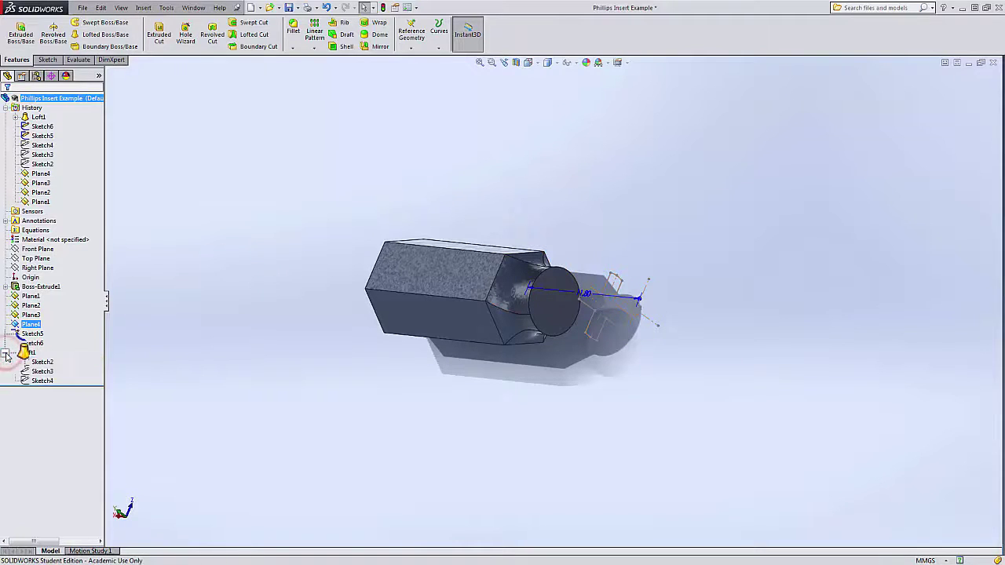
pyautogui.rightClick(39, 371)
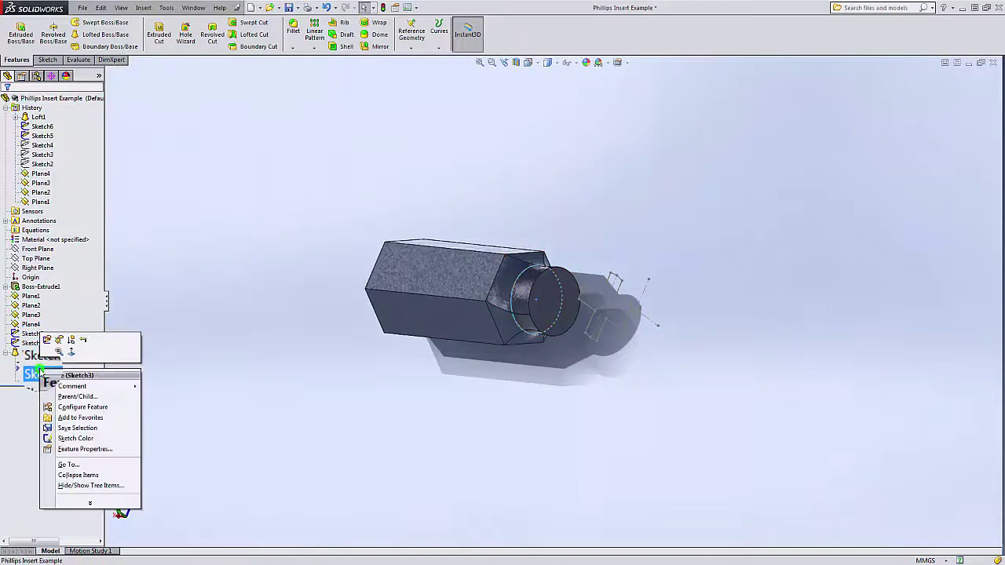
pyautogui.click(47, 340)
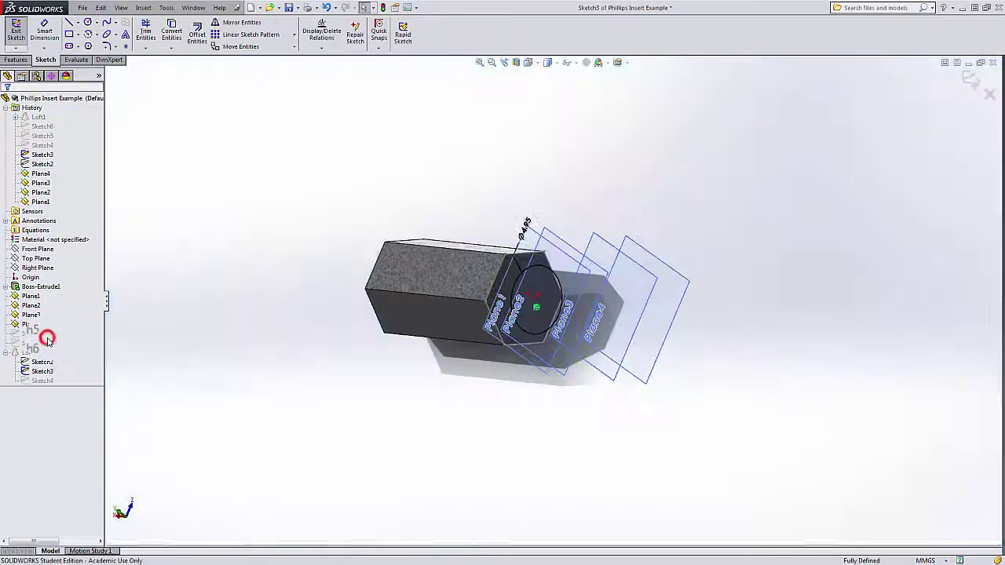
pyautogui.moveTo(470, 322); pyautogui.dragTo(494, 268, button='middle')
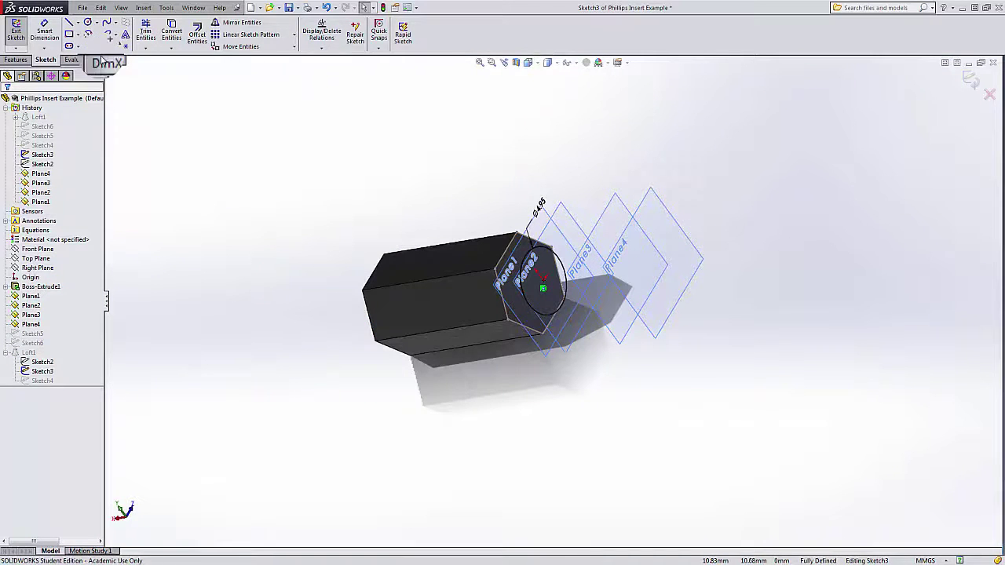
pyautogui.click(537, 68)
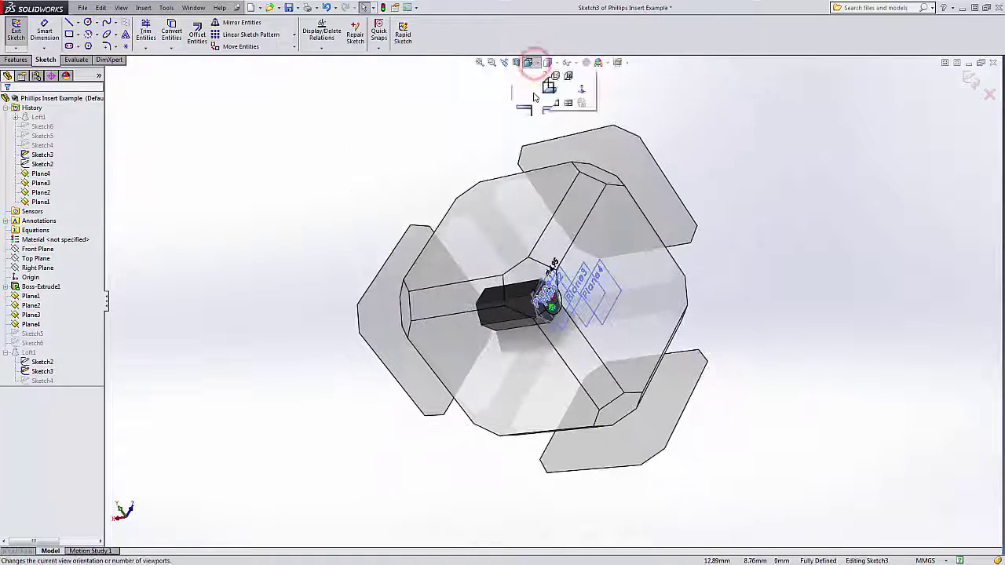
pyautogui.click(621, 241)
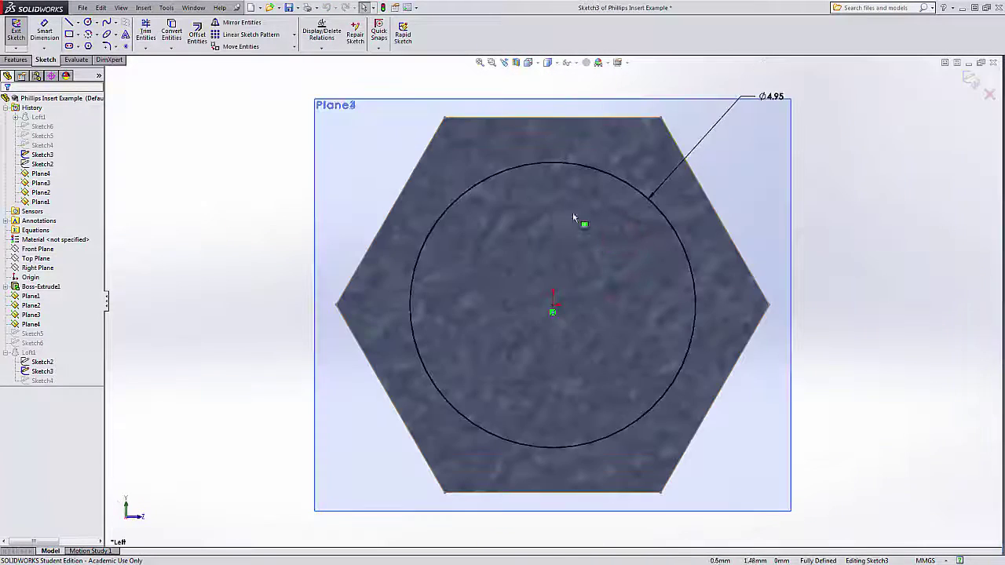
# Draw a centerline from the hexagon's upper-left corner through the circle's center to its lower-right corner
pyautogui.click(78, 23)
pyautogui.click(85, 52)
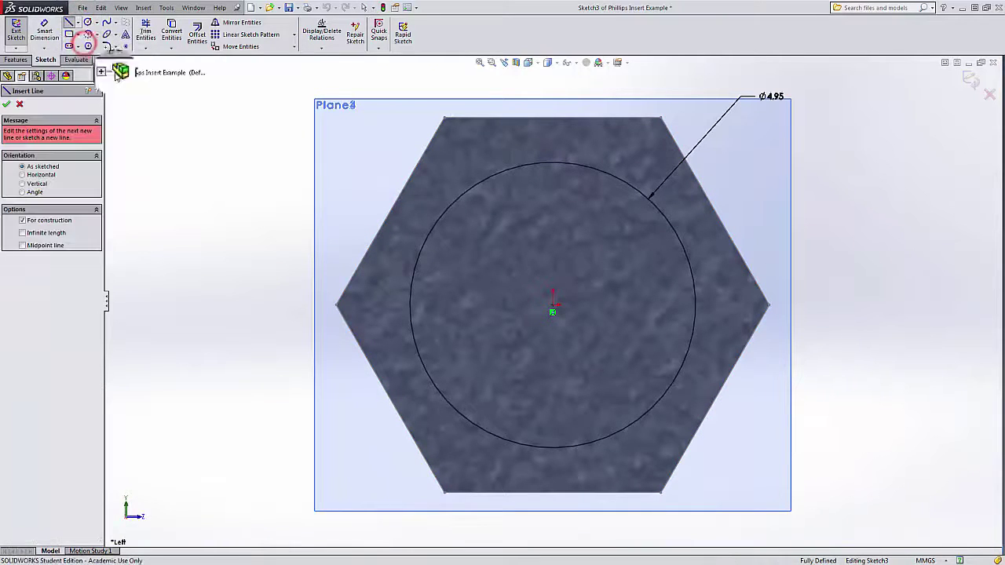
pyautogui.click(446, 118)
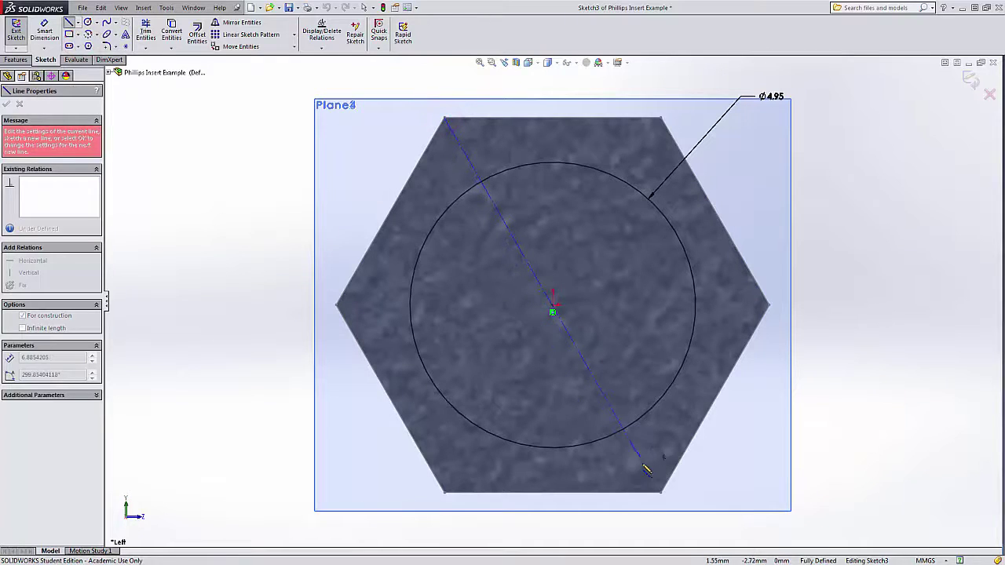
pyautogui.click(661, 493)
pyautogui.press('Escape')
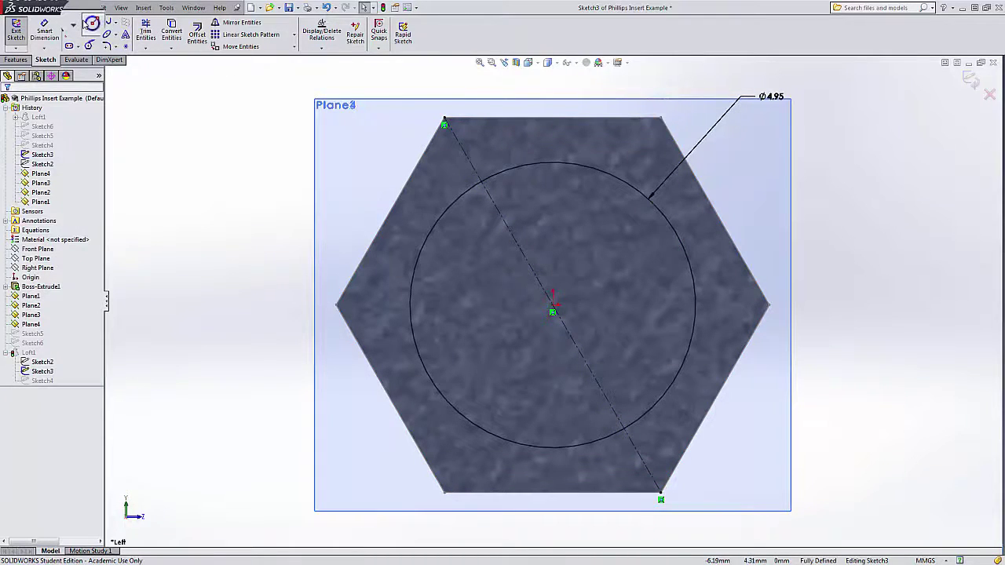
# Draw centerlines through the circle's center joining the hexagon's upper-right to lower-left corners and its left to right corners
pyautogui.click(78, 23)
pyautogui.click(87, 44)
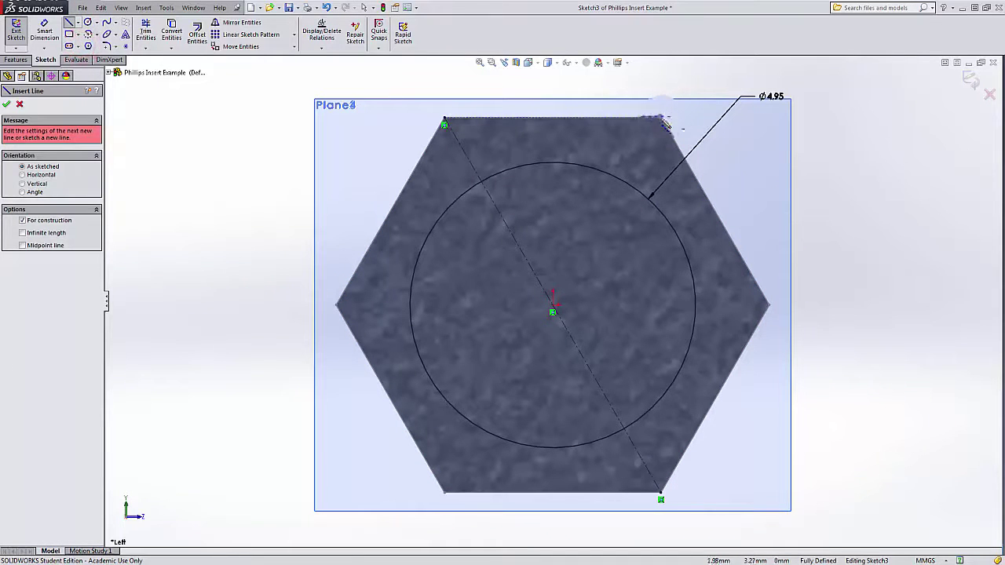
pyautogui.click(660, 119)
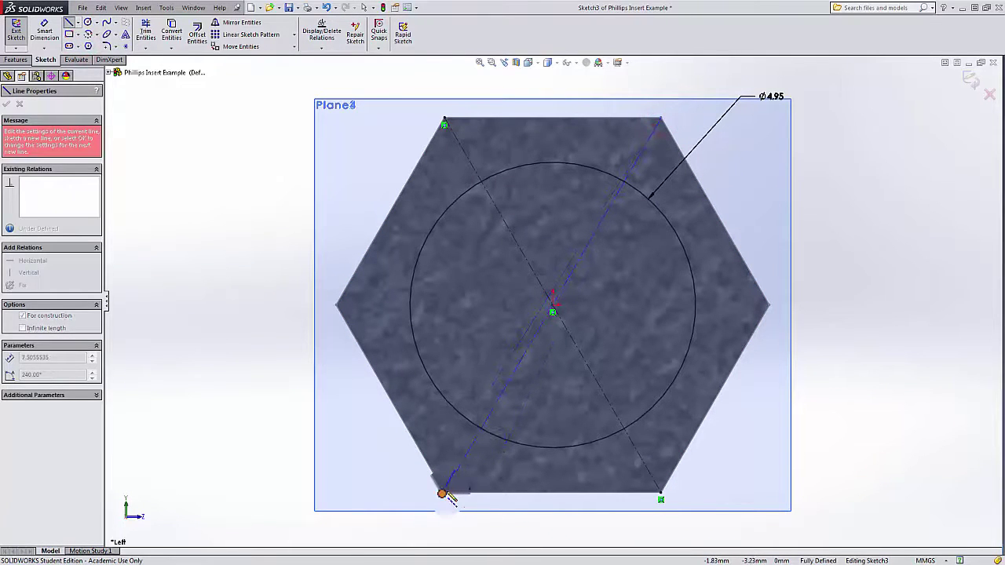
pyautogui.click(445, 493)
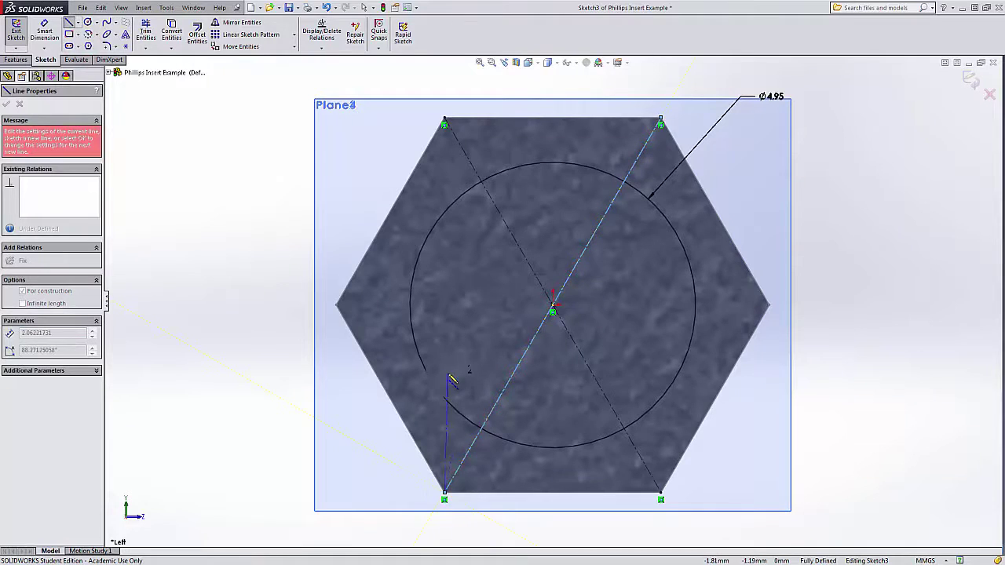
pyautogui.press('Escape')
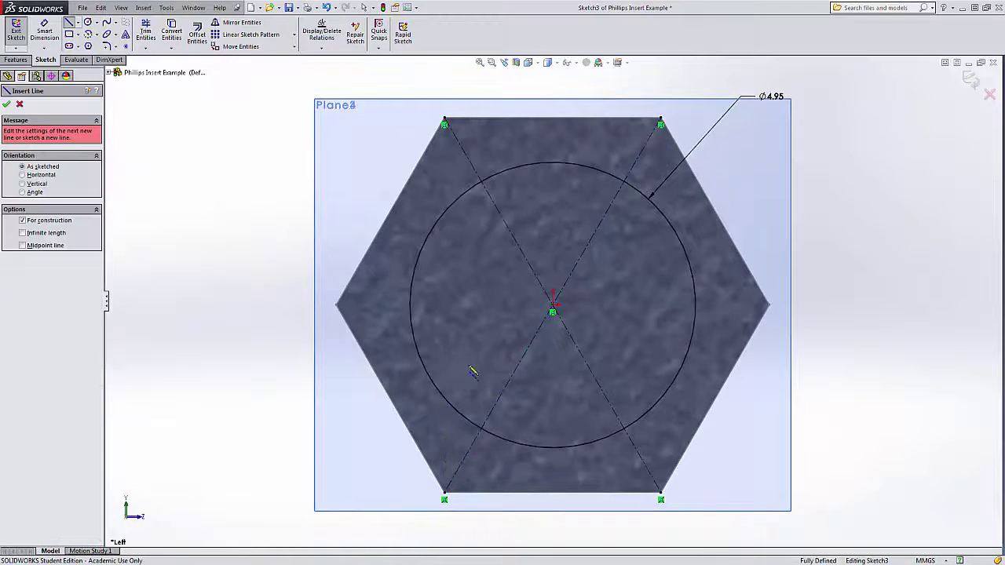
pyautogui.click(337, 303)
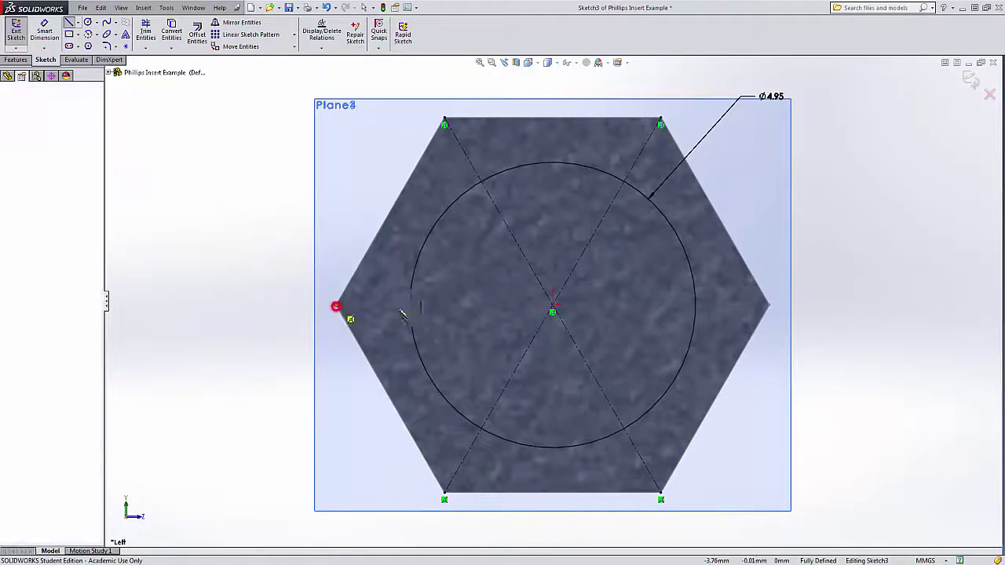
pyautogui.click(769, 304)
pyautogui.press('Escape')
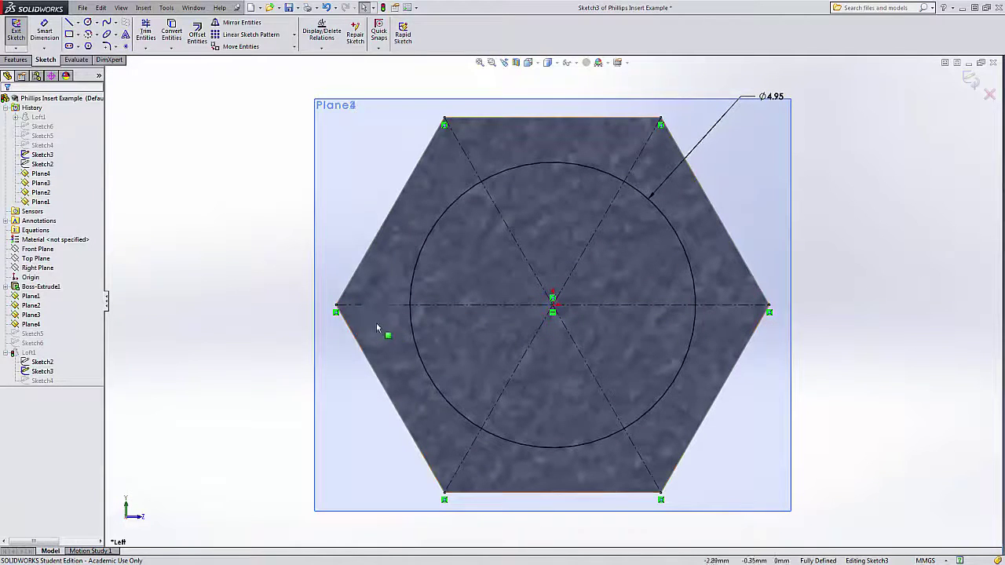
# Place sketch points where the circle crosses the centerlines on its left, upper-left and upper-right sides
pyautogui.click(125, 47)
pyautogui.scroll(-5, 424, 319)
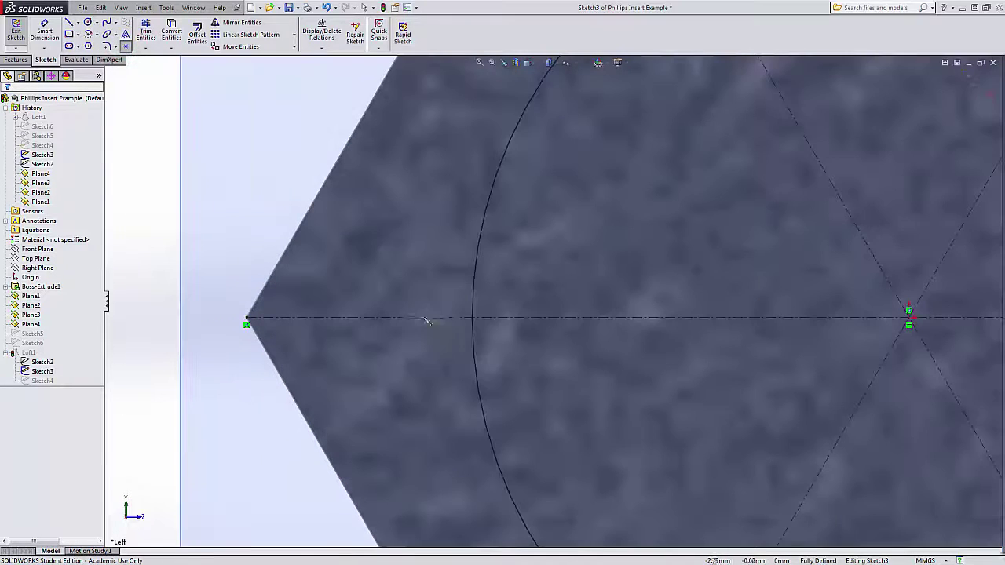
pyautogui.click(472, 316)
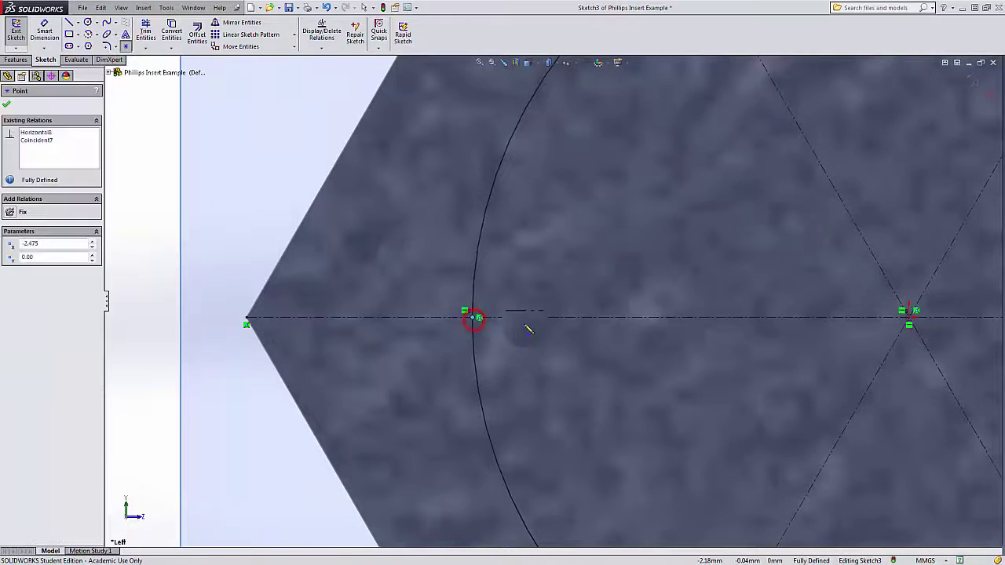
pyautogui.scroll(5, 529, 329)
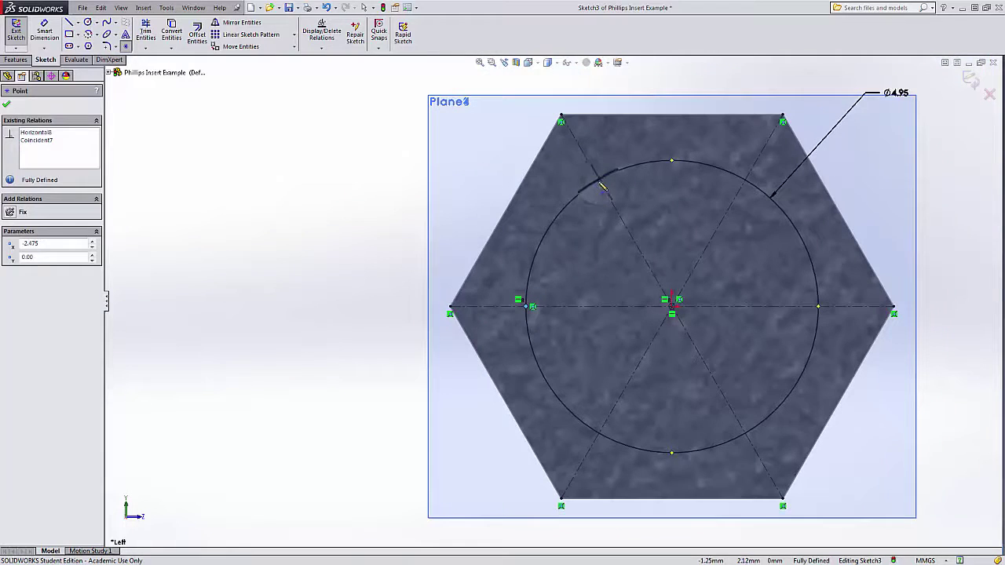
pyautogui.scroll(-5, 604, 185)
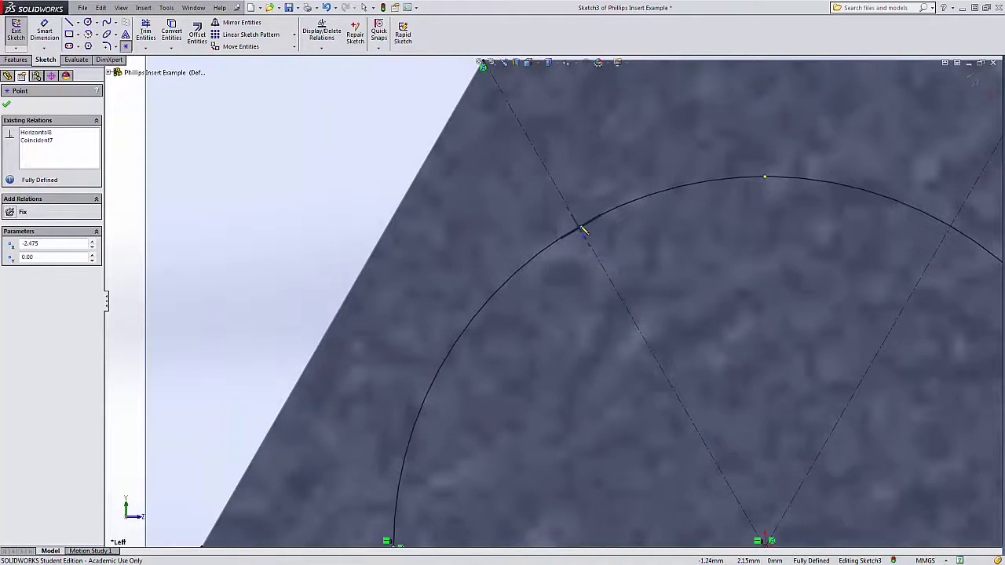
pyautogui.click(581, 225)
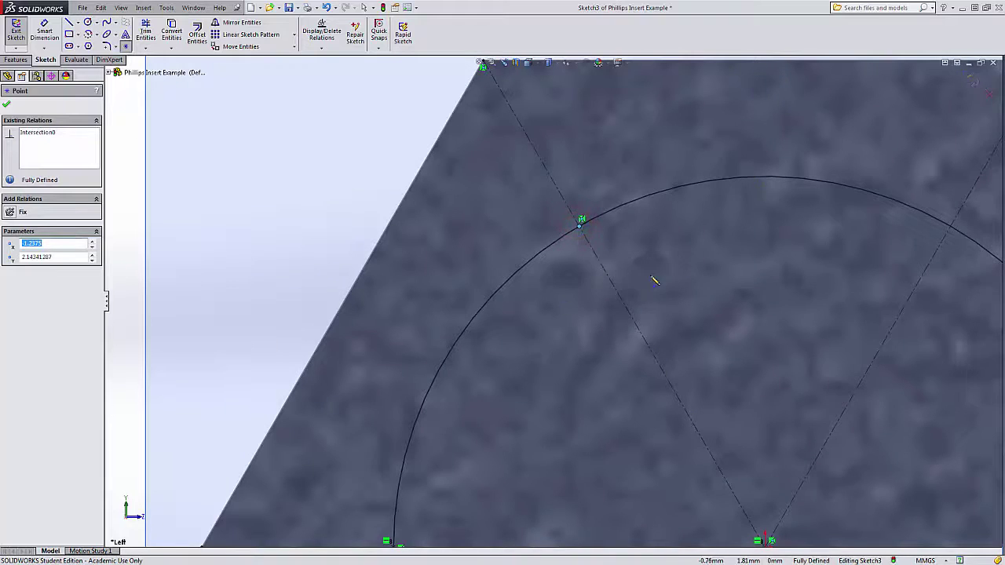
pyautogui.press('f')
pyautogui.scroll(-5, 701, 254)
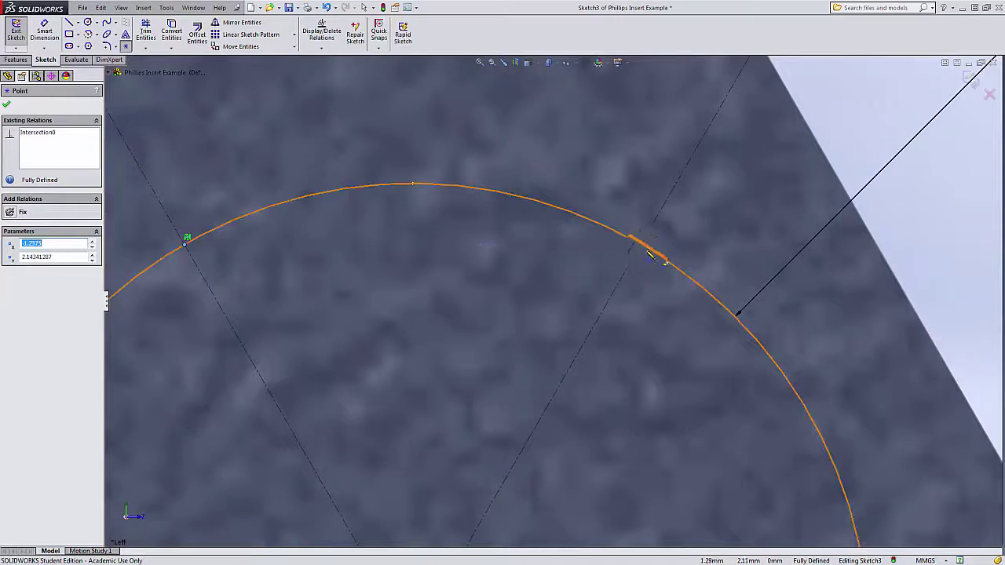
pyautogui.click(642, 247)
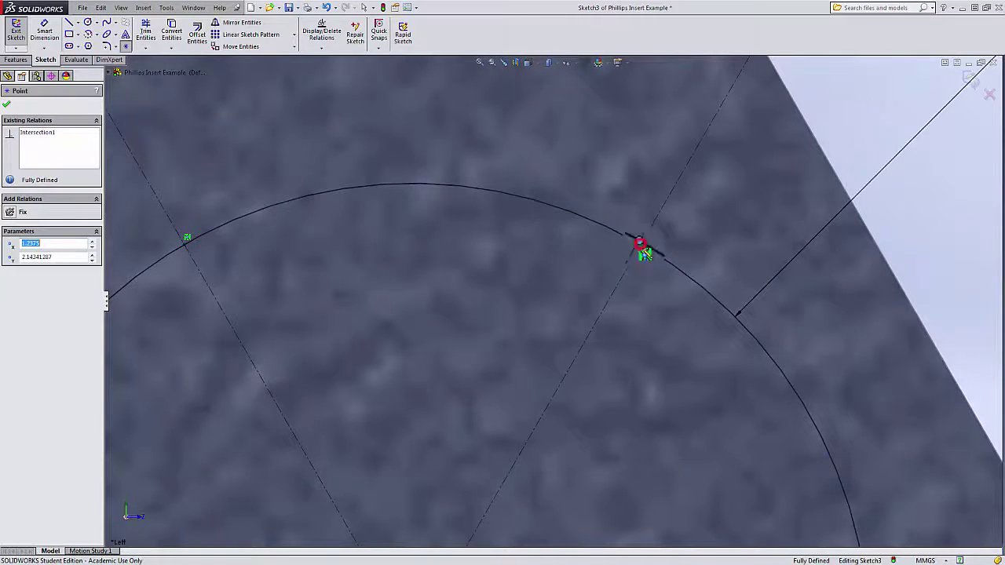
# Add sketch points where the circle crosses the centerlines on its right, lower-right and lower-left sides
pyautogui.press('f')
pyautogui.scroll(-5, 669, 369)
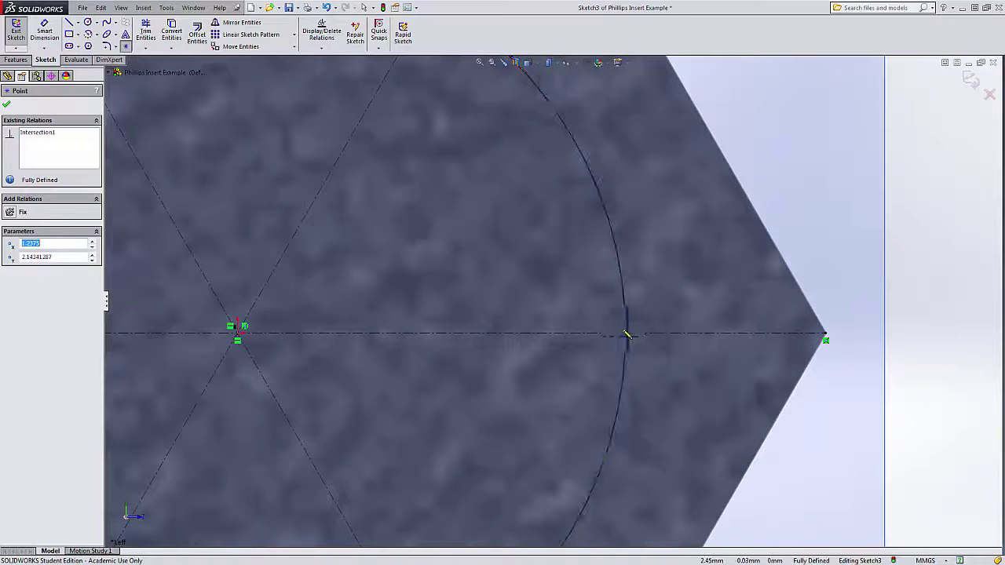
pyautogui.click(626, 335)
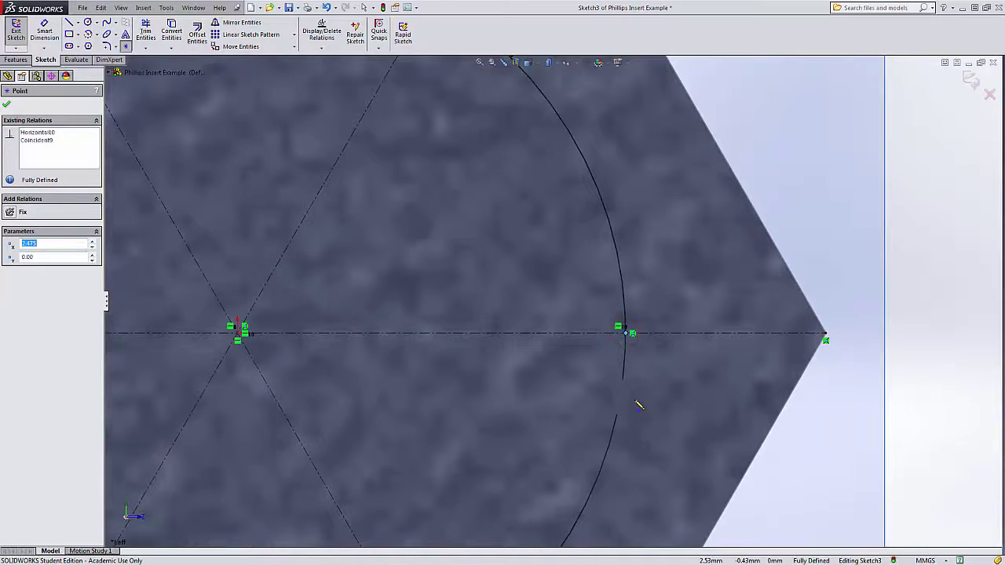
pyautogui.press('f')
pyautogui.scroll(-3, 539, 435)
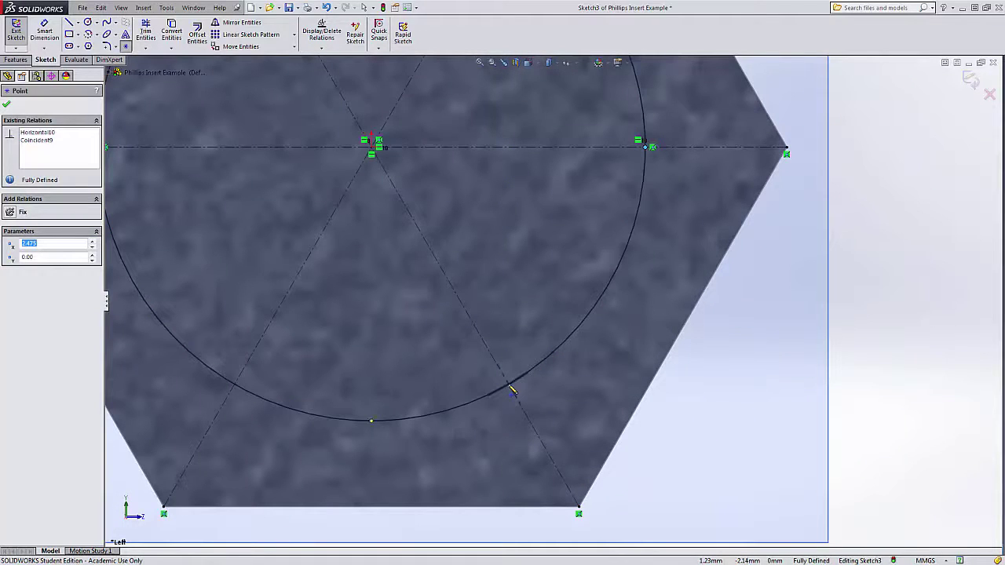
pyautogui.click(512, 389)
pyautogui.press('f')
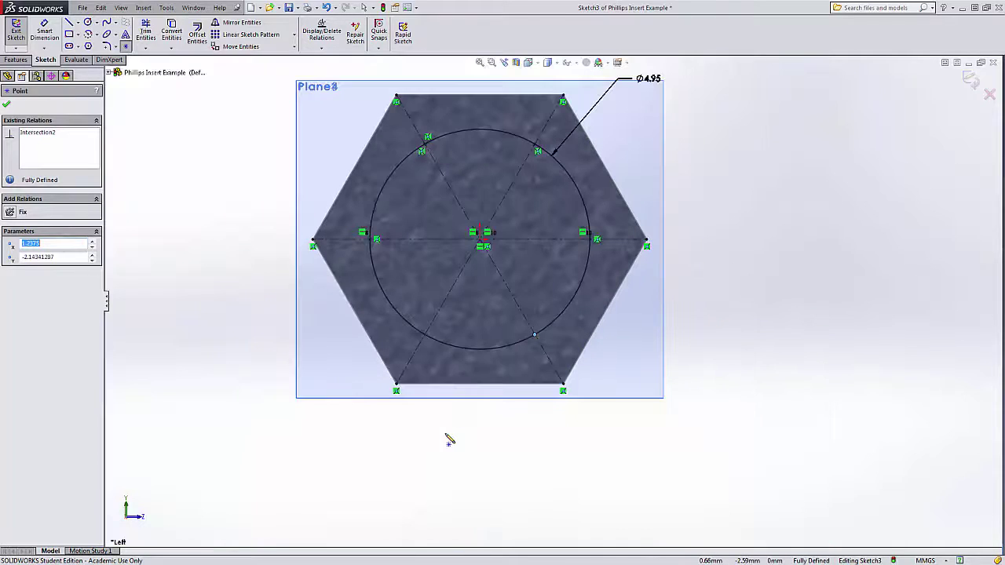
pyautogui.scroll(-3, 440, 353)
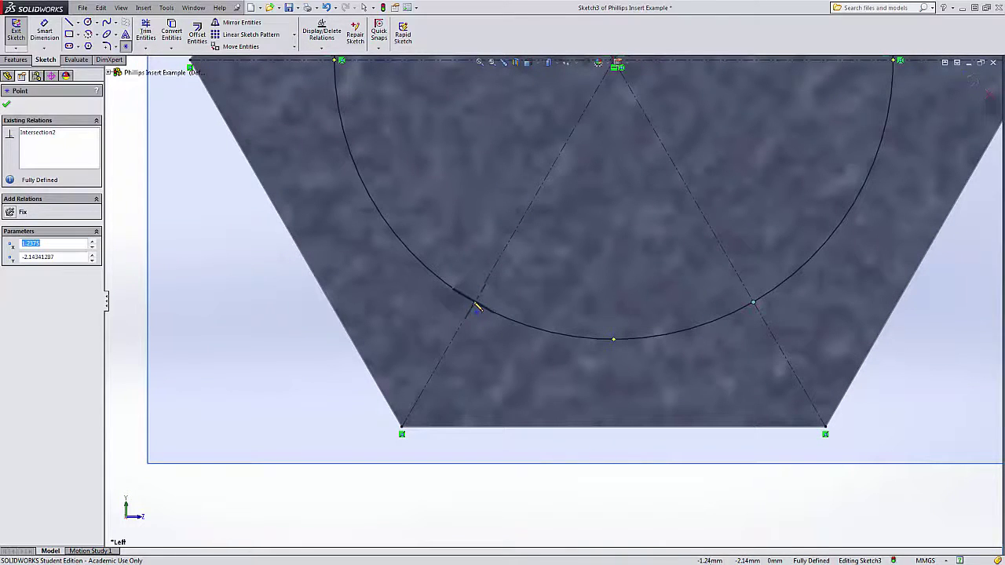
pyautogui.click(474, 303)
pyautogui.scroll(3, 534, 332)
pyautogui.scroll(-3, 538, 336)
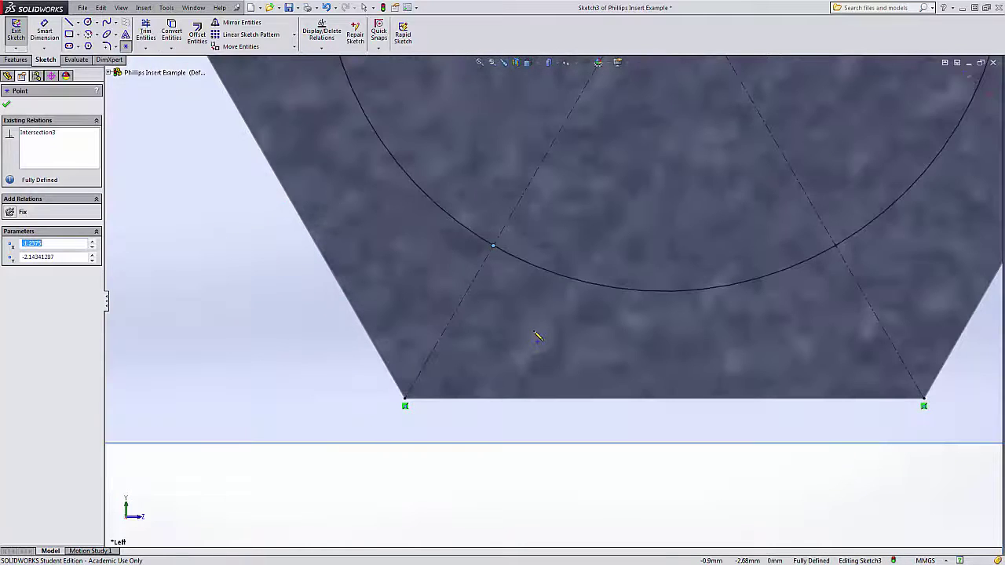
pyautogui.press('Escape')
# Check the points at the circle's lower intersections by trying to pull them away from the centerlines
pyautogui.scroll(-1, 493, 286)
pyautogui.moveTo(493, 237); pyautogui.dragTo(548, 265)
pyautogui.scroll(5, 674, 268)
pyautogui.scroll(-5, 738, 245)
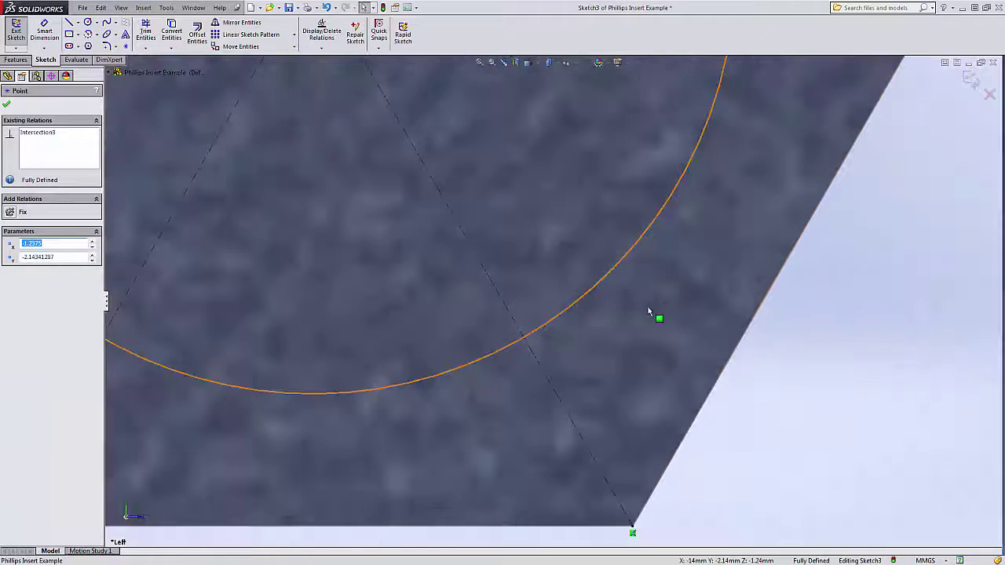
pyautogui.click(545, 351)
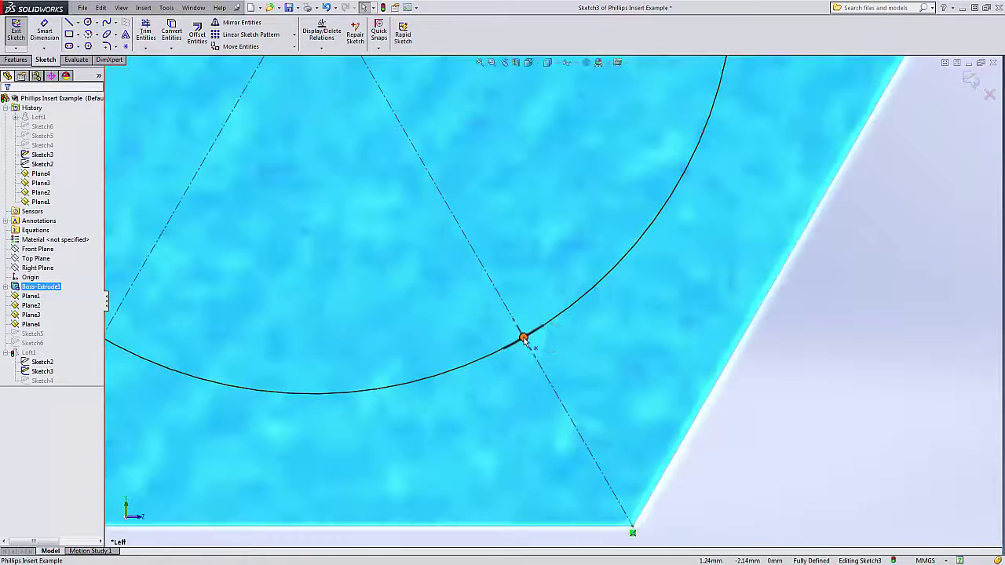
pyautogui.moveTo(524, 339); pyautogui.dragTo(542, 332)
pyautogui.click(547, 348)
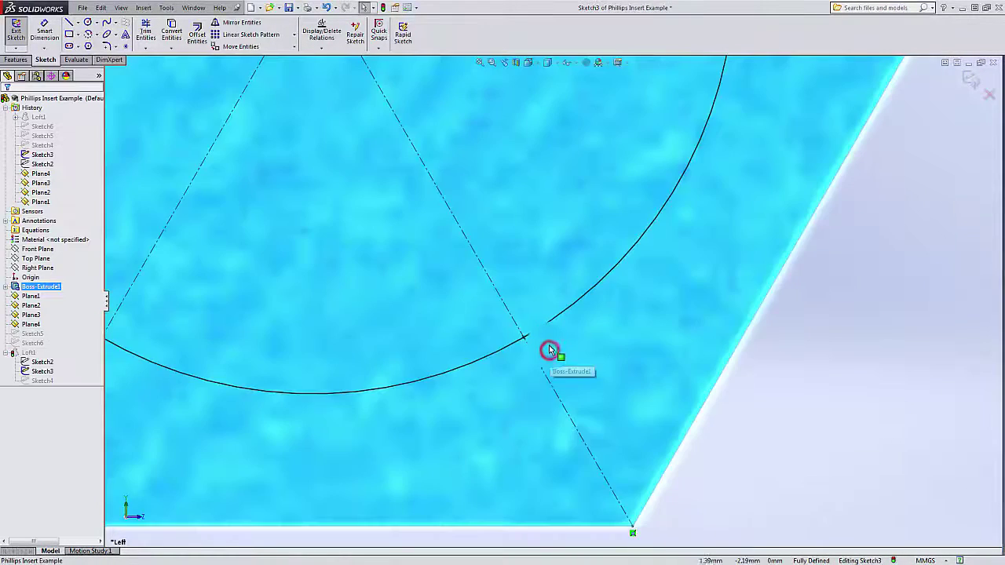
pyautogui.scroll(5, 548, 348)
pyautogui.scroll(-5, 534, 270)
pyautogui.scroll(4, 534, 265)
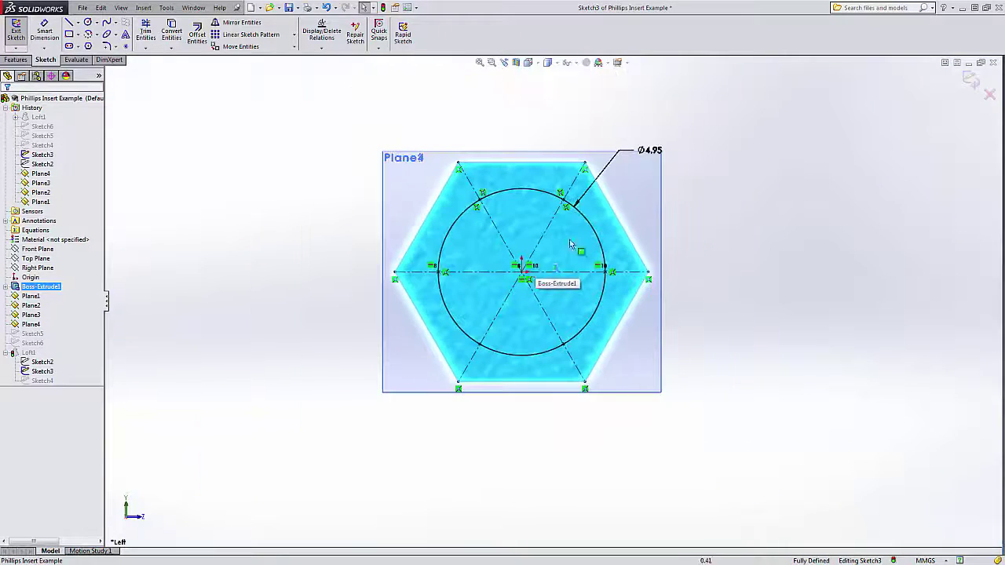
pyautogui.click(707, 197)
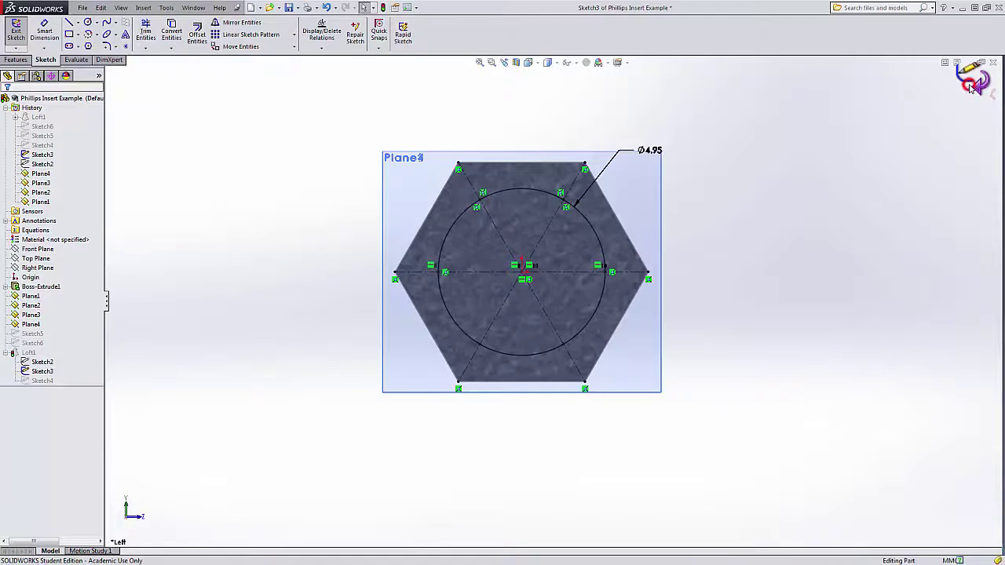
# Close the circle sketch and remove Sketch4 from the profiles of the Loft1 feature
pyautogui.click(974, 81)
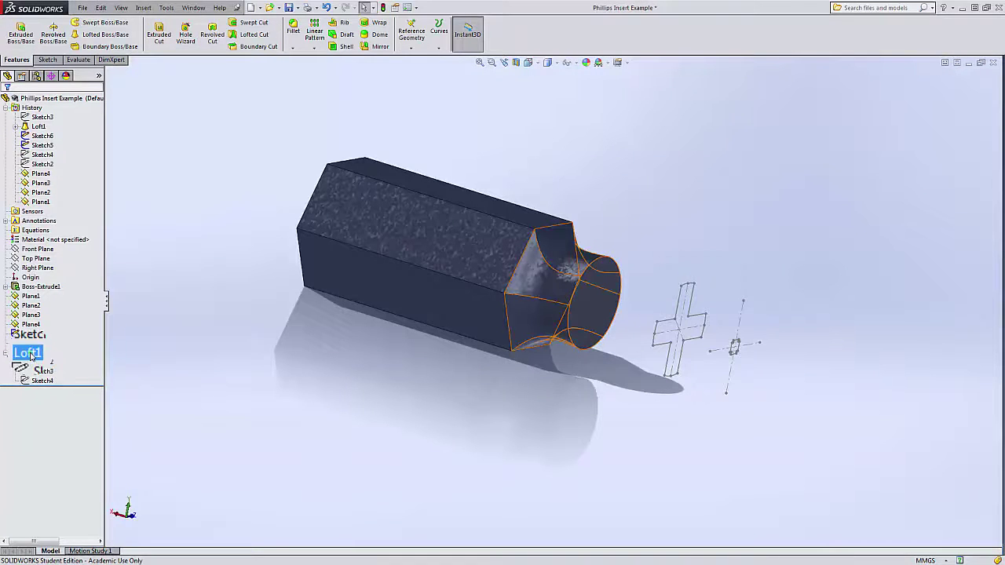
pyautogui.rightClick(36, 352)
pyautogui.click(32, 325)
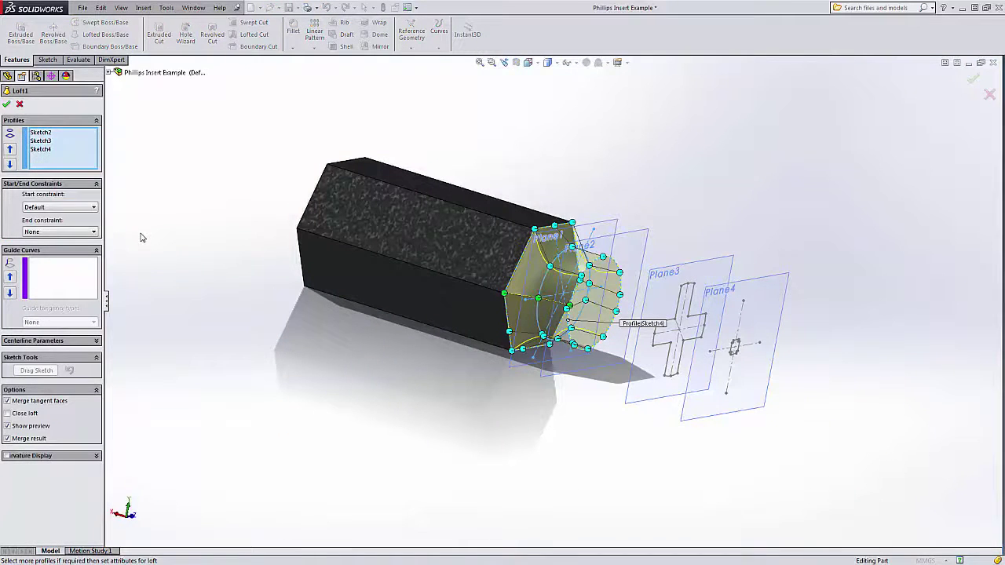
pyautogui.click(43, 150)
pyautogui.press('Delete')
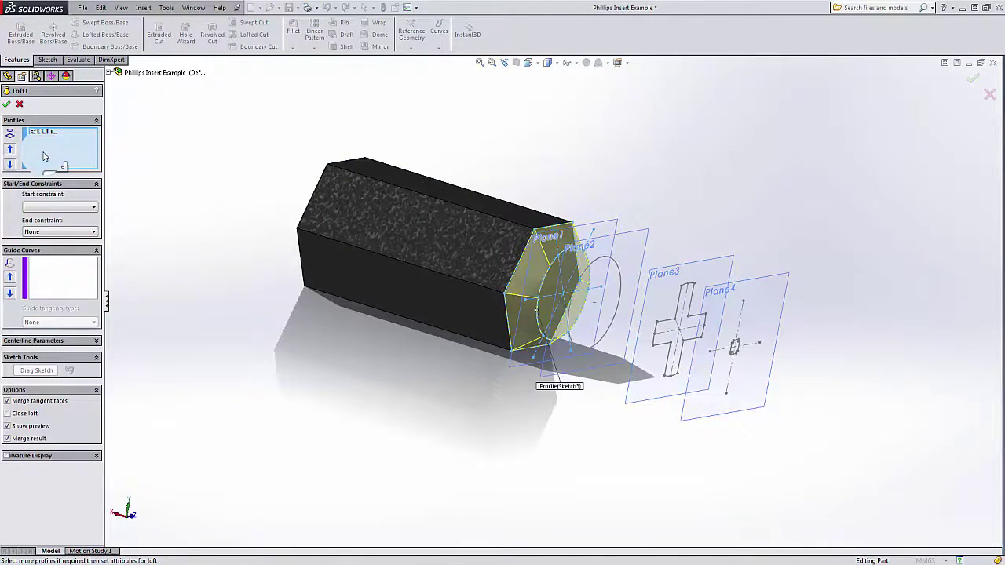
# Move the loft connector on the Sketch3 circle onto the point at the left end of the horizontal centerline
pyautogui.scroll(-5, 617, 243)
pyautogui.moveTo(418, 388)
pyautogui.mouseDown()
pyautogui.moveTo(432, 359)
pyautogui.moveTo(423, 388)
pyautogui.mouseUp()
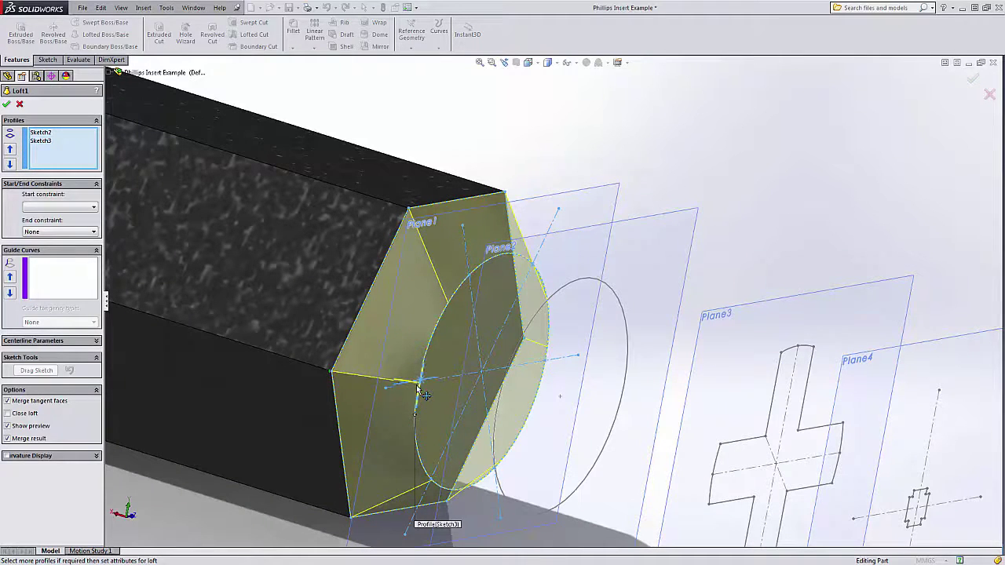
pyautogui.moveTo(505, 343); pyautogui.dragTo(330, 293, button='middle')
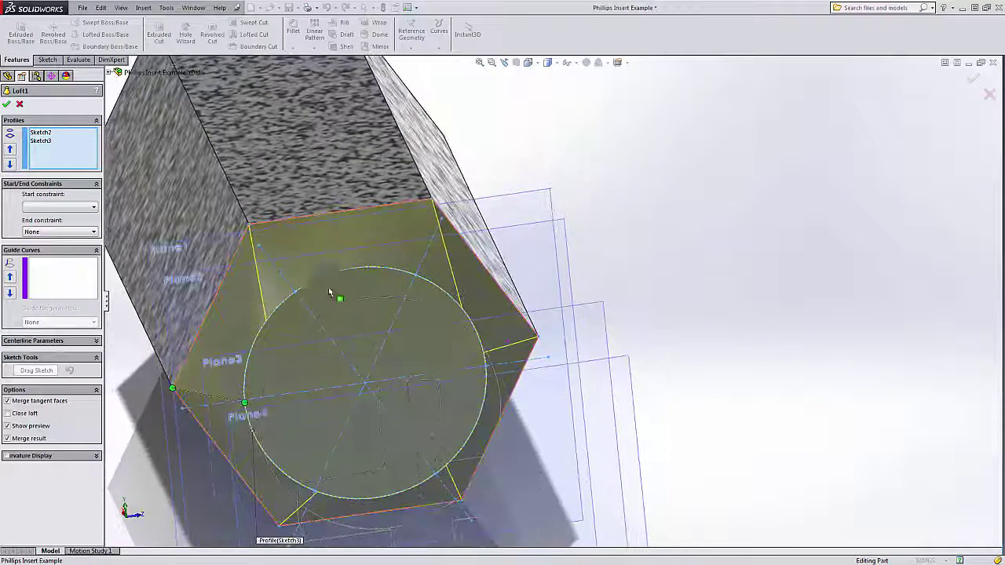
pyautogui.click(263, 291)
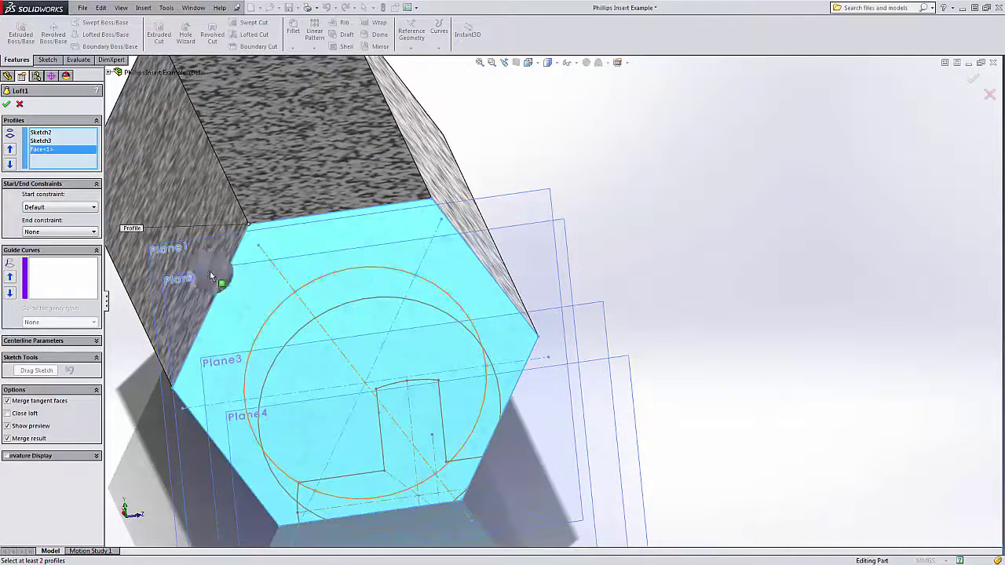
pyautogui.click(81, 153)
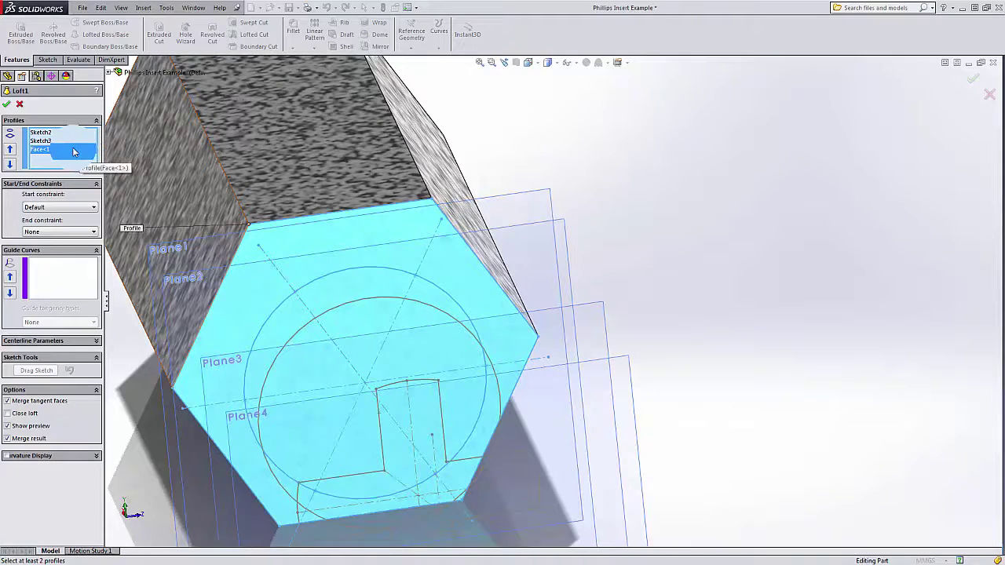
pyautogui.rightClick(83, 151)
pyautogui.click(96, 163)
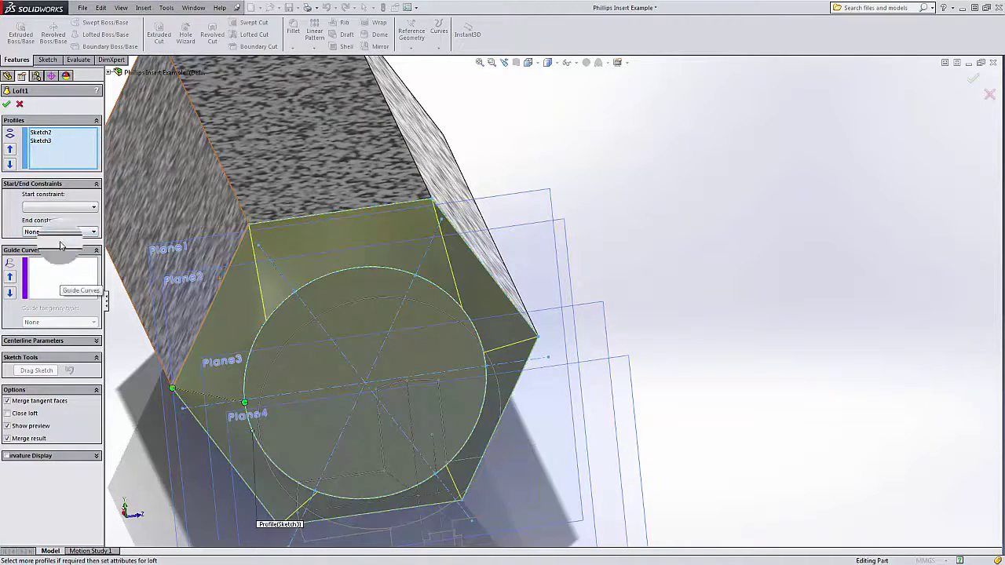
# Set the loft's start constraint to None and accept the feature with Sketch2 and Sketch3 as profiles
pyautogui.click(61, 207)
pyautogui.click(61, 217)
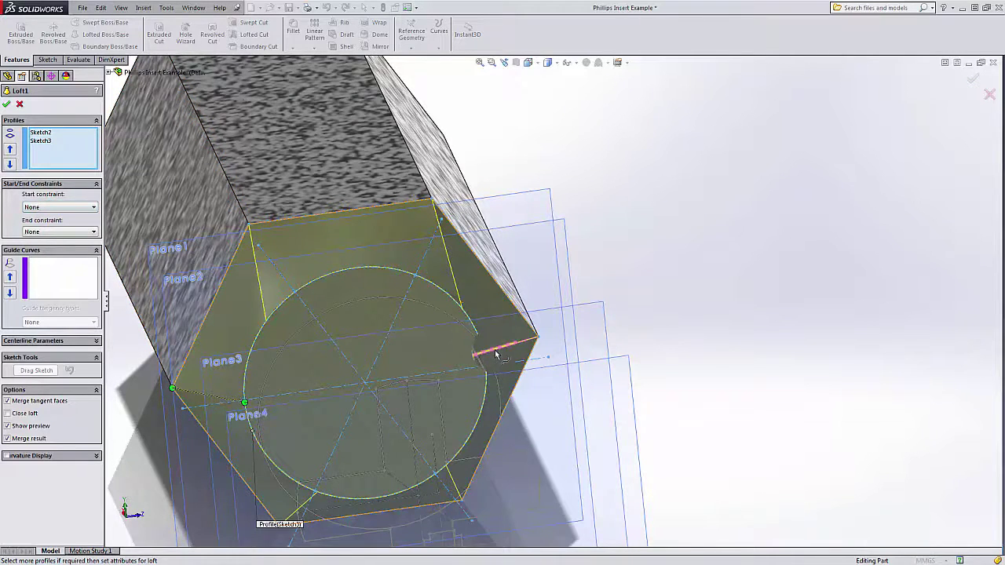
pyautogui.scroll(3, 554, 302)
pyautogui.click(7, 105)
pyautogui.click(8, 103)
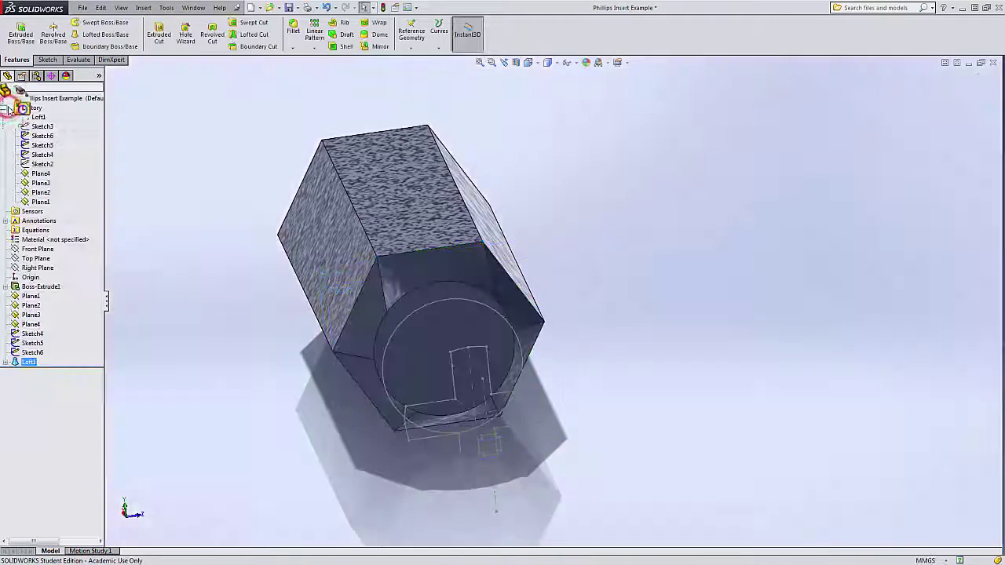
# Reopen Loft1 for editing and move the two upper circle connectors onto the points where the diagonal centerlines cross the circle
pyautogui.rightClick(28, 363)
pyautogui.click(35, 340)
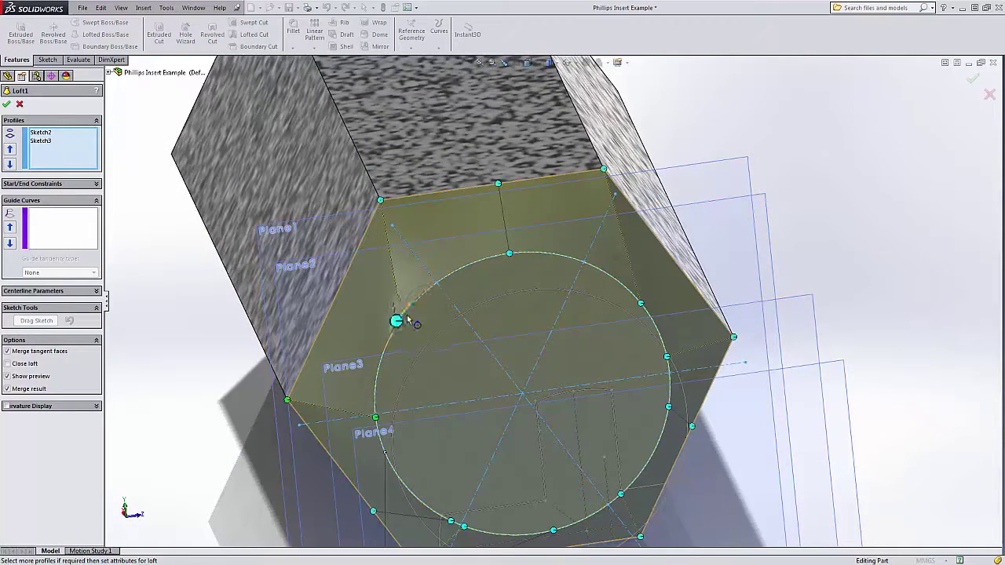
pyautogui.moveTo(402, 320); pyautogui.dragTo(440, 289)
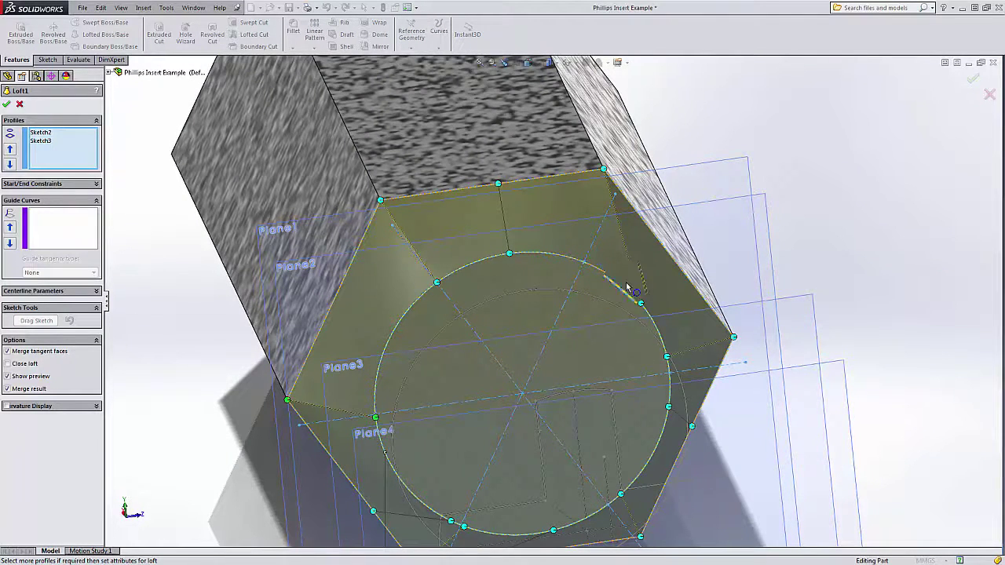
pyautogui.scroll(2, 628, 276)
pyautogui.moveTo(624, 259); pyautogui.dragTo(590, 269, button='middle')
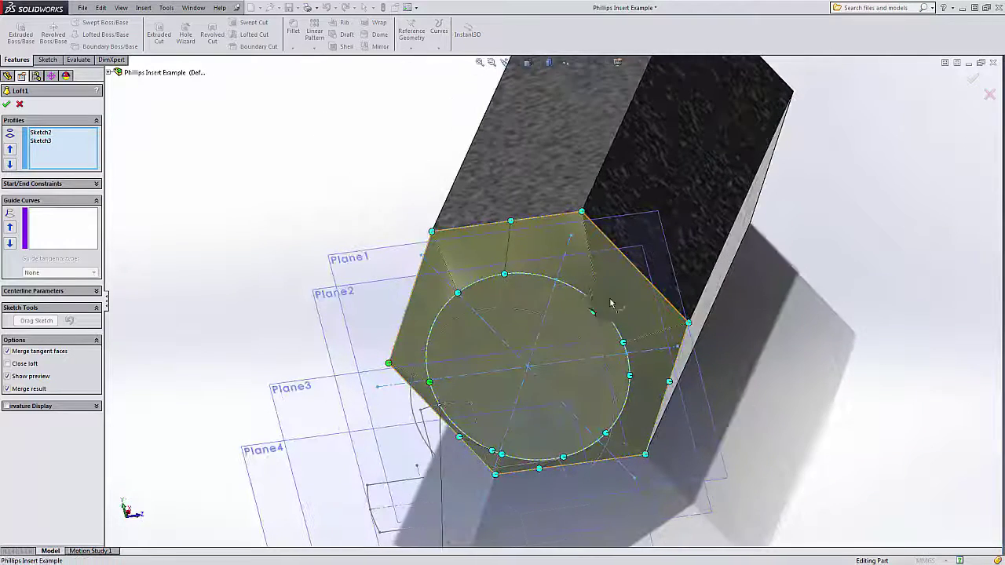
pyautogui.moveTo(564, 292); pyautogui.dragTo(559, 291)
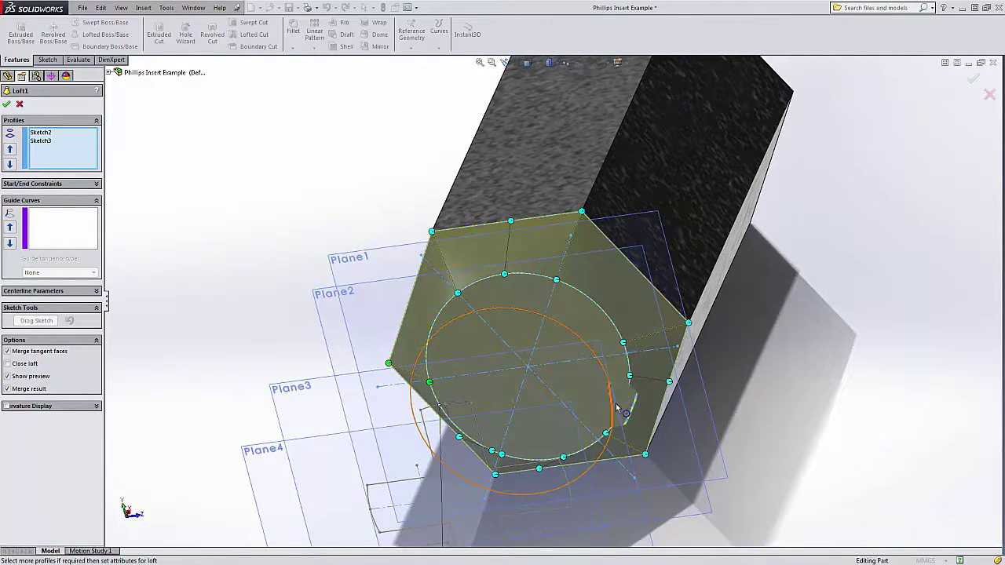
# Delete the extra loft connector at the middle of the hexagon's lower-right edge
pyautogui.scroll(-5, 617, 410)
pyautogui.rightClick(712, 330)
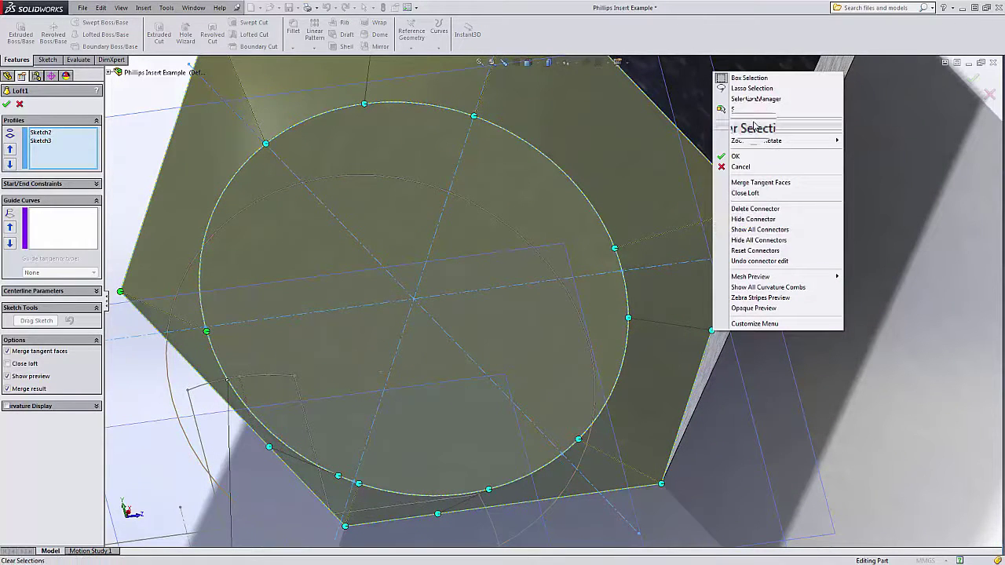
pyautogui.click(755, 209)
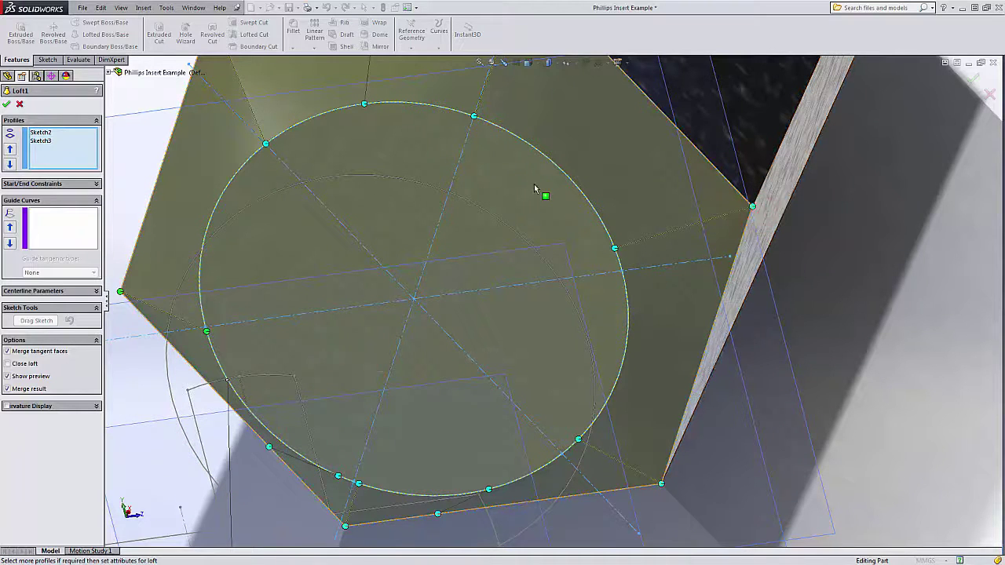
pyautogui.scroll(3, 534, 184)
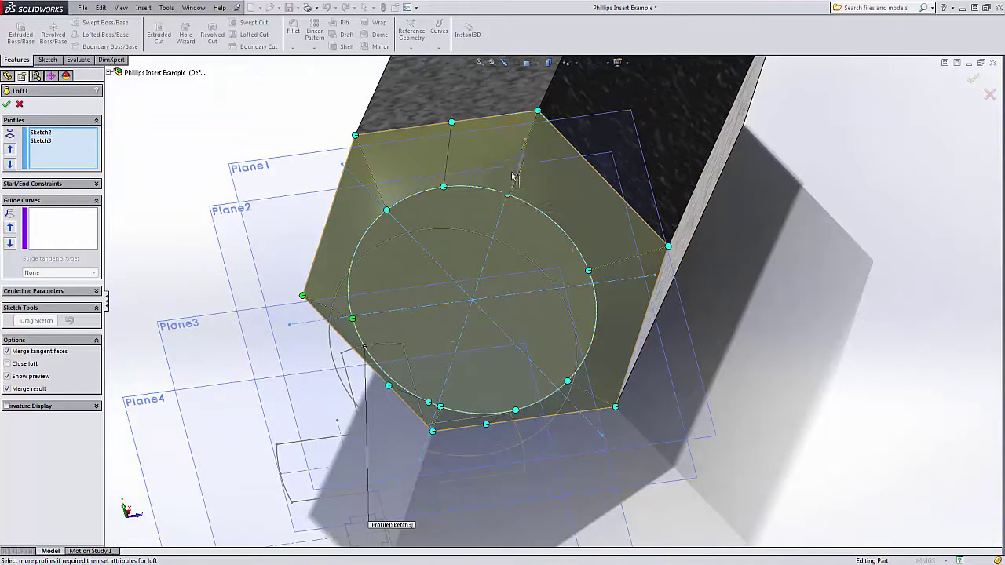
pyautogui.rightClick(448, 159)
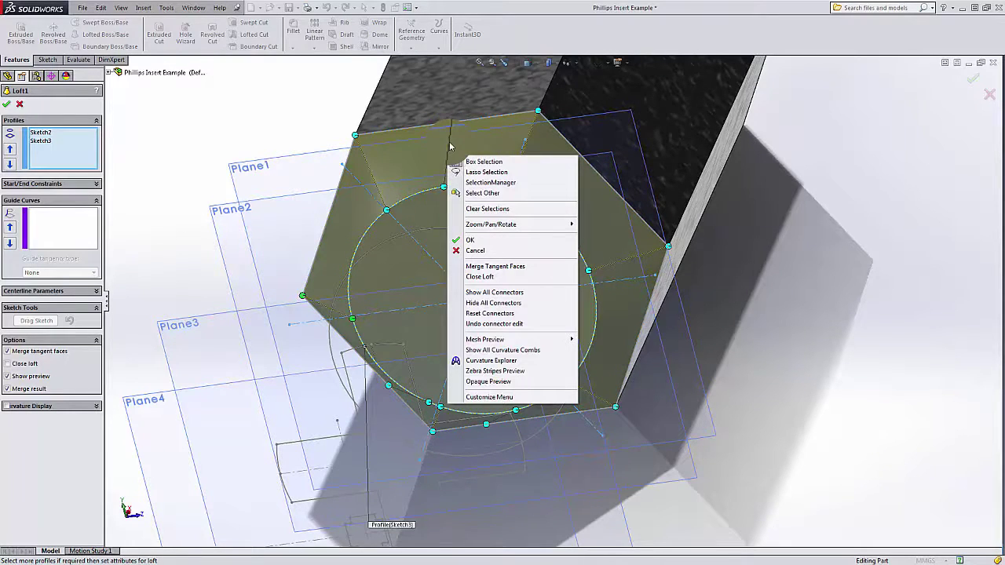
pyautogui.click(449, 143)
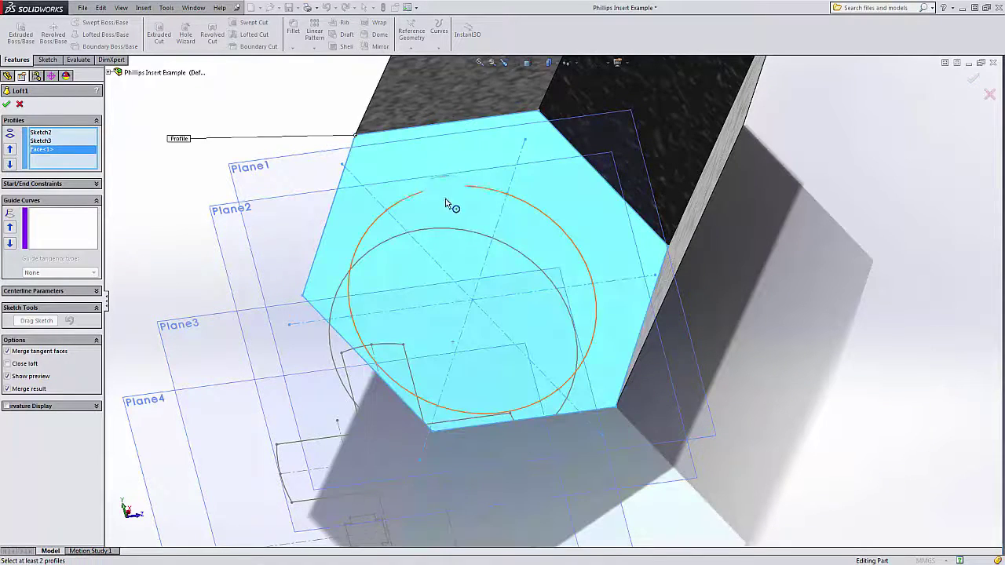
pyautogui.rightClick(65, 158)
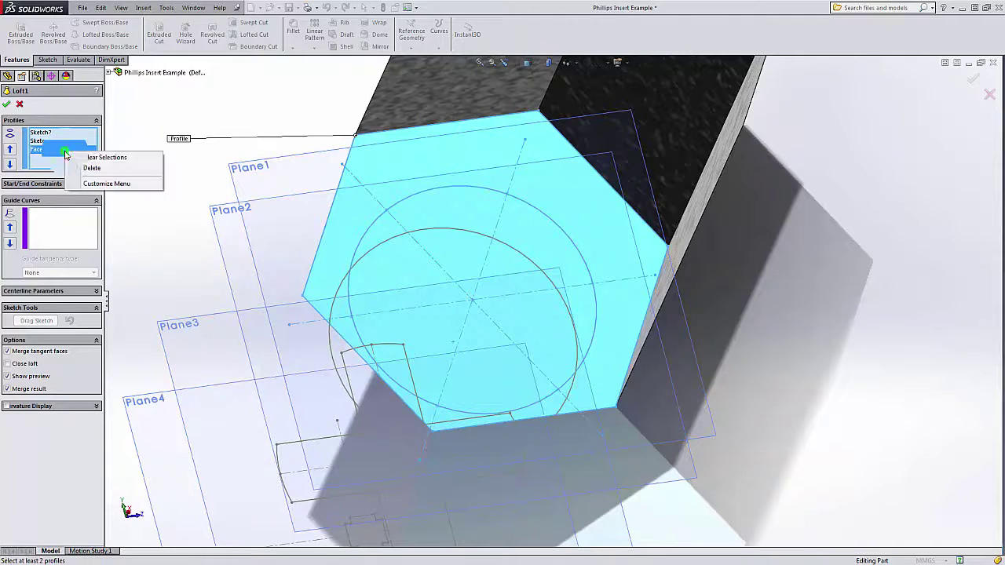
pyautogui.click(85, 166)
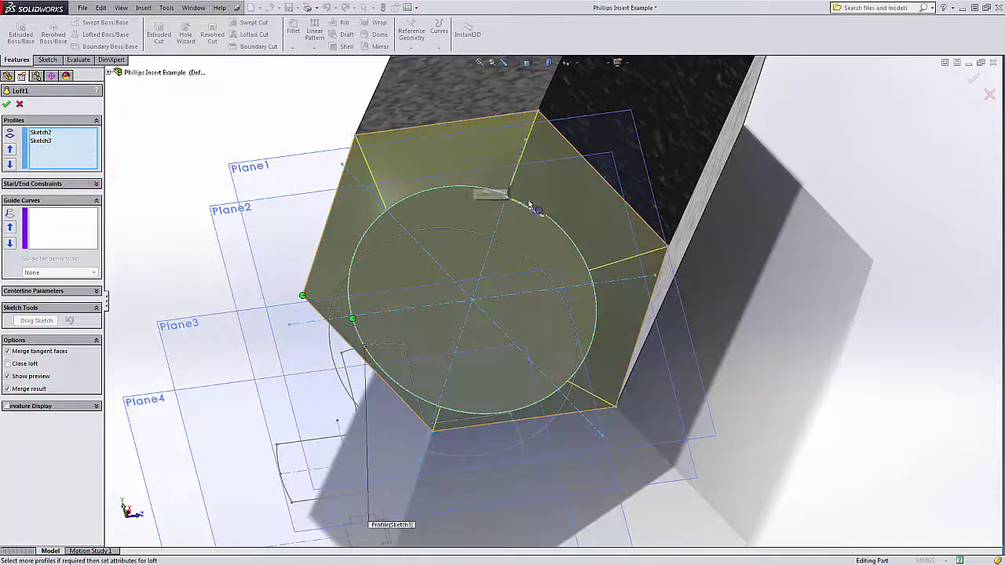
pyautogui.rightClick(433, 148)
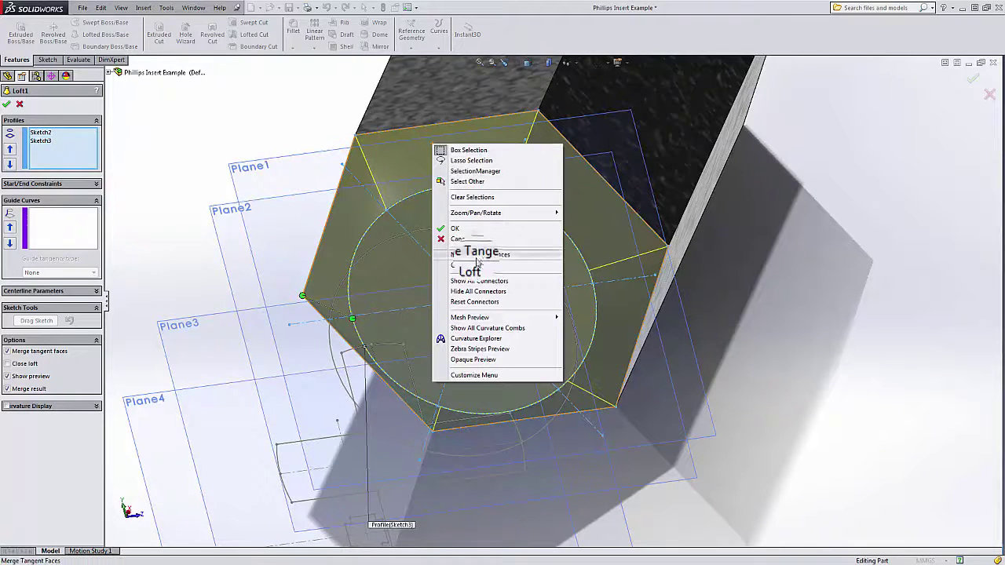
pyautogui.click(488, 280)
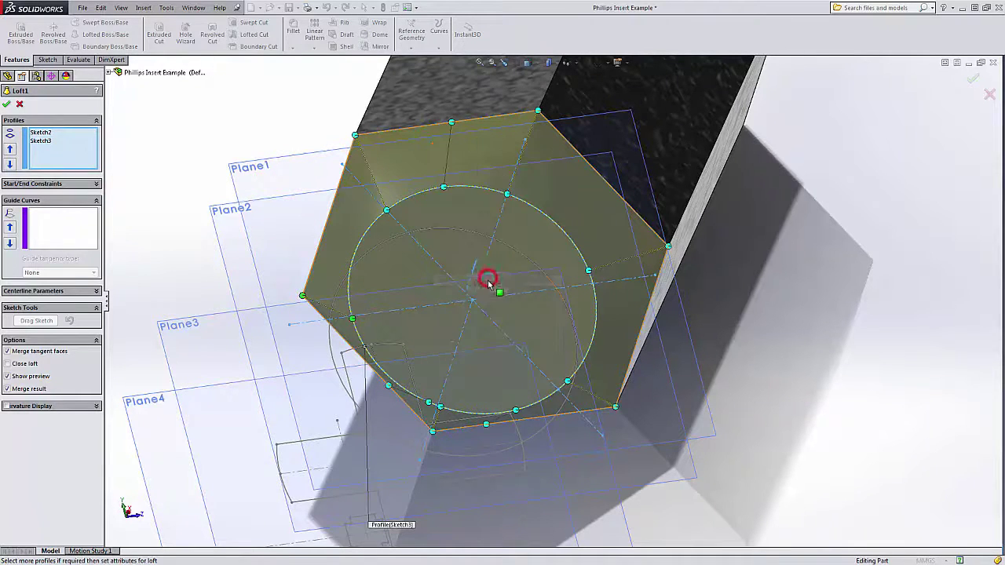
# Delete the extra connector on the hexagon's upper edge and move the right circle connector onto the point on the horizontal centerline
pyautogui.rightClick(445, 192)
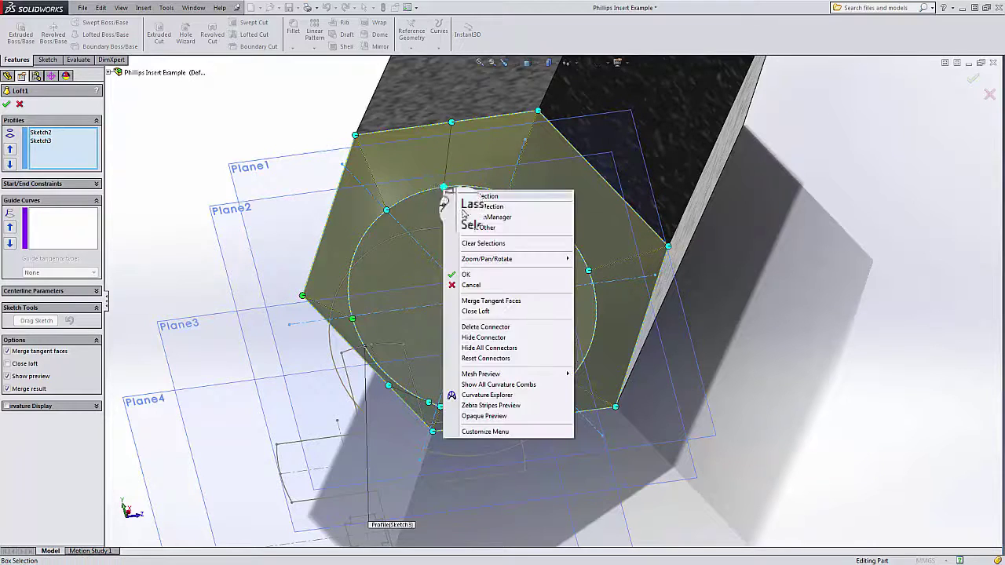
pyautogui.click(479, 327)
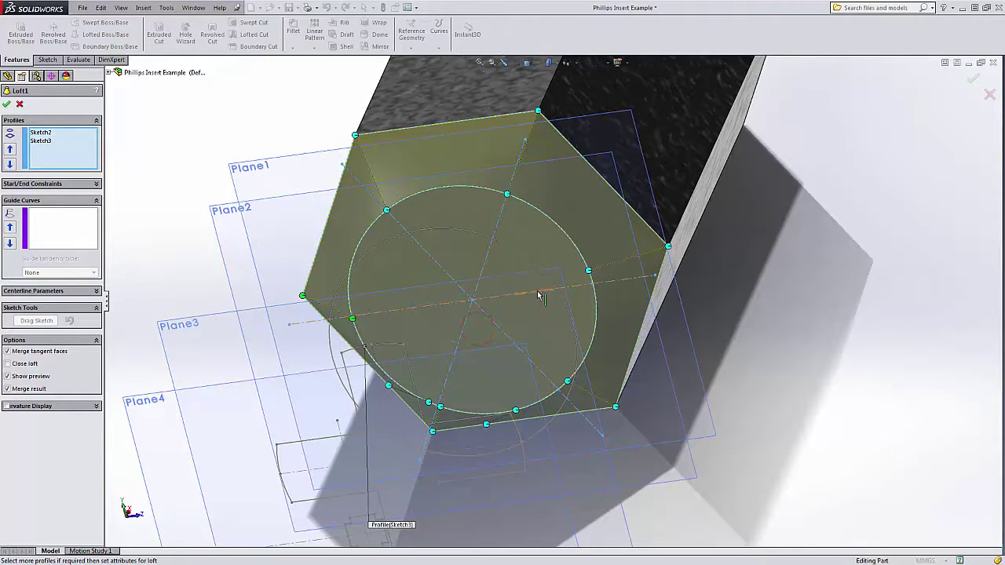
pyautogui.moveTo(559, 314)
pyautogui.mouseDown()
pyautogui.moveTo(597, 279)
pyautogui.moveTo(666, 252)
pyautogui.mouseUp()
pyautogui.moveTo(592, 271); pyautogui.dragTo(595, 282)
# Move the circle's lower-right connector onto its diagonal centerline point and delete the extra connector on the hexagon's bottom edge
pyautogui.scroll(3, 579, 348)
pyautogui.scroll(-10, 570, 352)
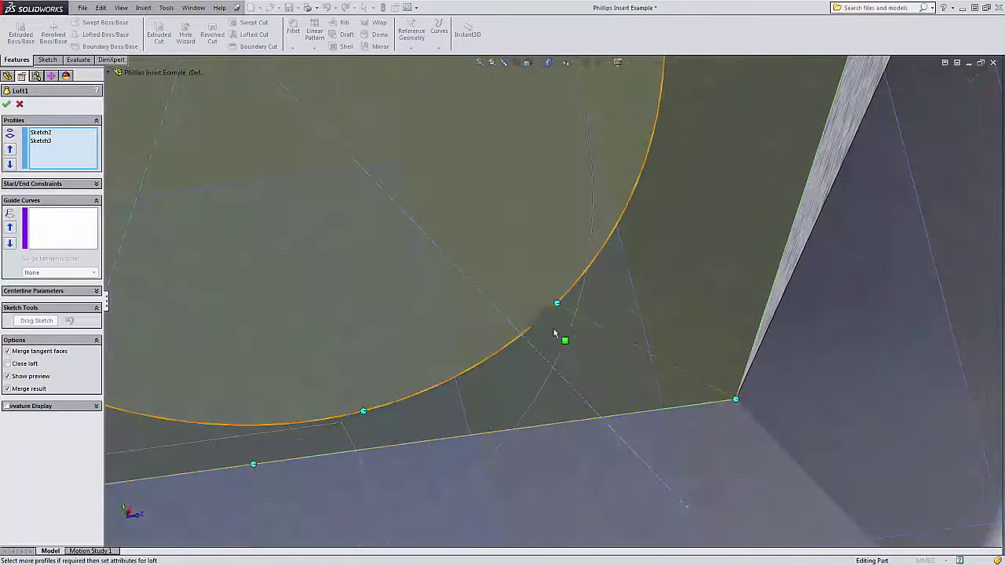
pyautogui.moveTo(559, 309); pyautogui.dragTo(529, 347)
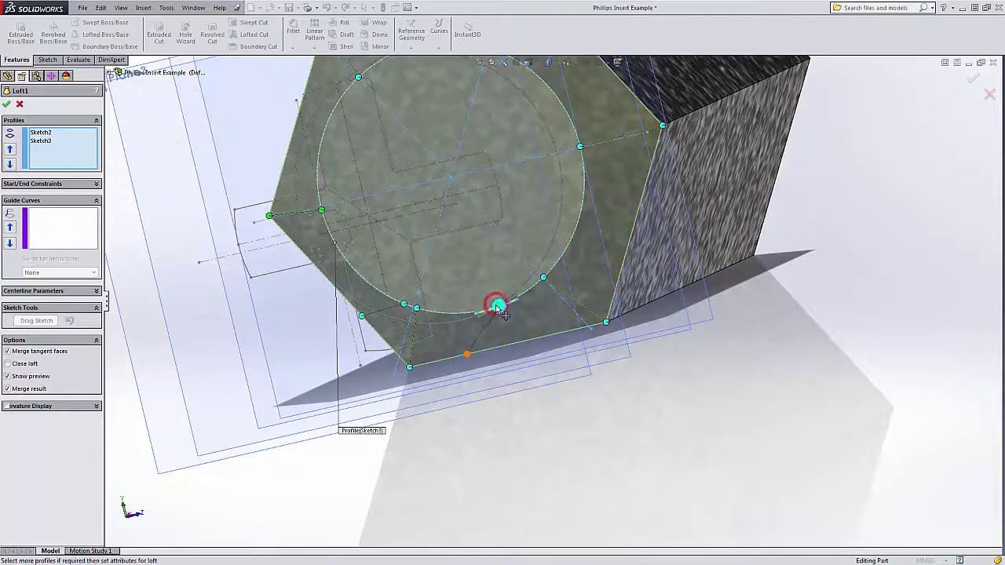
pyautogui.rightClick(496, 304)
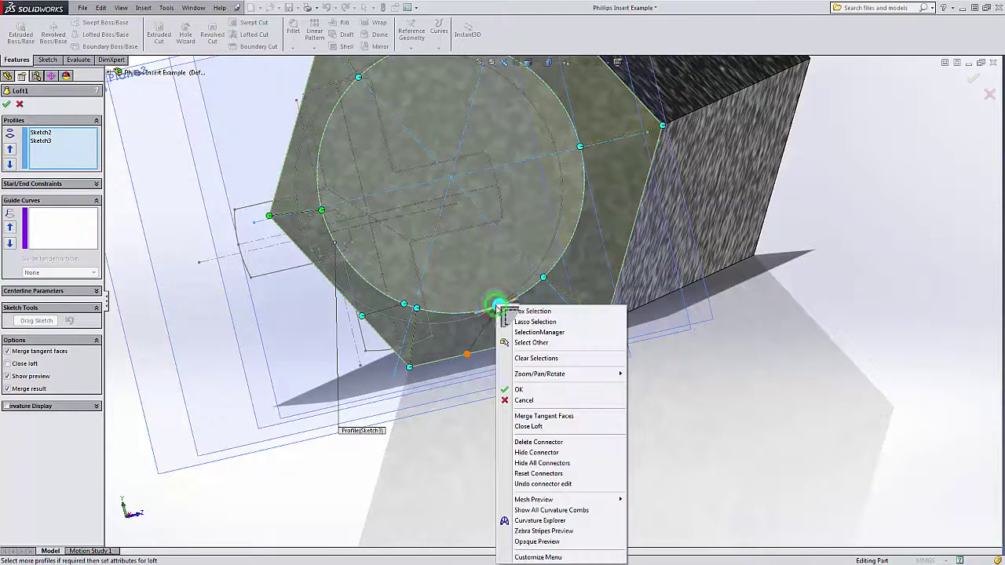
pyautogui.click(548, 441)
# Move the circle's lower-left corner connector onto its centerline point and delete the extra connector on the hexagon's lower-left edge
pyautogui.scroll(-2, 423, 336)
pyautogui.scroll(-3, 424, 336)
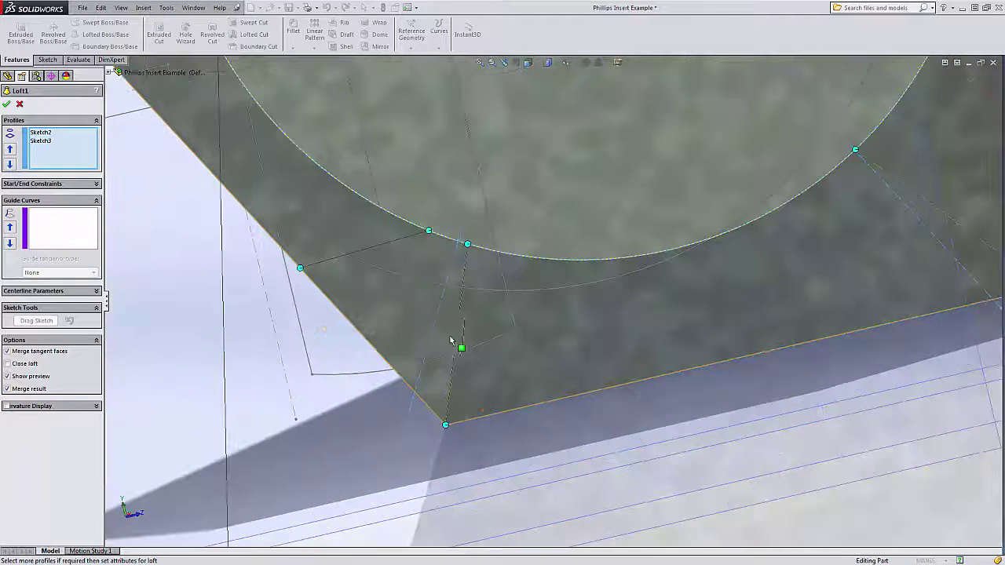
pyautogui.moveTo(469, 246); pyautogui.dragTo(470, 247)
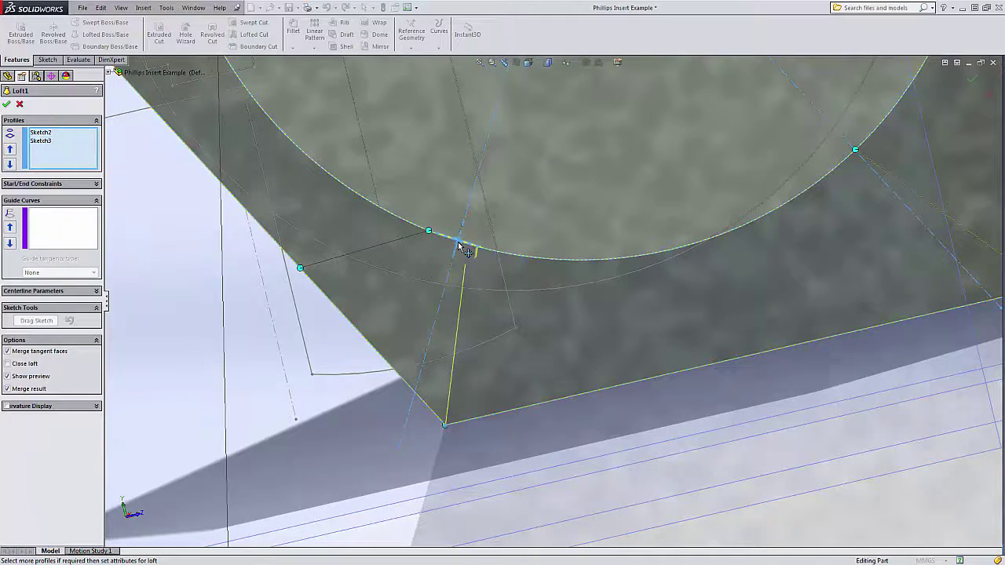
pyautogui.moveTo(462, 247); pyautogui.dragTo(434, 238)
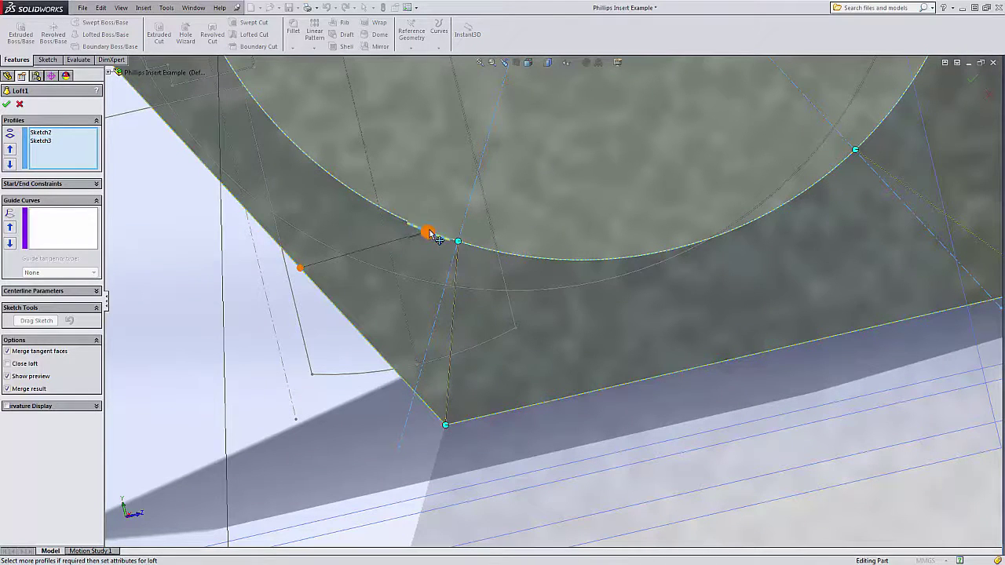
pyautogui.rightClick(430, 233)
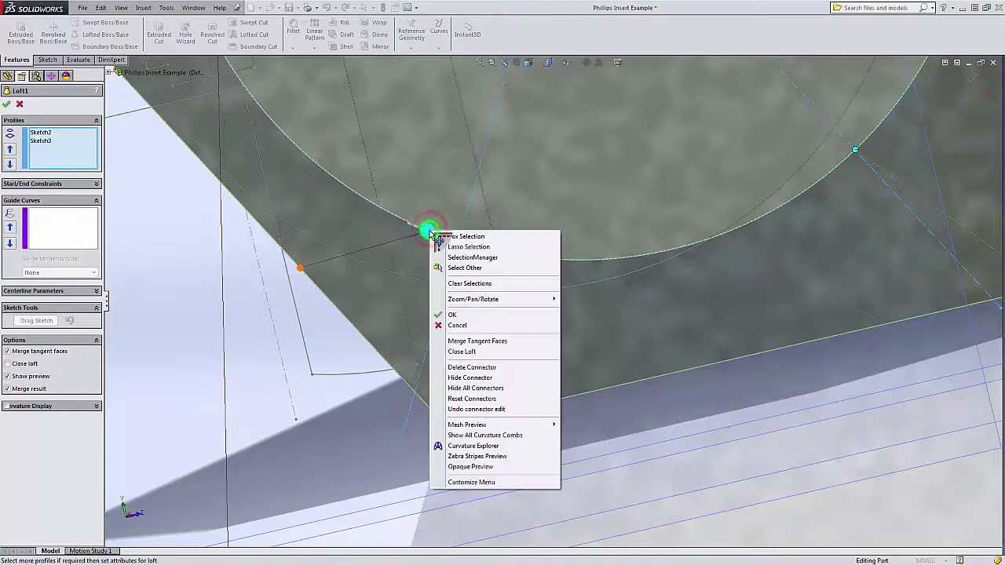
pyautogui.click(468, 369)
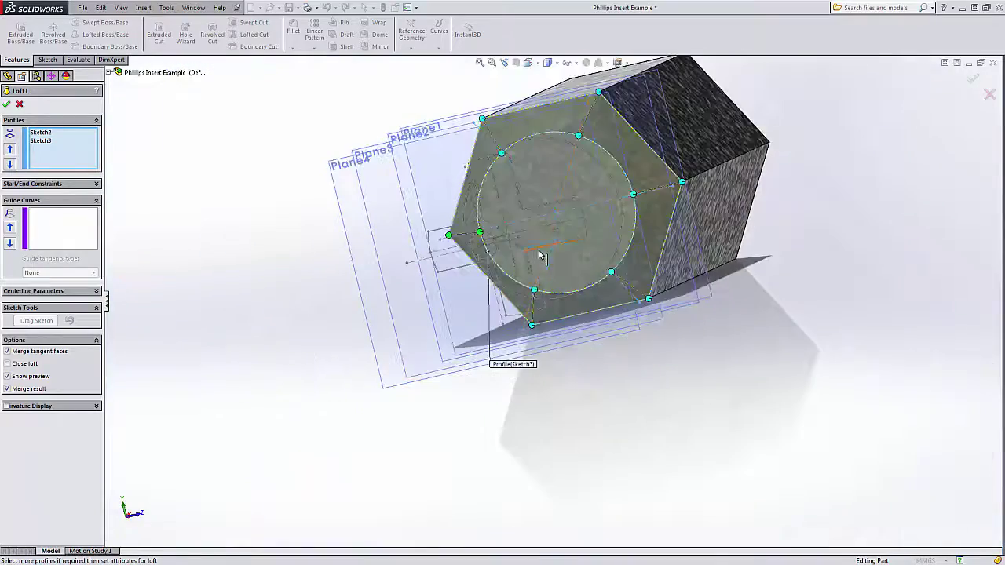
# Add the Sketch4 circle as the third profile of the loft and accept the feature
pyautogui.moveTo(541, 255)
pyautogui.mouseDown(button='middle')
pyautogui.moveTo(643, 232)
pyautogui.moveTo(618, 255)
pyautogui.moveTo(548, 226)
pyautogui.mouseUp(button='middle')
pyautogui.moveTo(547, 225); pyautogui.dragTo(556, 216)
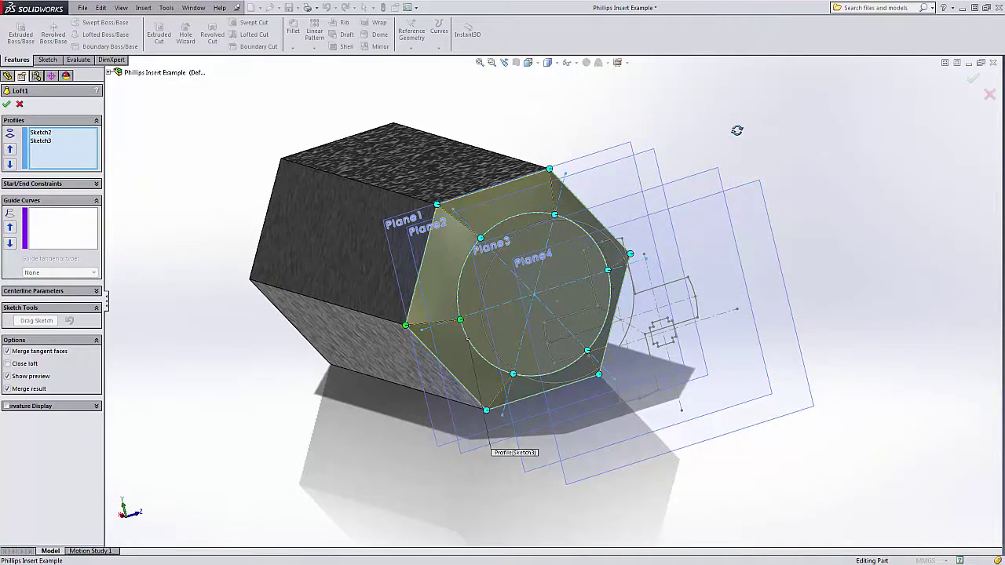
pyautogui.moveTo(737, 130); pyautogui.dragTo(776, 119, button='middle')
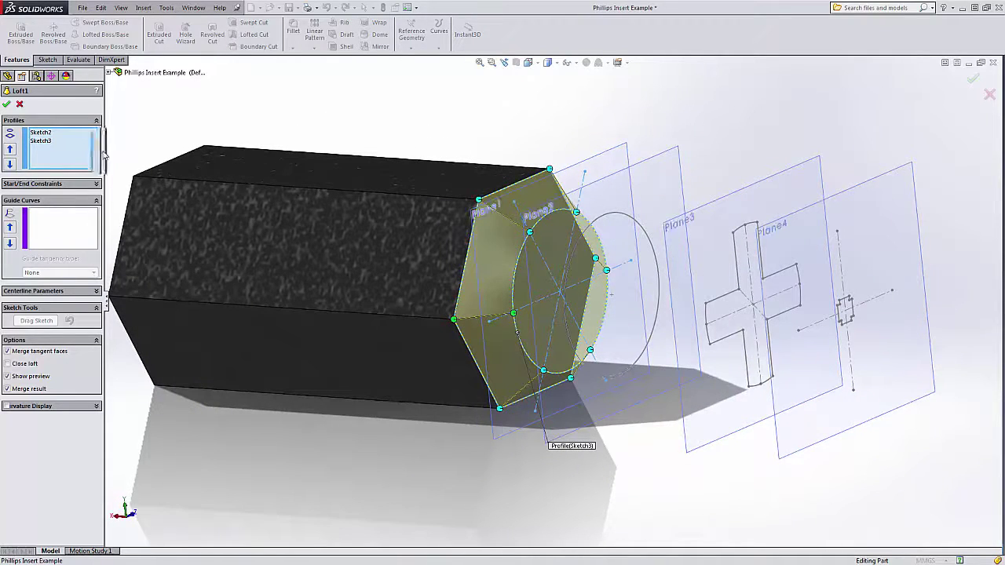
pyautogui.click(51, 147)
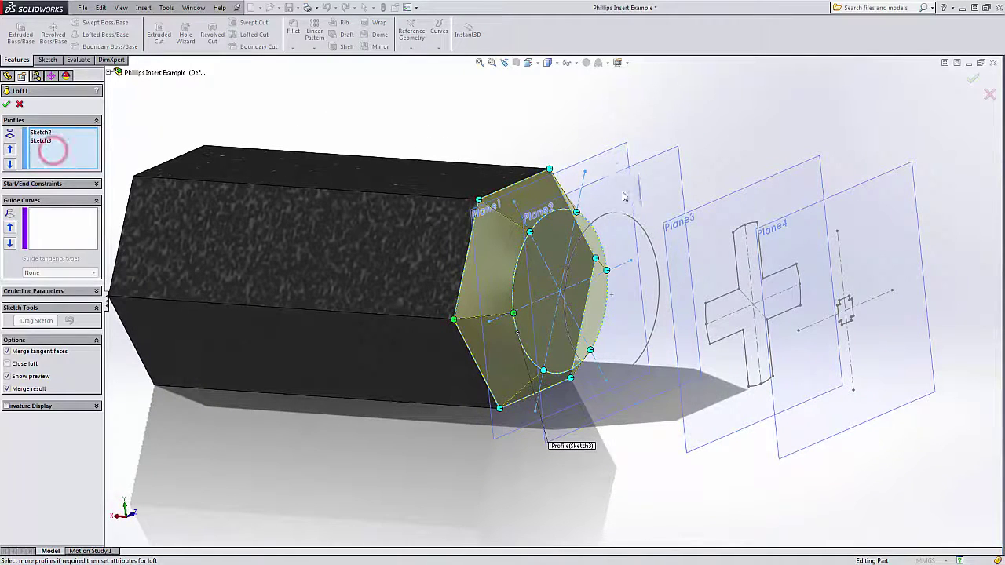
pyautogui.click(643, 229)
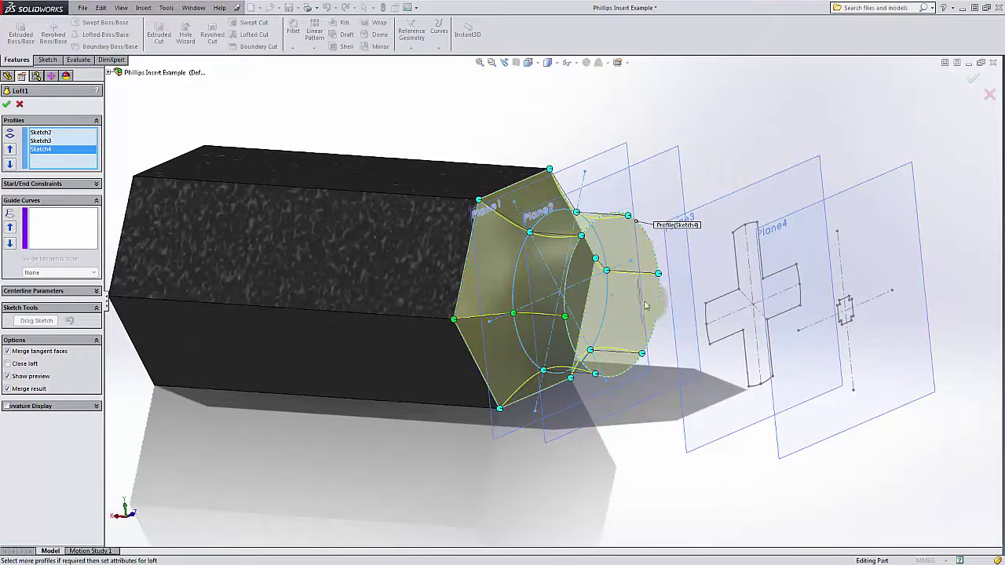
pyautogui.moveTo(648, 302); pyautogui.dragTo(747, 200, button='middle')
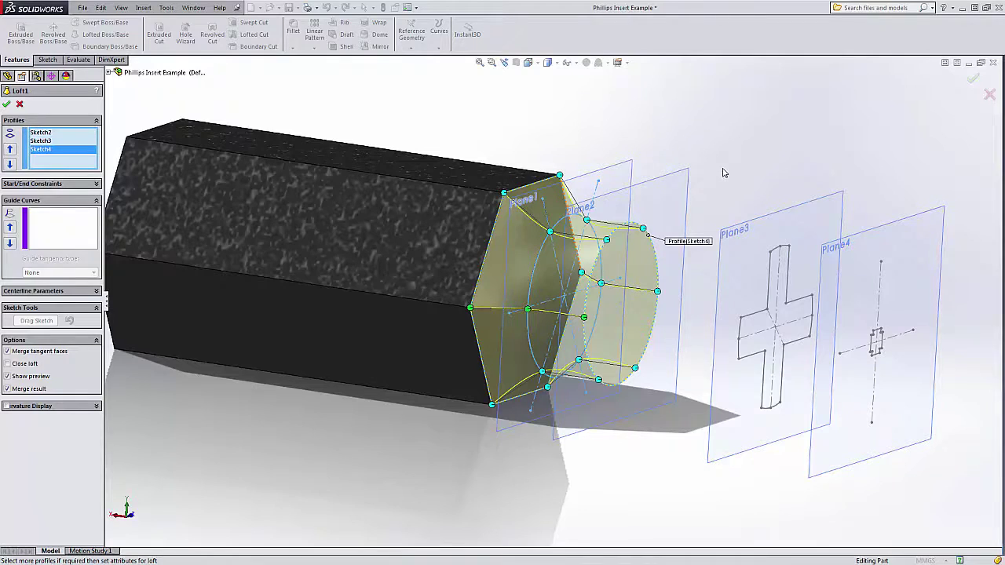
pyautogui.click(973, 80)
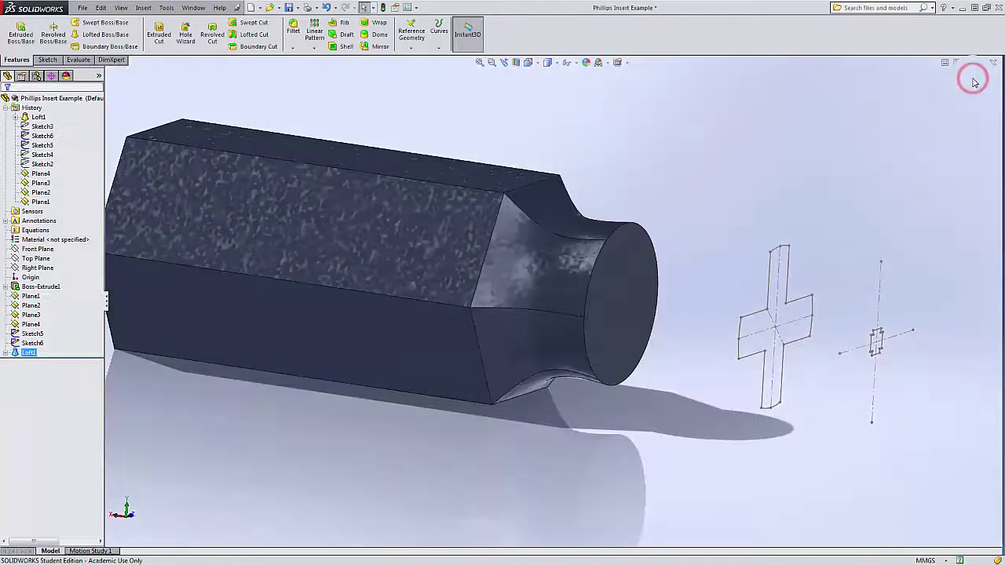
# Reopen Loft1 for editing and set its start constraint to Normal To Profile
pyautogui.moveTo(674, 234); pyautogui.dragTo(704, 213, button='middle')
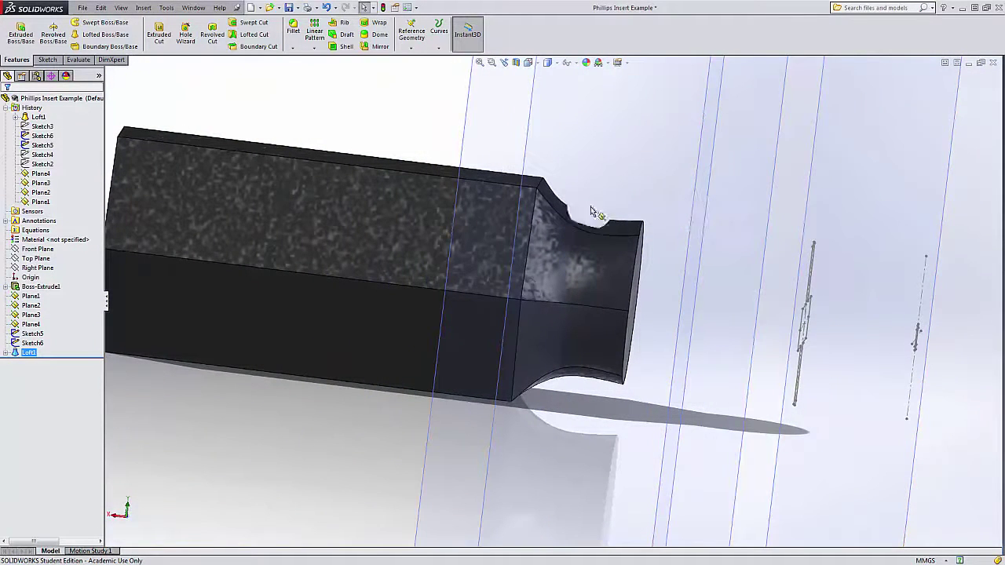
pyautogui.rightClick(28, 353)
pyautogui.click(41, 333)
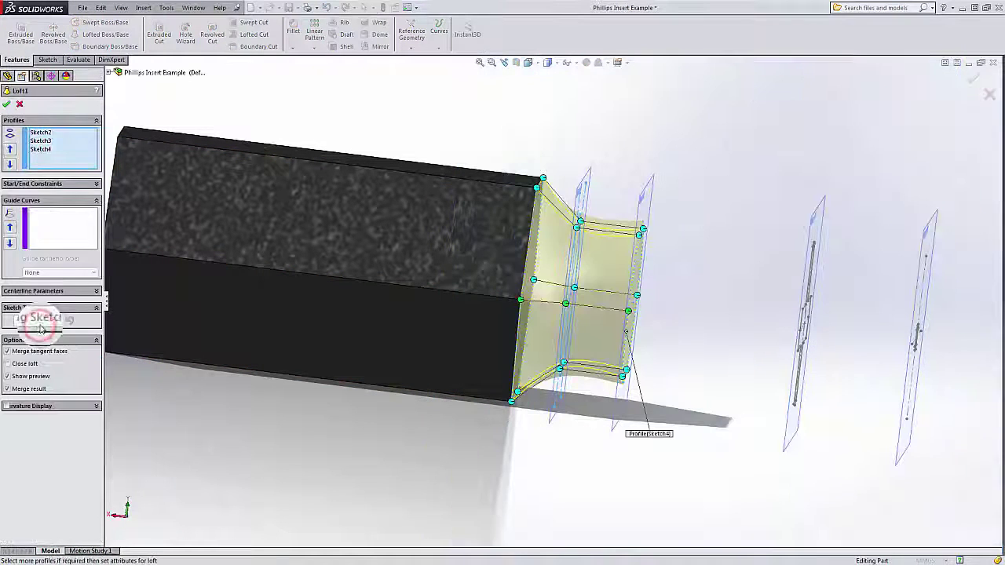
pyautogui.click(95, 184)
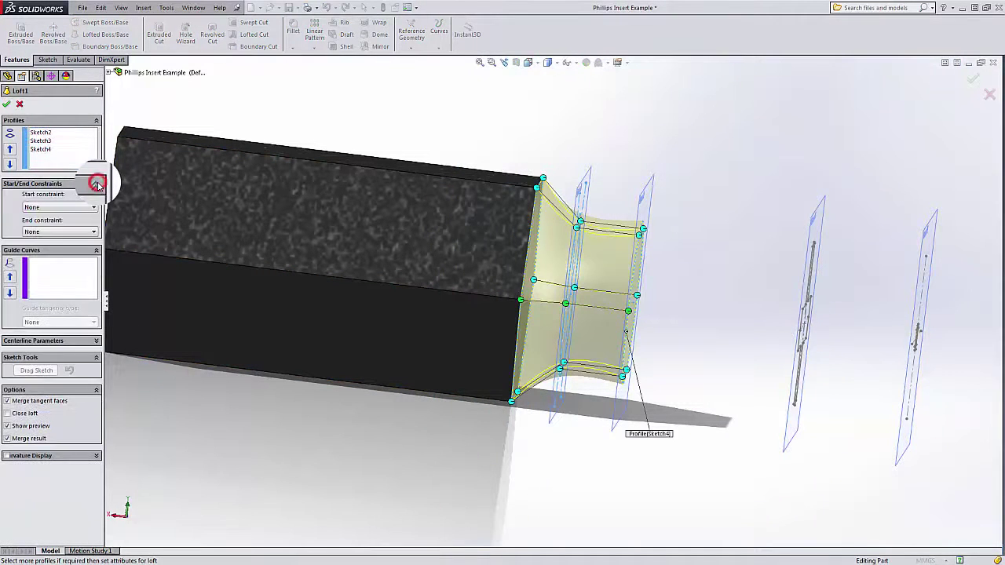
pyautogui.click(94, 208)
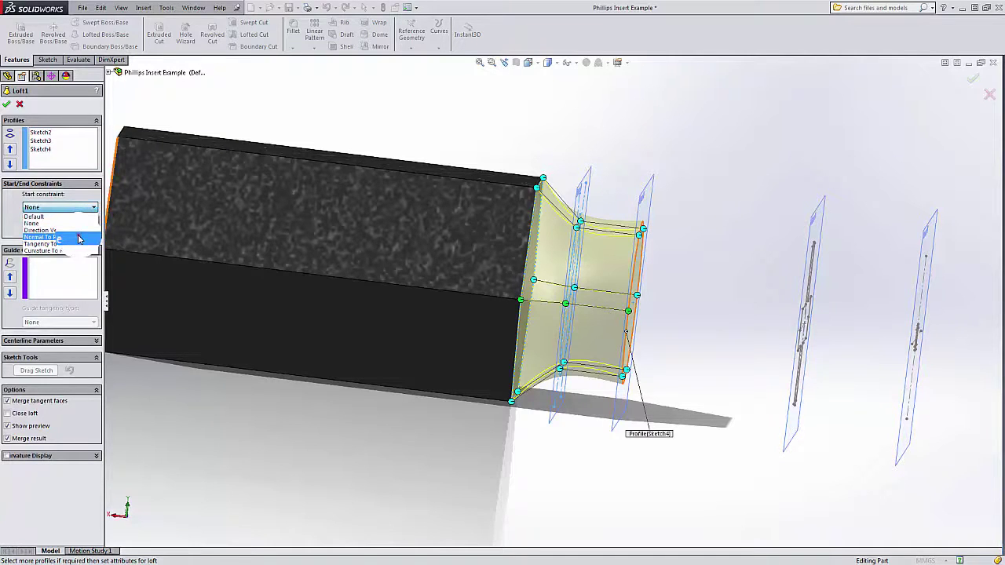
pyautogui.click(79, 239)
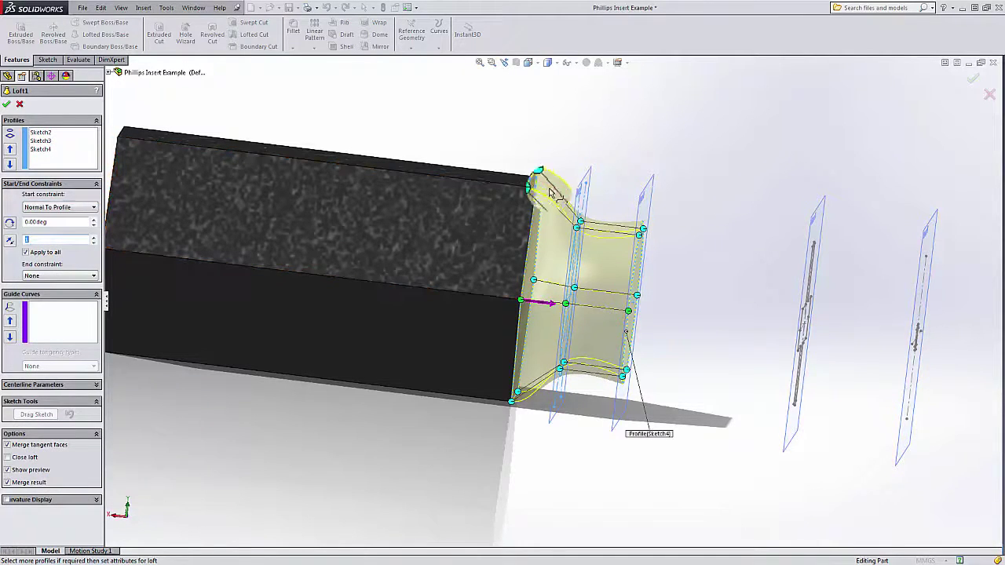
pyautogui.scroll(-5, 547, 187)
pyautogui.scroll(-2, 548, 254)
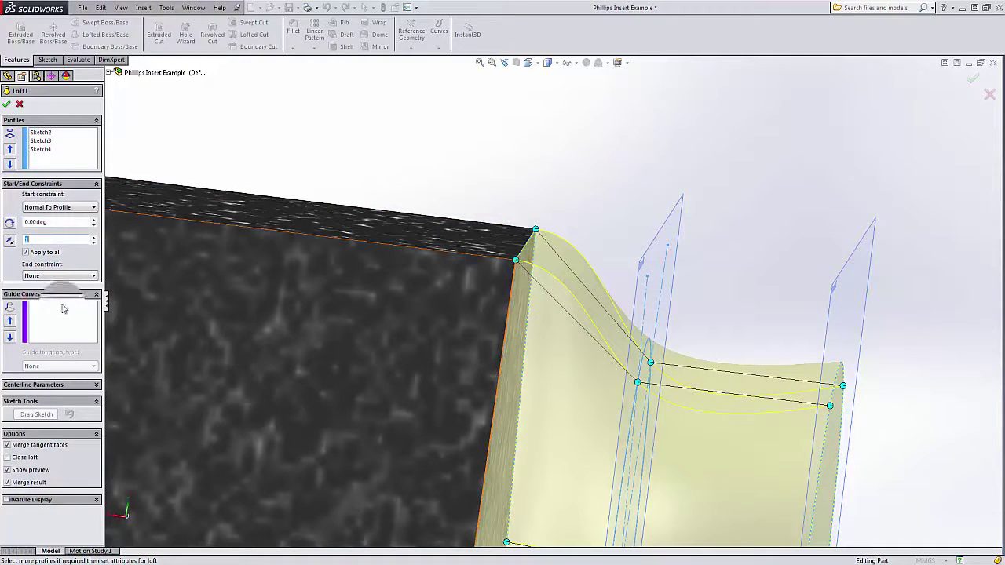
# Set Loft1's start constraint to Default and its end constraint to Normal To Profile, and accept the feature
pyautogui.click(74, 207)
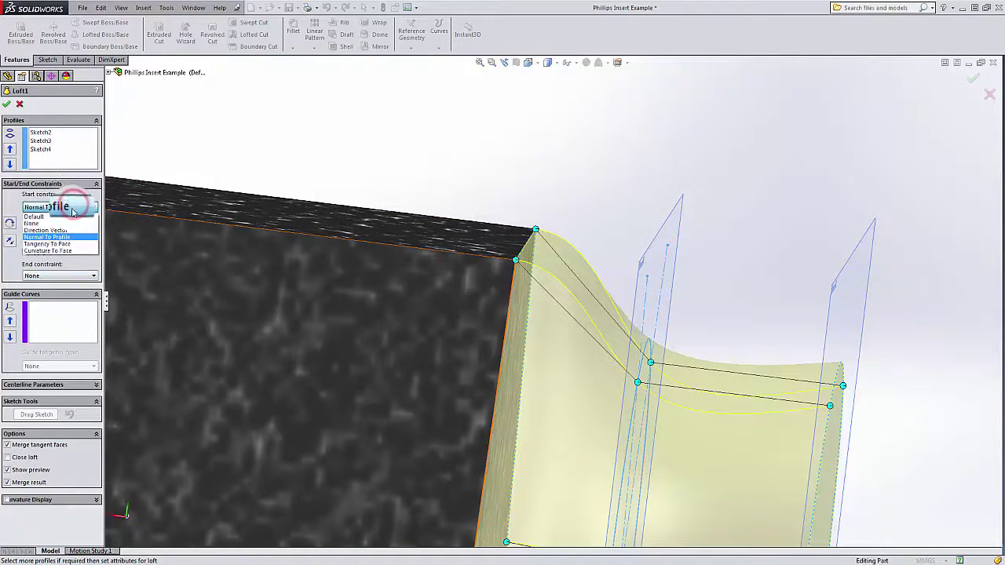
pyautogui.click(70, 211)
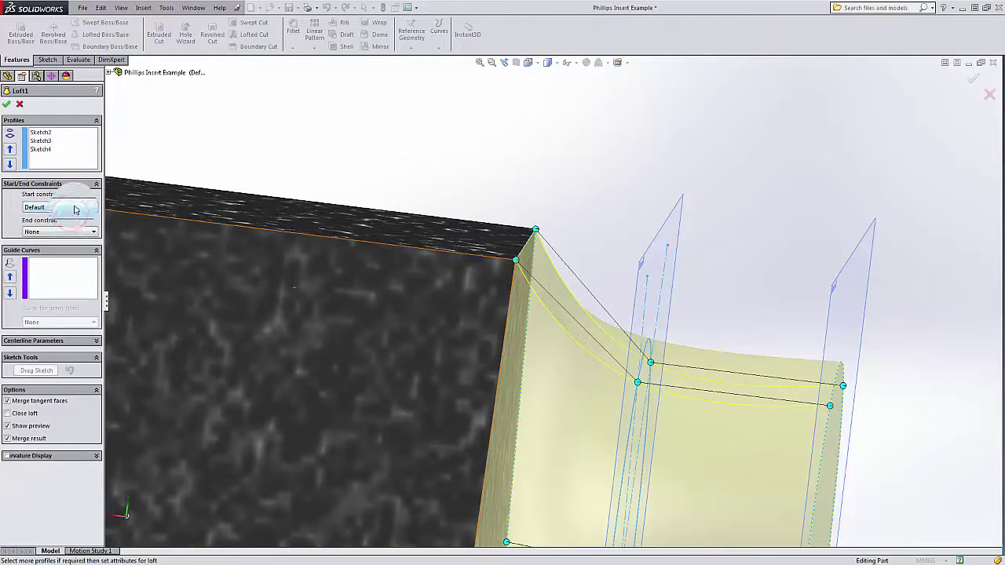
pyautogui.click(94, 233)
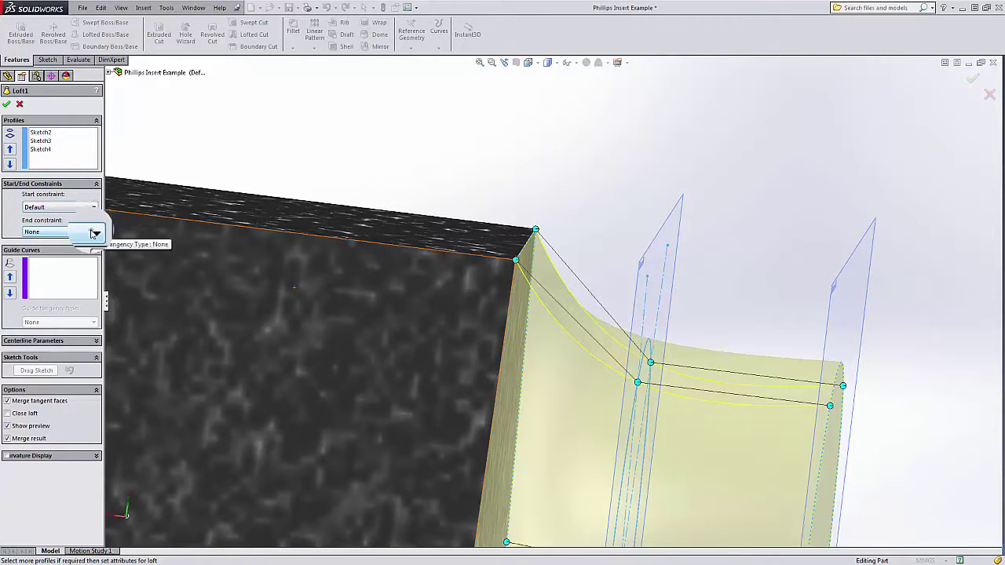
pyautogui.click(70, 265)
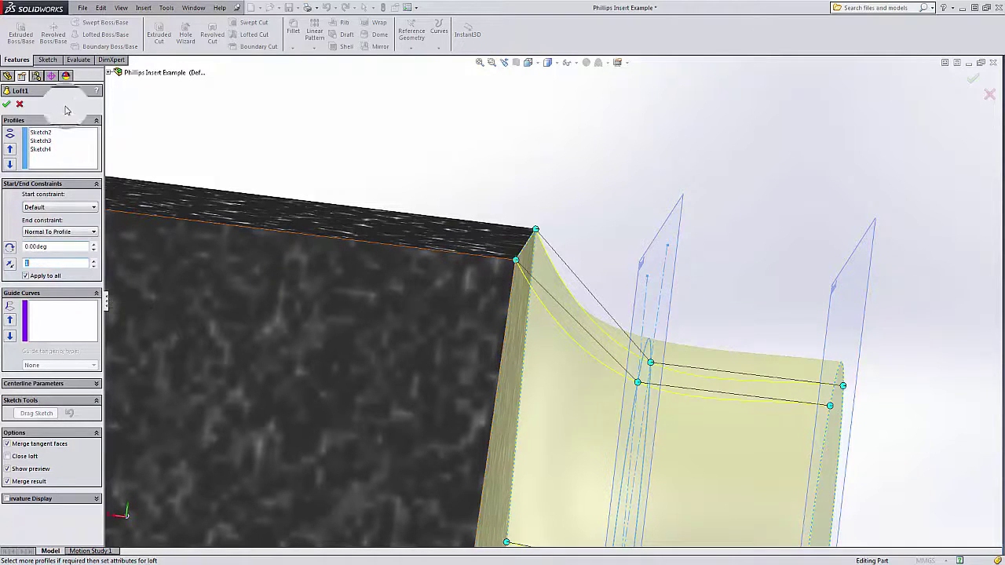
pyautogui.click(6, 106)
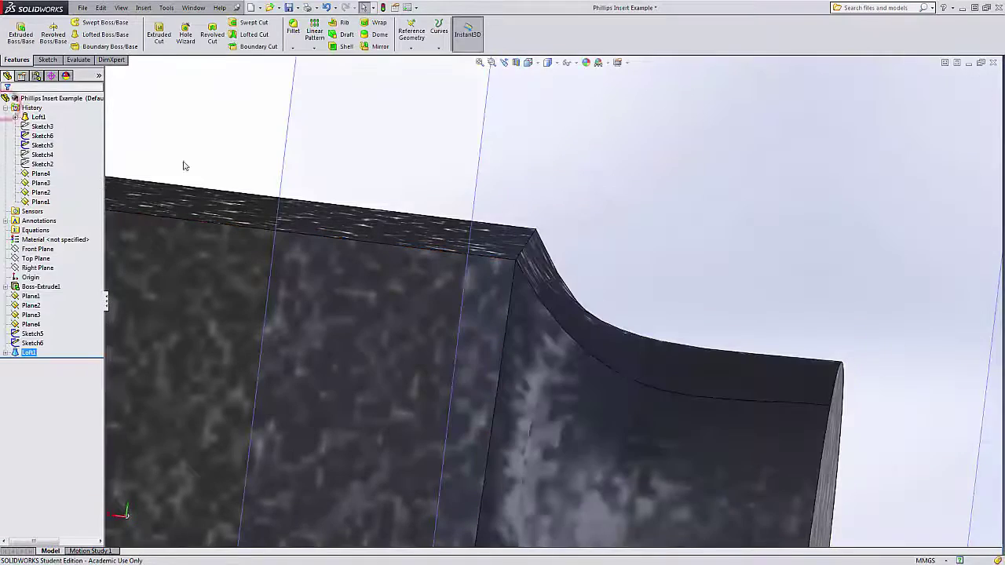
# Create a loft from the Sketch4 circle to the Sketch5 cross profile
pyautogui.click(593, 292)
pyautogui.scroll(6, 645, 335)
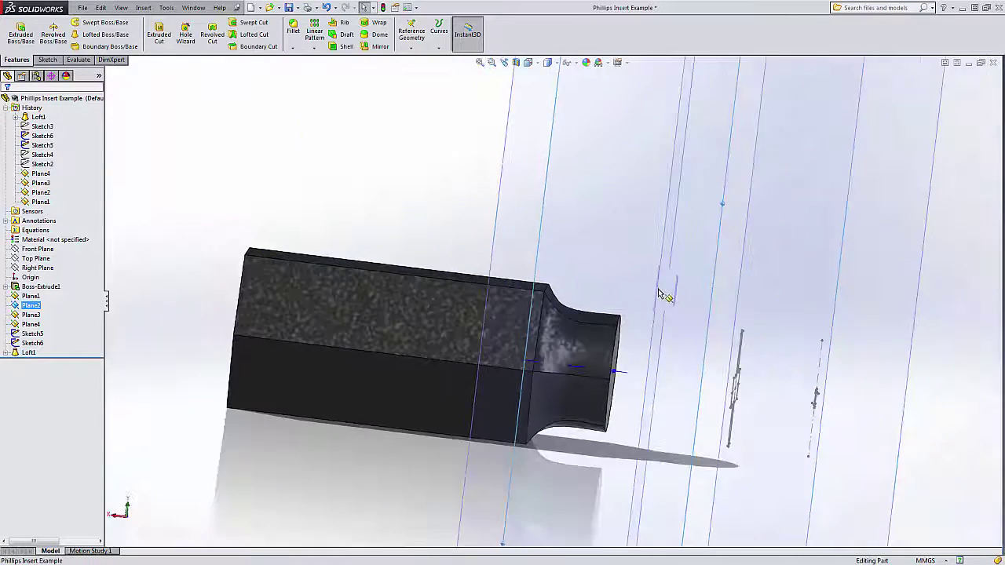
pyautogui.moveTo(662, 292)
pyautogui.mouseDown(button='middle')
pyautogui.moveTo(624, 278)
pyautogui.moveTo(567, 286)
pyautogui.moveTo(657, 289)
pyautogui.moveTo(657, 299)
pyautogui.moveTo(646, 296)
pyautogui.moveTo(631, 212)
pyautogui.moveTo(605, 318)
pyautogui.moveTo(581, 311)
pyautogui.moveTo(628, 305)
pyautogui.moveTo(616, 308)
pyautogui.mouseUp(button='middle')
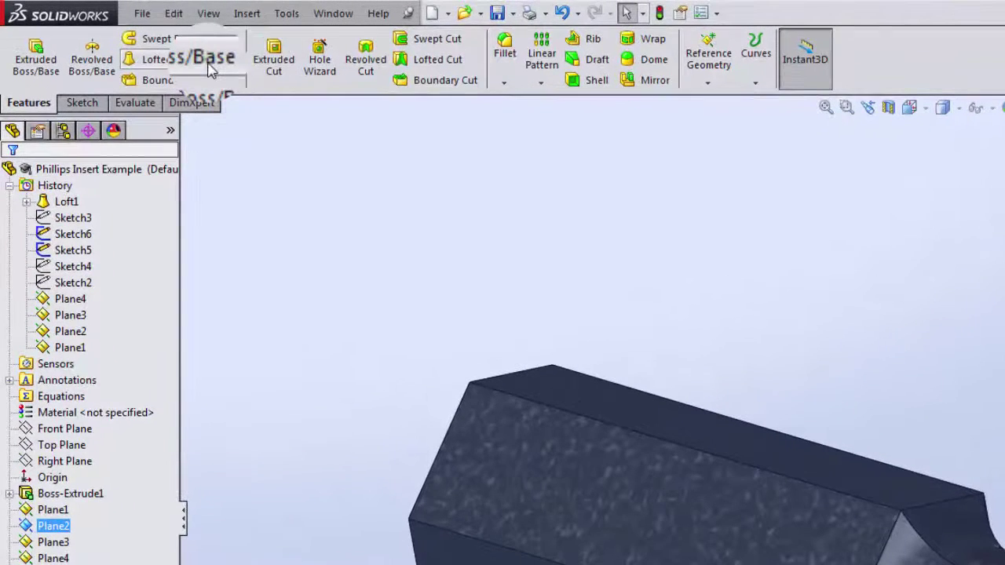
pyautogui.click(132, 38)
pyautogui.click(186, 126)
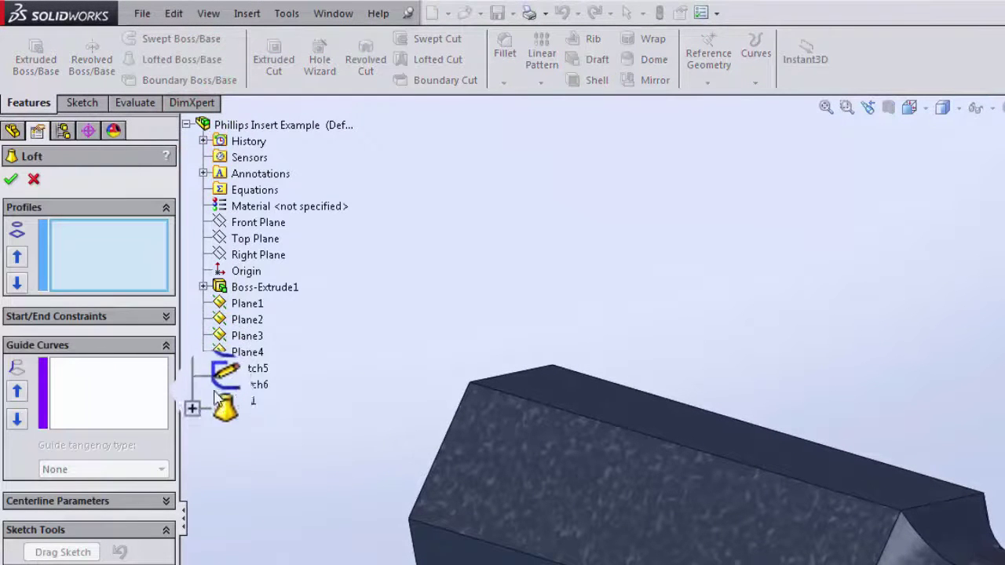
pyautogui.click(202, 400)
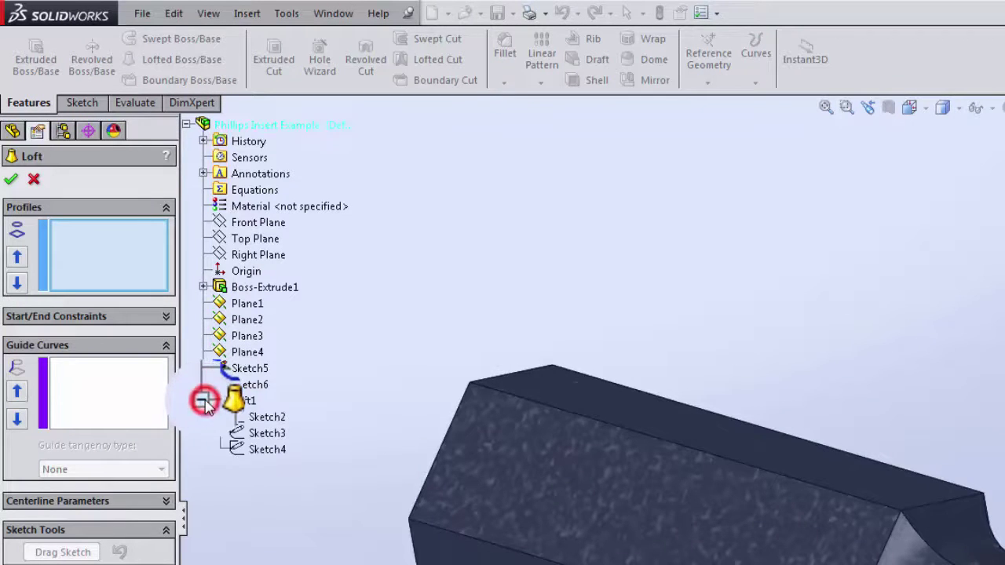
pyautogui.click(268, 449)
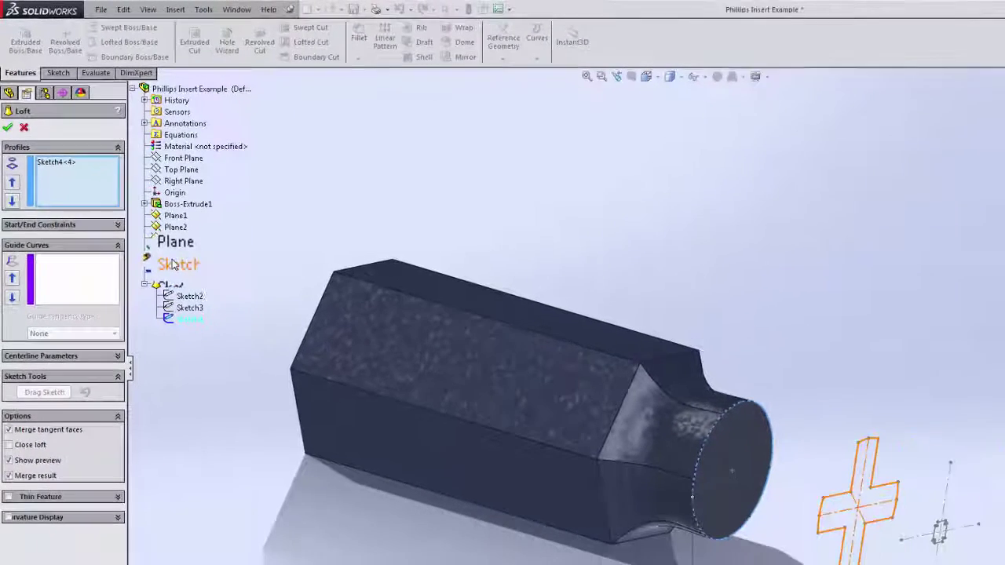
pyautogui.click(175, 265)
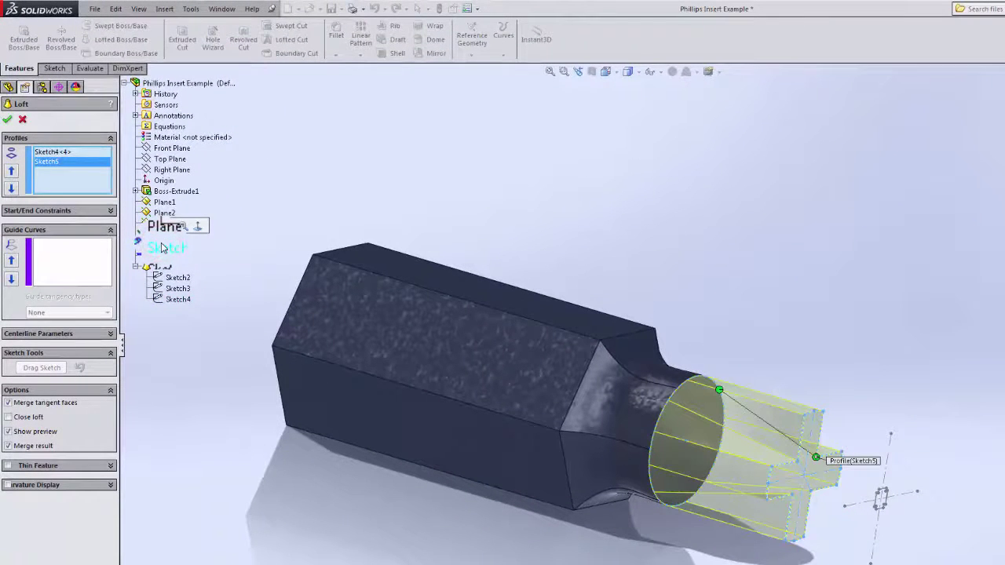
pyautogui.click(8, 121)
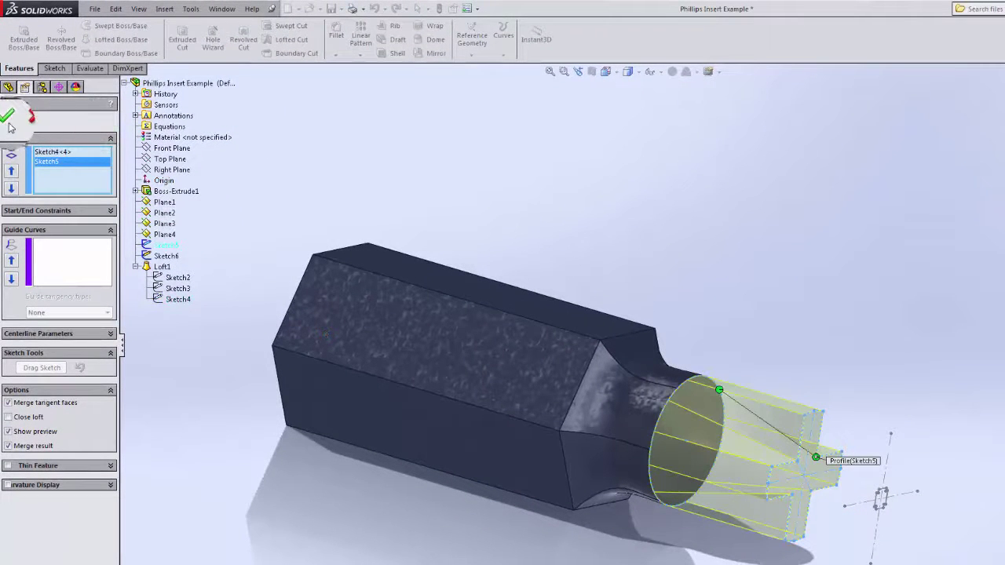
# Reopen Loft2 for editing and show all connectors between the circle and the cross
pyautogui.click(737, 274)
pyautogui.moveTo(753, 302); pyautogui.dragTo(697, 275, button='middle')
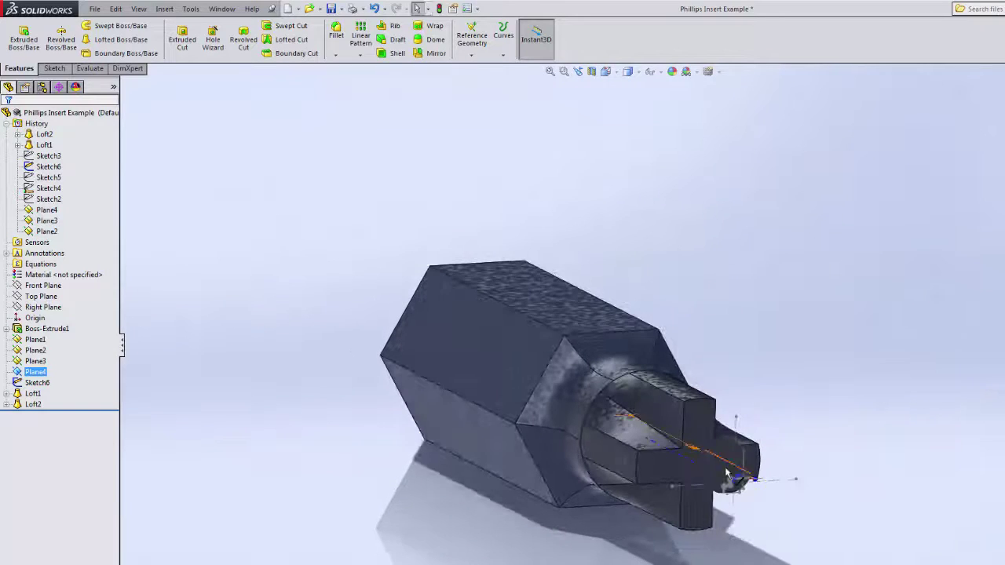
pyautogui.scroll(3, 721, 470)
pyautogui.scroll(-5, 699, 430)
pyautogui.moveTo(654, 362); pyautogui.dragTo(442, 426, button='middle')
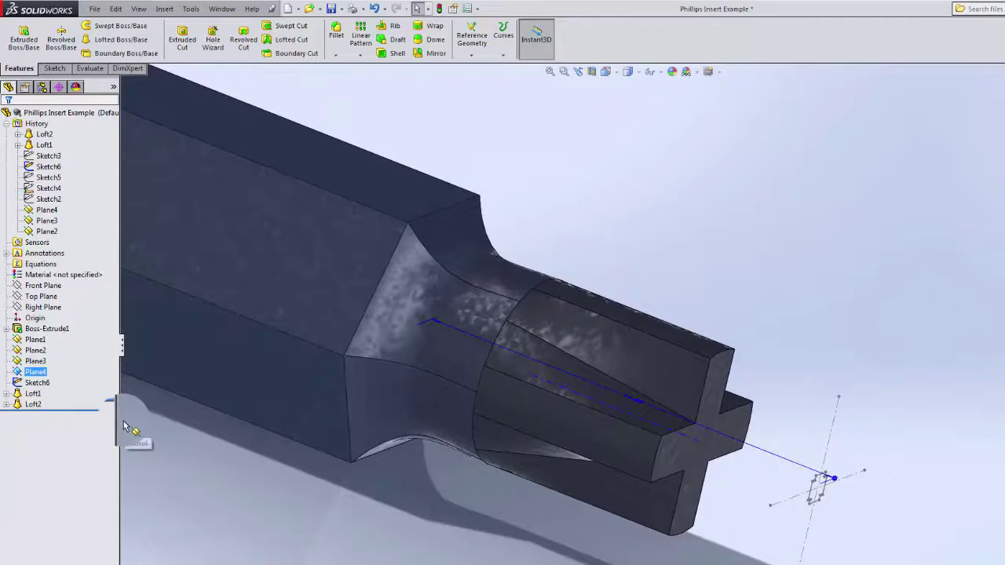
pyautogui.rightClick(29, 404)
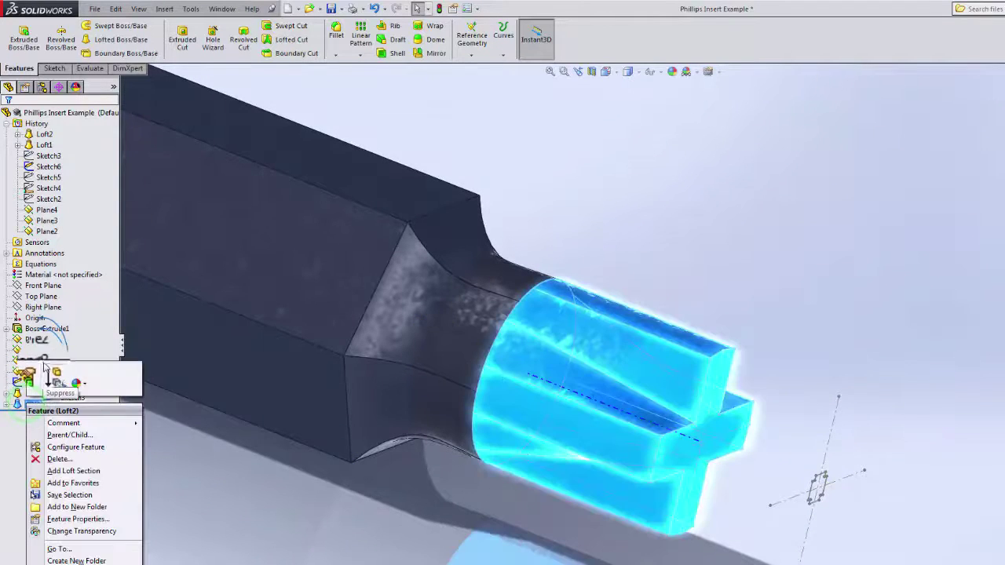
pyautogui.click(36, 371)
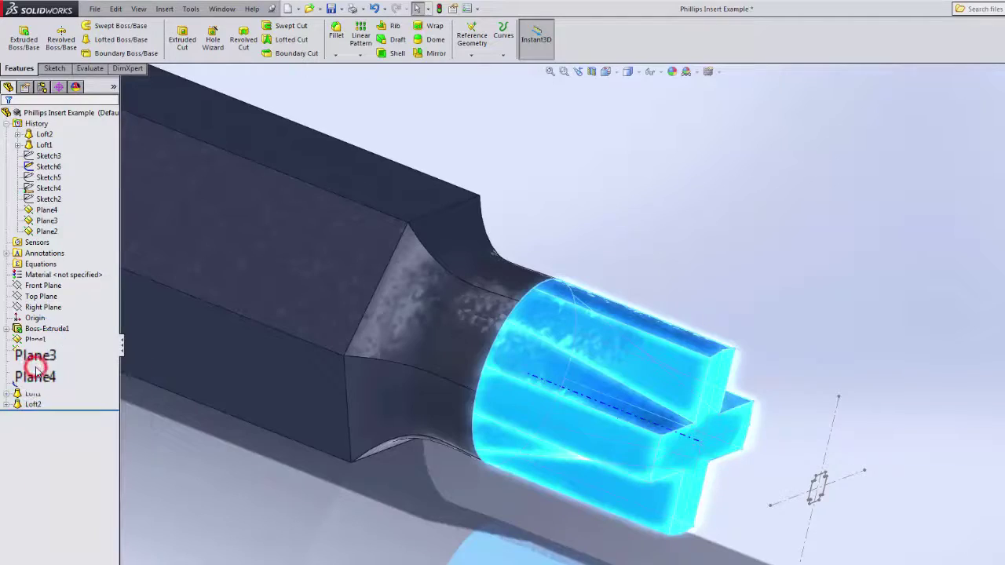
pyautogui.moveTo(705, 308); pyautogui.dragTo(606, 290, button='middle')
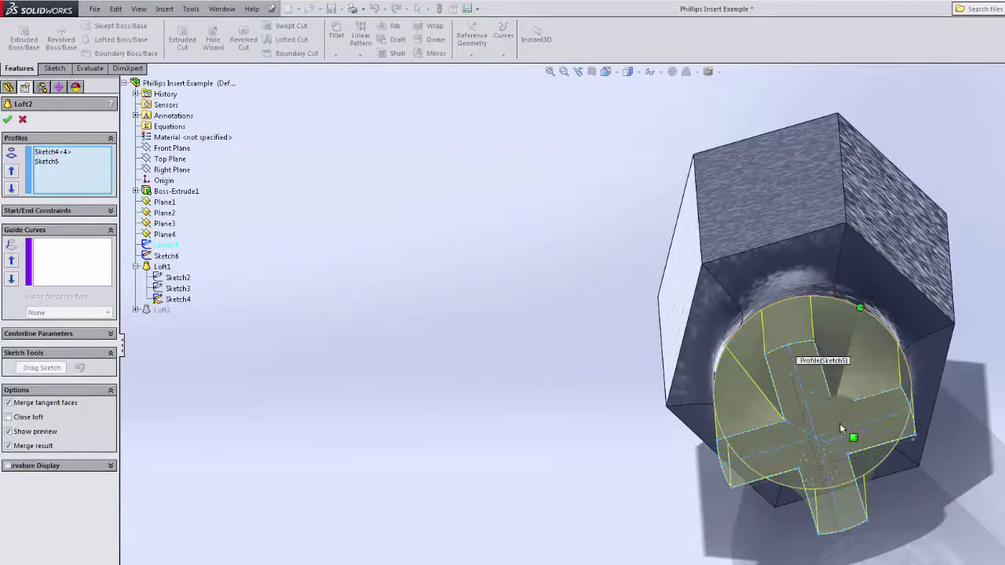
pyautogui.moveTo(573, 328); pyautogui.dragTo(620, 322, button='middle')
pyautogui.rightClick(803, 316)
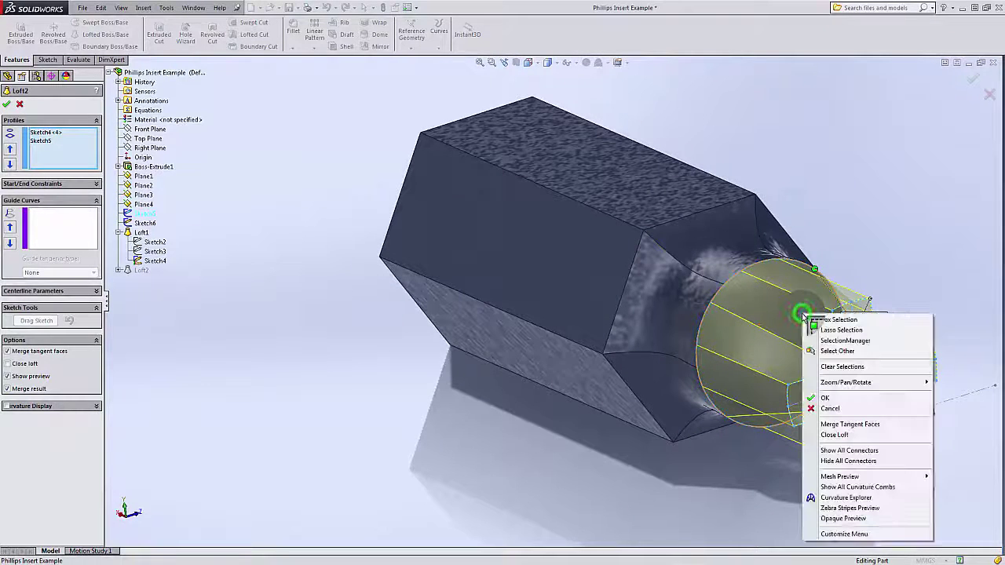
pyautogui.click(844, 451)
# Examine the alignment of Loft2's connectors between the circle and the cross from several angles, and accept the feature
pyautogui.moveTo(842, 451); pyautogui.dragTo(868, 362, button='middle')
pyautogui.scroll(3, 872, 329)
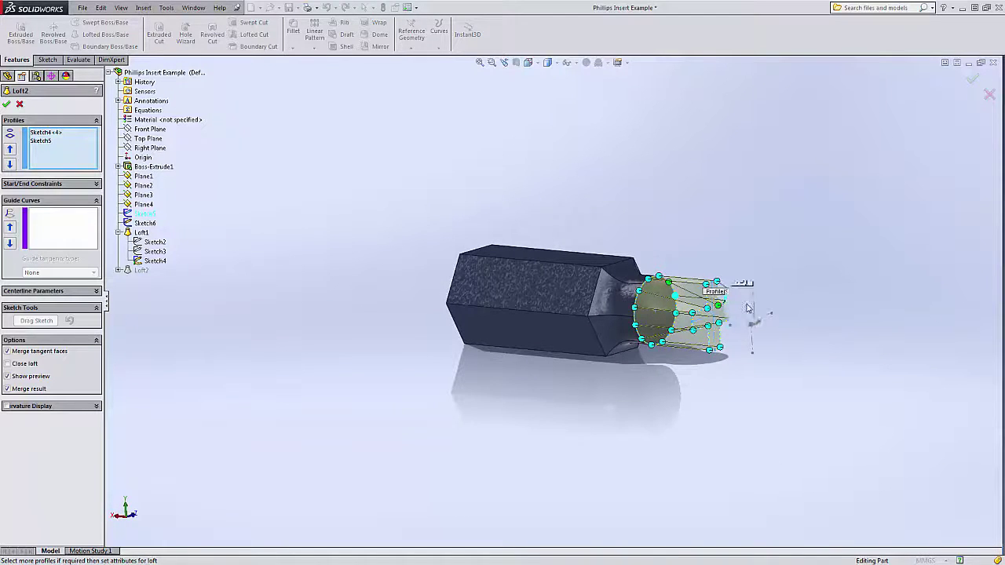
pyautogui.moveTo(774, 298); pyautogui.dragTo(633, 396, button='middle')
pyautogui.scroll(-6, 583, 369)
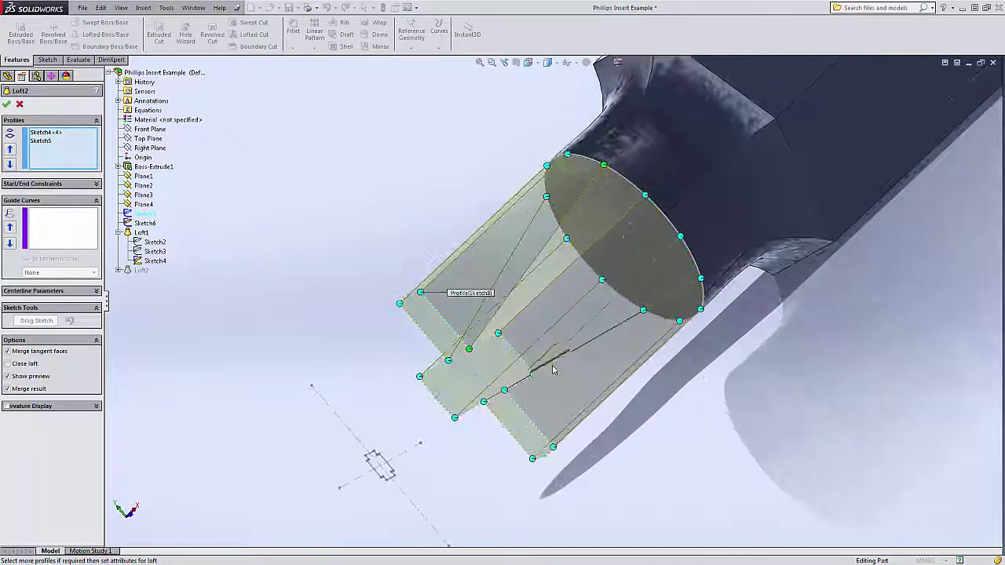
pyautogui.moveTo(565, 356); pyautogui.dragTo(574, 351, button='middle')
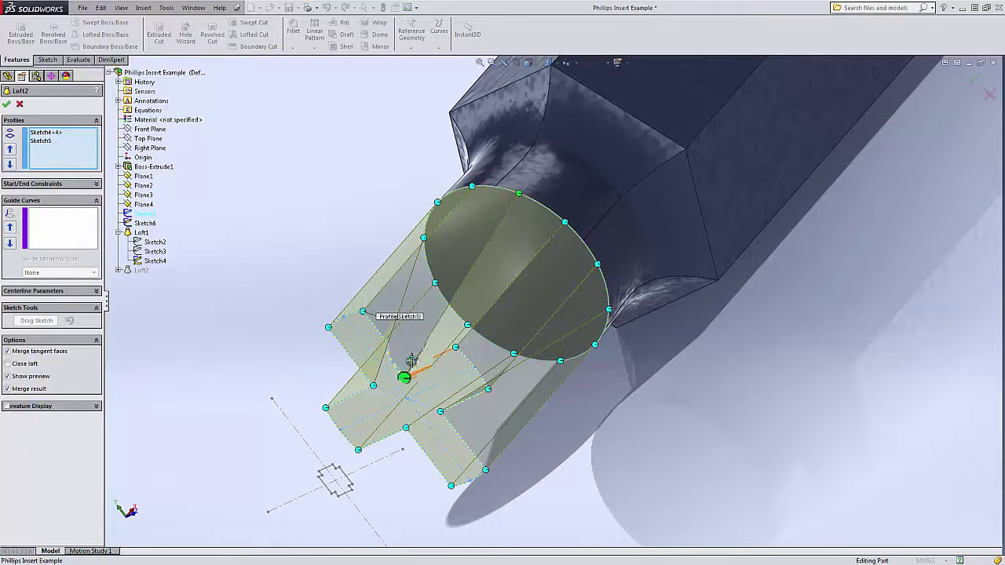
pyautogui.moveTo(410, 361); pyautogui.dragTo(583, 270, button='middle')
pyautogui.scroll(3, 436, 346)
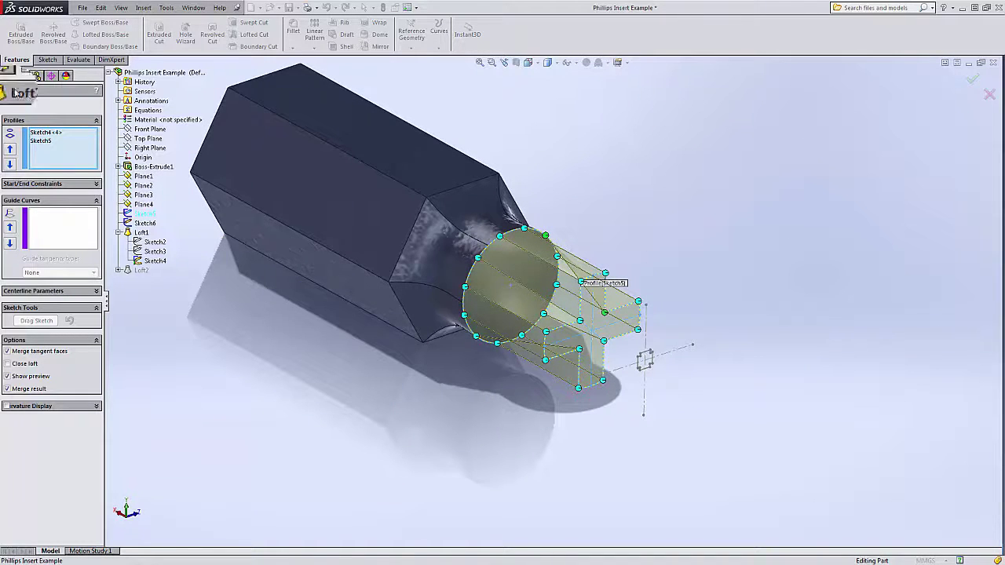
pyautogui.click(7, 105)
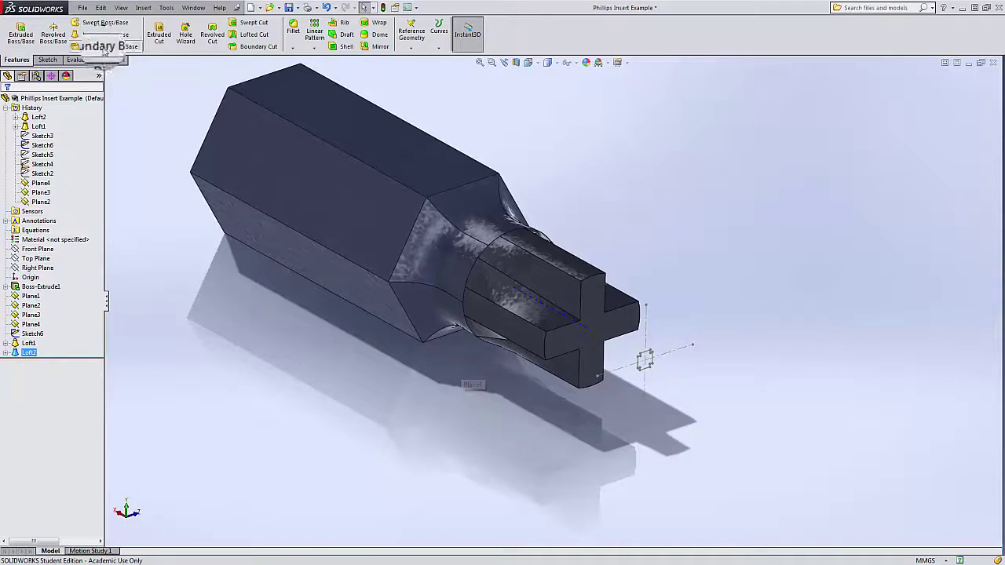
# Create a loft from the Sketch5 cross to the small Sketch6 cross at the tip
pyautogui.click(92, 36)
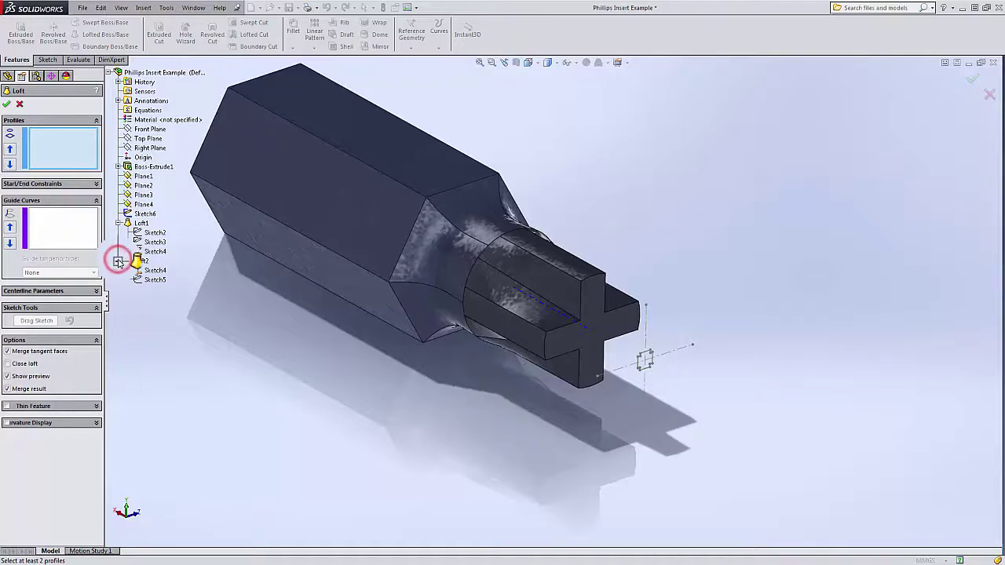
pyautogui.click(153, 282)
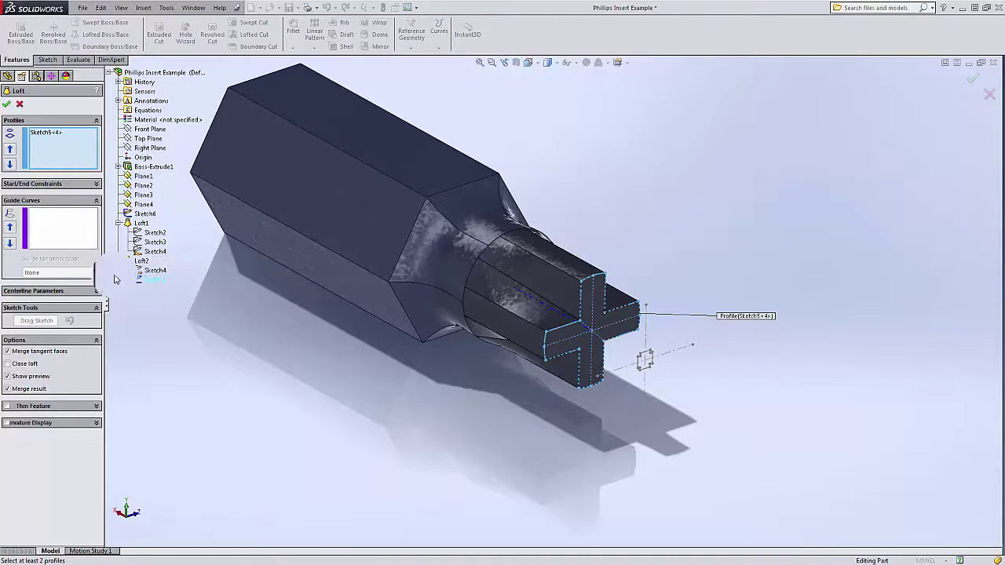
pyautogui.click(152, 216)
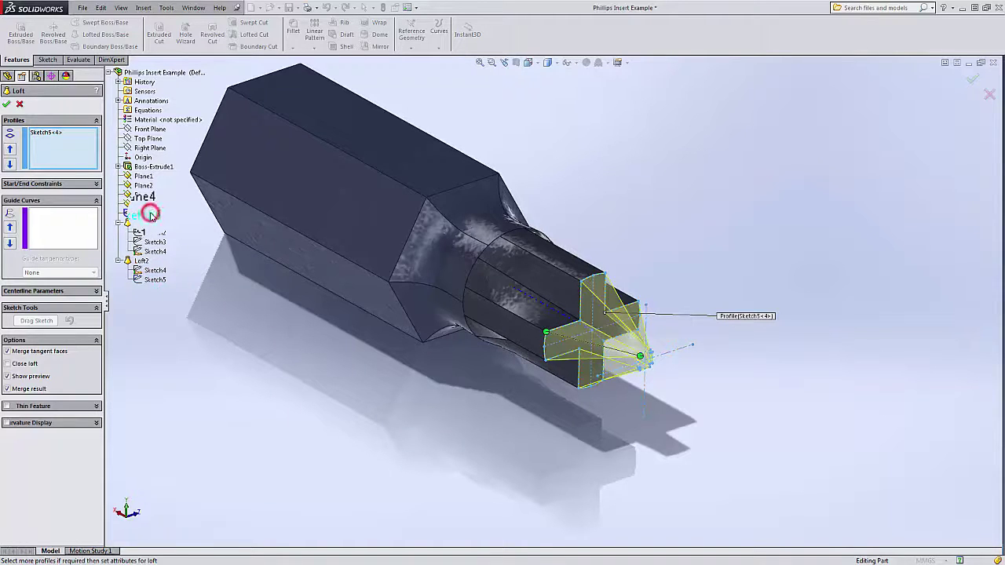
pyautogui.click(9, 105)
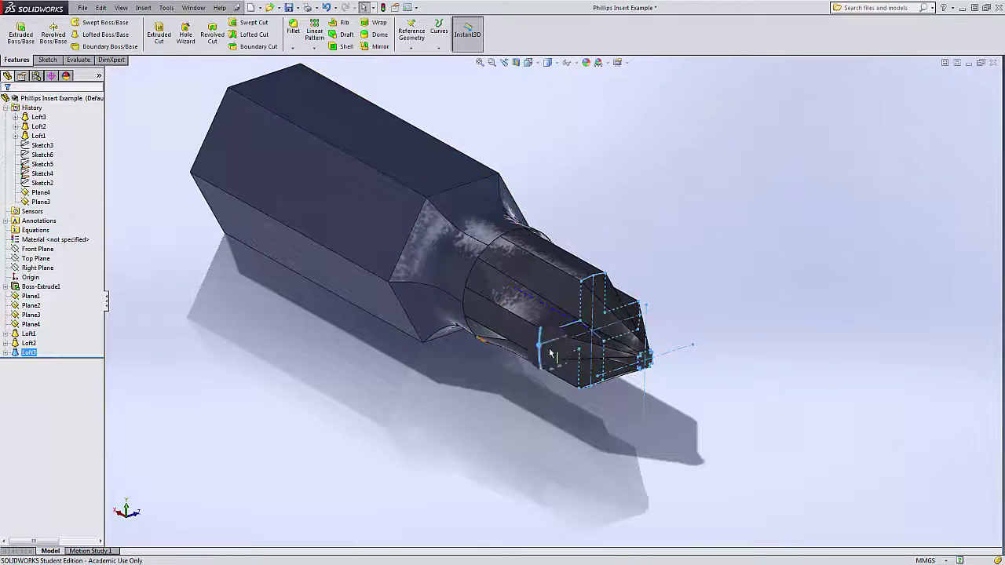
# Examine the faces of the tip loft from several angles to judge how the two cross profiles connect
pyautogui.scroll(-4, 675, 369)
pyautogui.scroll(3, 599, 348)
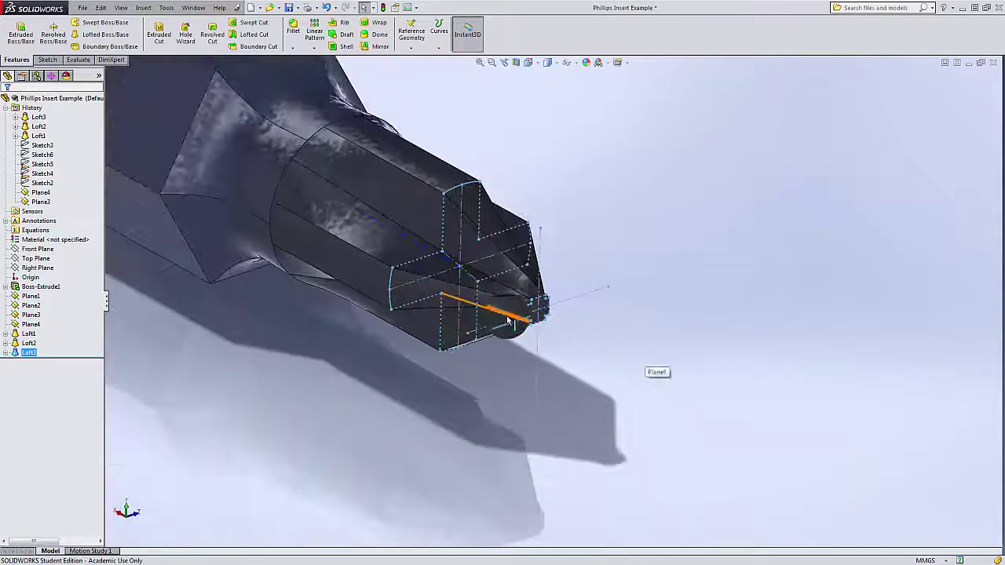
pyautogui.middleClick(512, 317)
pyautogui.moveTo(512, 317); pyautogui.dragTo(581, 268, button='middle')
pyautogui.click(621, 303)
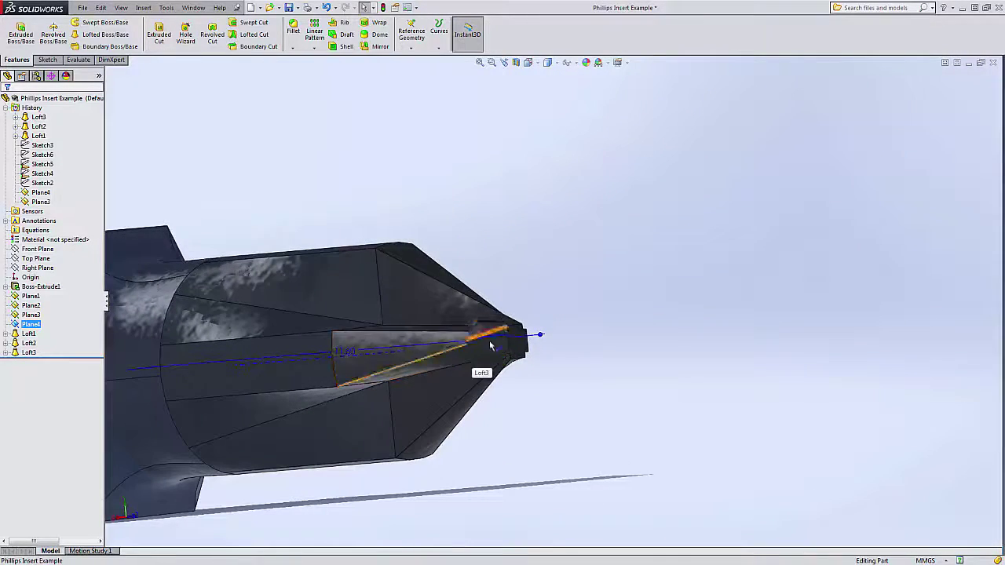
pyautogui.scroll(-3, 496, 344)
pyautogui.moveTo(511, 348); pyautogui.dragTo(599, 319, button='middle')
pyautogui.scroll(5, 561, 290)
pyautogui.scroll(4, 693, 370)
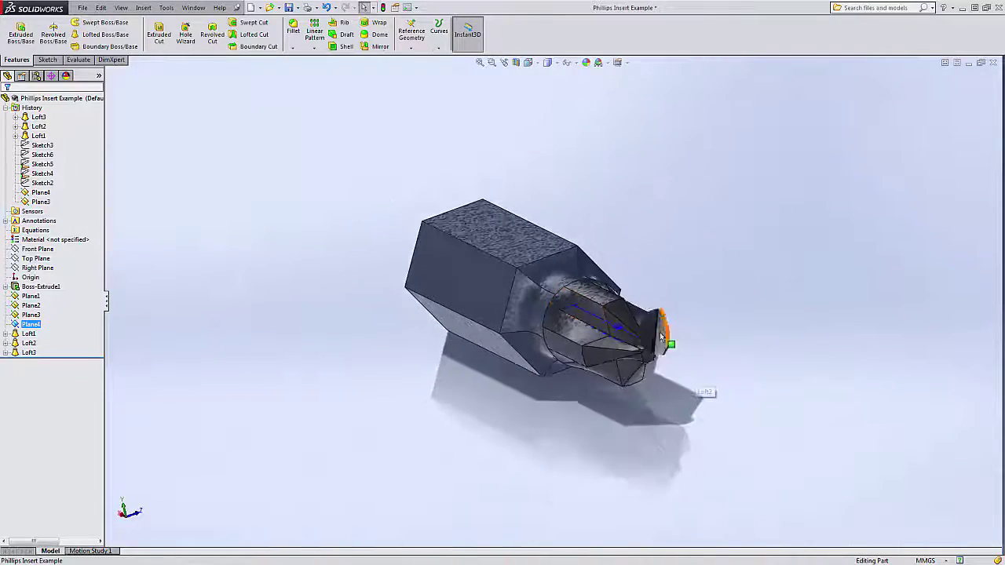
pyautogui.scroll(-3, 664, 338)
pyautogui.scroll(-2, 617, 343)
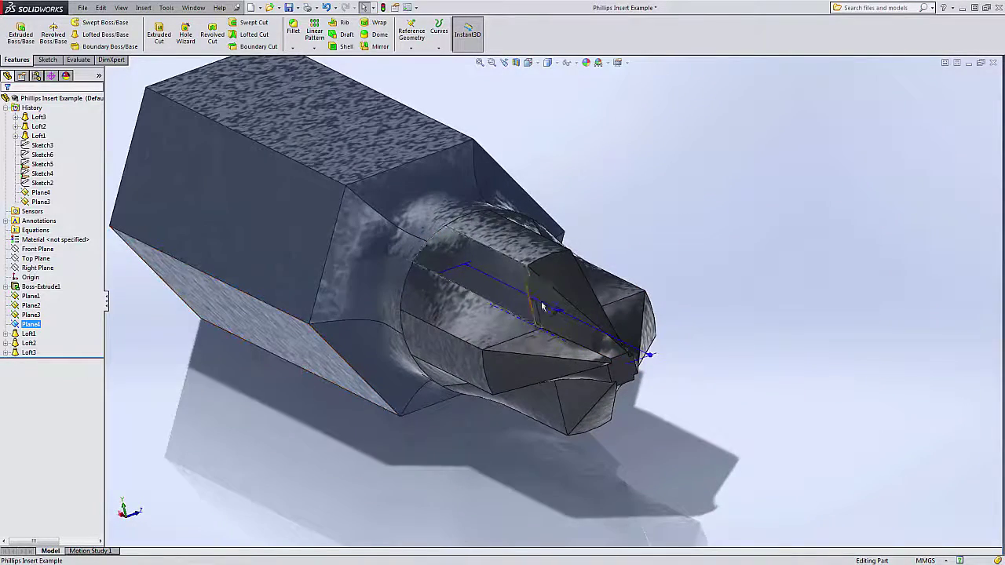
# Reopen Loft3 for editing and move the Sketch6 connector from the inner corner to the adjacent outer corner of the small cross's left arm
pyautogui.rightClick(574, 273)
pyautogui.click(581, 241)
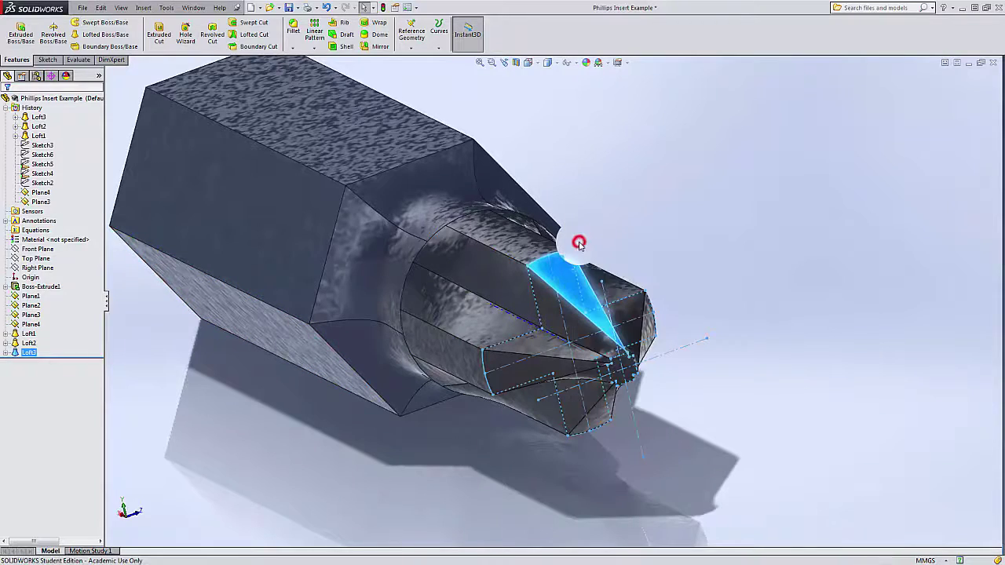
pyautogui.scroll(-3, 621, 369)
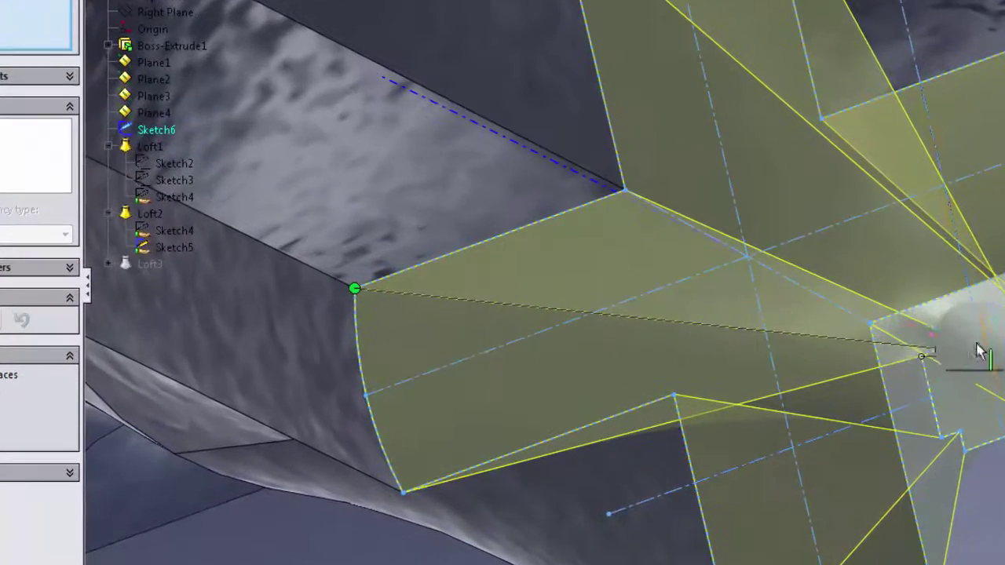
pyautogui.scroll(-4, 943, 360)
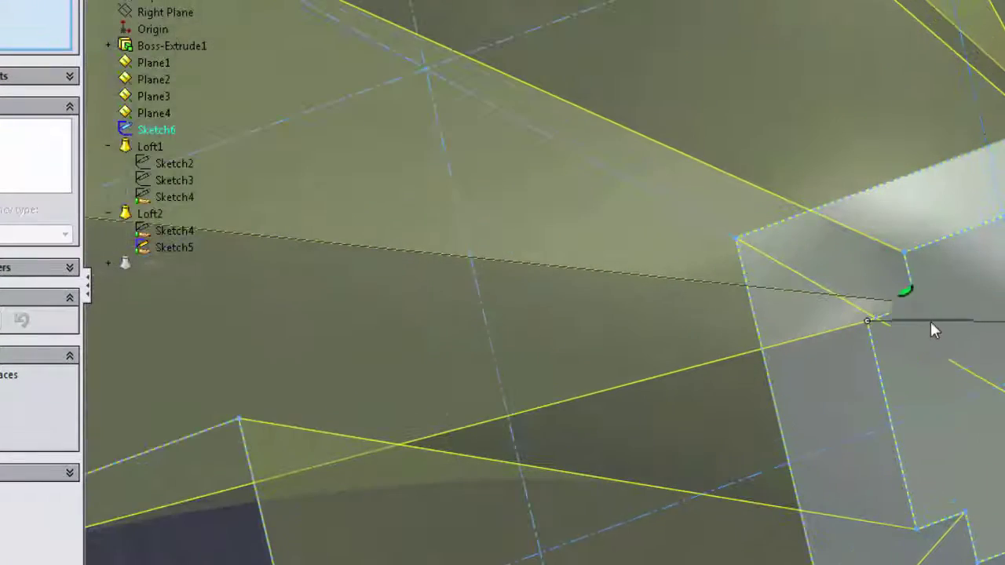
pyautogui.moveTo(919, 305); pyautogui.dragTo(867, 322)
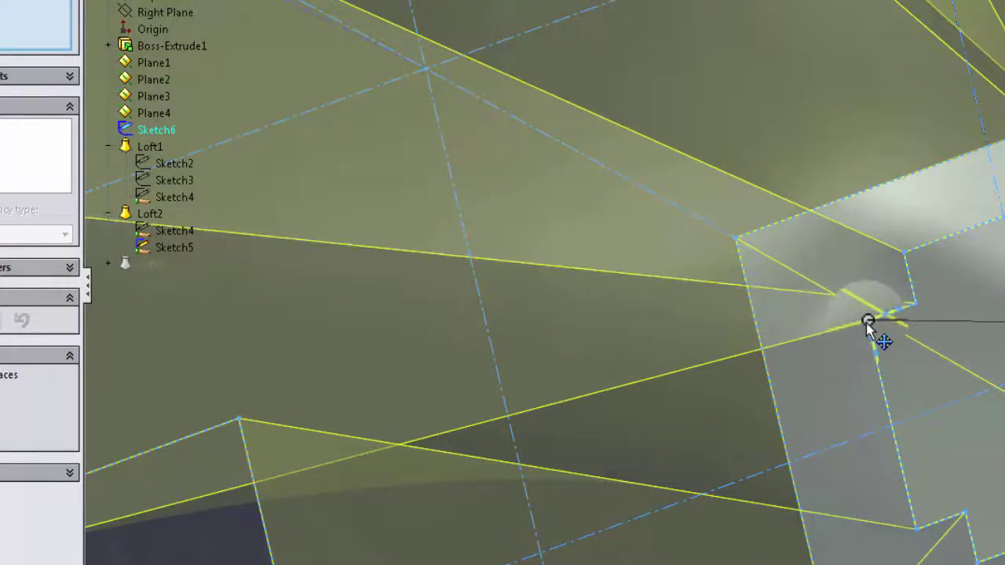
# Accept the edited Loft3 with its moved Sketch6 connector, and inspect the resulting faces of the tip
pyautogui.scroll(6, 872, 354)
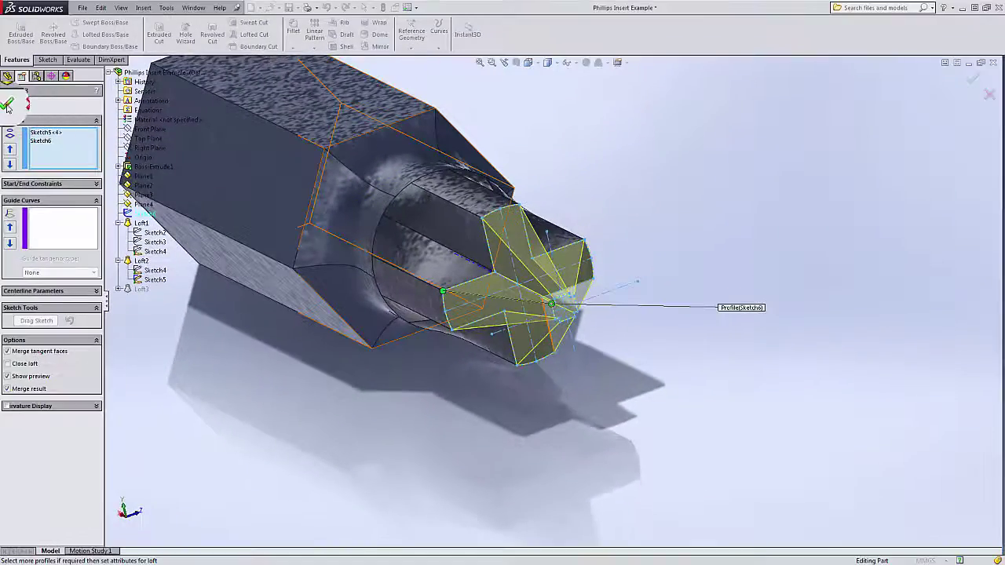
pyautogui.click(9, 105)
pyautogui.moveTo(453, 318); pyautogui.dragTo(487, 310, button='middle')
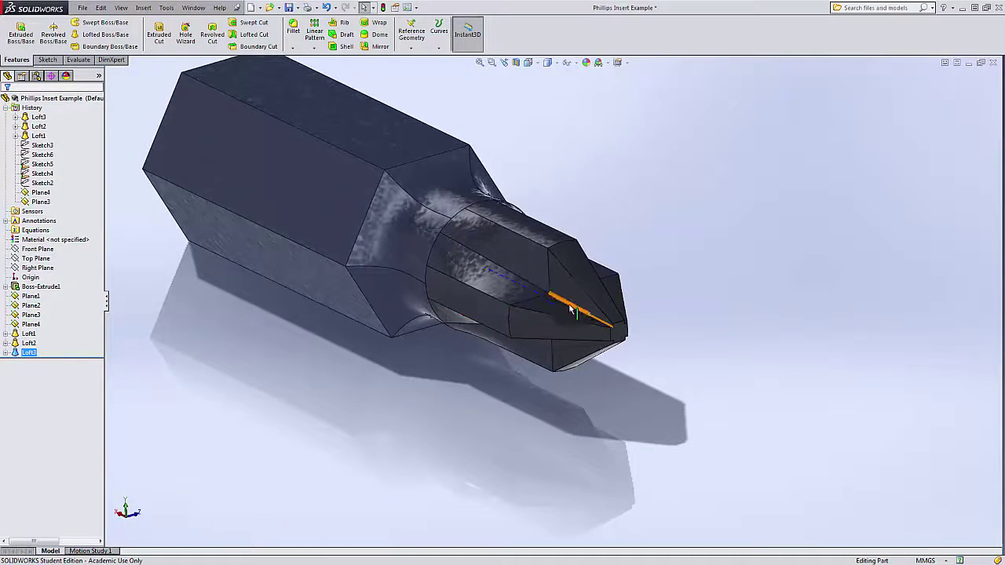
pyautogui.scroll(-3, 573, 310)
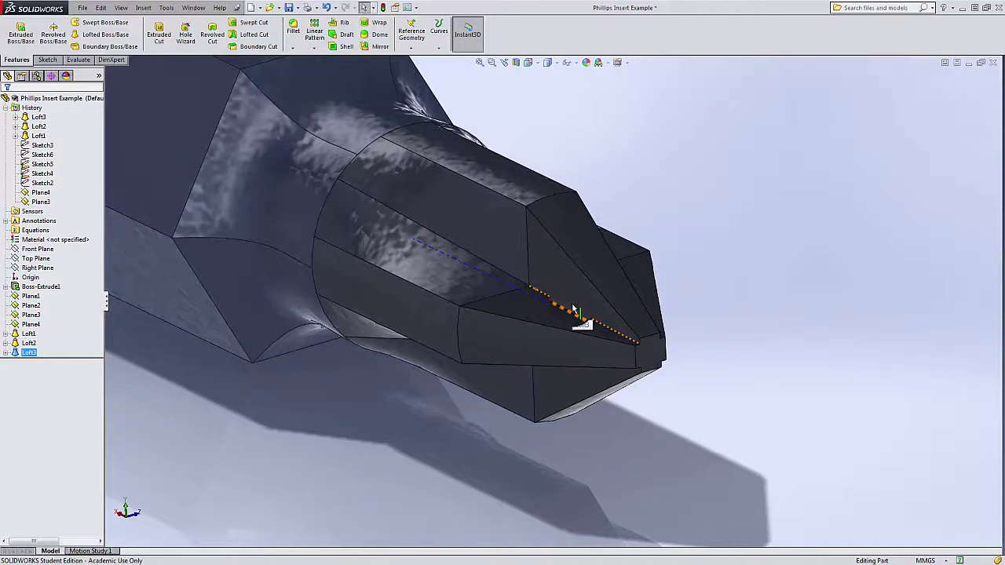
pyautogui.scroll(5, 442, 402)
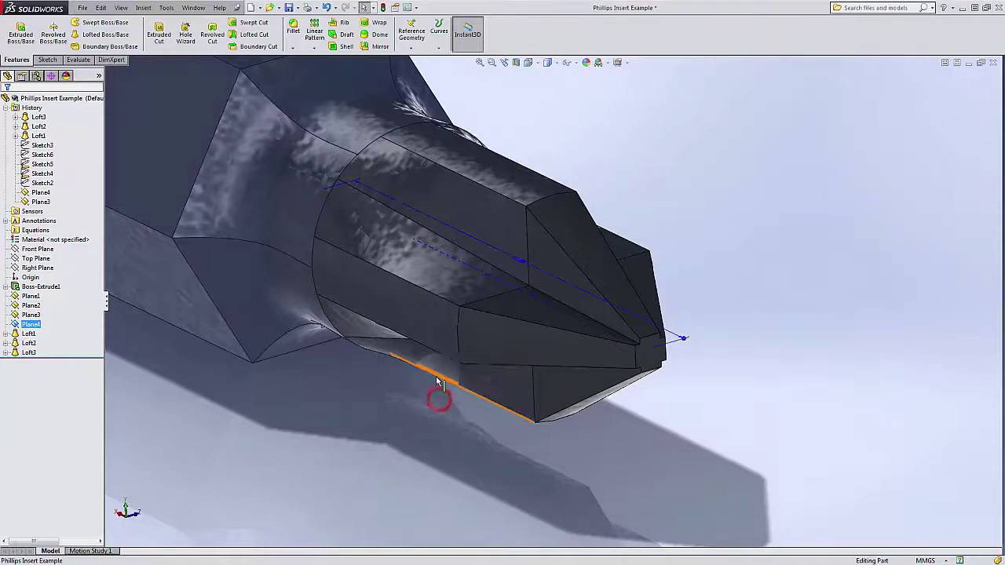
pyautogui.scroll(-2, 471, 260)
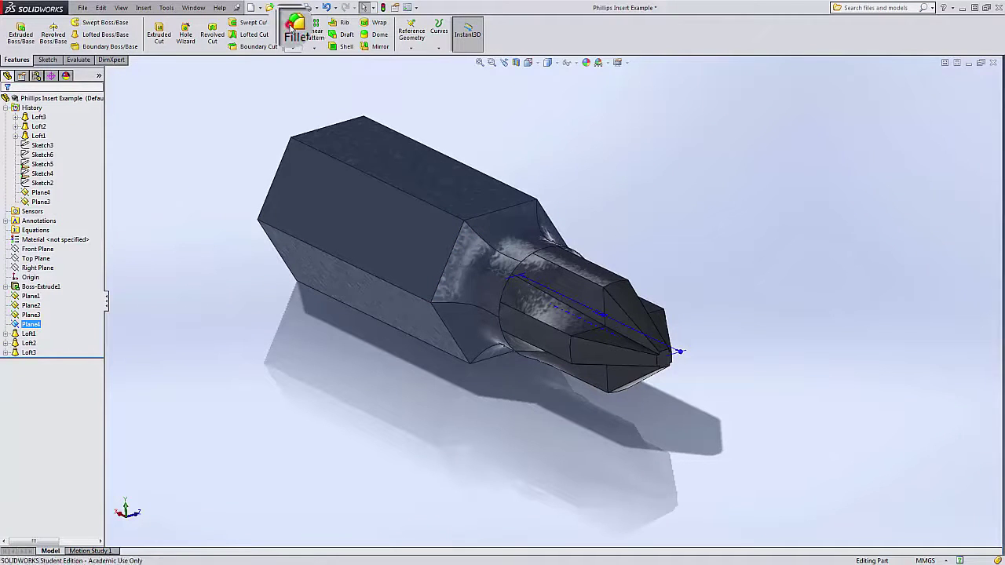
# Try a 0.4 mm fillet on all six side faces of the hexagonal shank, and clear the selected faces
pyautogui.click(293, 26)
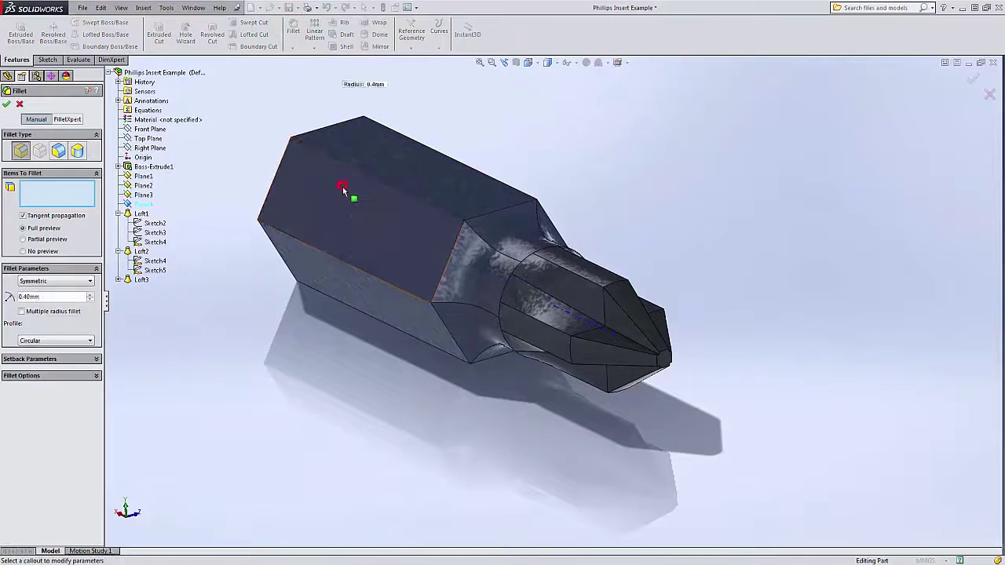
pyautogui.click(343, 186)
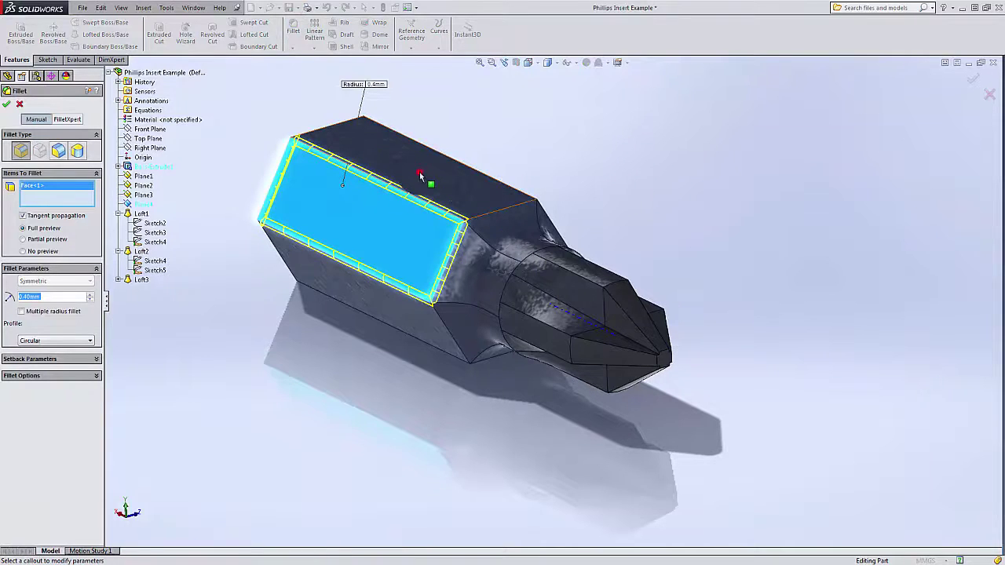
pyautogui.click(419, 172)
pyautogui.moveTo(539, 167); pyautogui.dragTo(528, 196, button='middle')
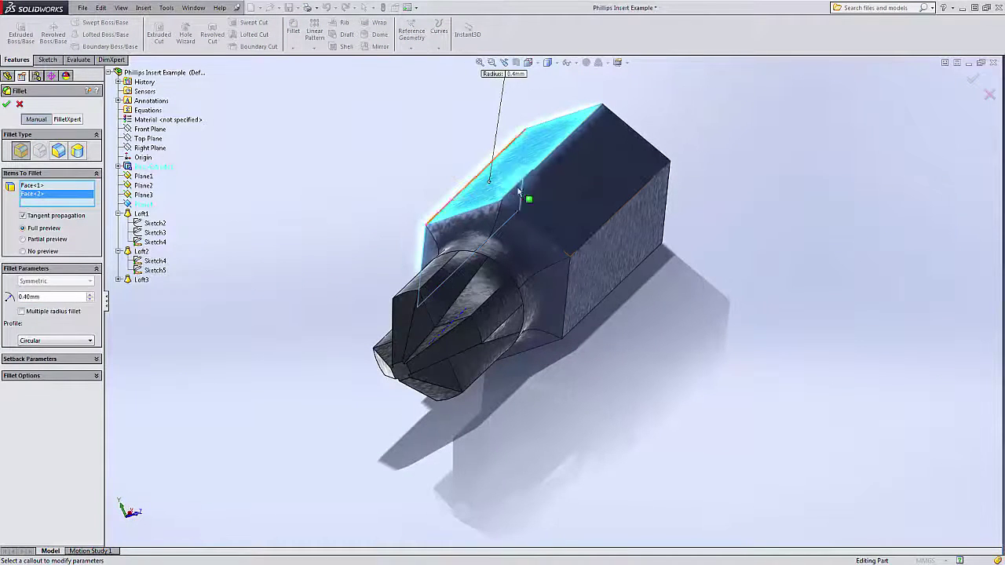
pyautogui.click(563, 187)
pyautogui.click(616, 243)
pyautogui.click(617, 243)
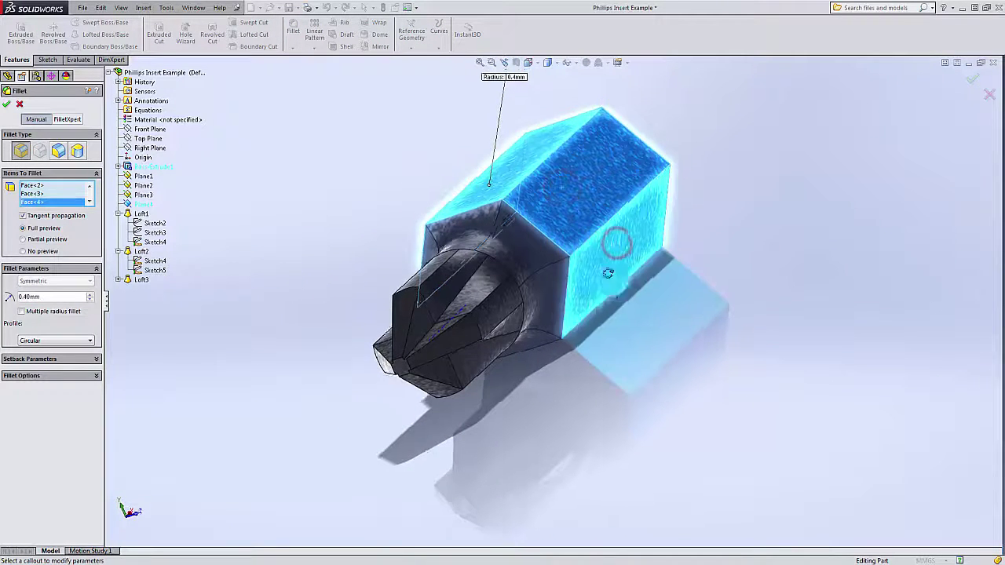
pyautogui.moveTo(617, 242); pyautogui.dragTo(590, 393, button='middle')
pyautogui.click(595, 358)
pyautogui.moveTo(620, 475); pyautogui.dragTo(640, 273, button='middle')
pyautogui.scroll(-4, 550, 322)
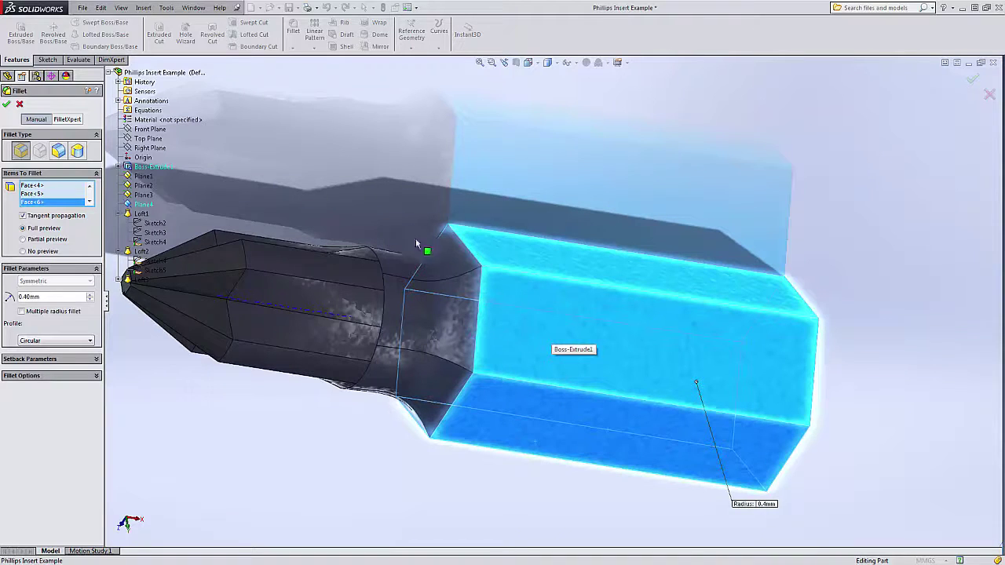
pyautogui.doubleClick(59, 297)
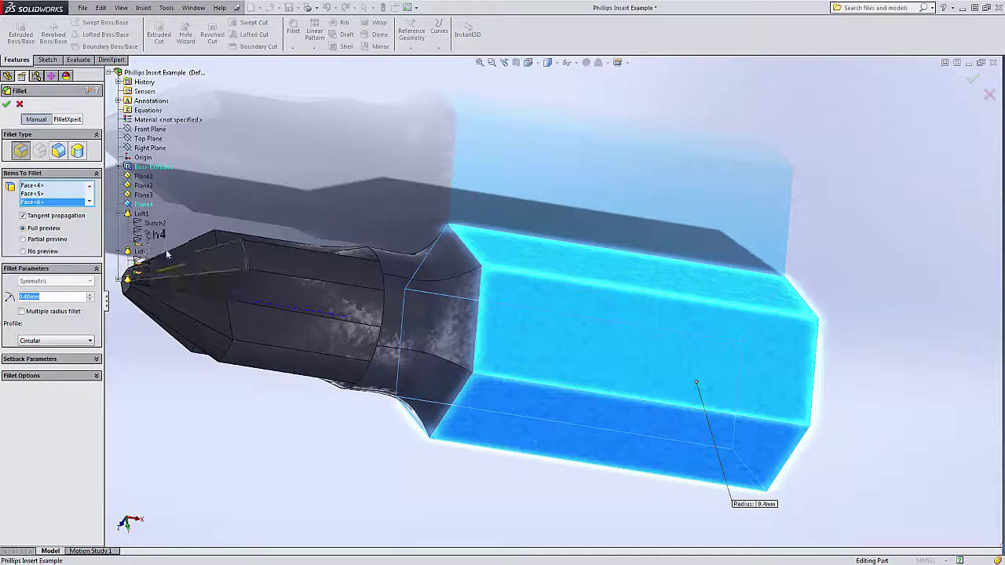
pyautogui.rightClick(57, 193)
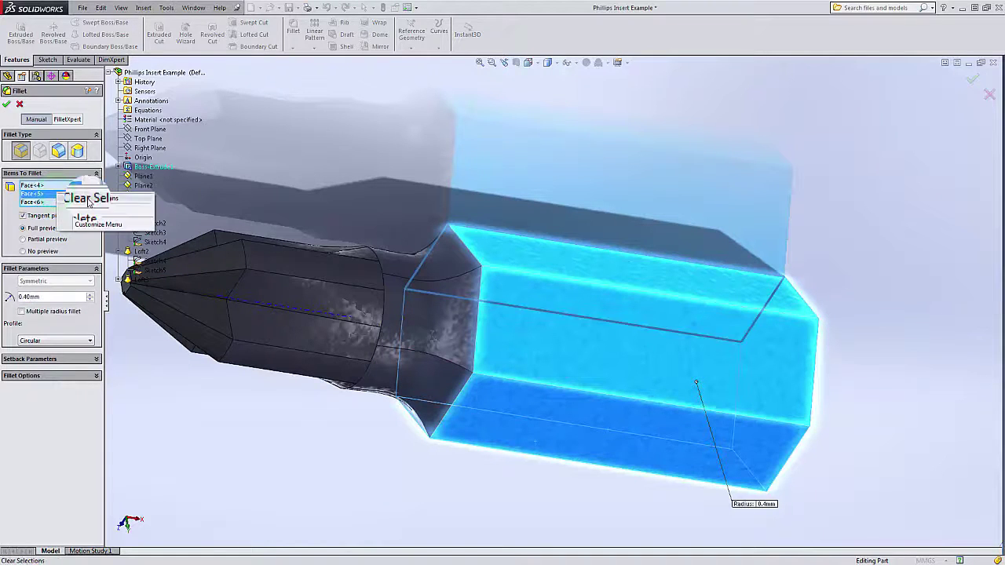
pyautogui.click(89, 200)
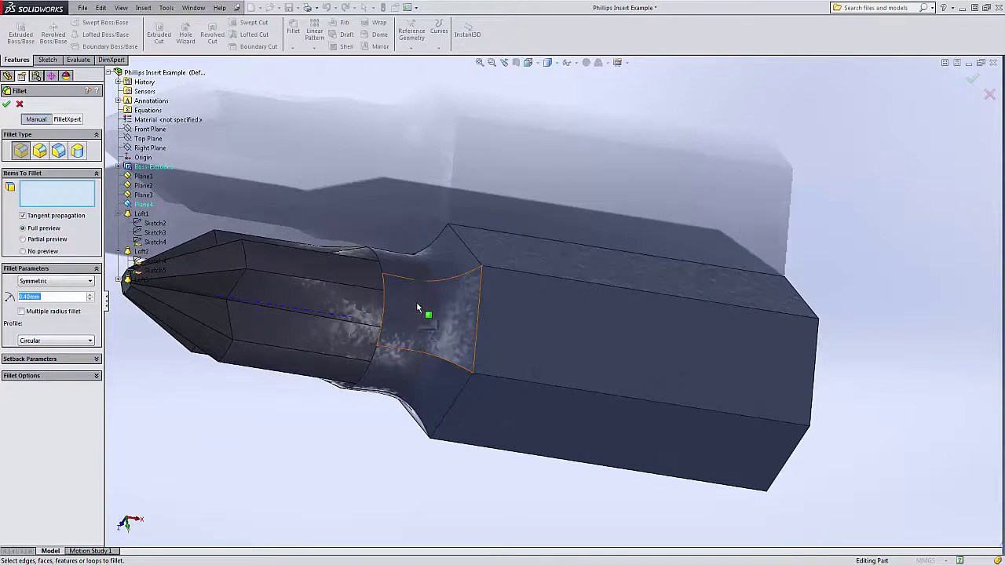
# Select the six lengthwise edges of the hexagonal shank for the 0.4 mm fillet
pyautogui.click(593, 285)
pyautogui.click(589, 247)
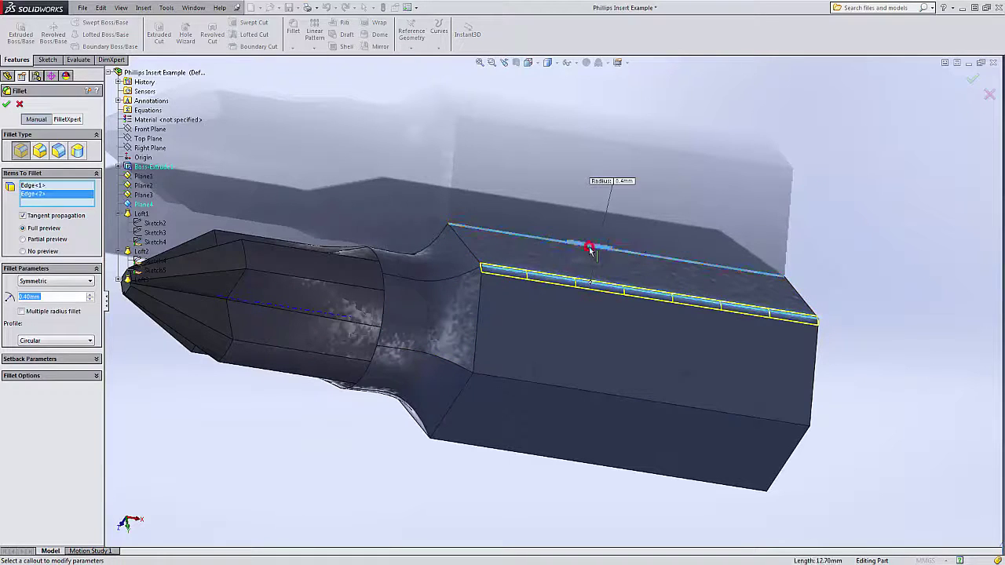
pyautogui.click(574, 394)
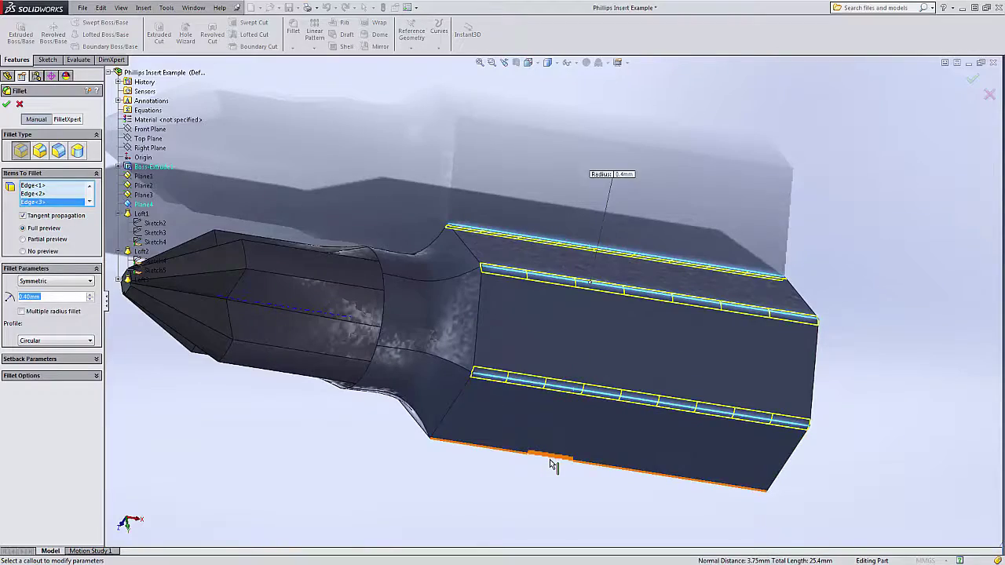
pyautogui.click(550, 461)
pyautogui.moveTo(581, 464); pyautogui.dragTo(446, 207, button='middle')
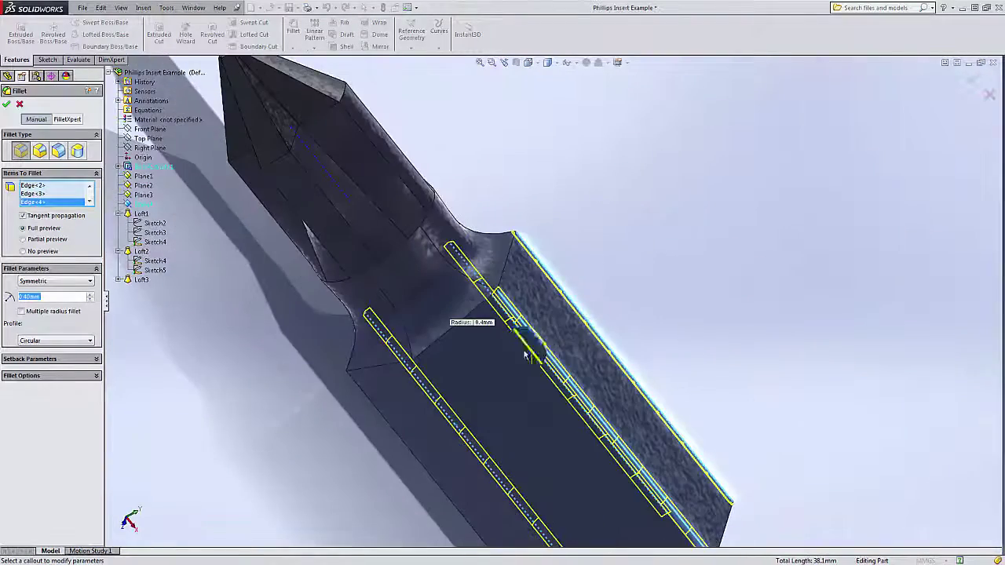
pyautogui.moveTo(539, 355); pyautogui.dragTo(637, 252, button='middle')
pyautogui.click(548, 406)
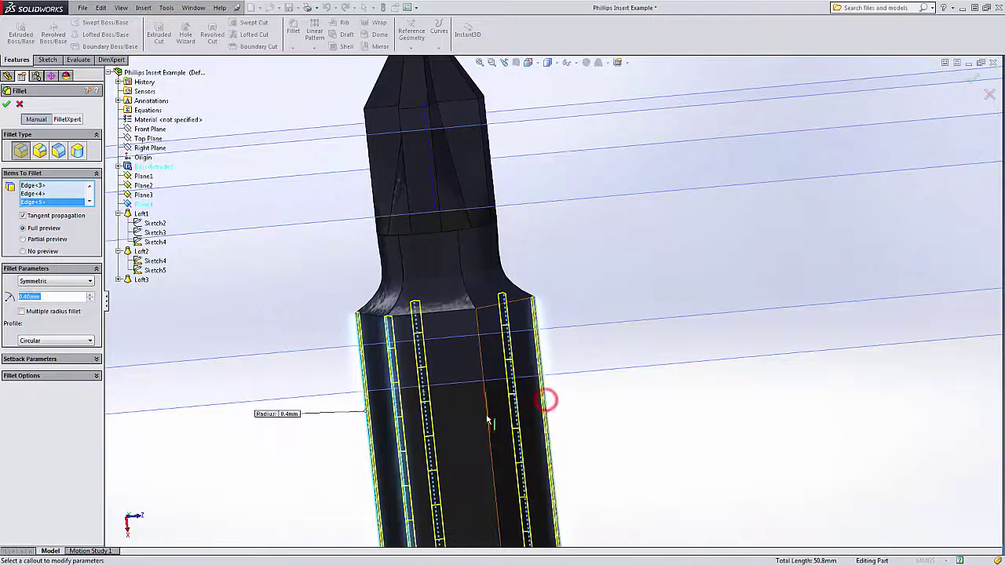
pyautogui.click(488, 414)
pyautogui.moveTo(509, 363); pyautogui.dragTo(499, 305, button='middle')
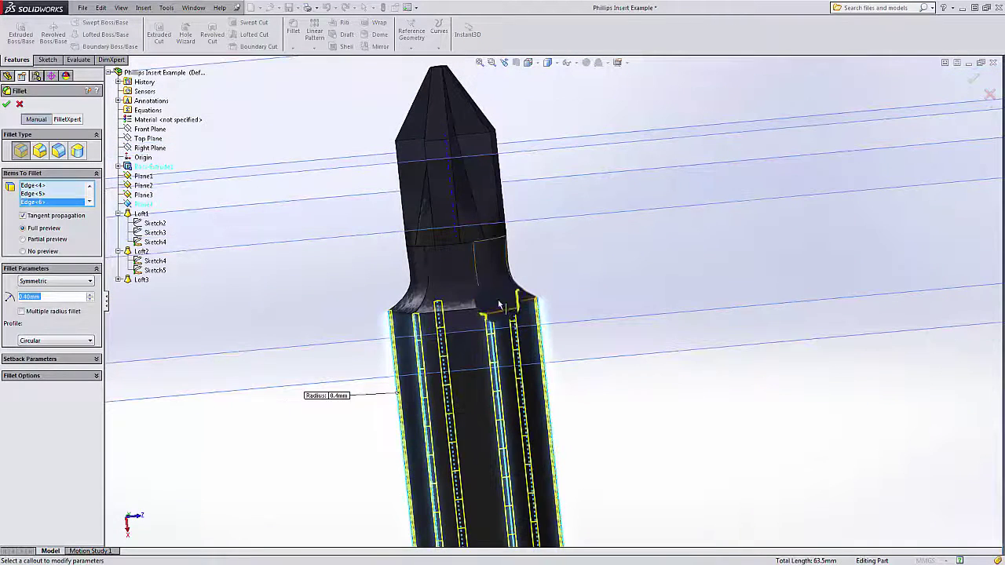
# Try adding two shoulder edges between the shank and Loft1 to the fillet, and clear all selected edges
pyautogui.click(498, 311)
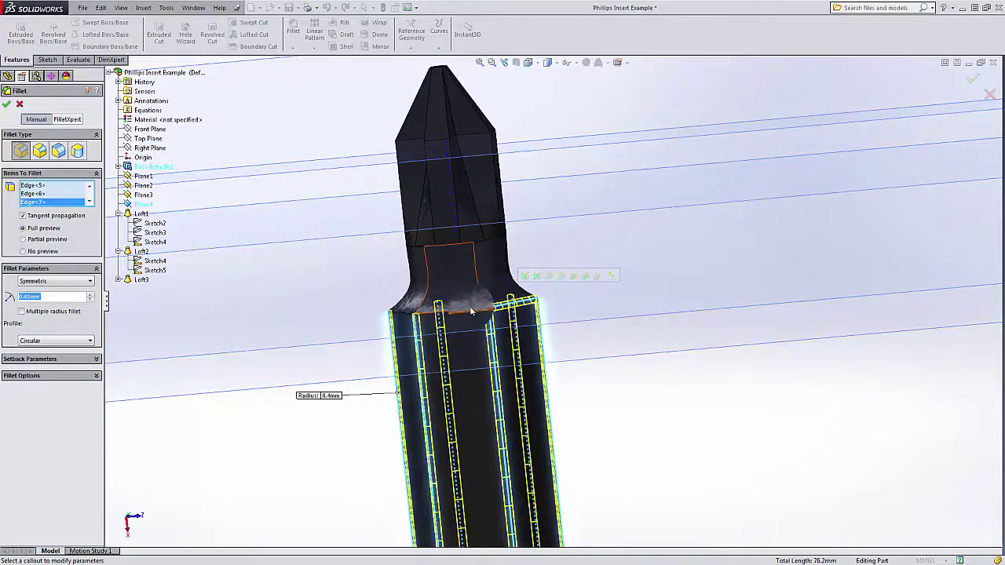
pyautogui.click(472, 313)
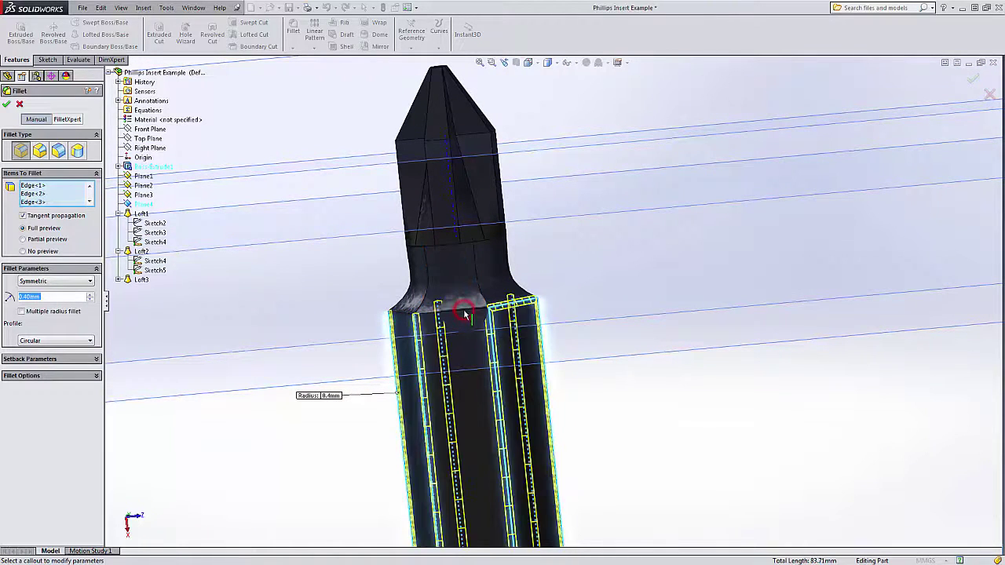
pyautogui.scroll(-4, 492, 307)
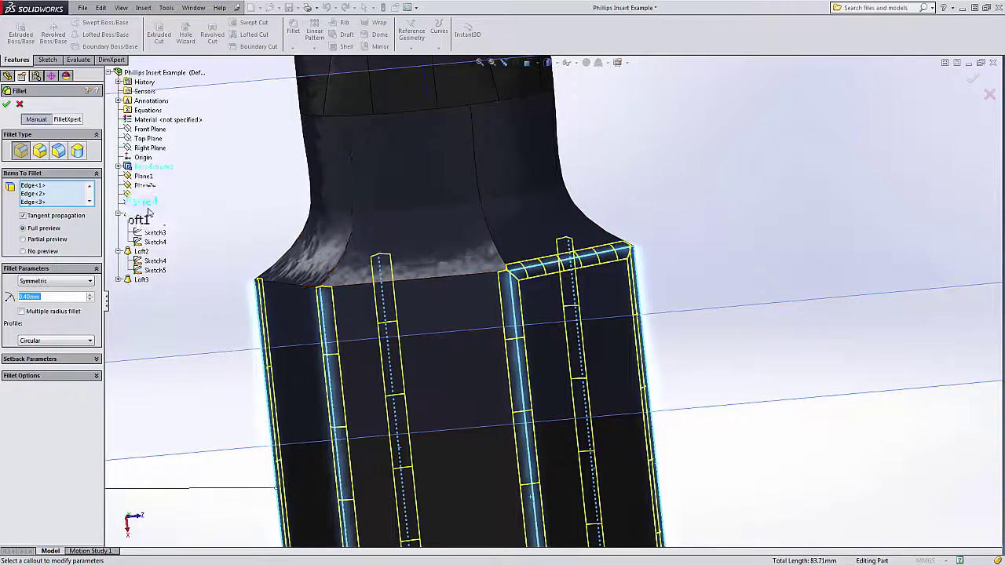
pyautogui.rightClick(82, 194)
pyautogui.click(88, 202)
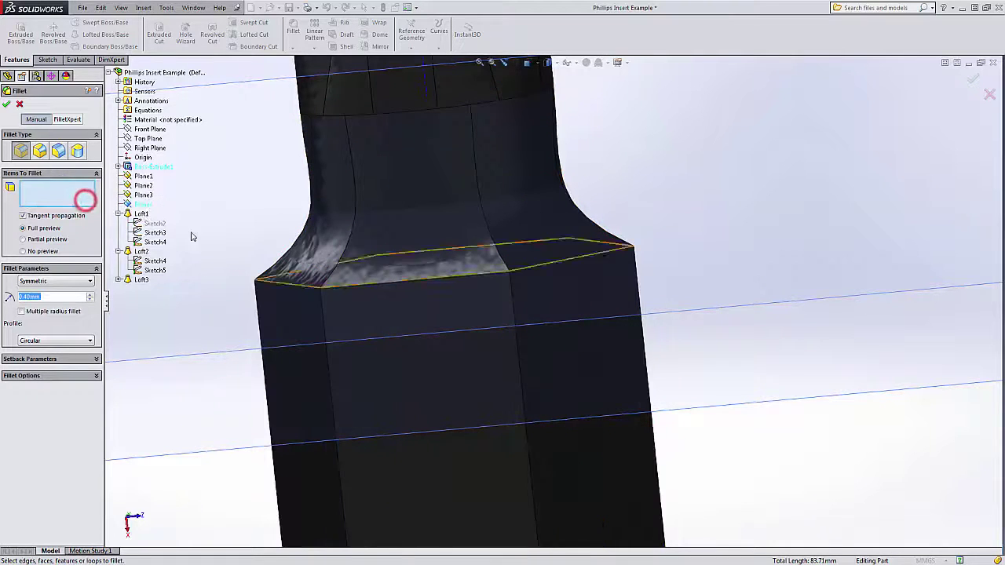
# Select two adjacent shoulder edges between the hexagonal shank and Loft1 for the fillet, and set its radius to 0.4 mm
pyautogui.scroll(2, 209, 281)
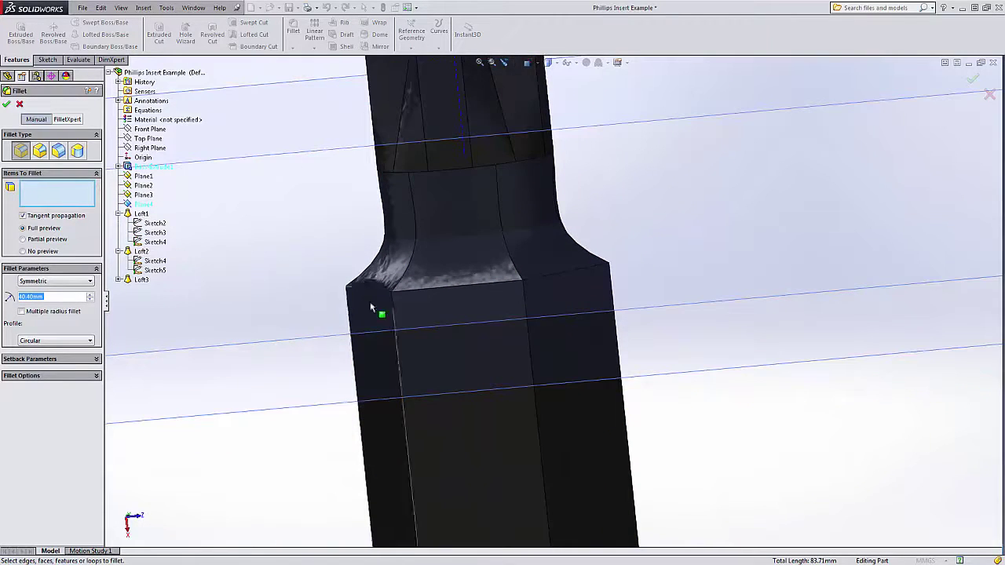
pyautogui.click(471, 289)
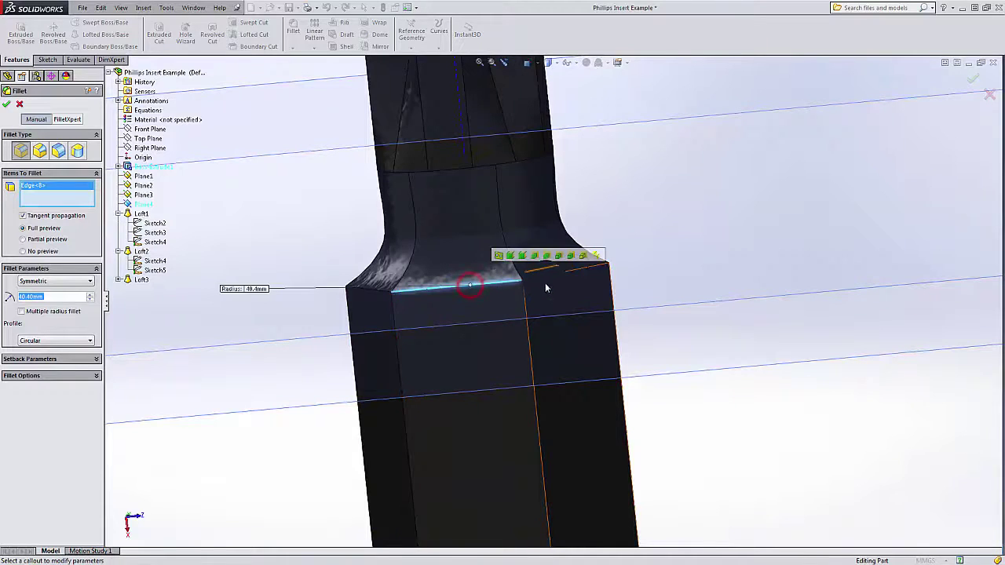
pyautogui.click(548, 280)
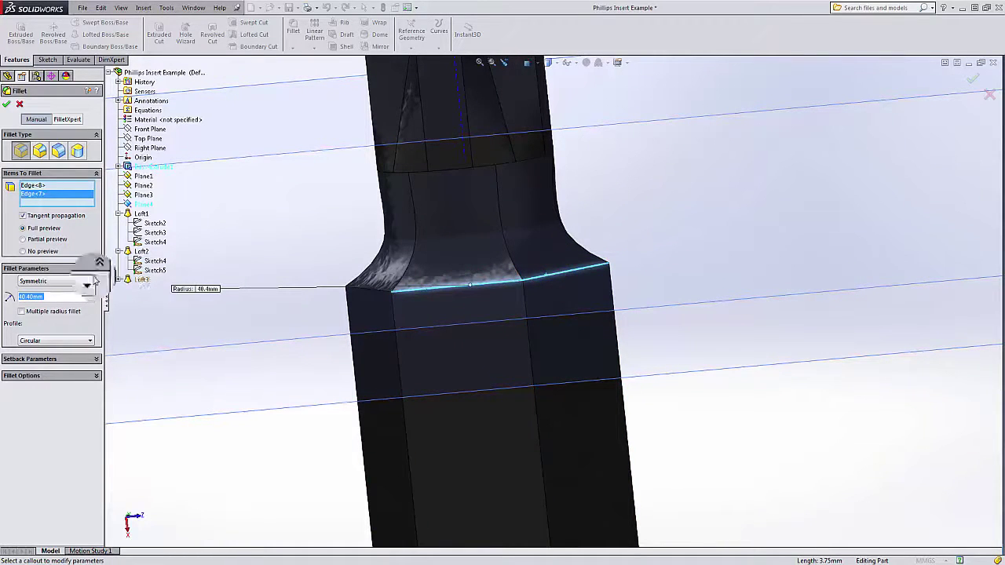
pyautogui.click(60, 295)
pyautogui.moveTo(58, 297); pyautogui.dragTo(11, 297)
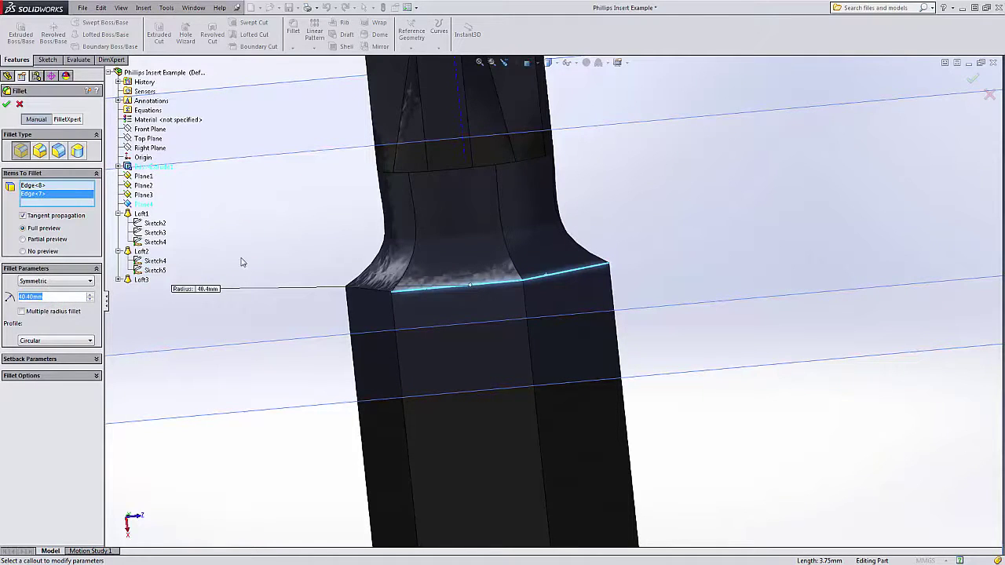
pyautogui.write('.4')
pyautogui.press('Return')
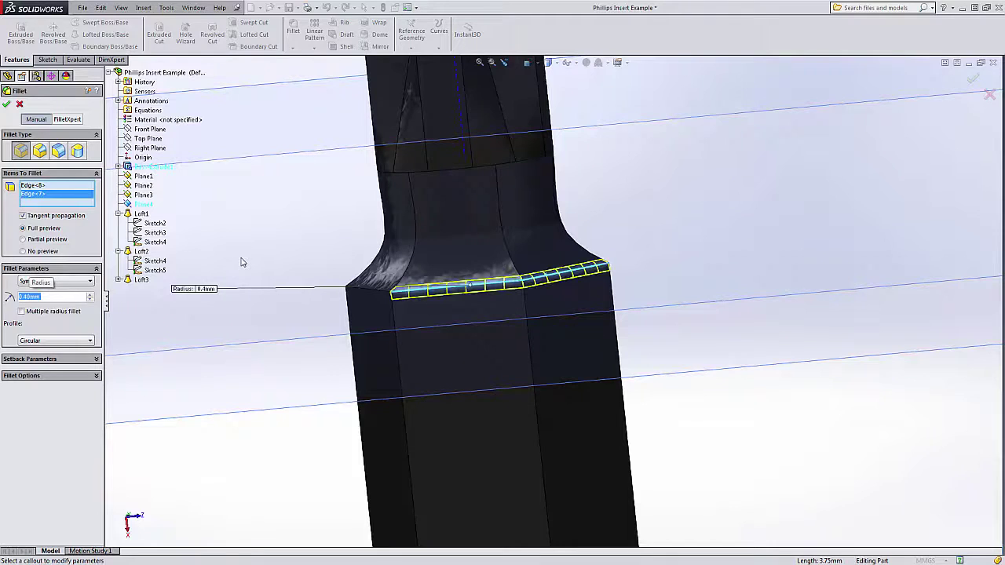
# Add the remaining four shoulder edges around the hexagon to the 0.4 mm fillet, and accept it
pyautogui.click(378, 295)
pyautogui.moveTo(375, 317)
pyautogui.mouseDown(button='middle')
pyautogui.moveTo(476, 341)
pyautogui.moveTo(372, 305)
pyautogui.mouseUp(button='middle')
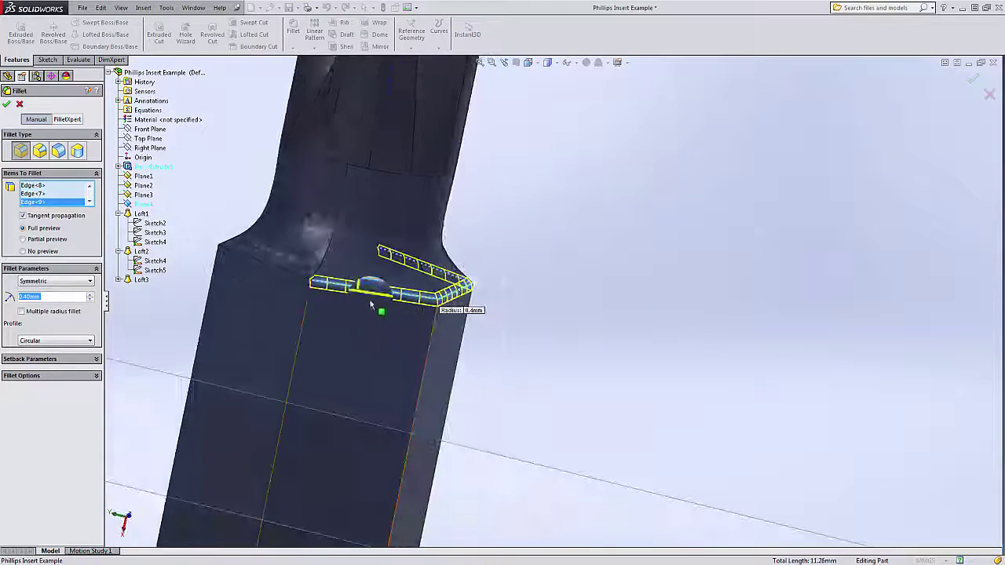
pyautogui.click(288, 274)
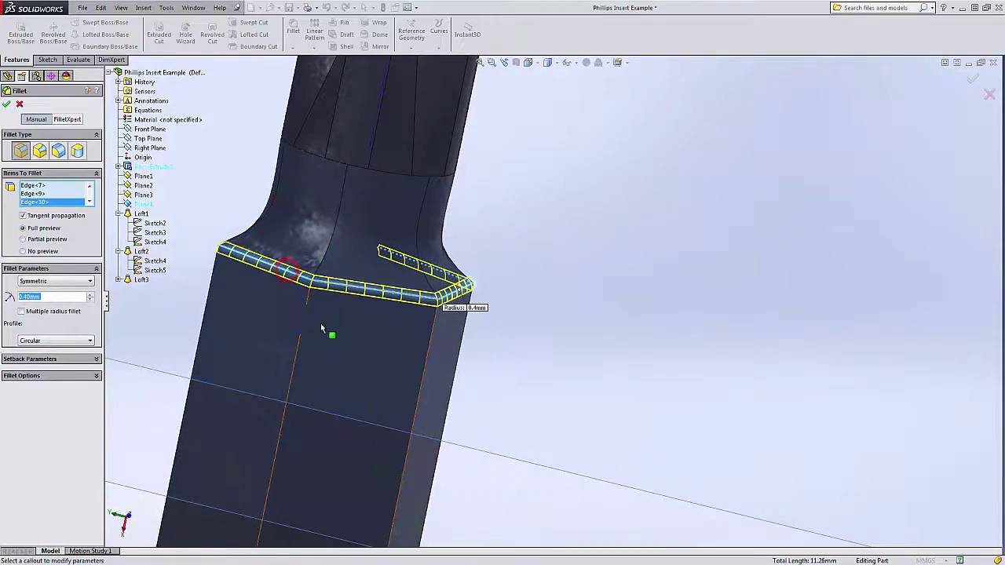
pyautogui.moveTo(333, 333); pyautogui.dragTo(417, 323, button='middle')
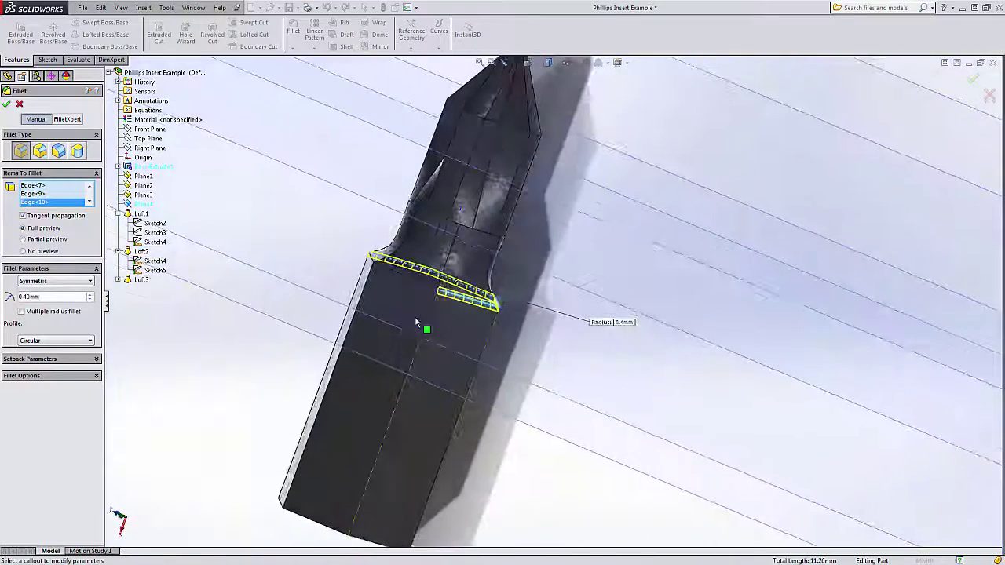
pyautogui.click(397, 275)
pyautogui.moveTo(399, 285); pyautogui.dragTo(434, 335, button='middle')
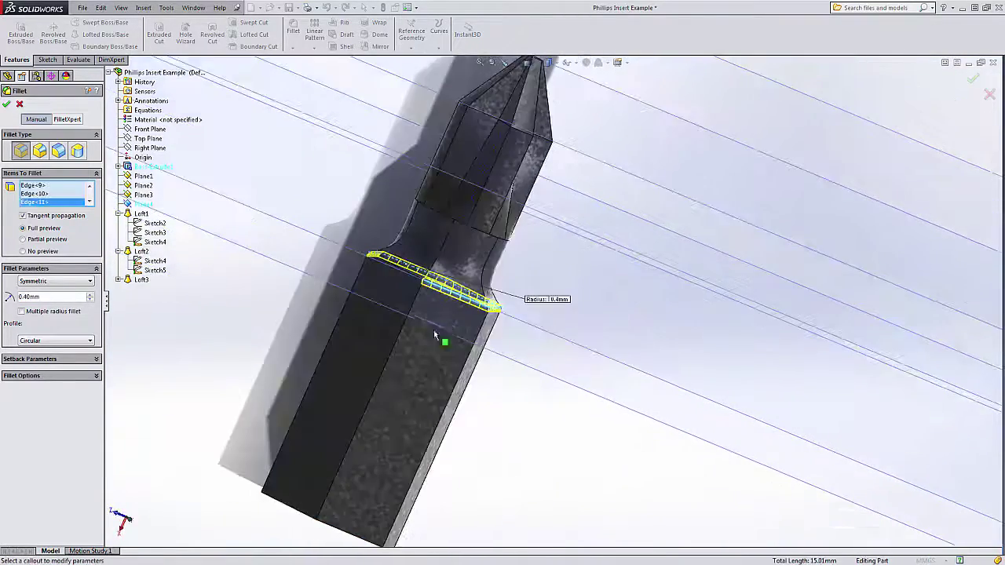
pyautogui.click(410, 269)
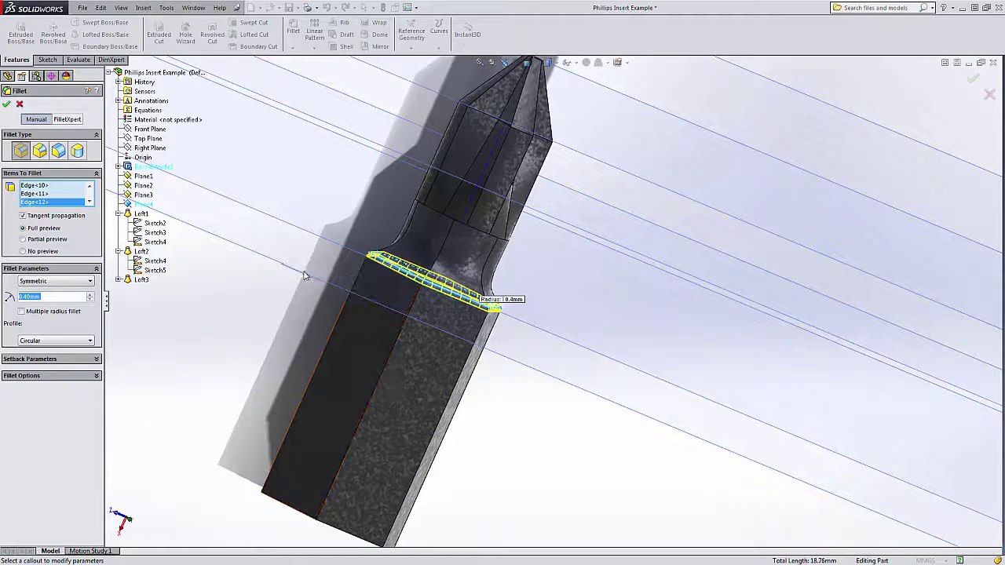
pyautogui.click(8, 102)
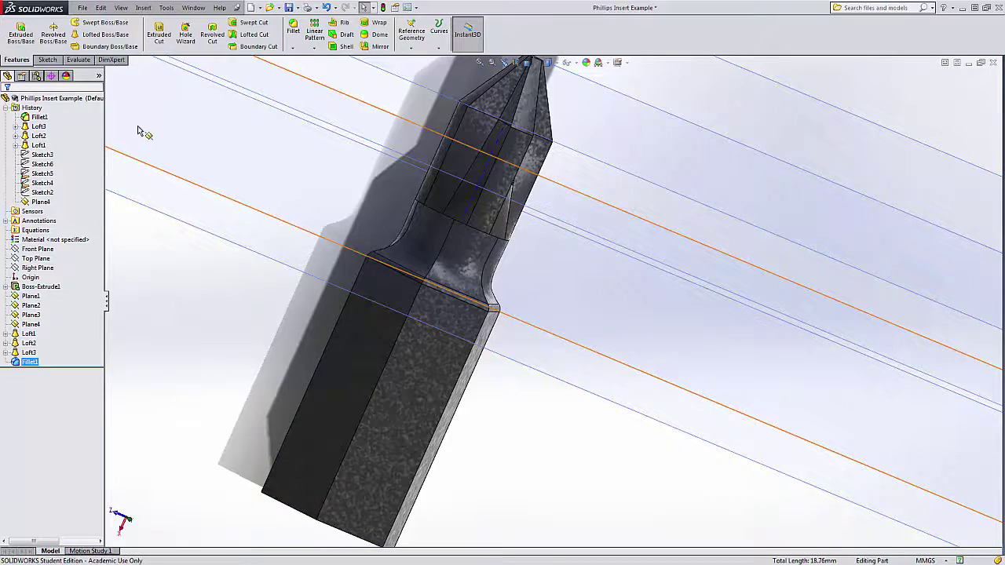
# Start a fillet with 0.4 mm radius on four lengthwise edges of the hexagonal shank, removing the wrongly picked side face
pyautogui.click(288, 30)
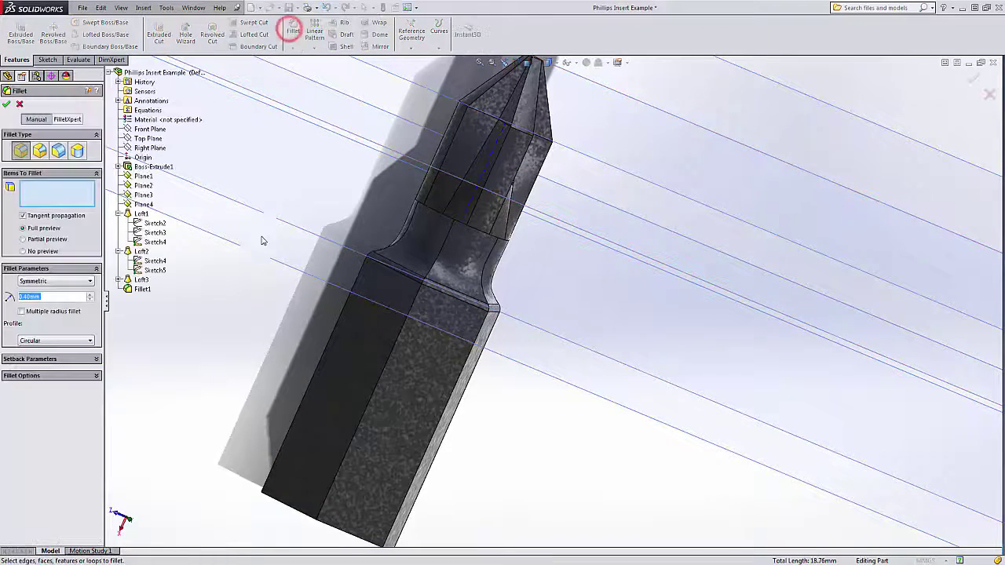
pyautogui.moveTo(269, 353); pyautogui.dragTo(289, 359, button='middle')
pyautogui.click(316, 371)
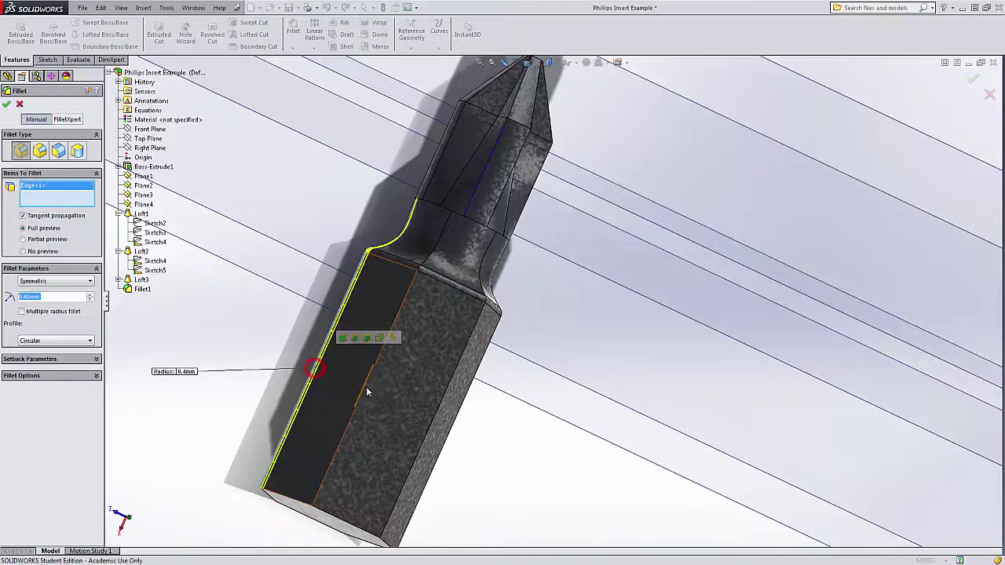
pyautogui.click(364, 390)
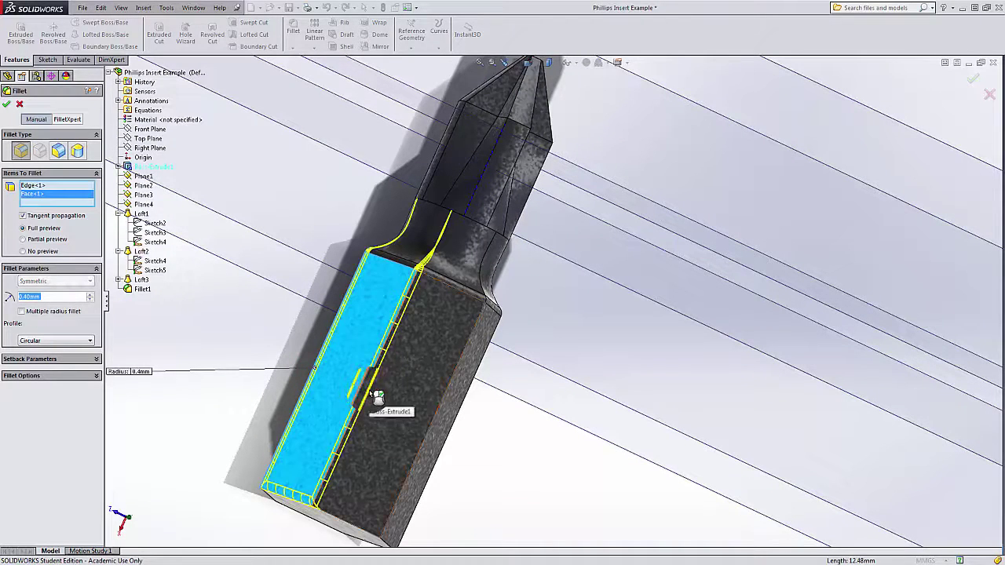
pyautogui.rightClick(32, 194)
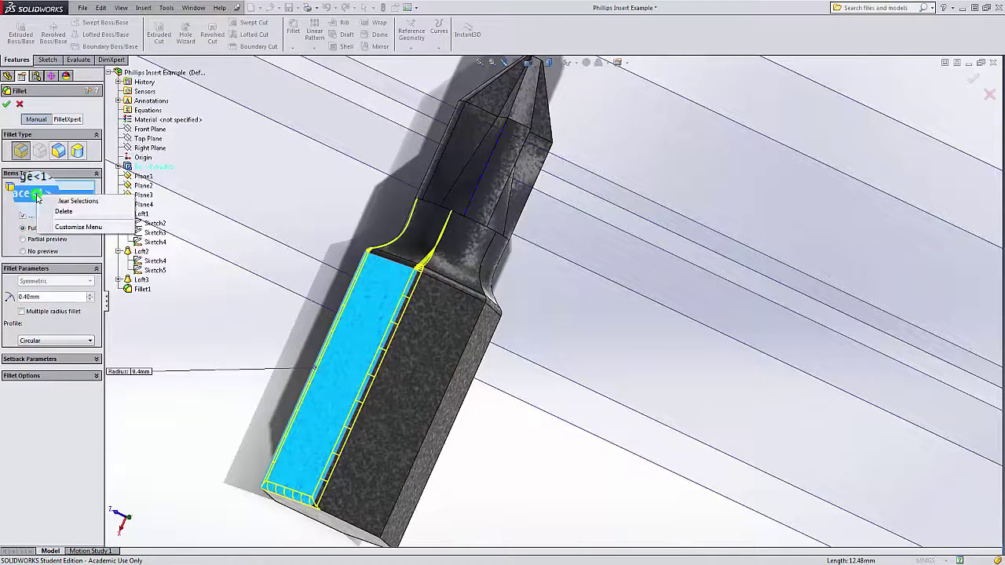
pyautogui.click(53, 213)
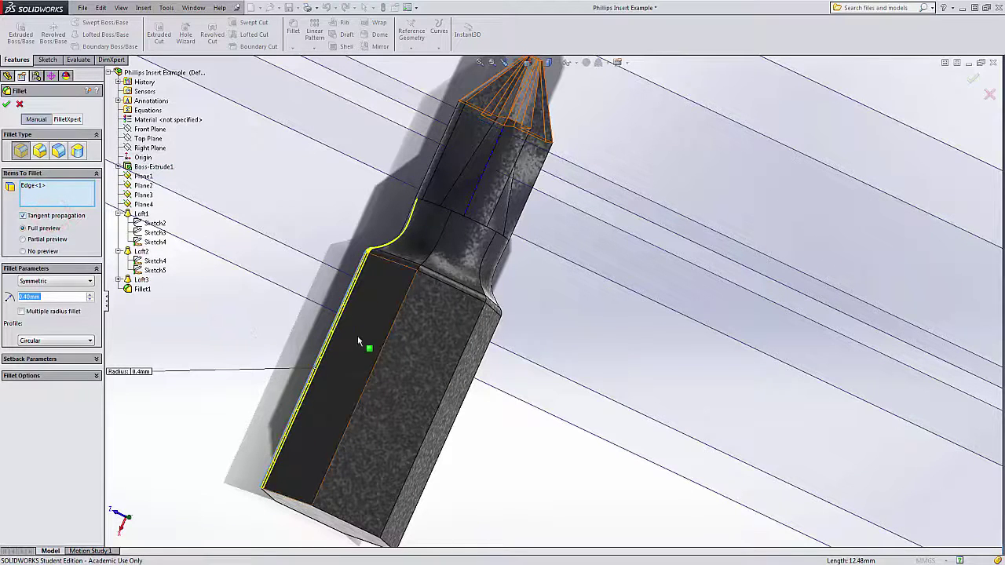
pyautogui.click(378, 360)
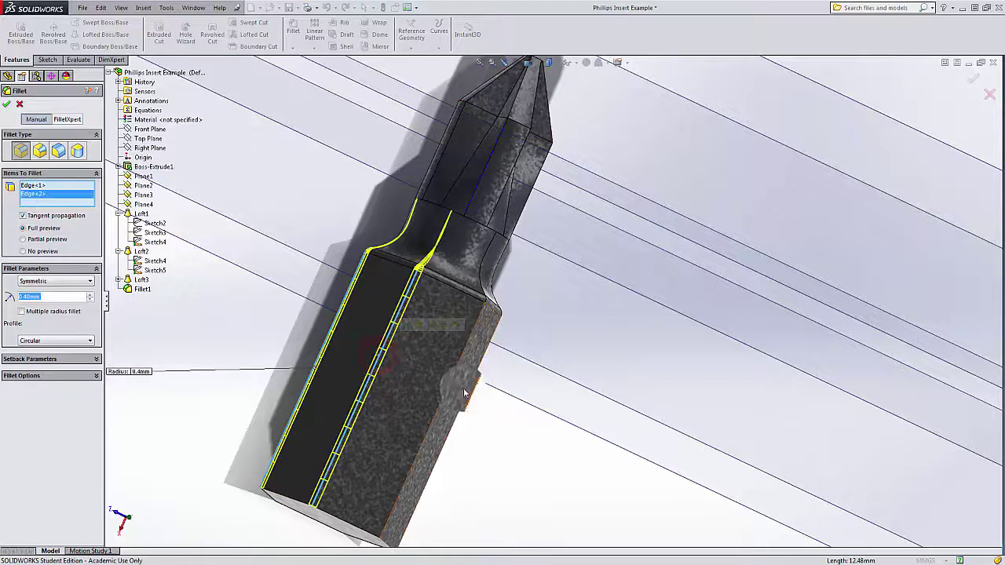
pyautogui.click(441, 405)
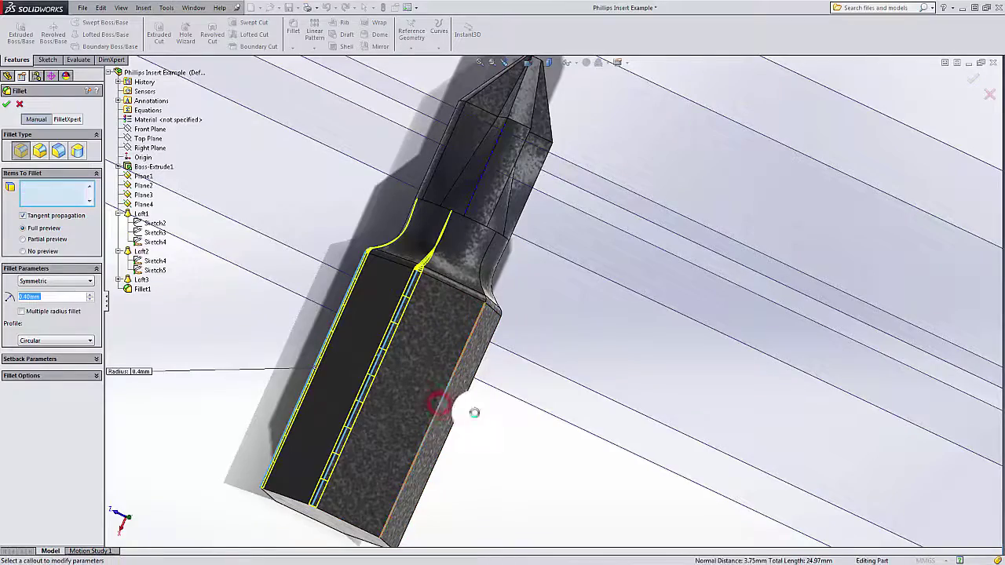
pyautogui.click(450, 435)
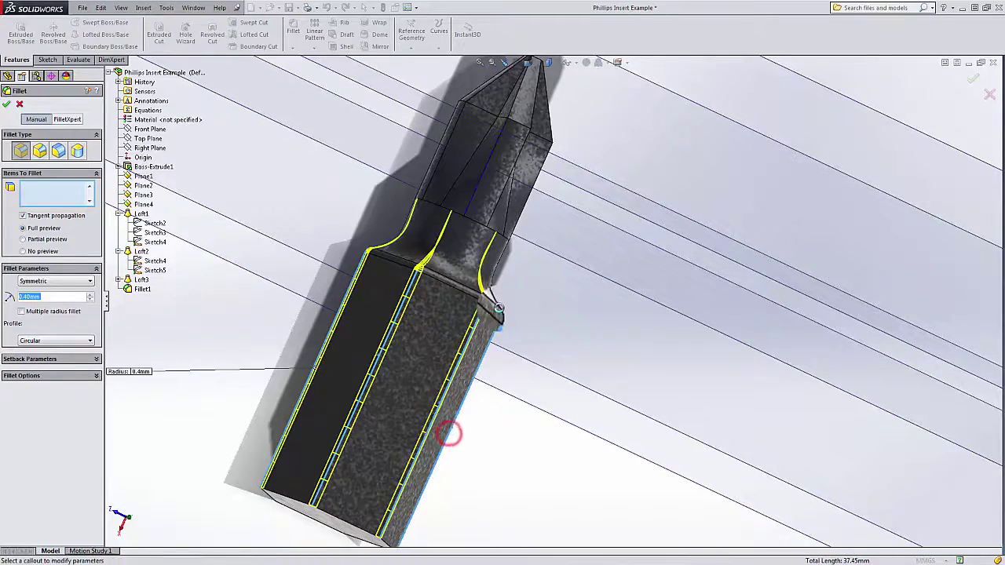
# Add the remaining two lengthwise edges of the hexagonal shank to the fillet
pyautogui.moveTo(489, 359); pyautogui.dragTo(272, 267, button='middle')
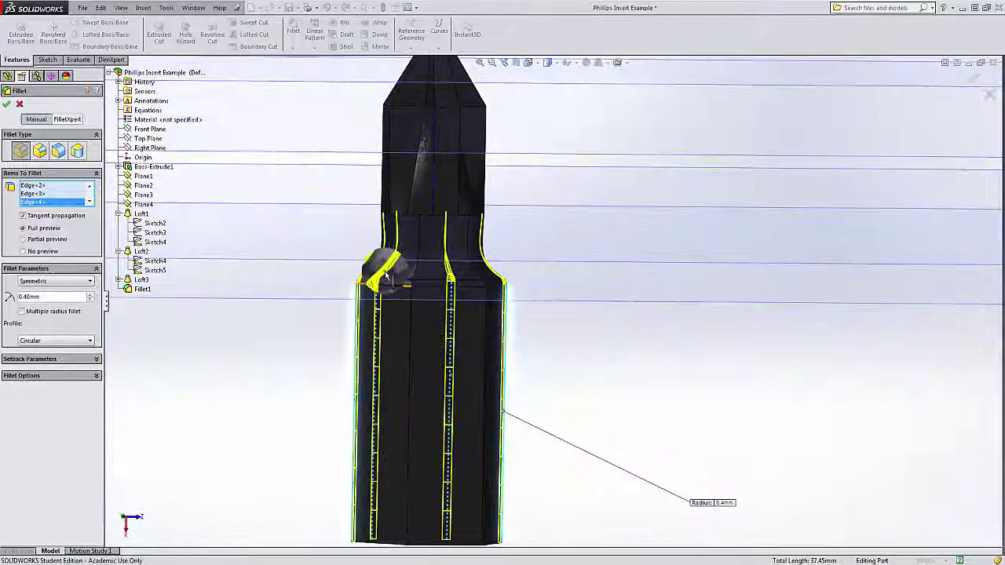
pyautogui.click(410, 315)
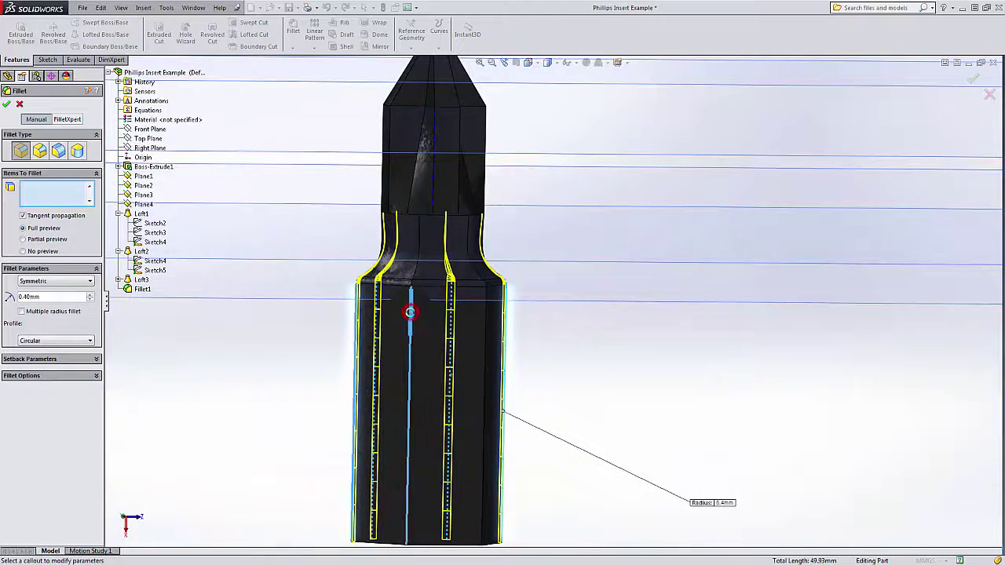
pyautogui.click(488, 328)
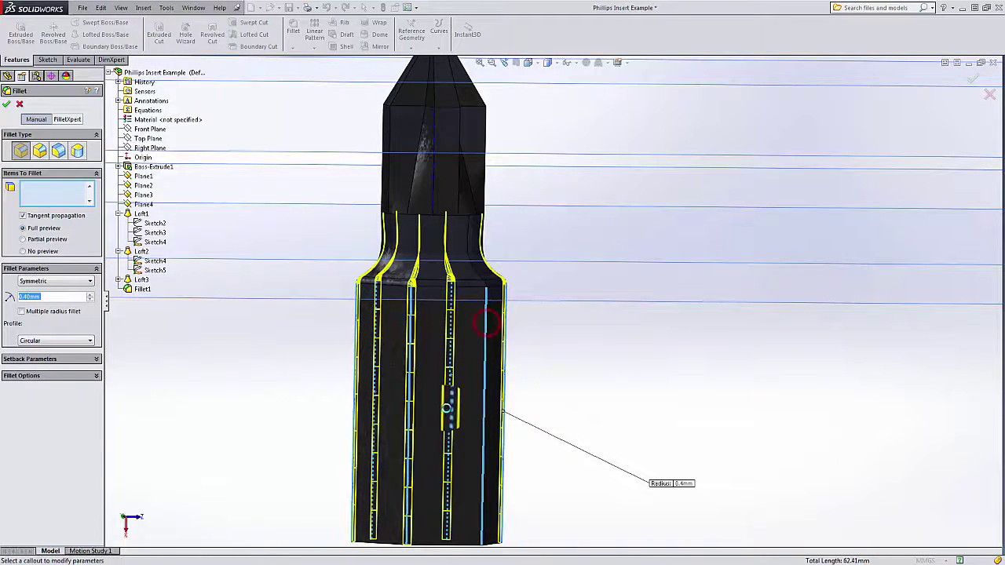
# Add the flat hexagonal end face of the shank to the fillet and accept it with a 0.4 mm radius
pyautogui.moveTo(472, 426); pyautogui.dragTo(476, 296, button='middle')
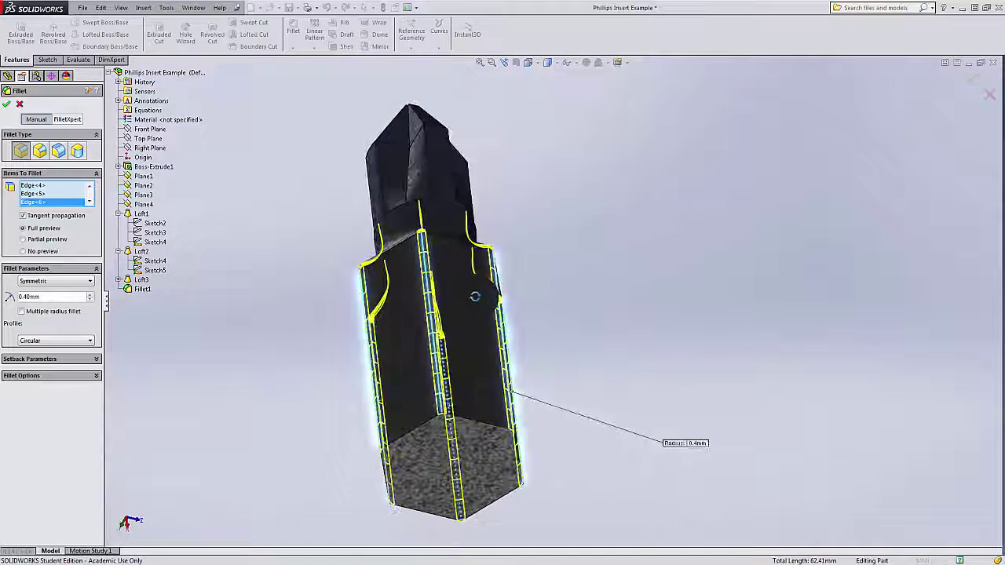
pyautogui.click(449, 459)
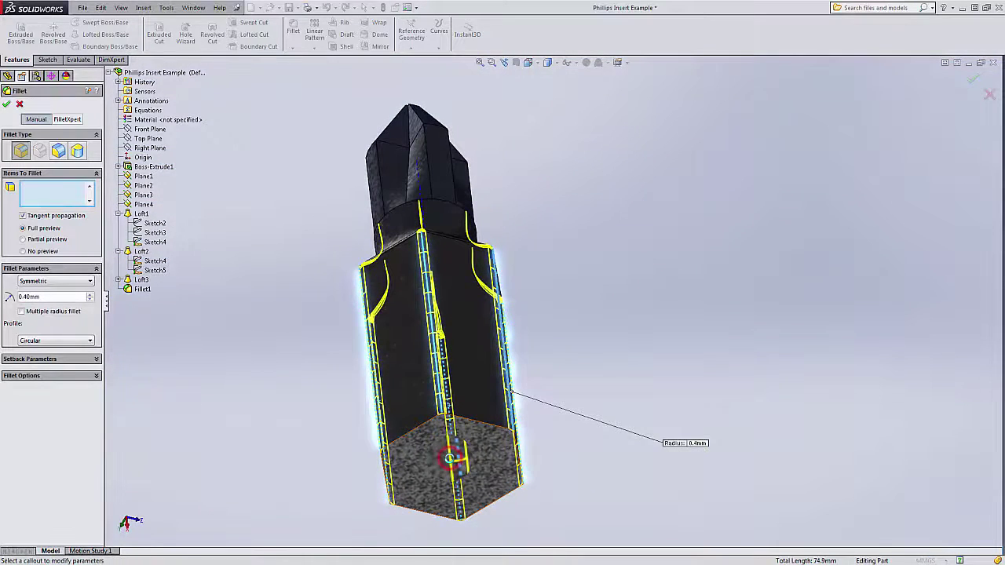
pyautogui.scroll(2, 315, 348)
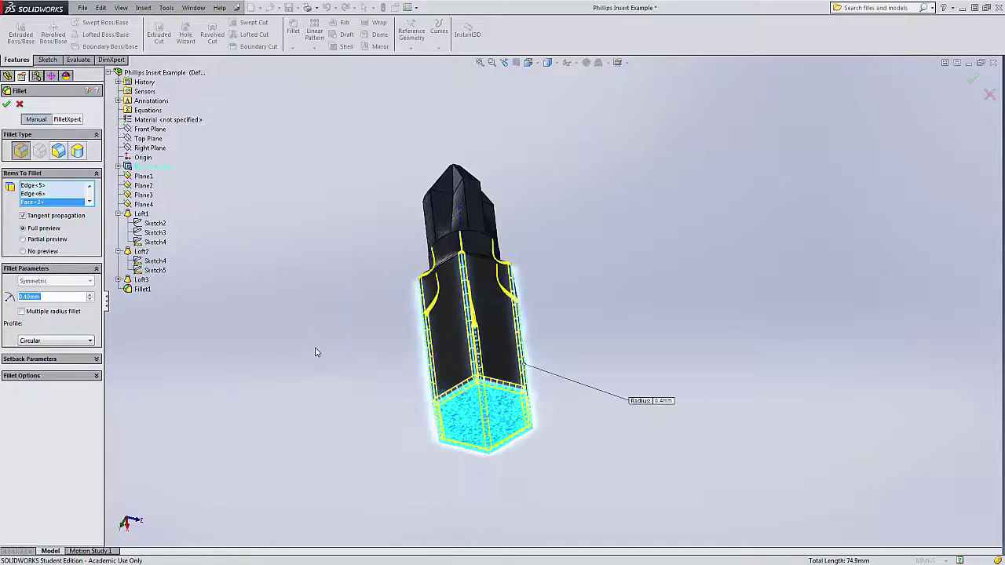
pyautogui.moveTo(316, 352); pyautogui.dragTo(359, 314, button='middle')
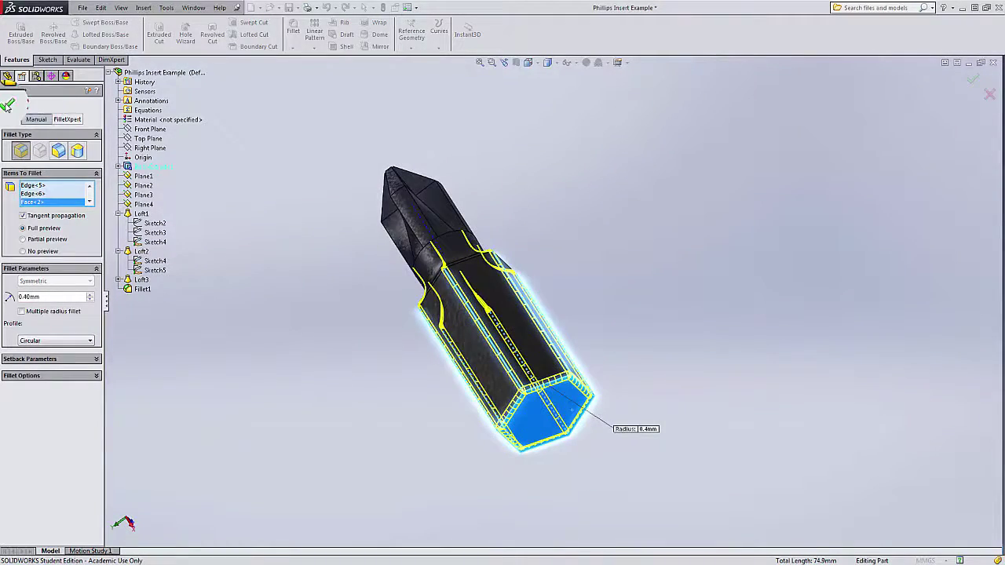
pyautogui.click(8, 105)
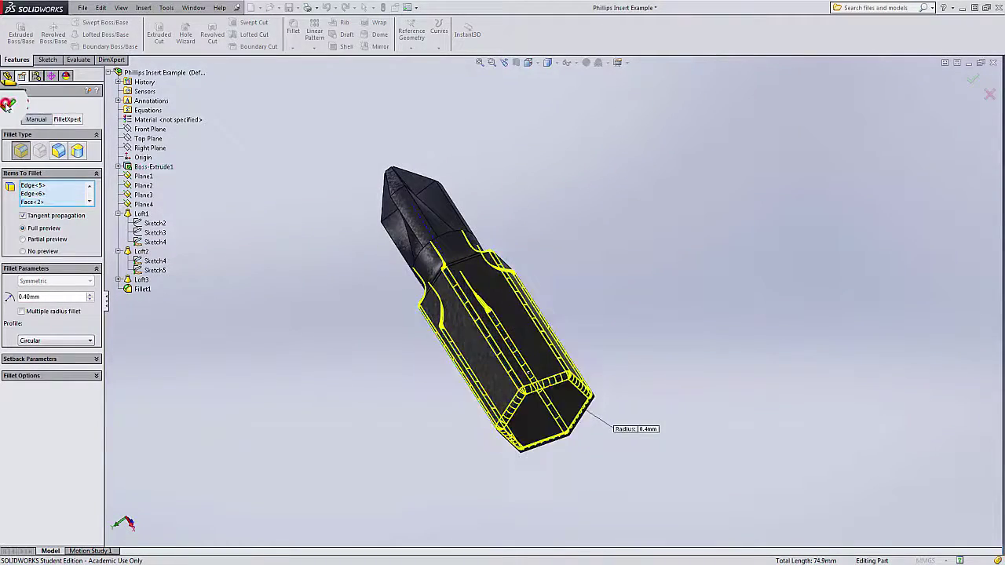
pyautogui.click(340, 376)
# Hide the four reference planes Plane1, Plane2, Plane3 and Plane4
pyautogui.moveTo(341, 377)
pyautogui.mouseDown(button='middle')
pyautogui.moveTo(417, 348)
pyautogui.moveTo(649, 336)
pyautogui.moveTo(651, 370)
pyautogui.moveTo(628, 361)
pyautogui.mouseUp(button='middle')
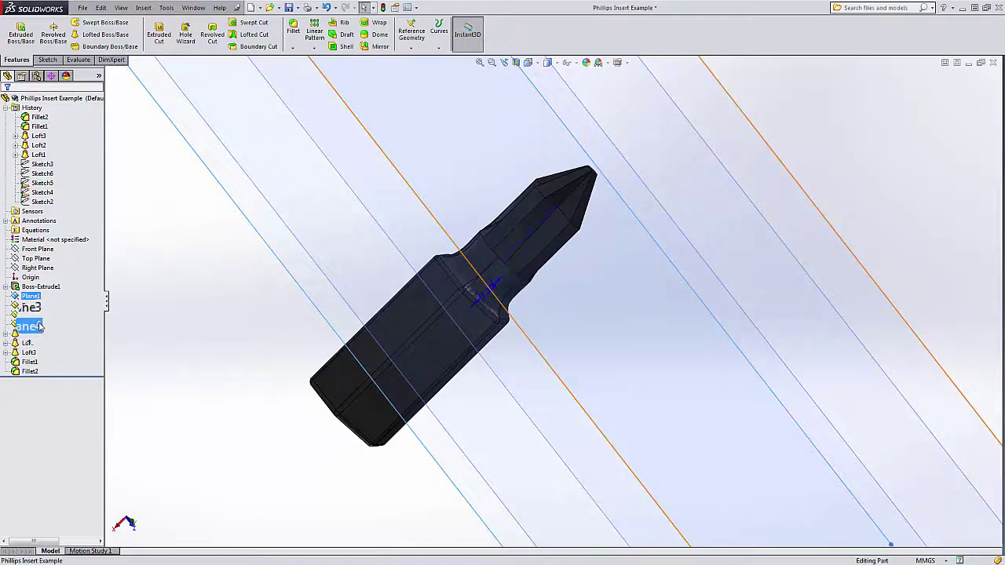
pyautogui.moveTo(217, 330); pyautogui.dragTo(276, 366, button='middle')
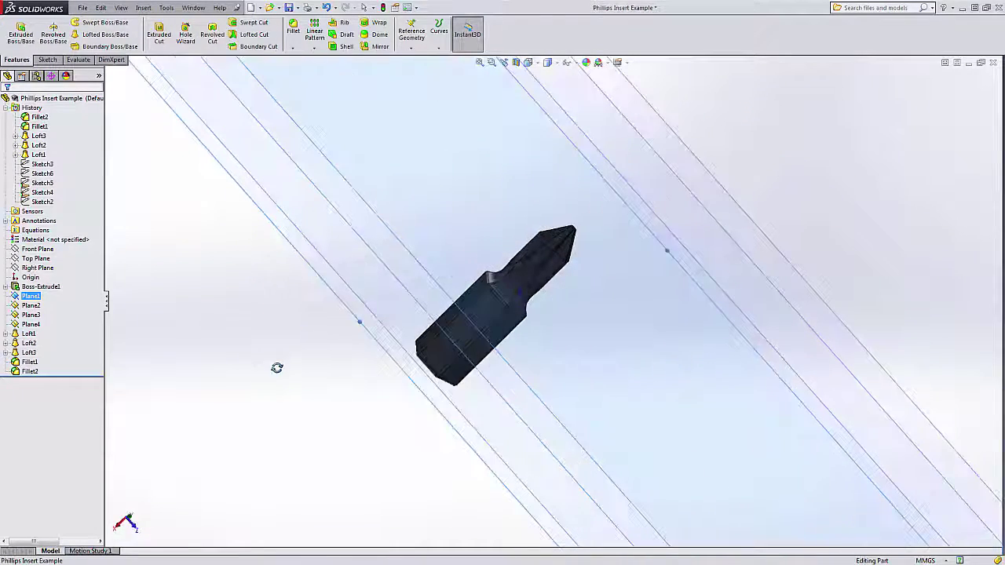
pyautogui.rightClick(36, 299)
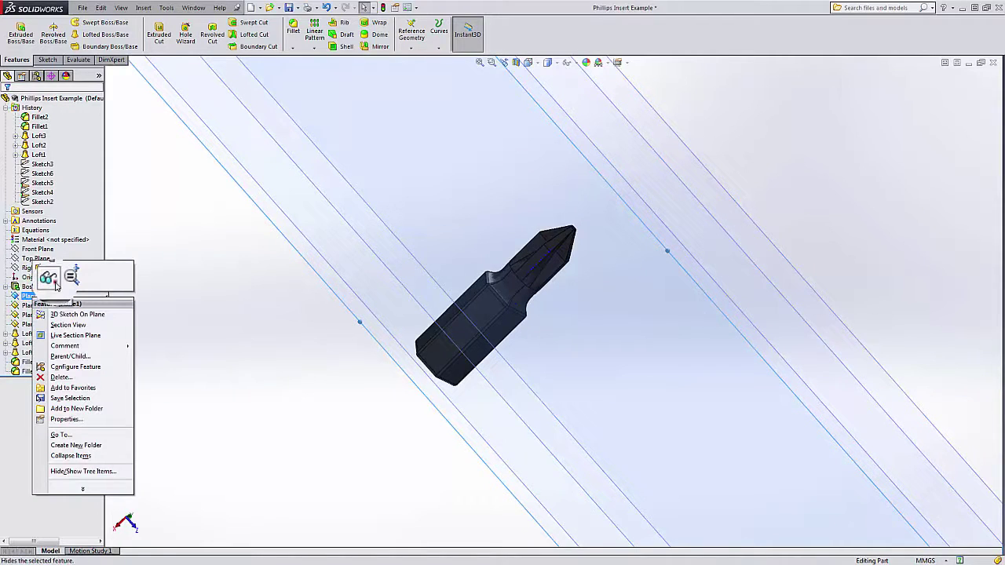
pyautogui.click(56, 285)
pyautogui.rightClick(27, 305)
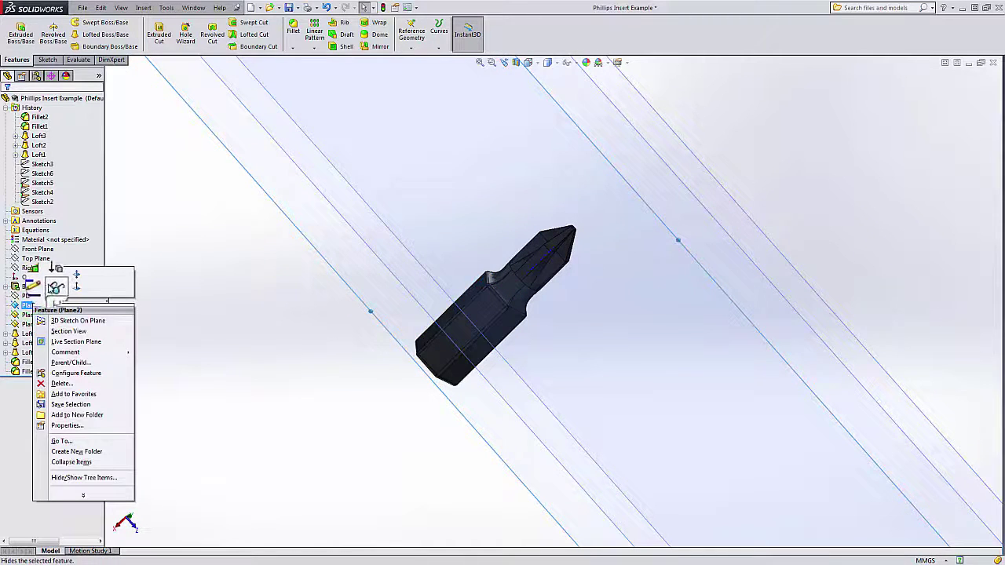
pyautogui.click(49, 288)
pyautogui.rightClick(29, 316)
pyautogui.click(46, 299)
pyautogui.rightClick(36, 325)
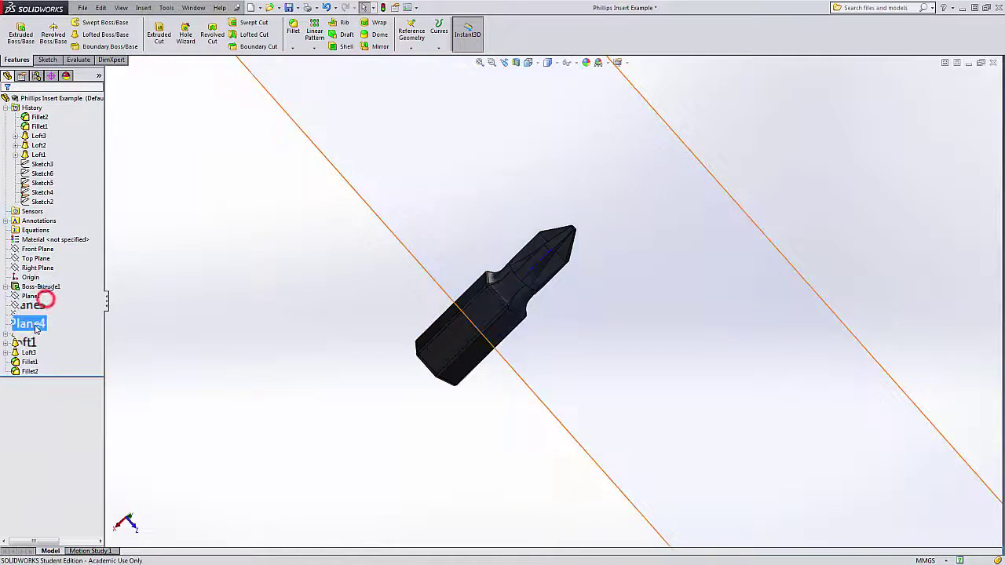
pyautogui.click(59, 308)
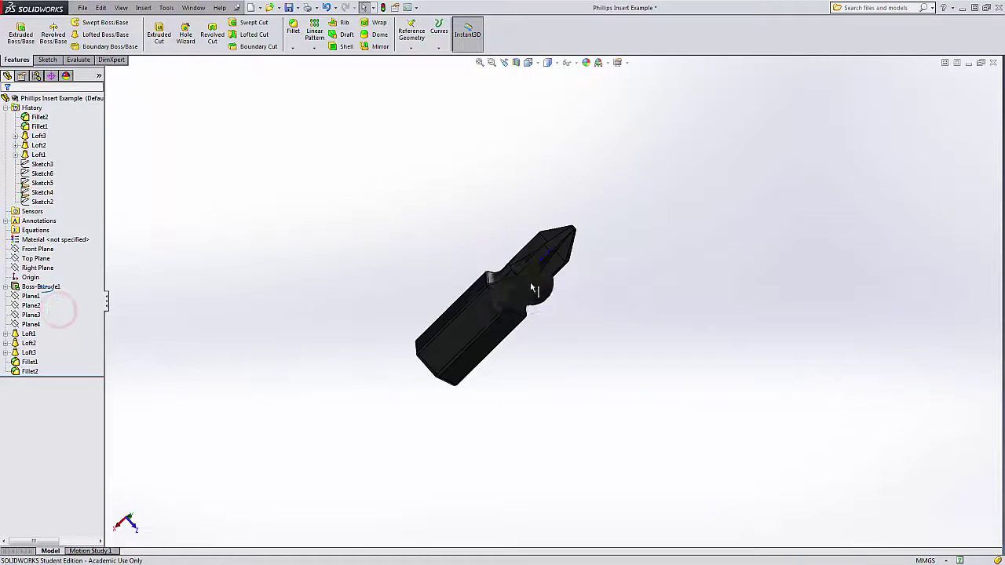
# Turn off the display of temporary axes in the model
pyautogui.scroll(-4, 533, 289)
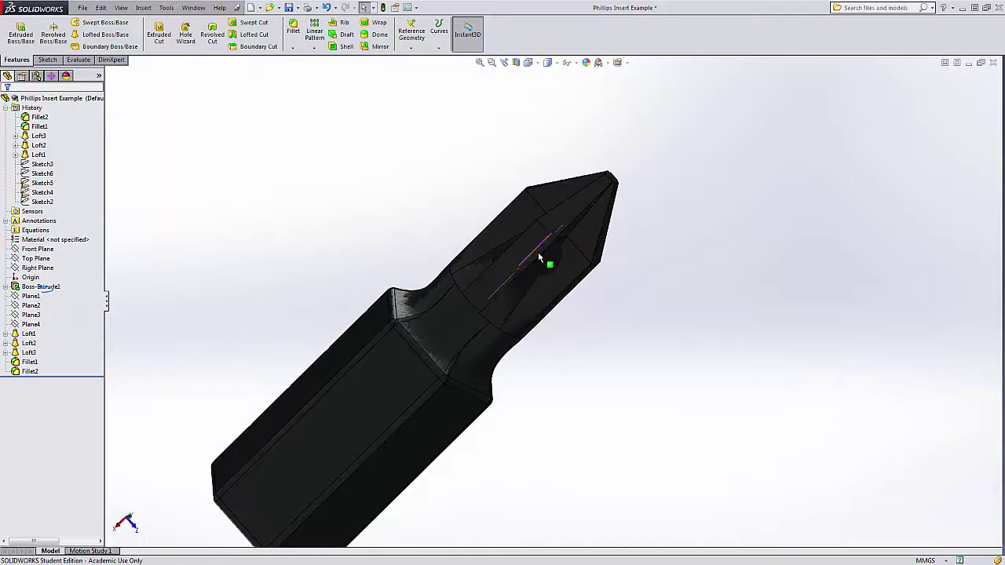
pyautogui.click(120, 7)
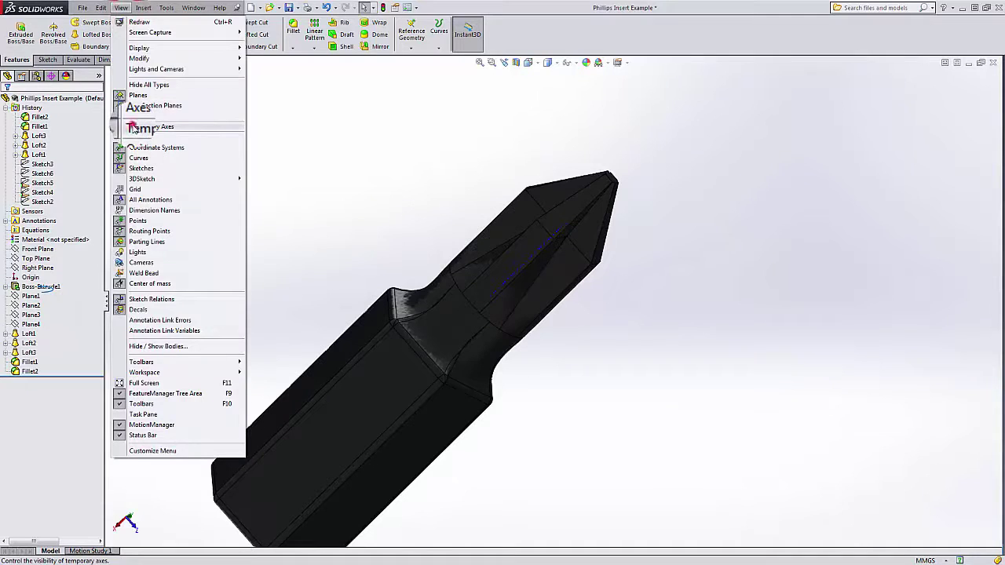
pyautogui.click(134, 118)
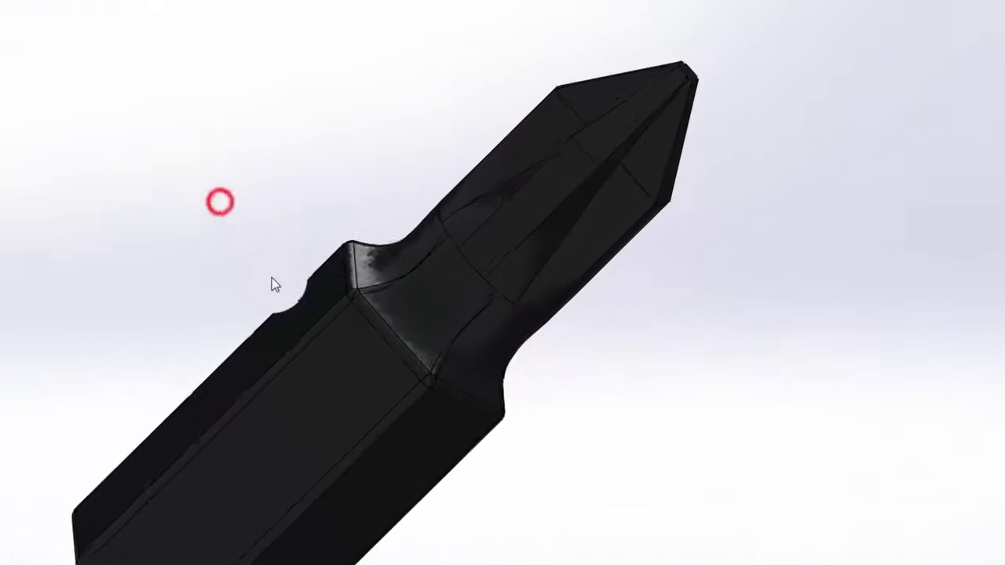
# Examine the finished insert bit from several angles, including the filleted shank, the lofted neck and the Phillips tip up close
pyautogui.press('f')
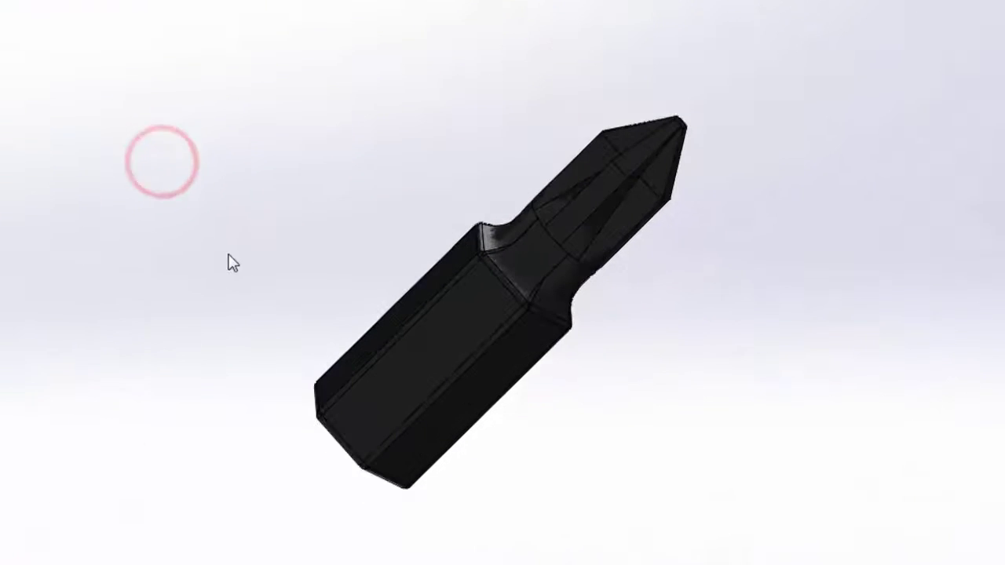
pyautogui.moveTo(366, 150); pyautogui.dragTo(334, 539, button='middle')
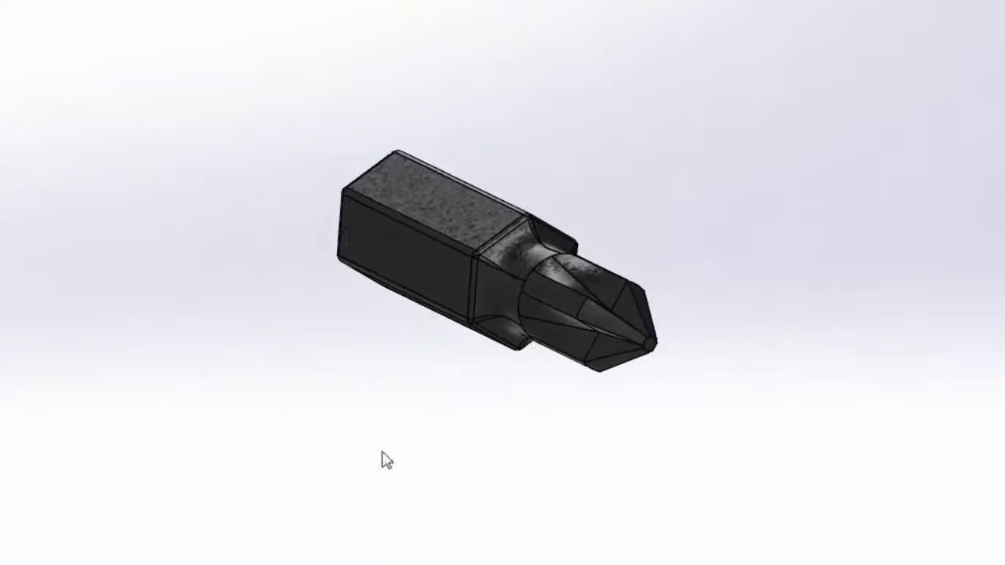
pyautogui.moveTo(456, 184); pyautogui.dragTo(497, 194, button='middle')
pyautogui.scroll(-2, 496, 194)
pyautogui.scroll(2, 459, 361)
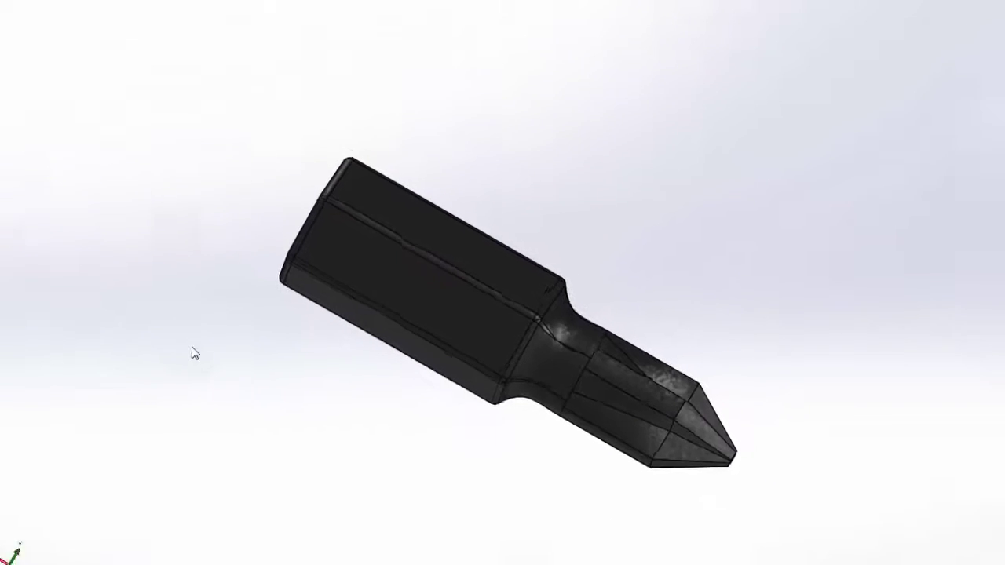
pyautogui.moveTo(288, 351); pyautogui.dragTo(281, 465, button='middle')
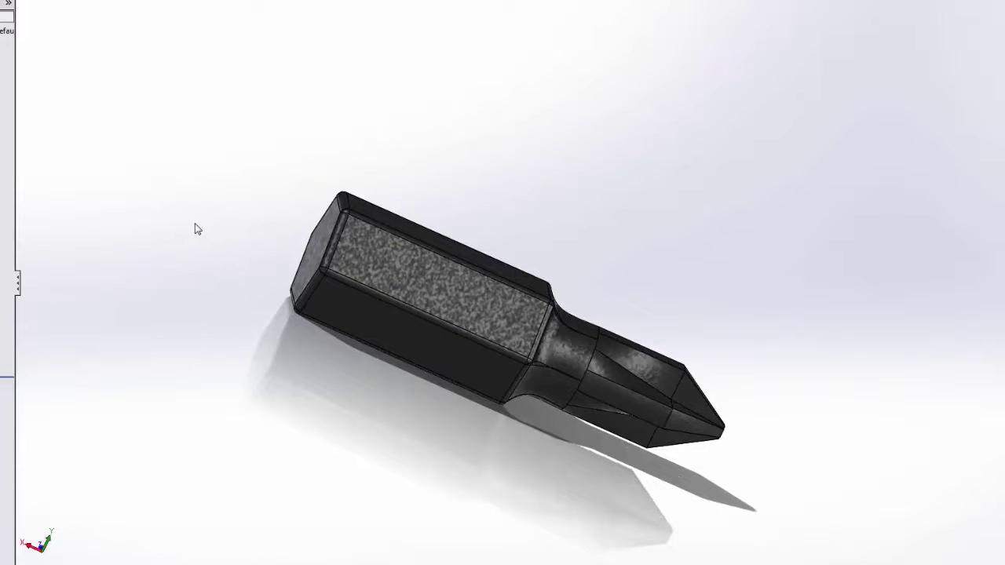
pyautogui.moveTo(202, 224); pyautogui.dragTo(335, 352, button='middle')
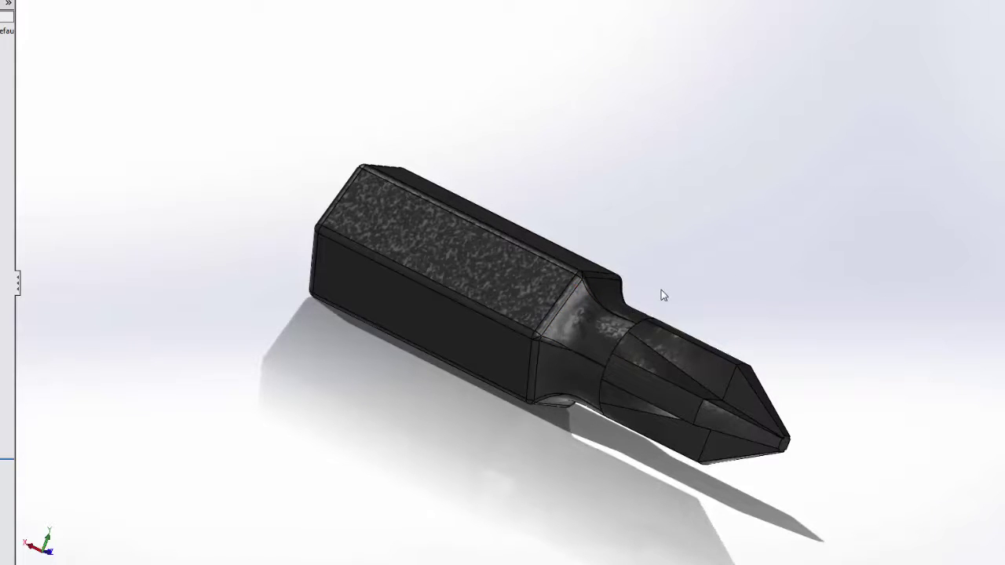
pyautogui.moveTo(664, 295); pyautogui.dragTo(663, 363, button='middle')
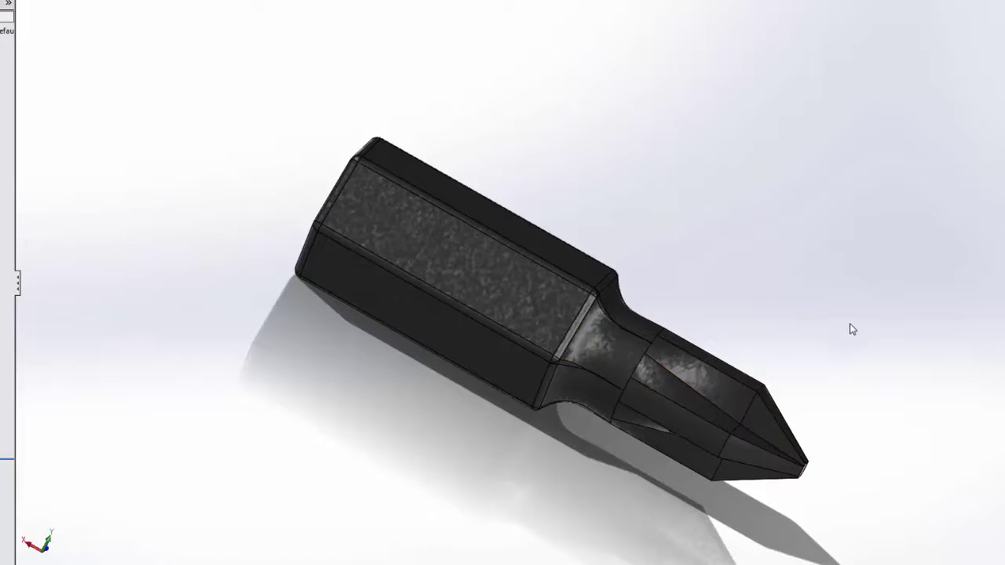
pyautogui.scroll(-5, 715, 427)
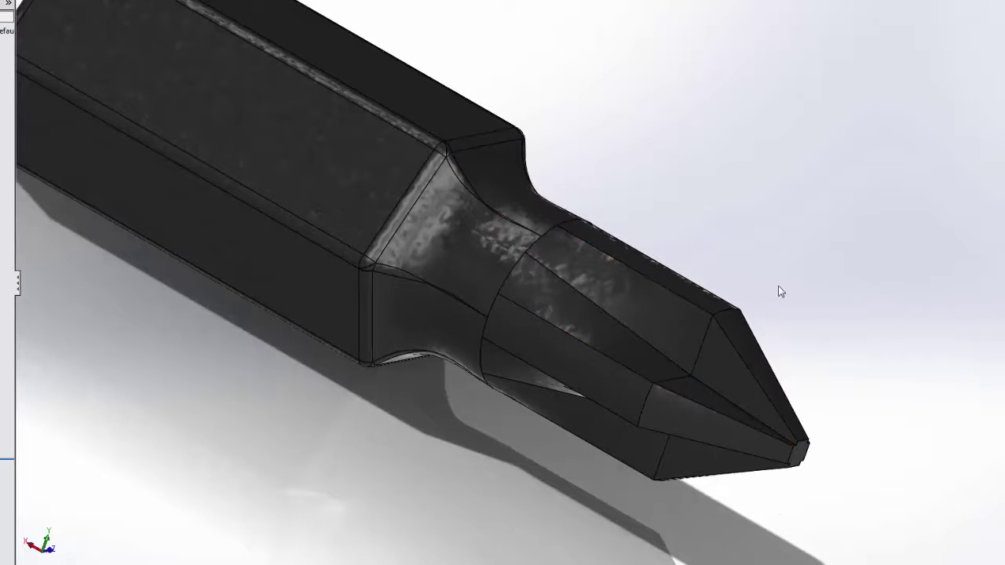
pyautogui.scroll(5, 781, 291)
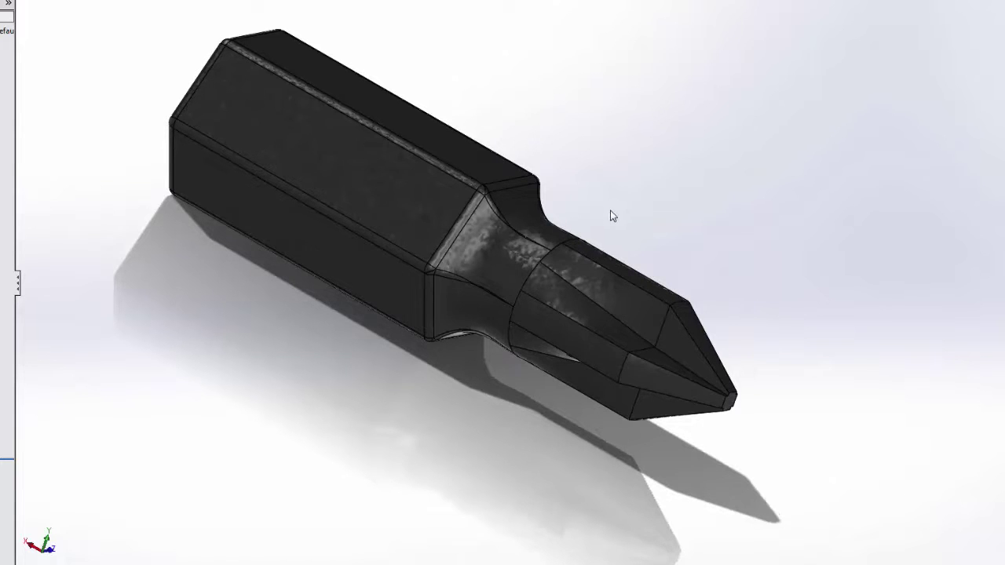
pyautogui.scroll(1, 695, 254)
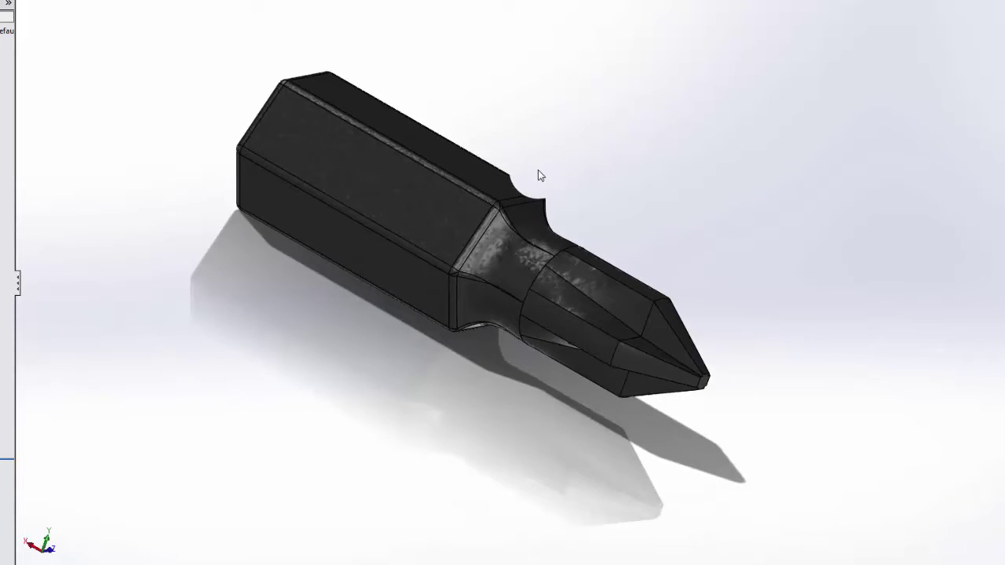
pyautogui.scroll(-1, 538, 170)
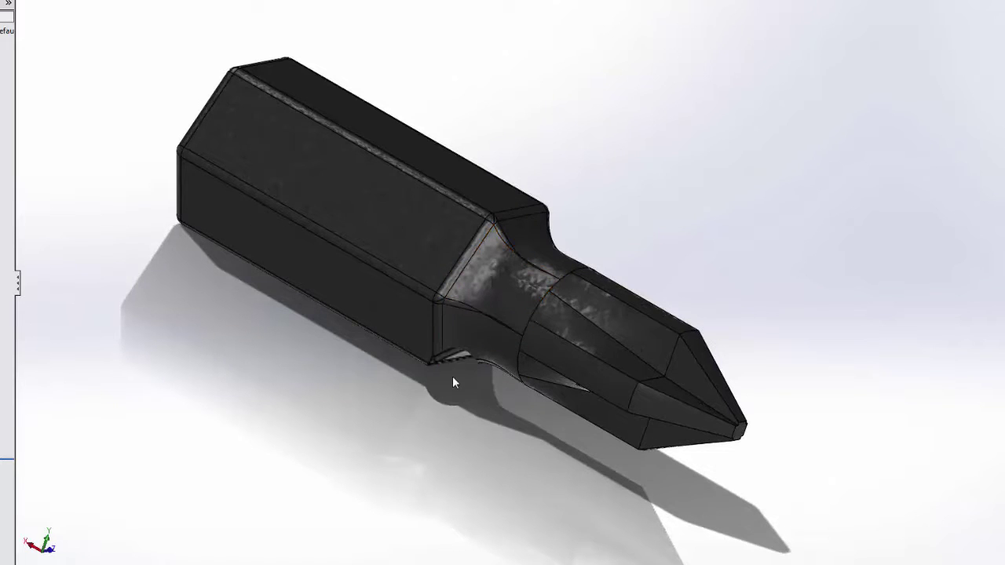
pyautogui.moveTo(452, 376)
pyautogui.mouseDown(button='middle')
pyautogui.moveTo(479, 350)
pyautogui.moveTo(471, 230)
pyautogui.moveTo(456, 393)
pyautogui.mouseUp(button='middle')
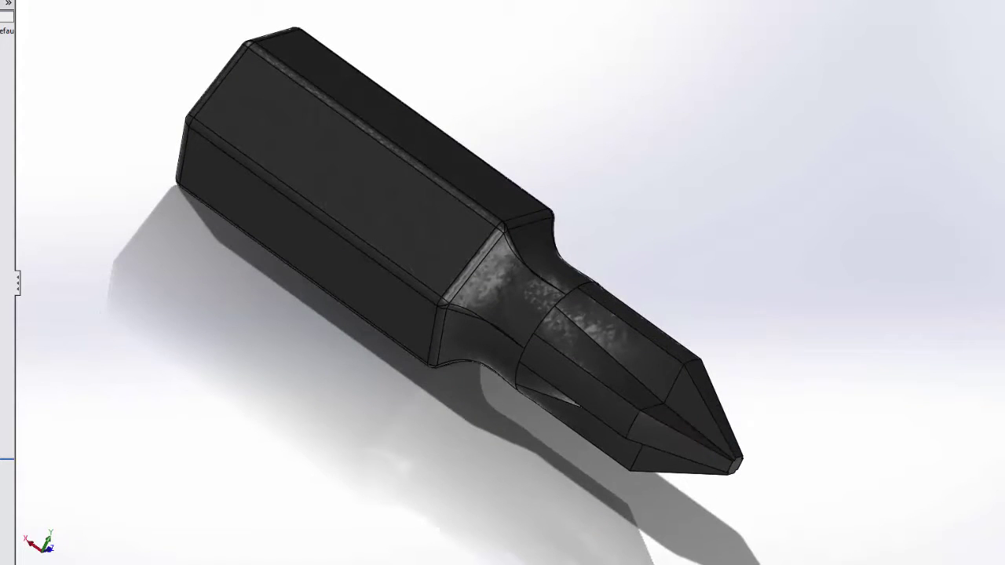